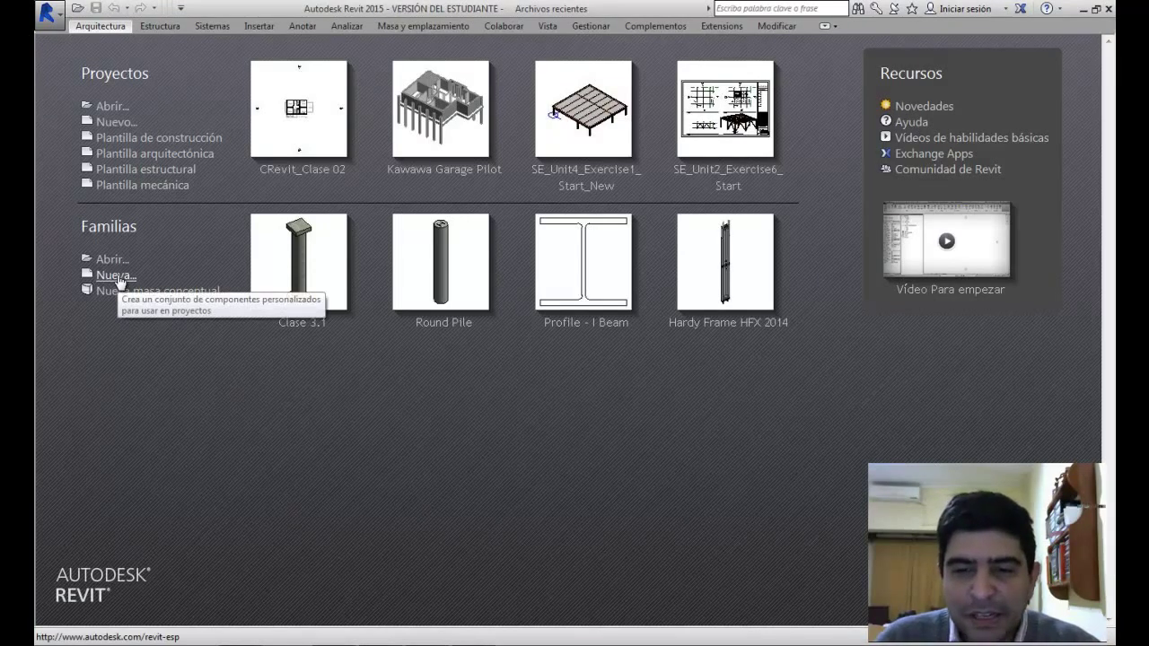
Step: Create a new family from the template Modelo genérico métrico.rft
left_click(116, 276)
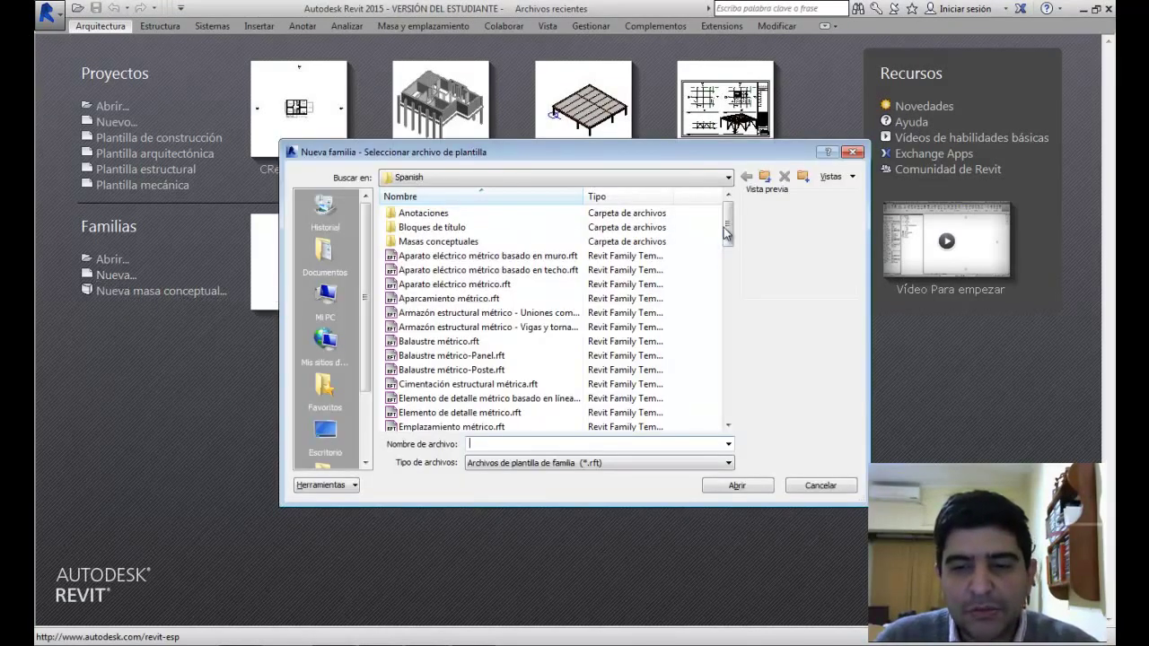
left_click_drag(729, 230, 728, 334)
left_click(502, 355)
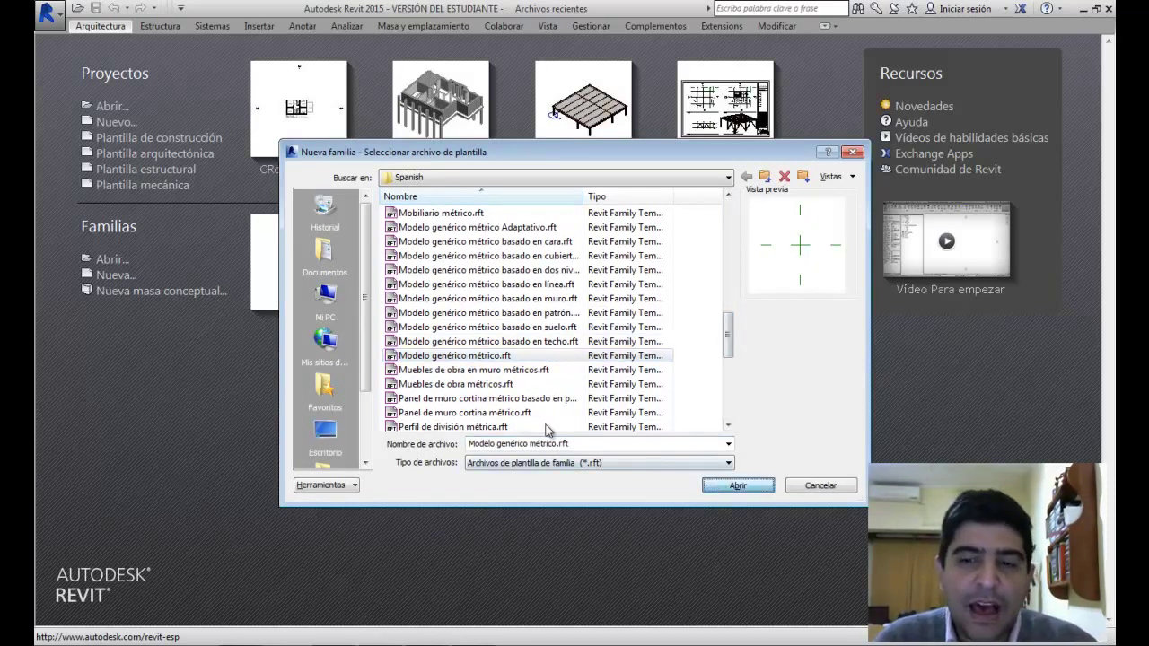
key("Return")
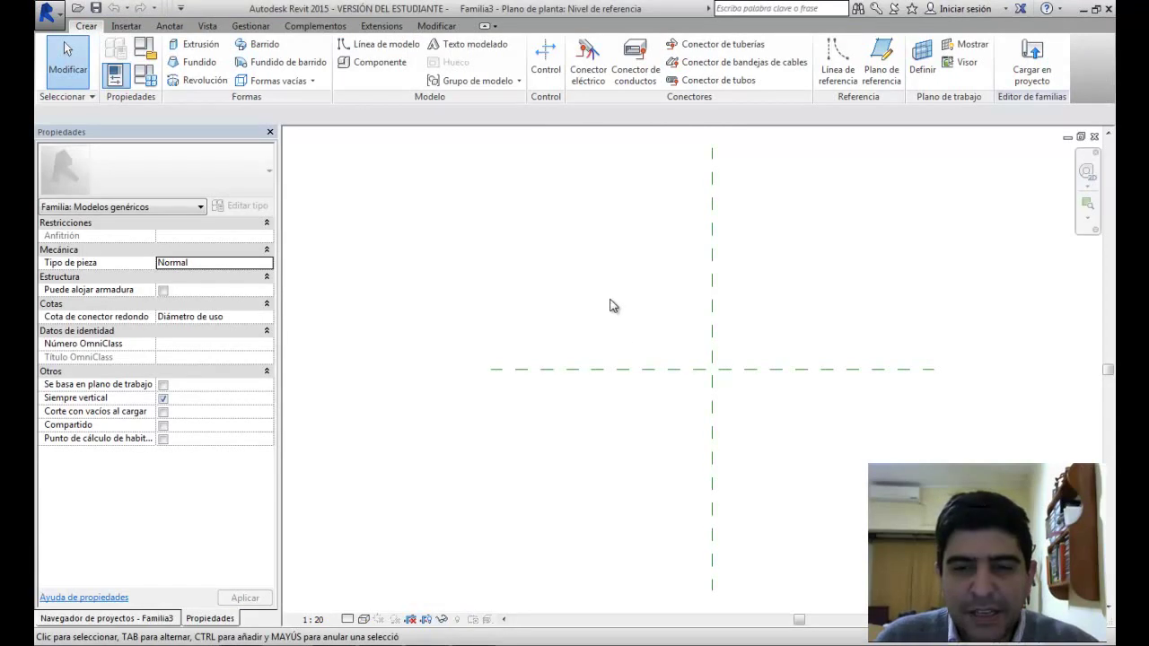
Step: Check the Metodología Básica slide in Windows Photo Viewer, return to Revit and set the family category to Pilares
left_click(386, 644)
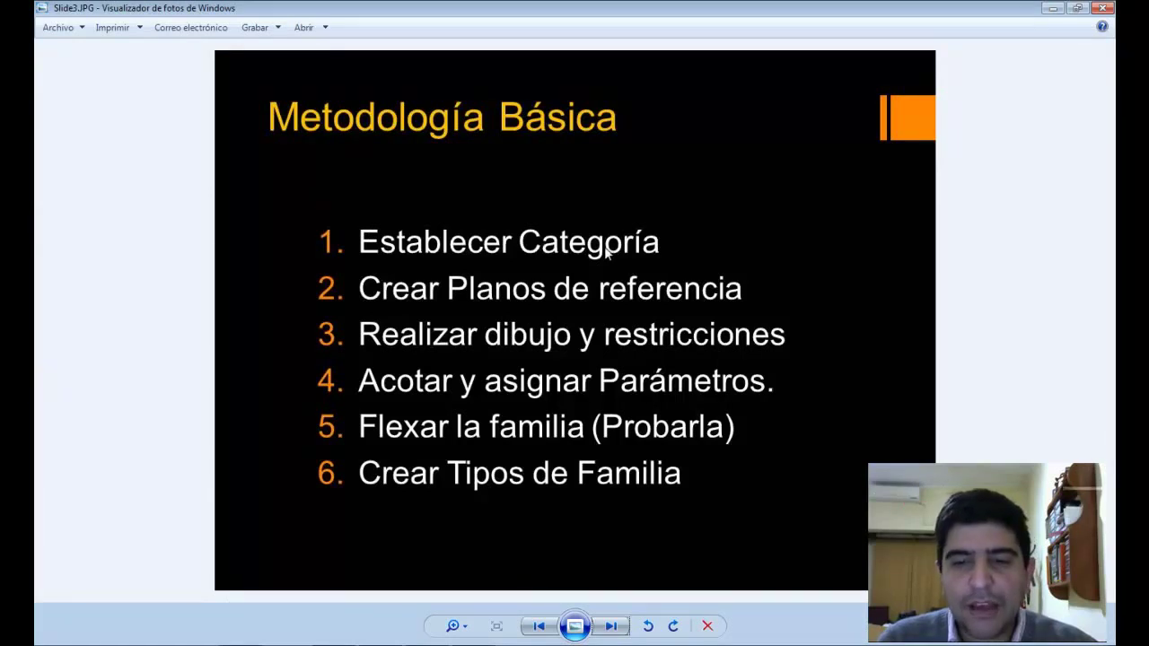
left_click(438, 644)
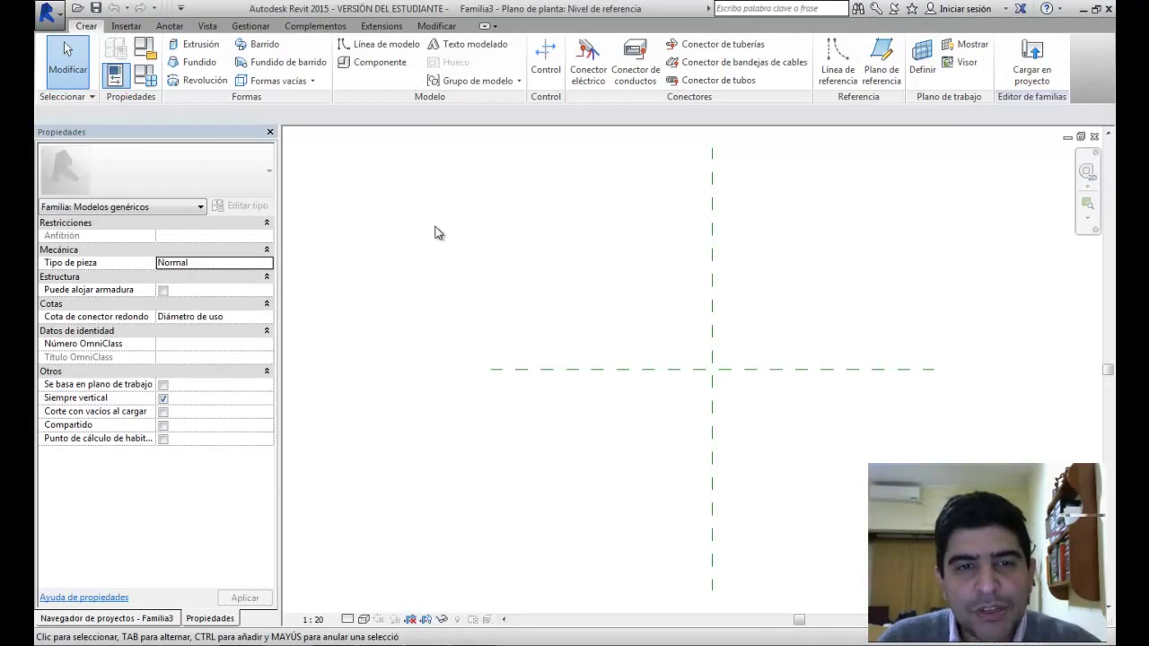
left_click(146, 49)
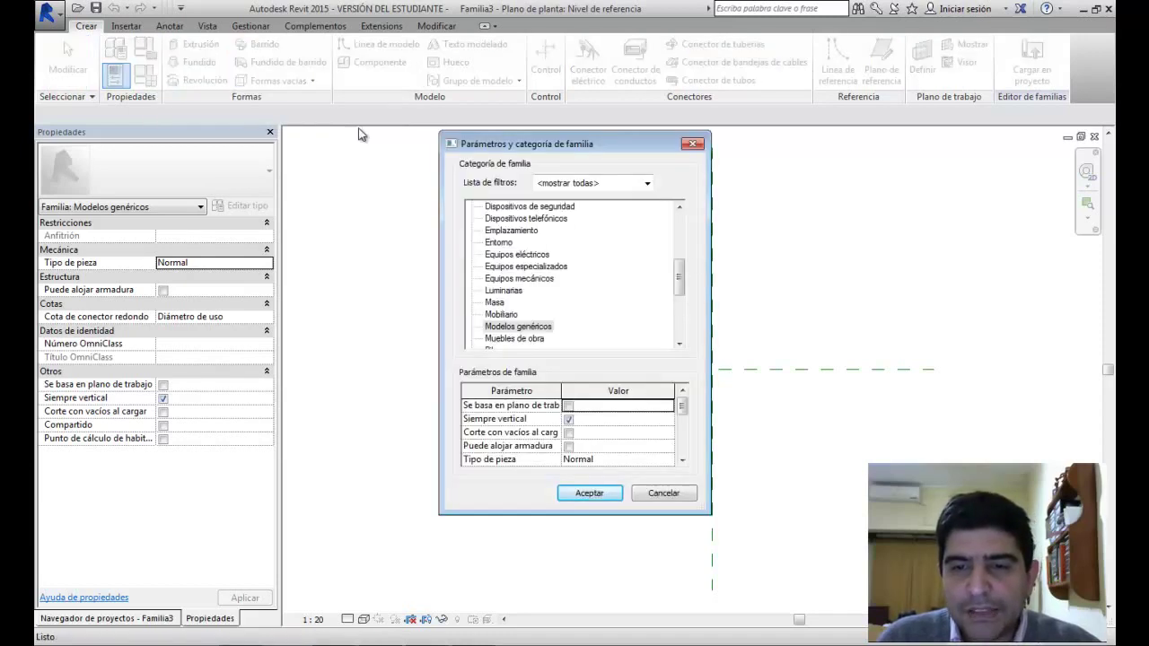
left_click_drag(679, 277, 680, 319)
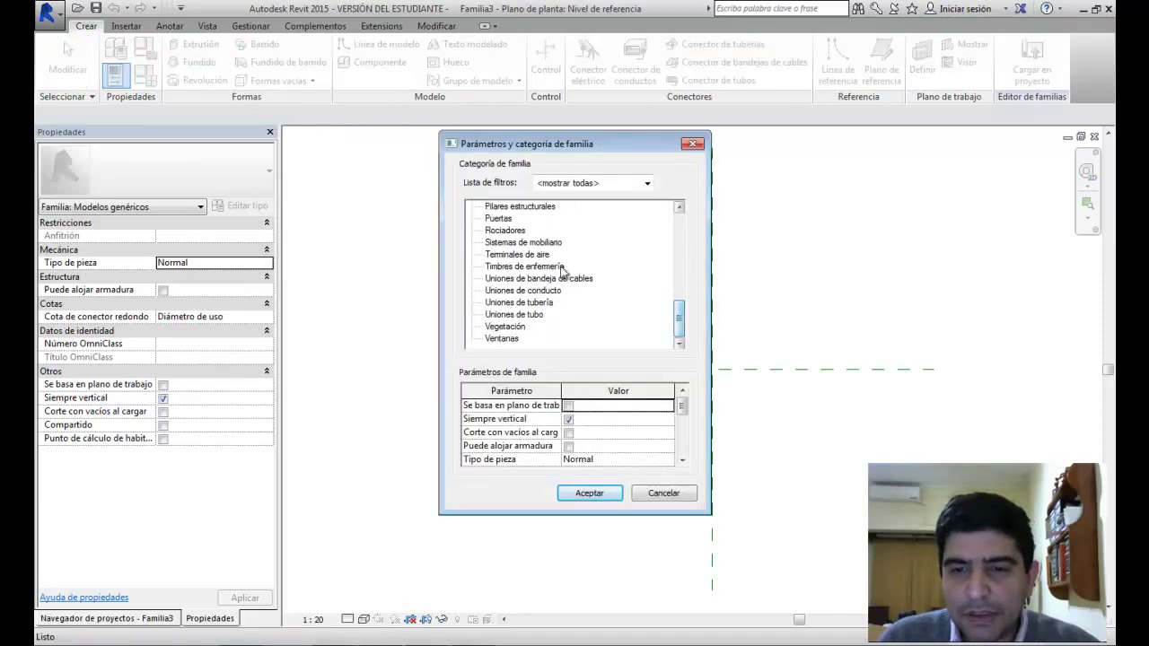
left_click(680, 206)
left_click(679, 207)
left_click(496, 218)
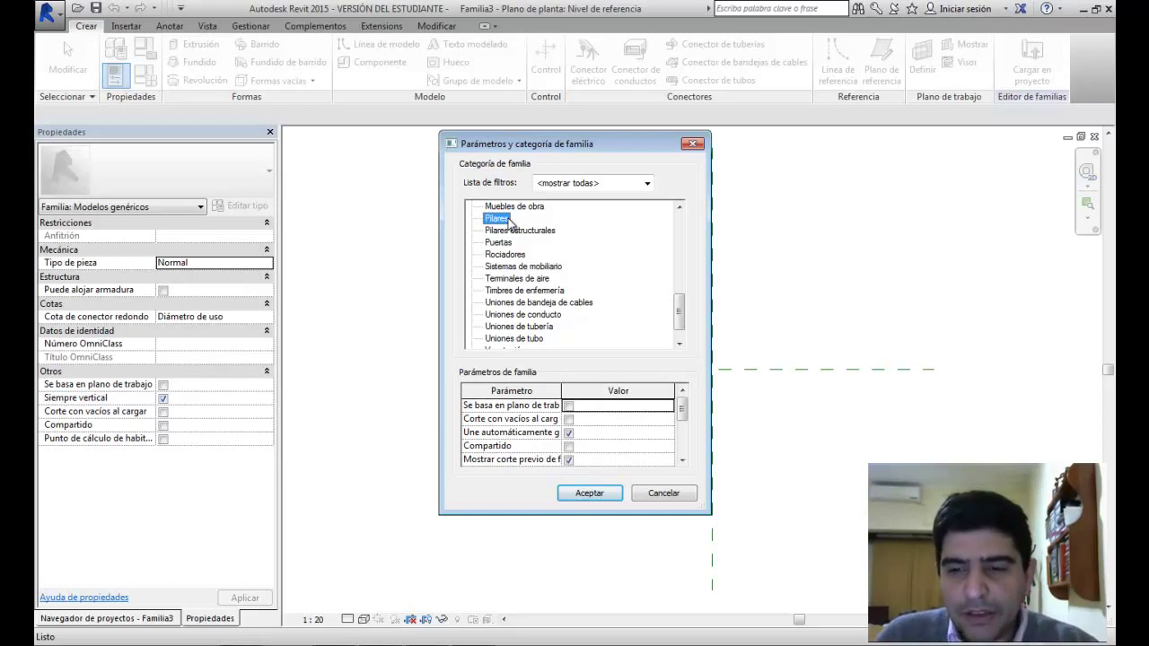
left_click(579, 493)
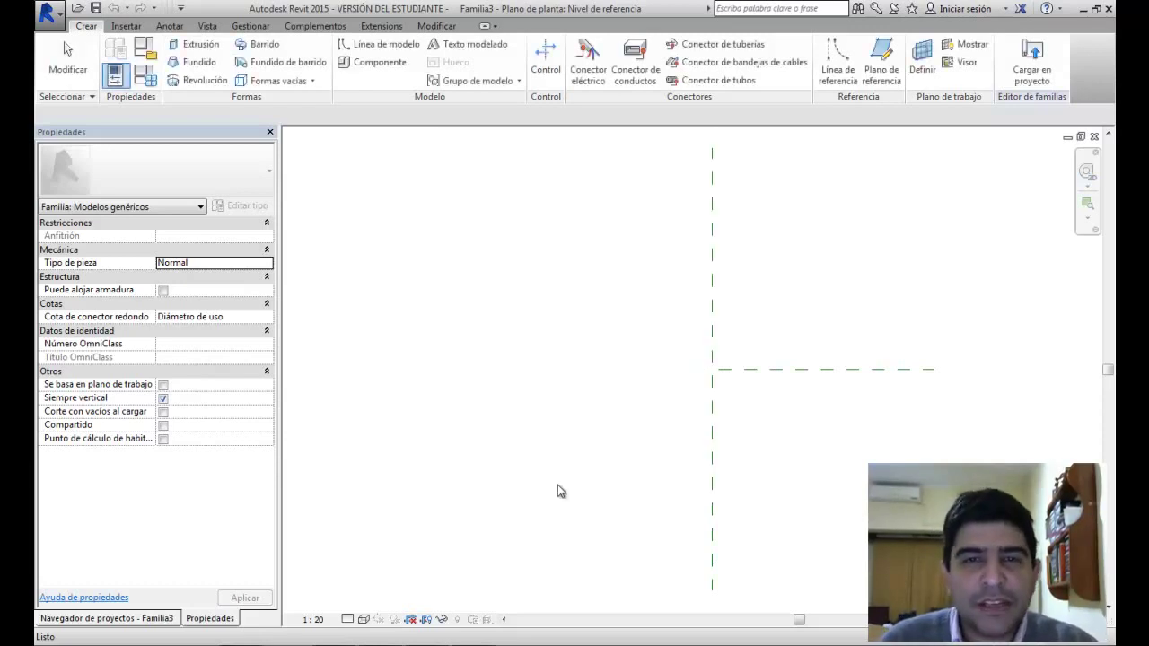
middle_click_drag(571, 461, 432, 461)
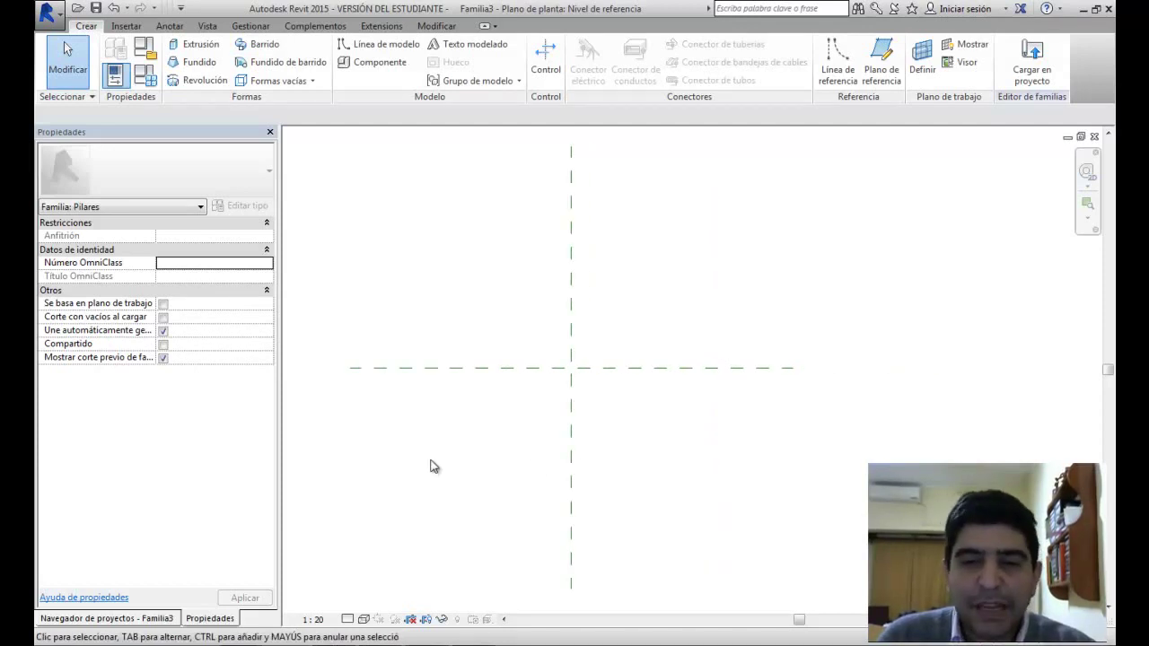
Step: Review the Metodología Básica slide and the Lección 3.1 solid extrusion examples in Windows Photo Viewer, and return to Revit
left_click(382, 645)
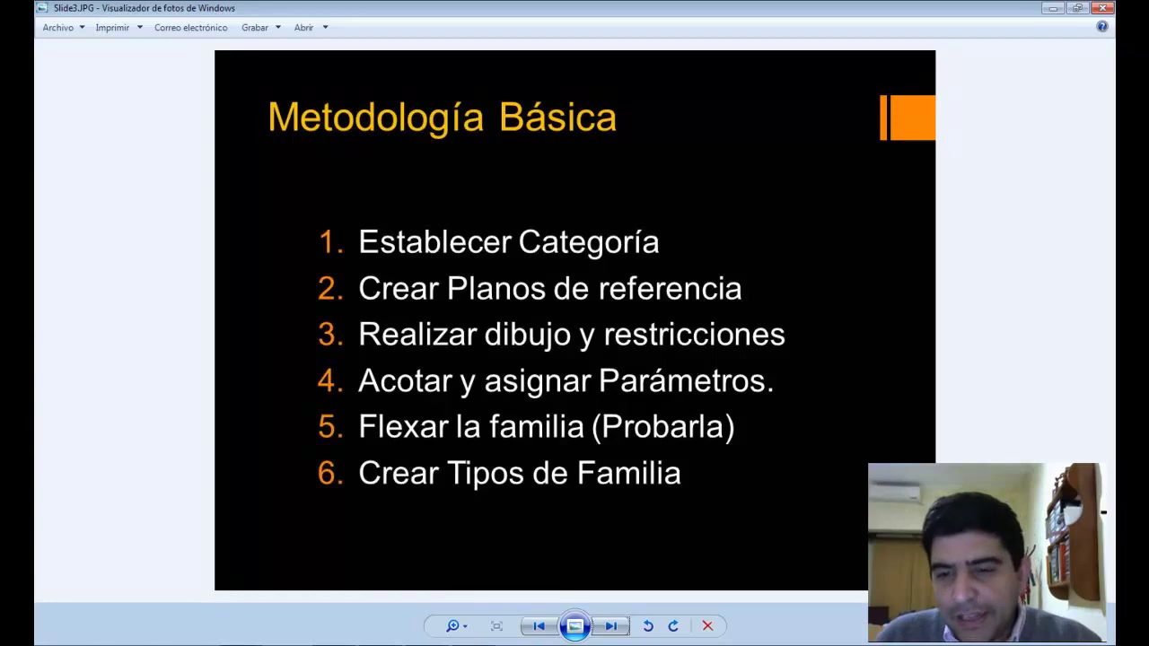
left_click(422, 643)
middle_click_drag(502, 265, 537, 264)
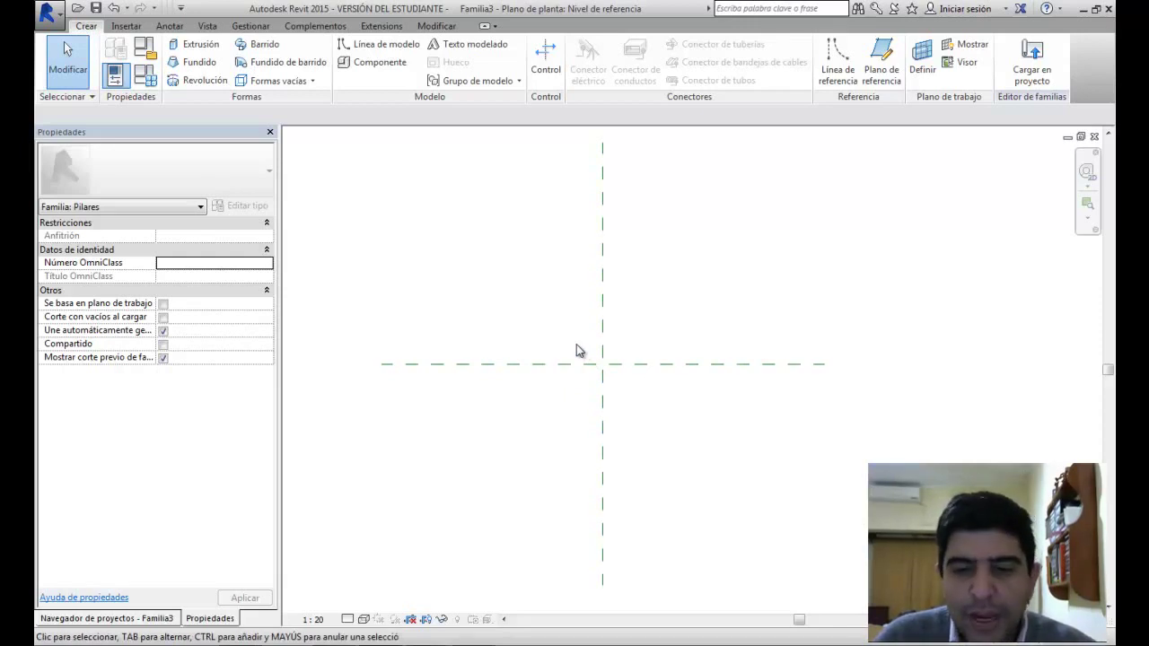
left_click(385, 644)
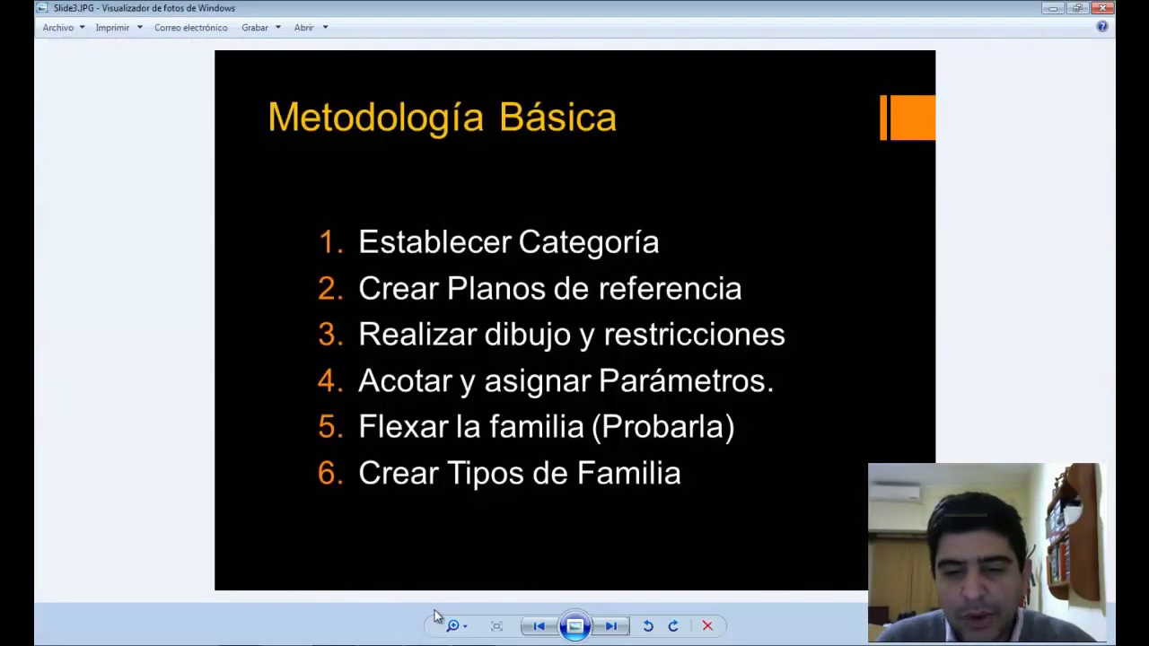
left_click(538, 626)
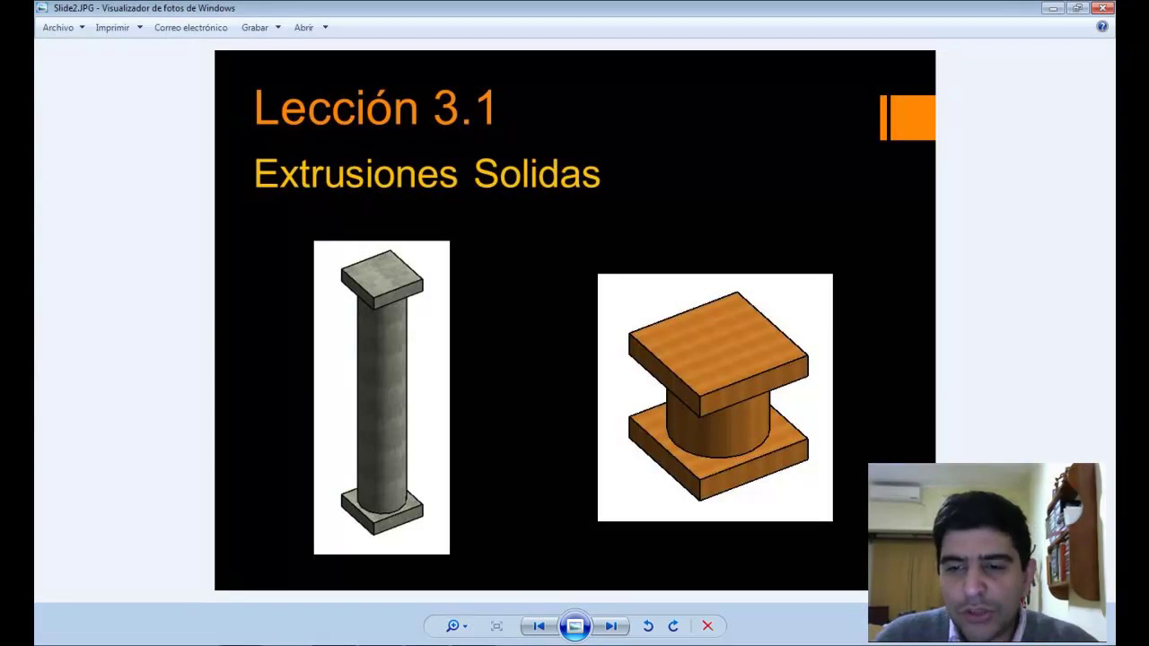
left_click(449, 644)
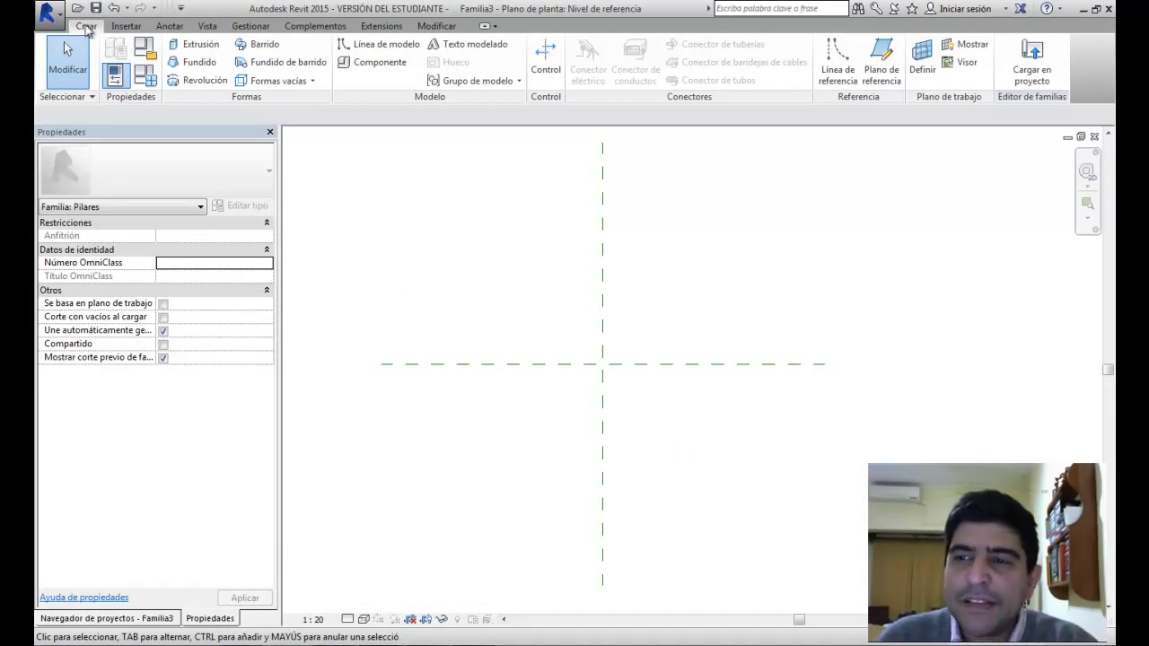
Step: Draw four reference planes around the centre: horizontals about 1054 mm above and 844 mm below it, and verticals about 2156 mm apart on either side
left_click(884, 68)
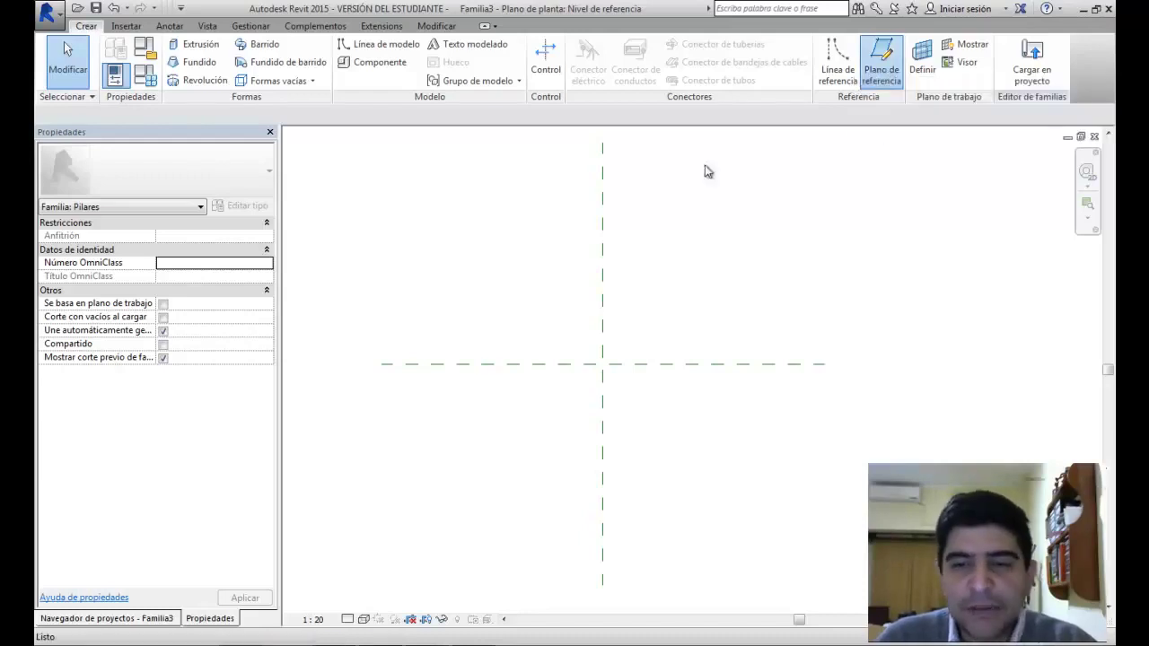
left_click(470, 247)
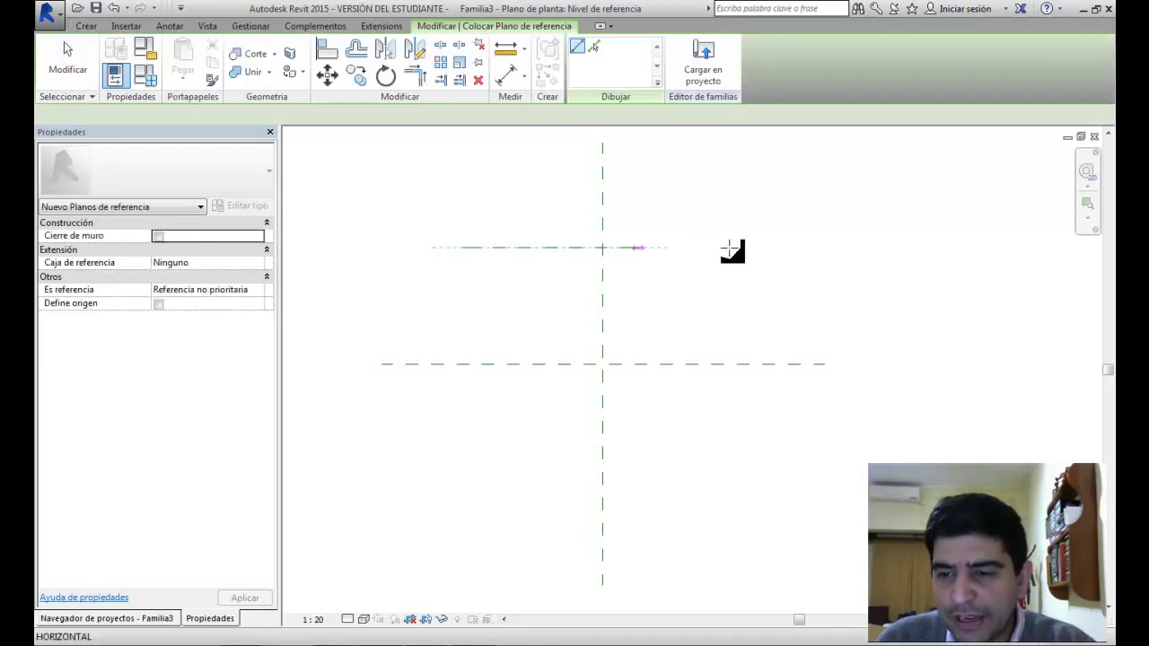
left_click(774, 247)
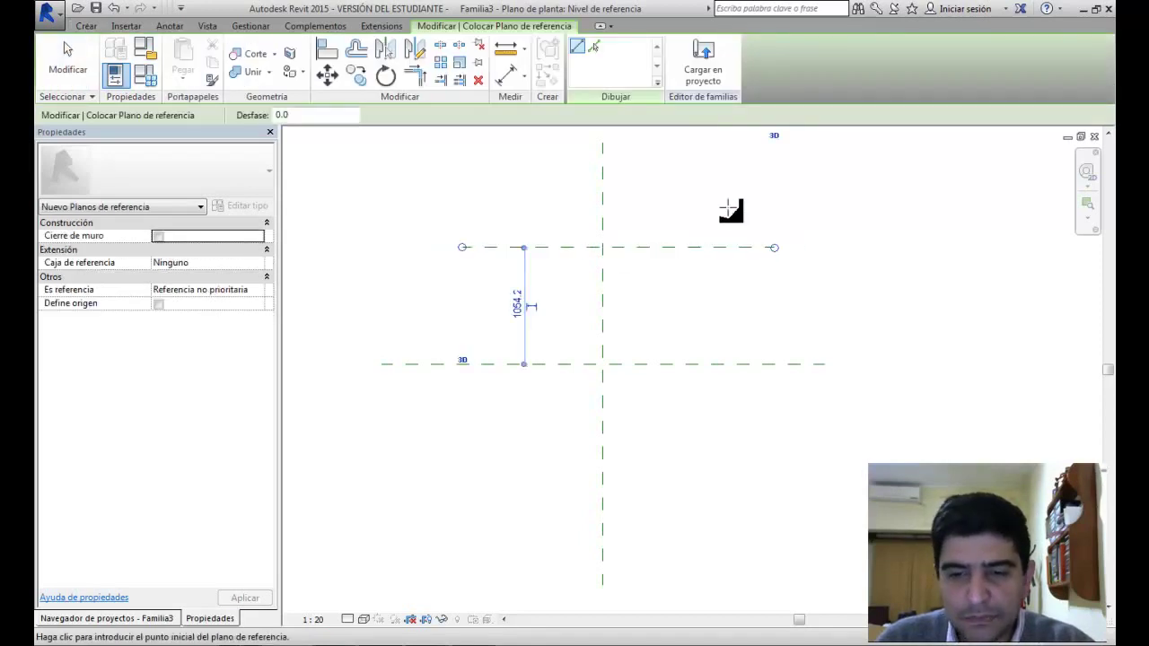
left_click(727, 471)
left_click(474, 457)
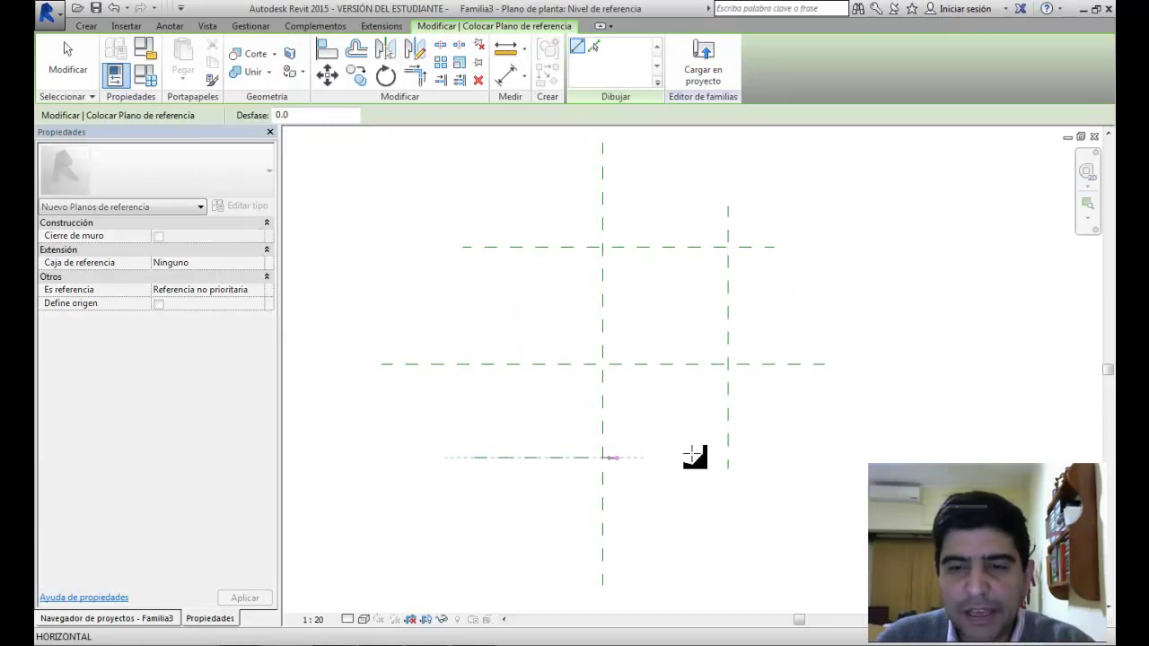
left_click(761, 457)
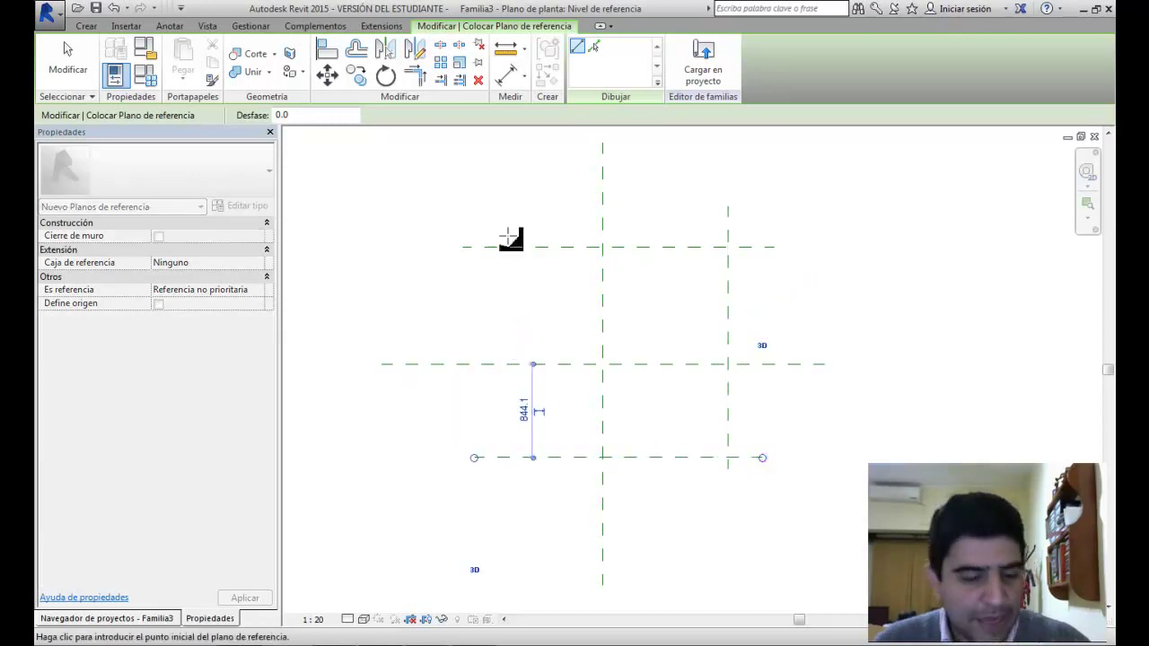
left_click(489, 216)
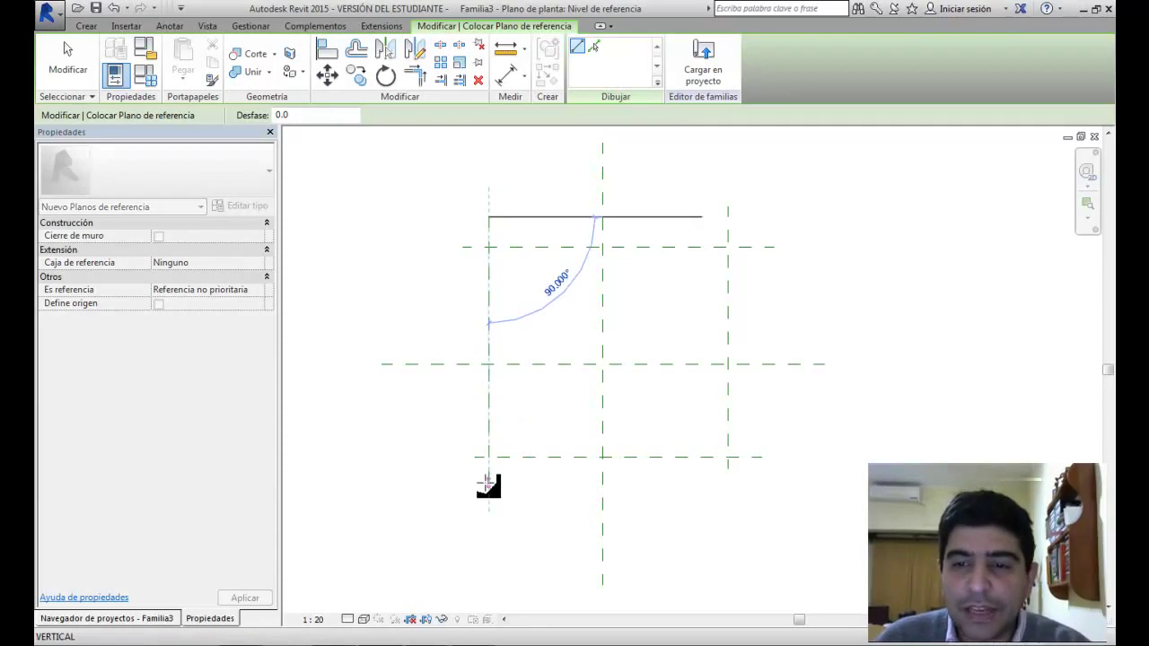
left_click(489, 482)
key("Escape")
key("Escape")
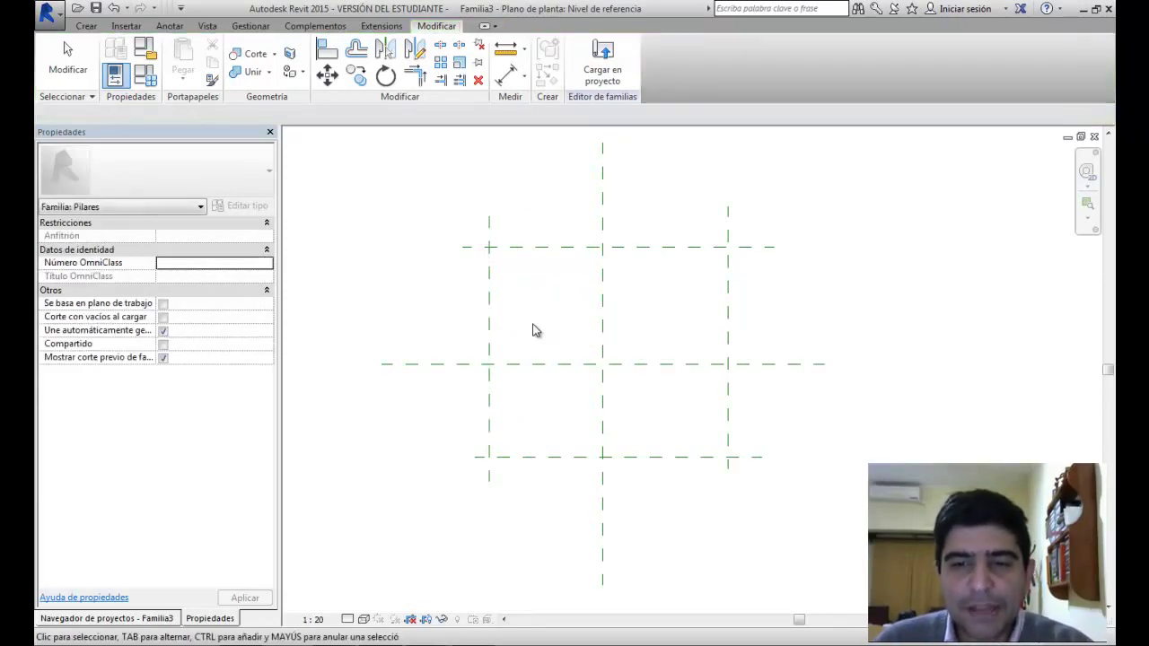
middle_click_drag(532, 322, 526, 315)
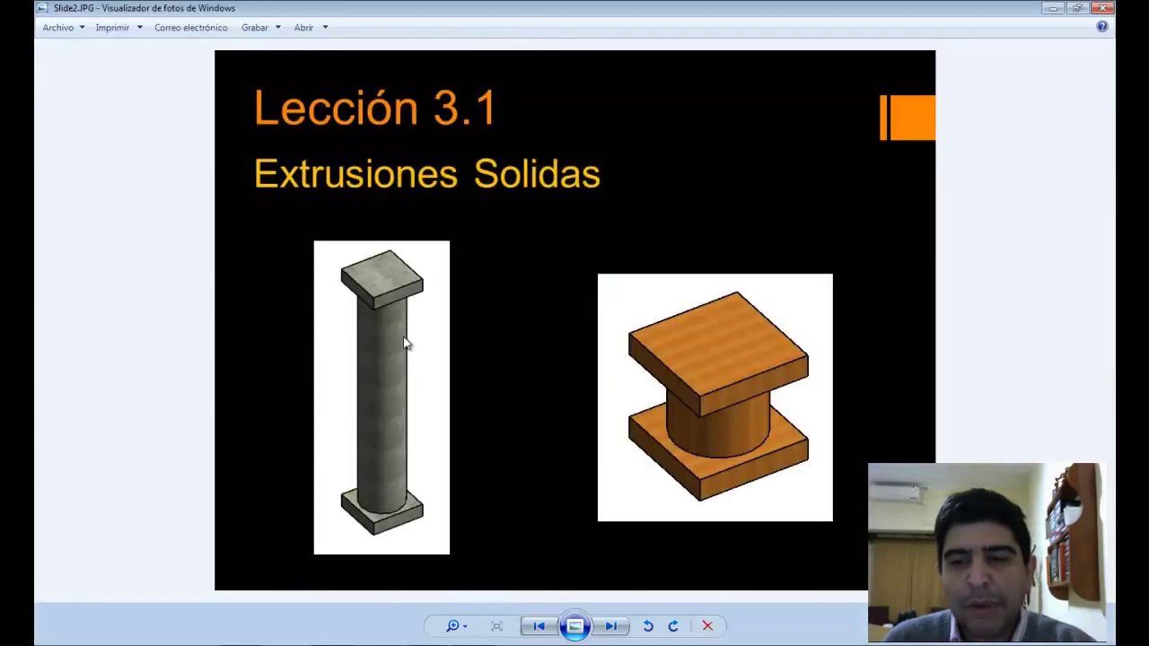
Step: Start a solid extrusion and sketch a rectangle between opposite outer intersections of the four new reference planes
left_click(610, 625)
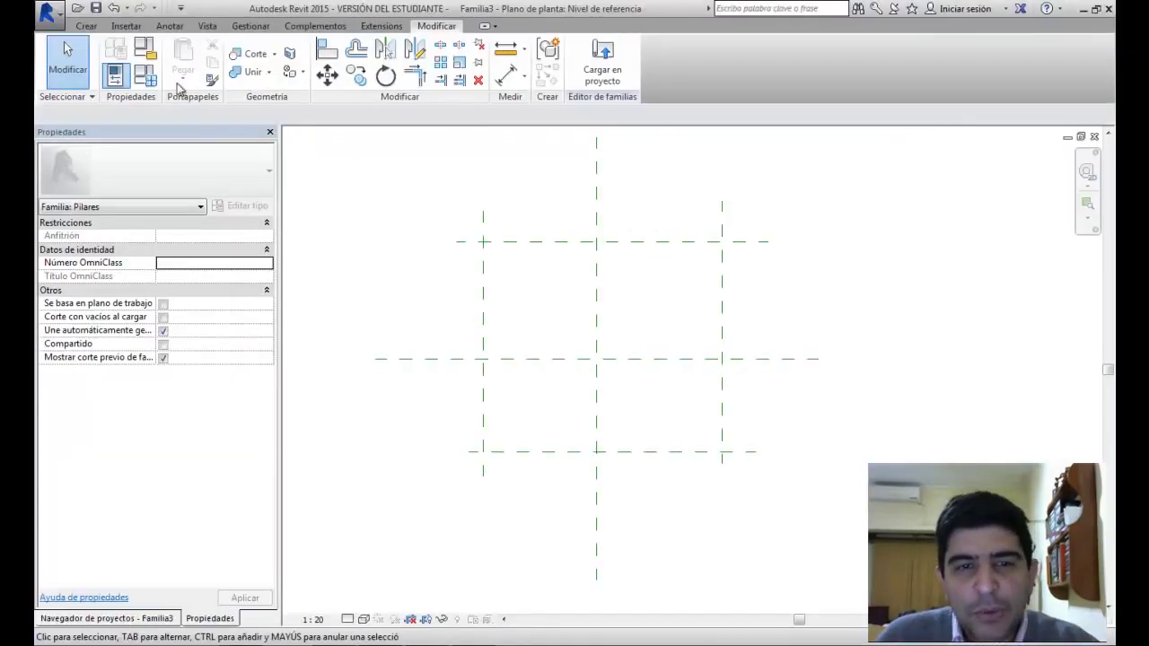
left_click(86, 26)
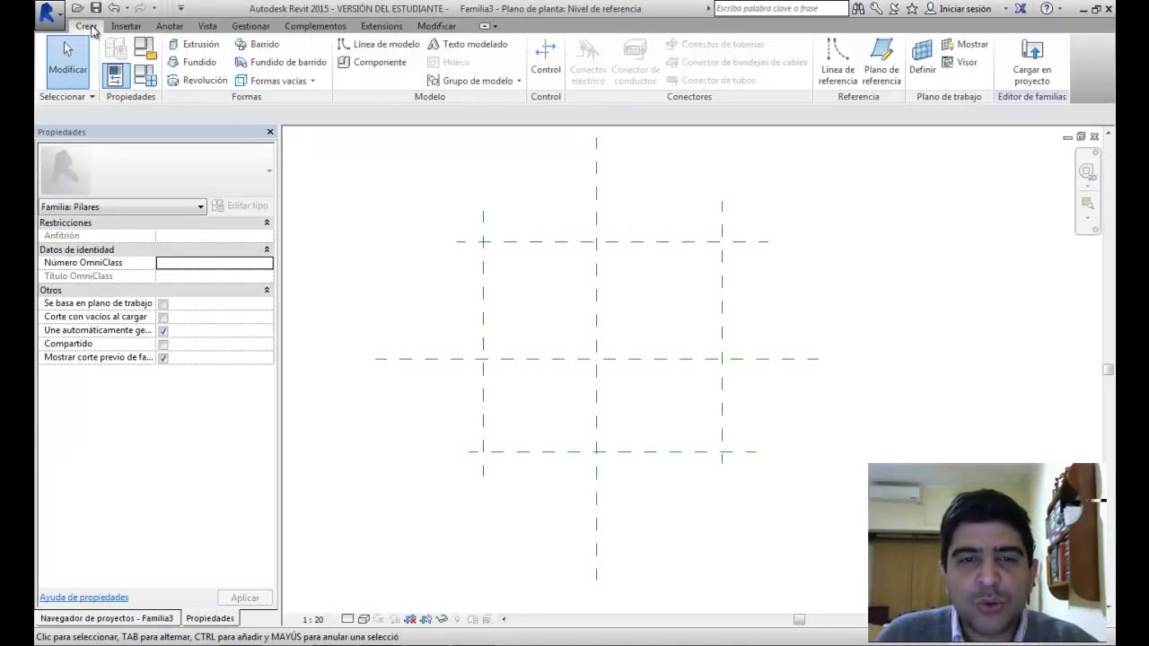
left_click(201, 46)
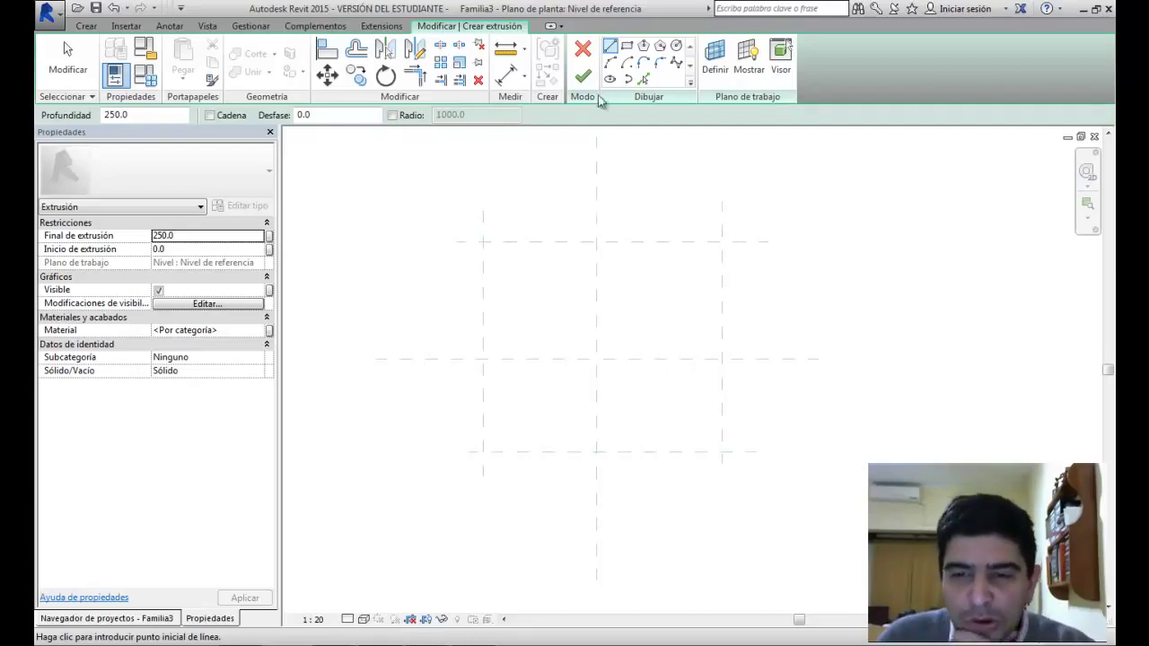
left_click(627, 50)
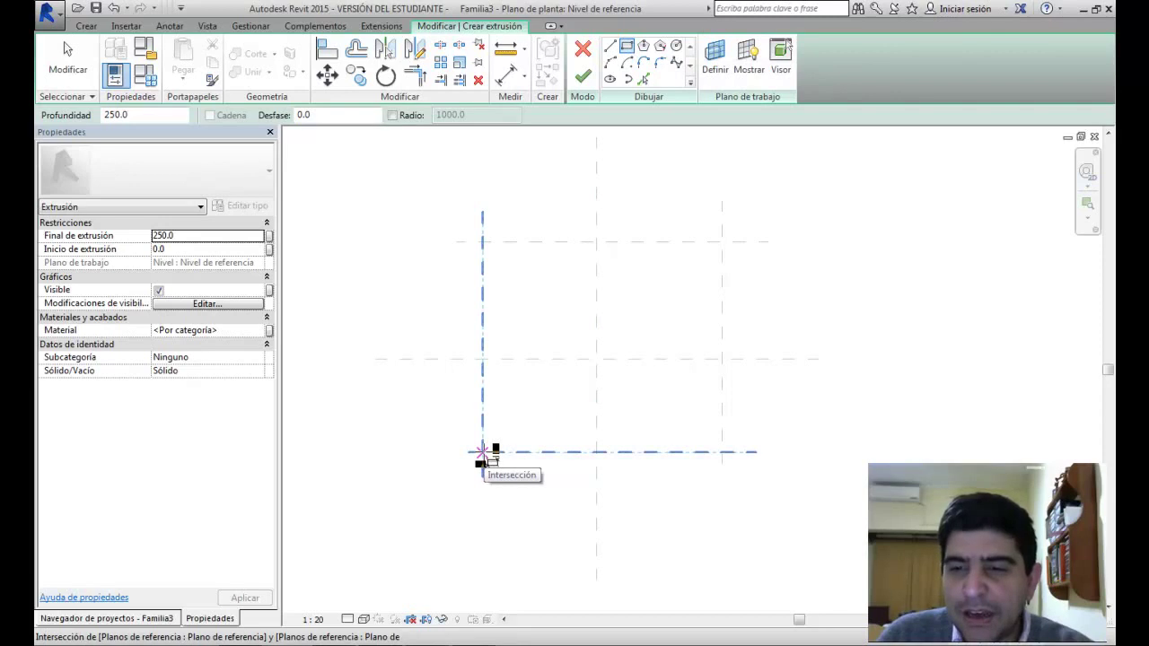
left_click(482, 453)
left_click(721, 242)
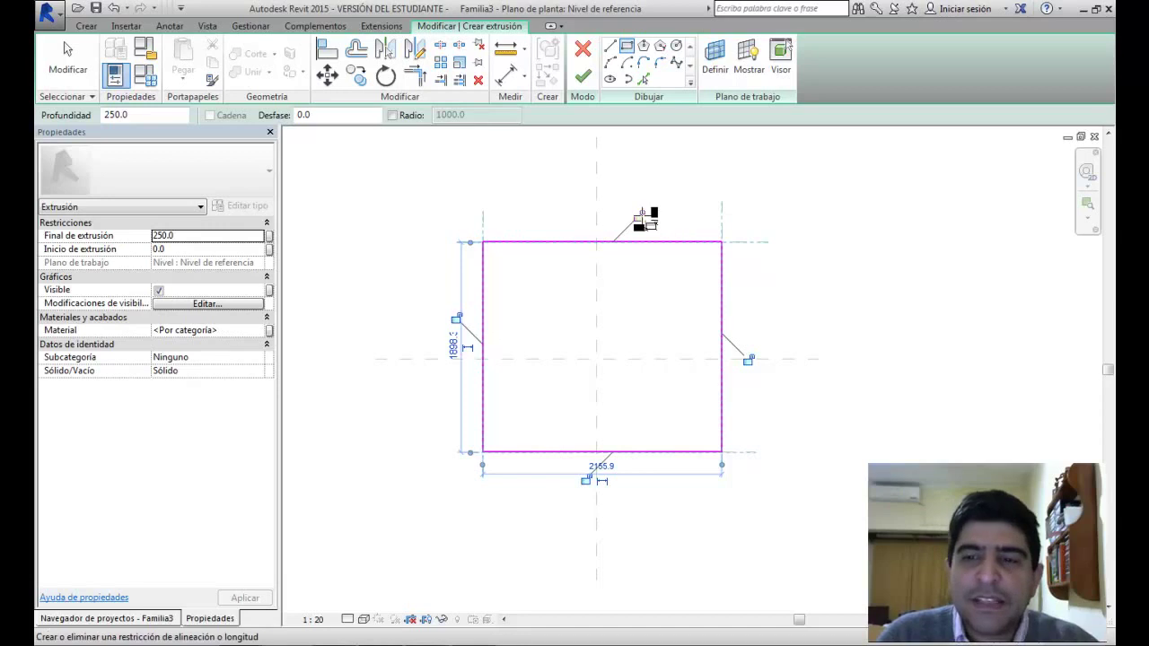
Step: Lock all four sides of the rectangle to their reference planes and finish the extrusion with a depth of 250 mm
left_click(640, 217)
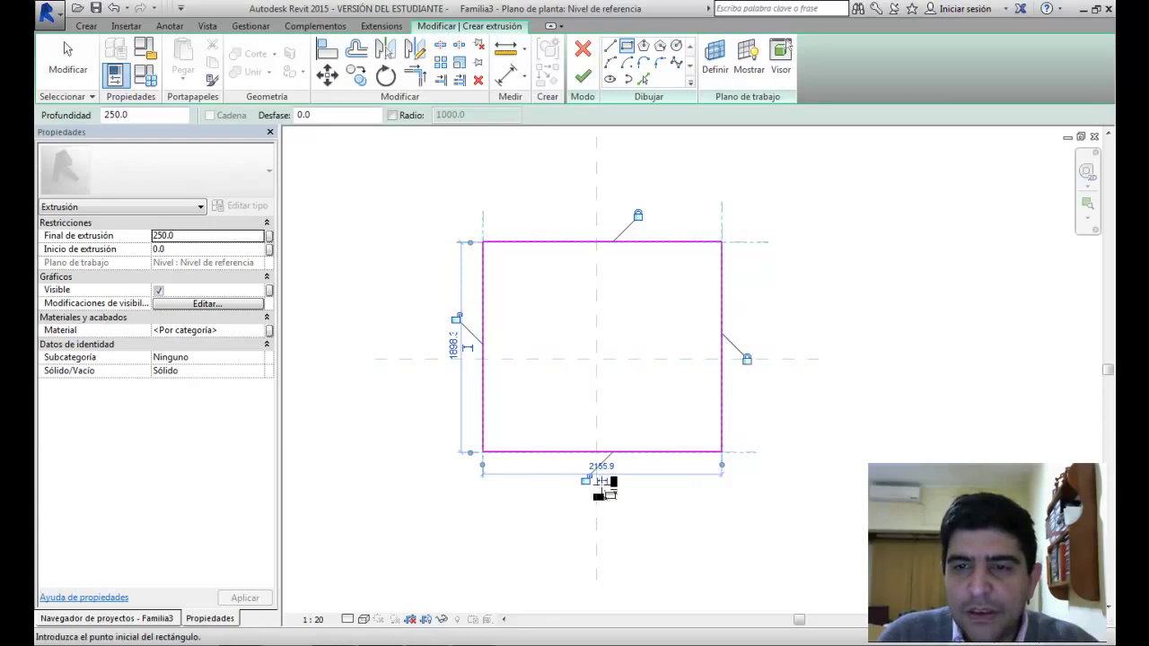
left_click(585, 481)
left_click(458, 319)
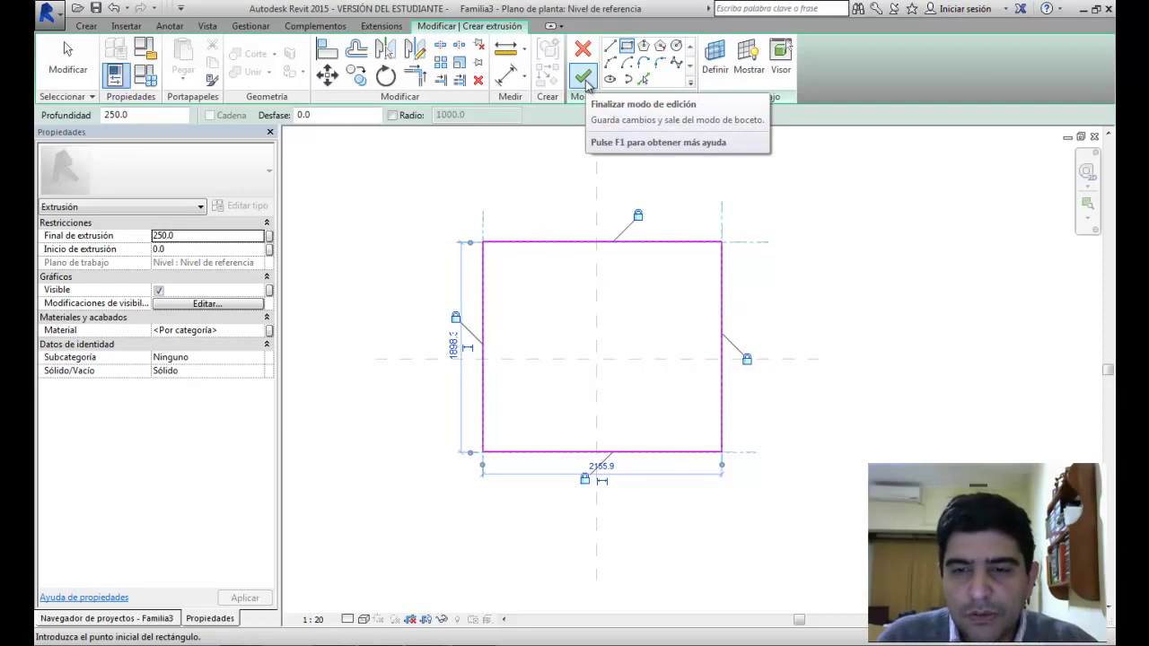
left_click(585, 77)
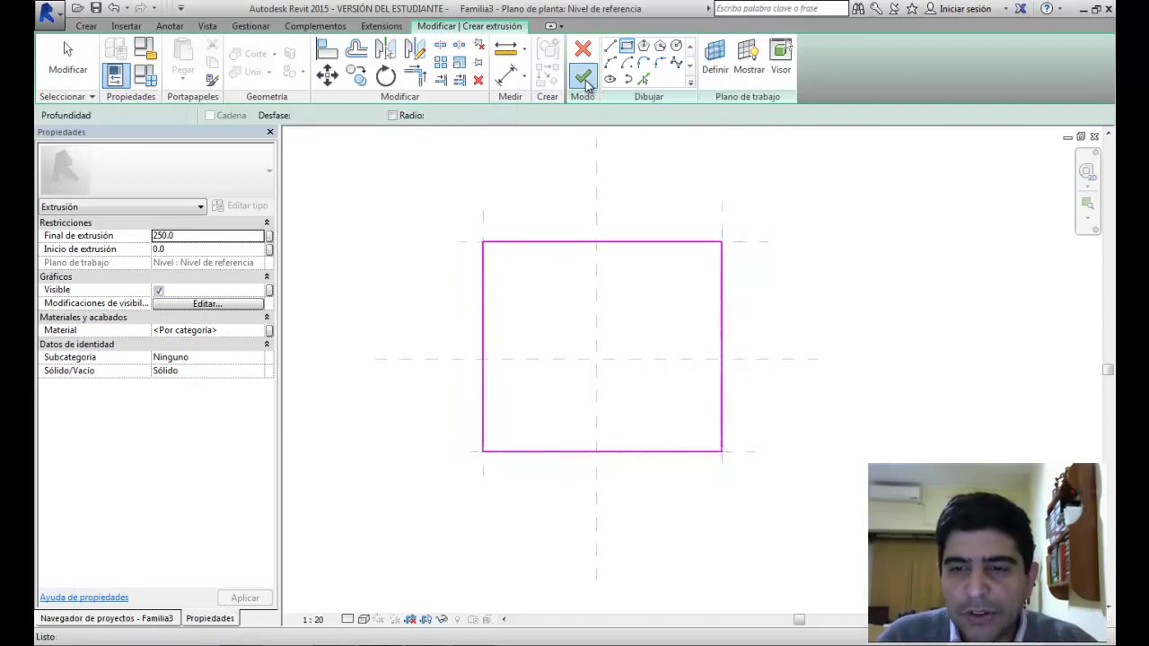
left_click(363, 207)
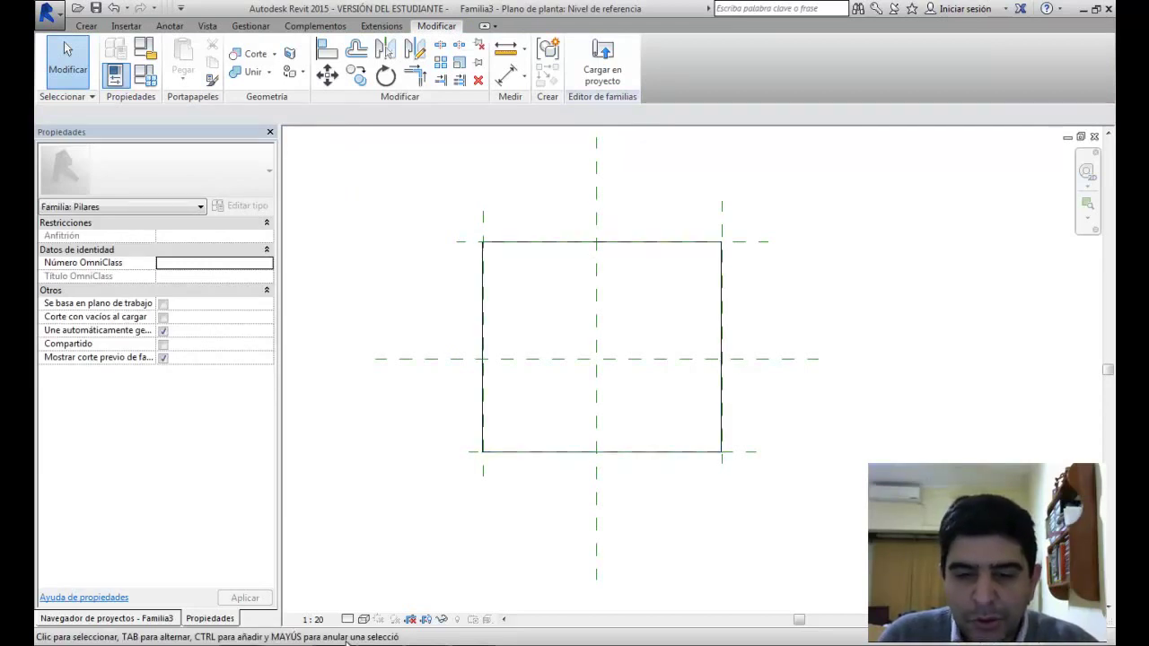
Step: Examine the column example on the Lección 3.1 slide in Windows Photo Viewer, and go back to the Metodología Básica slide
left_click(386, 644)
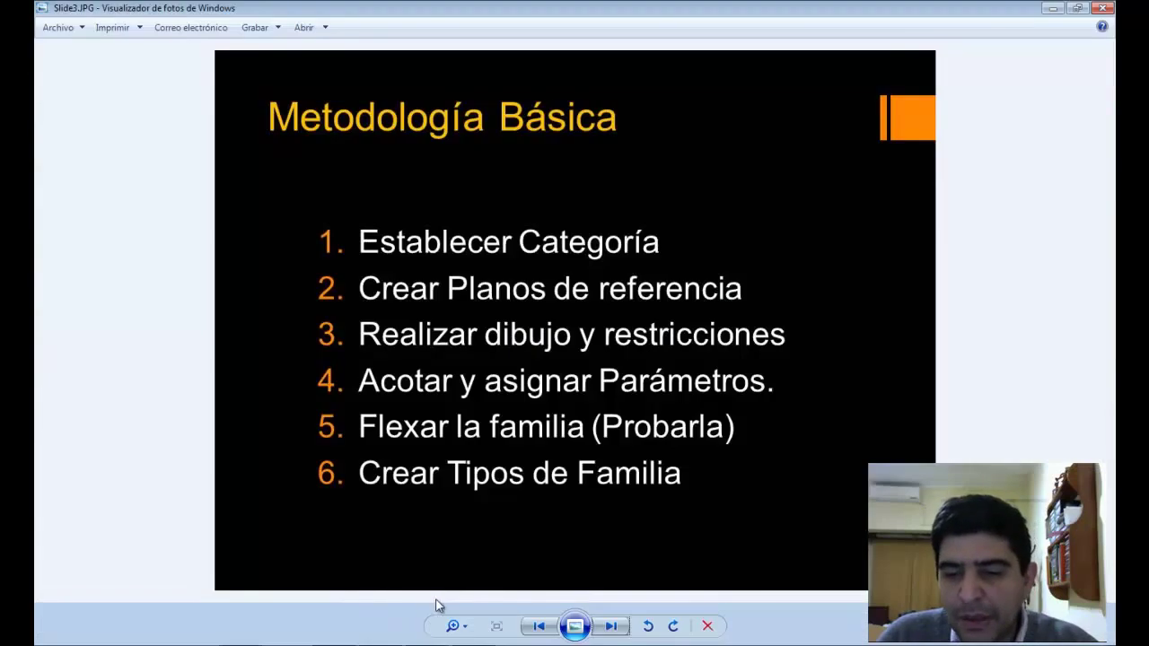
left_click(538, 625)
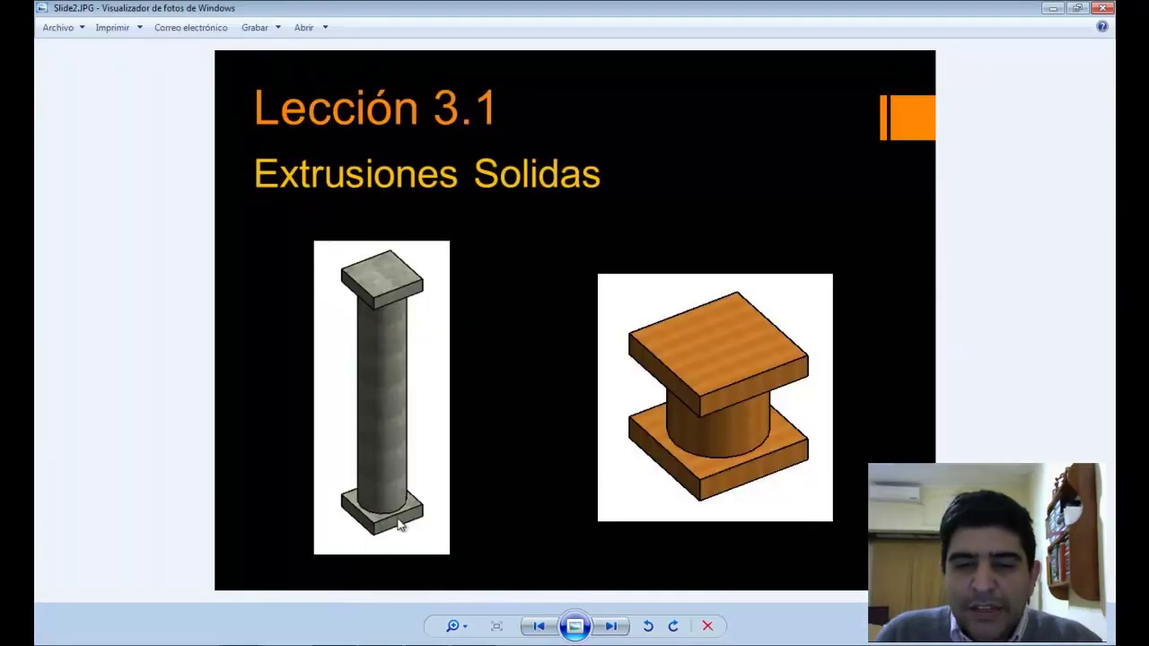
left_click(610, 626)
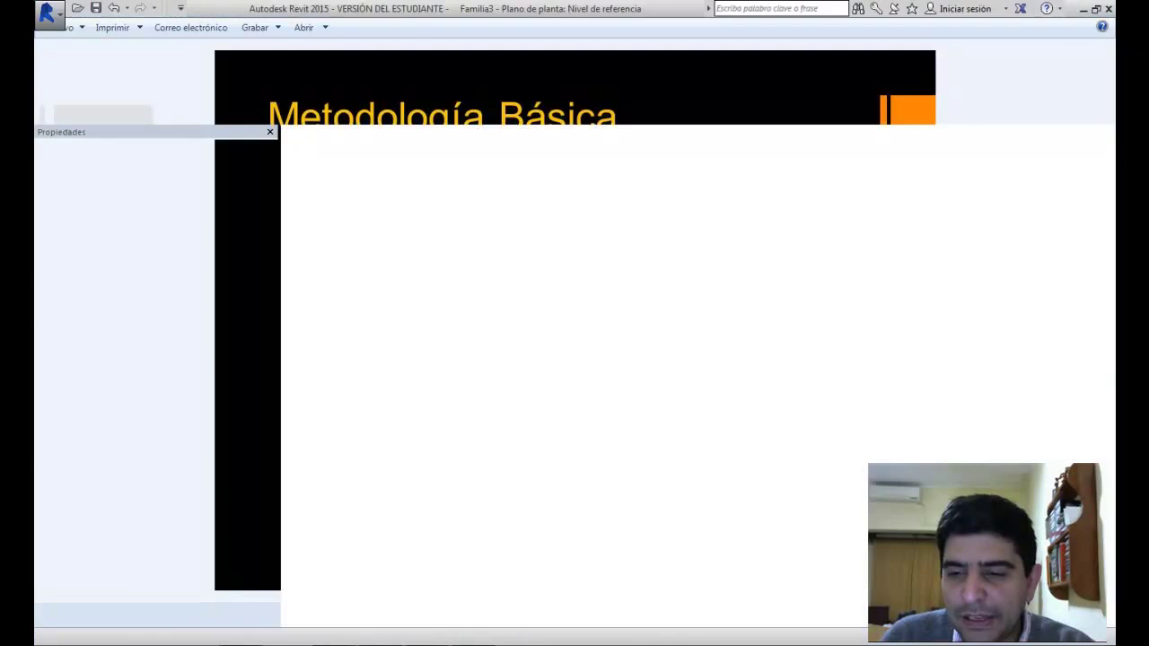
Step: Switch back to Revit and move the four outer reference planes inward, the lower to 640 mm and the left to 840 mm from the centre planes
left_click(413, 644)
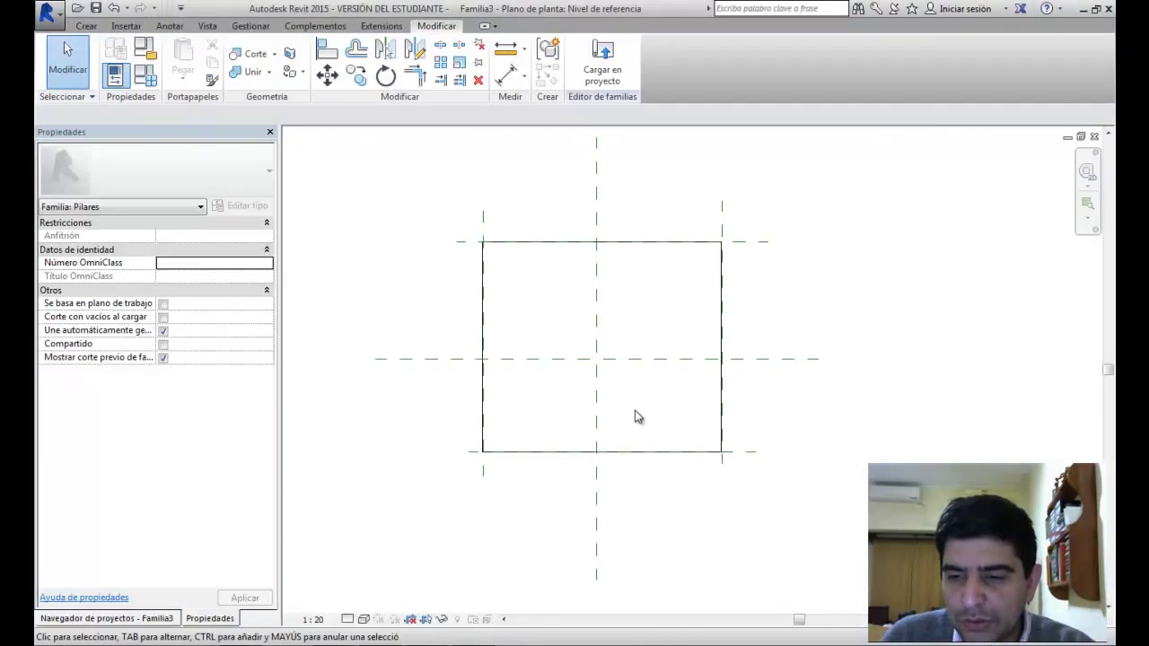
left_click(723, 463)
left_click_drag(721, 466, 729, 431)
left_click(727, 453)
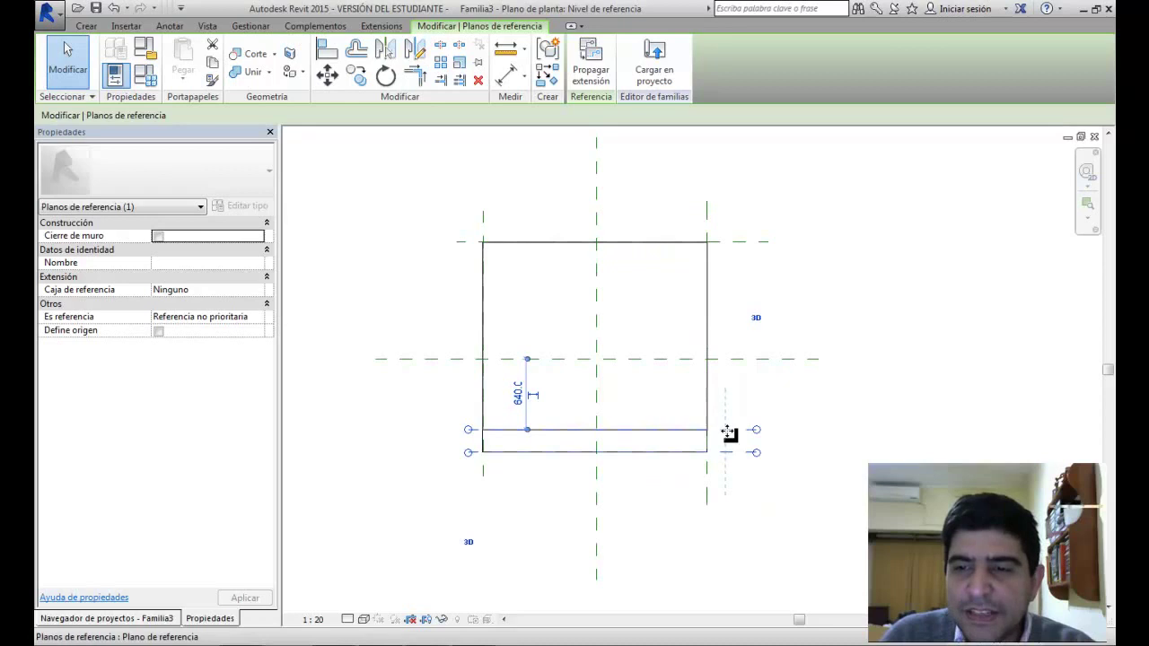
left_click(482, 229)
left_click_drag(485, 234, 503, 231, "ctrl")
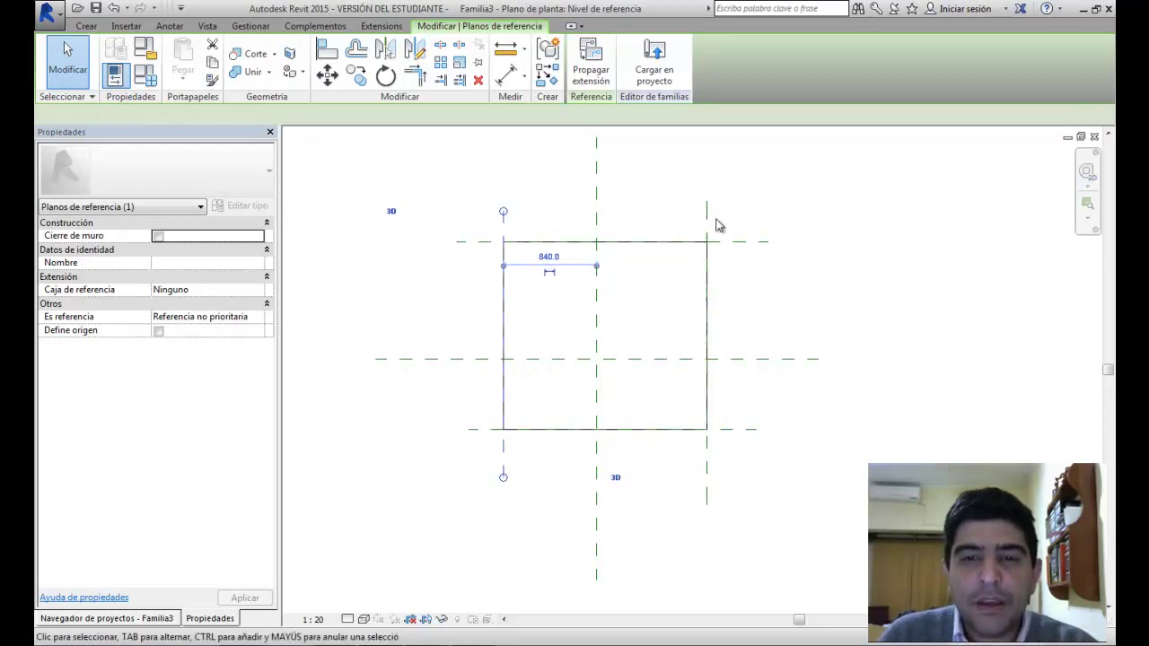
left_click(739, 243)
left_click_drag(739, 243, 742, 264, "ctrl")
left_click(798, 231)
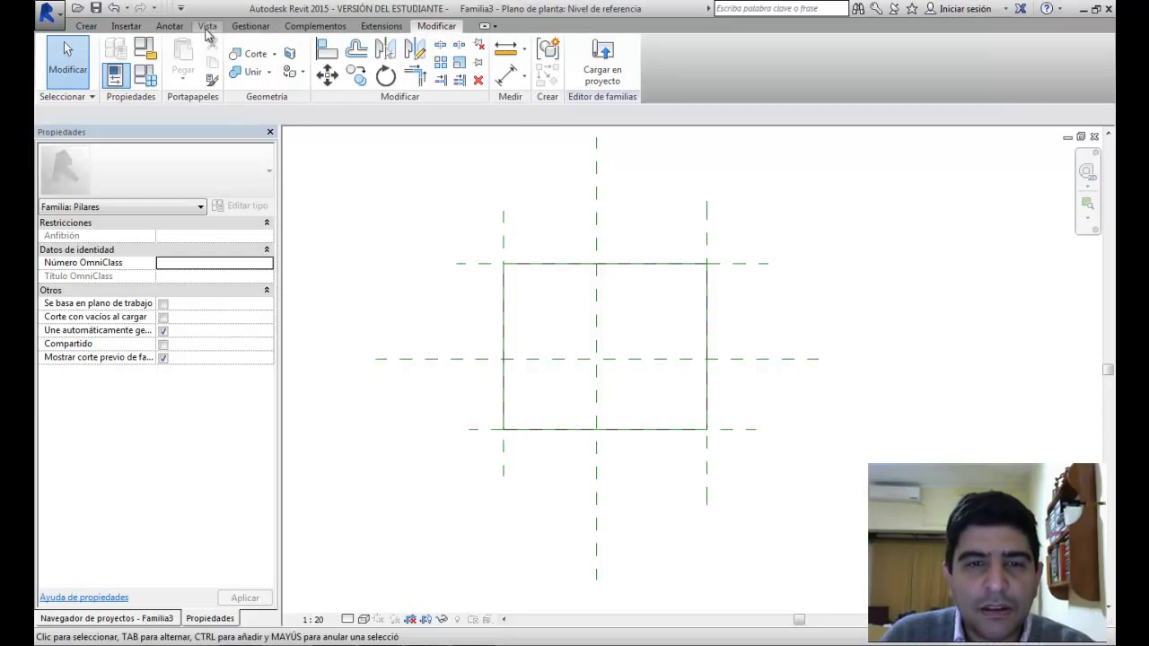
Step: Open the default 3D view of the base and set its visual style to shaded
left_click(207, 27)
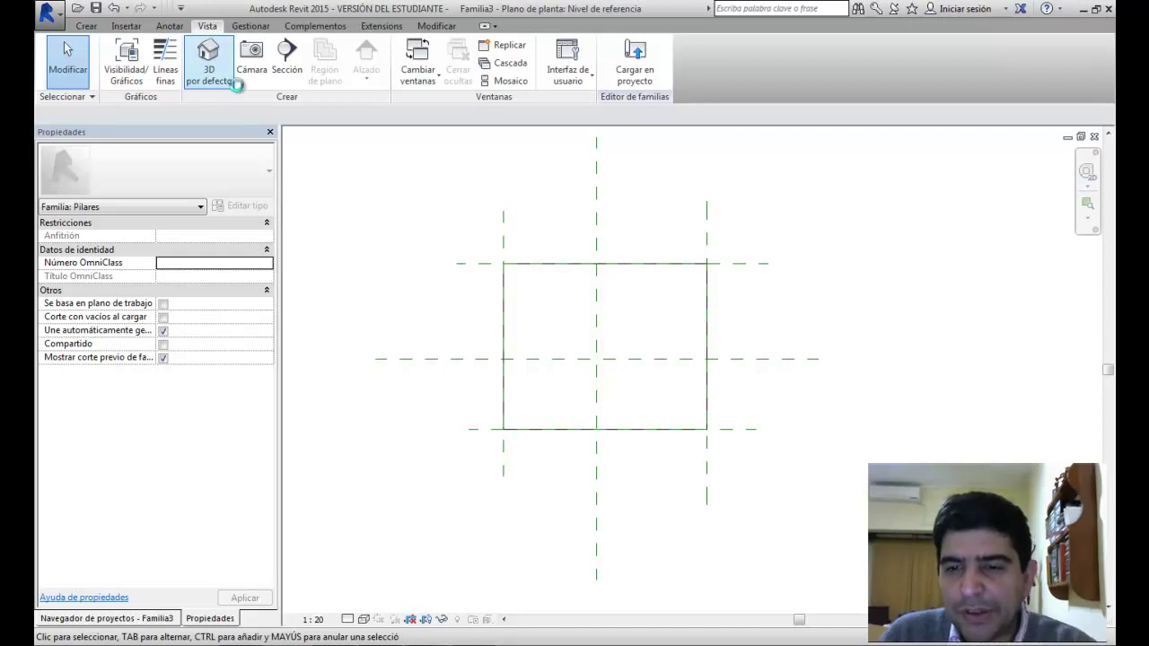
left_click(231, 81)
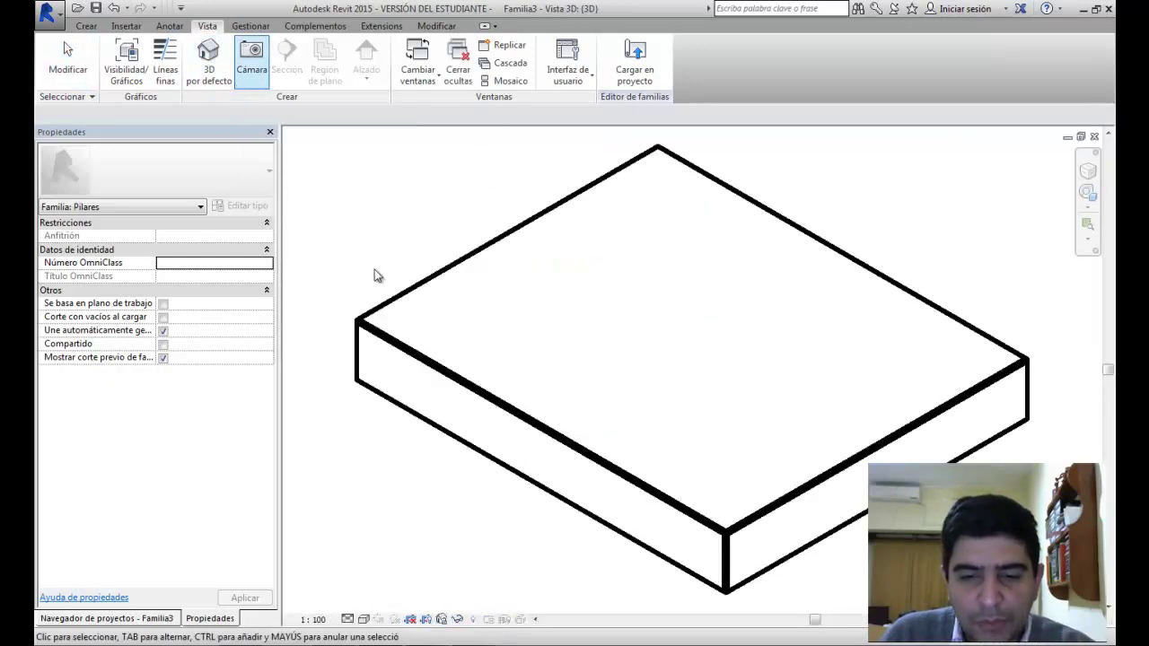
scroll(585, 362, "down", 4)
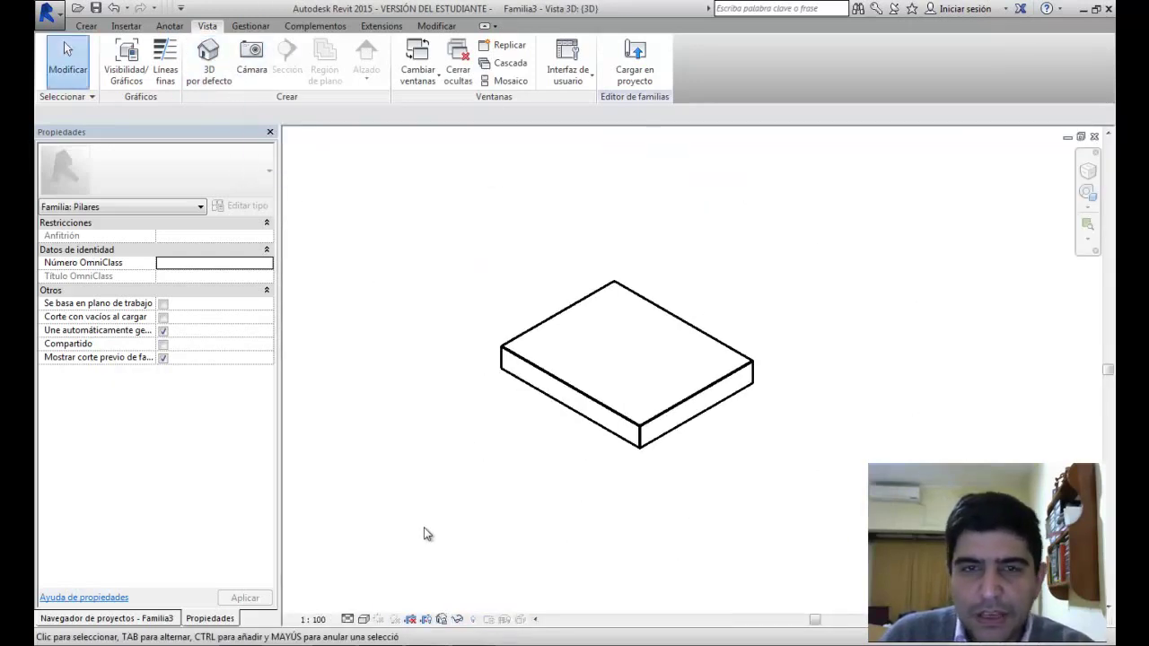
left_click(364, 620)
left_click(384, 589)
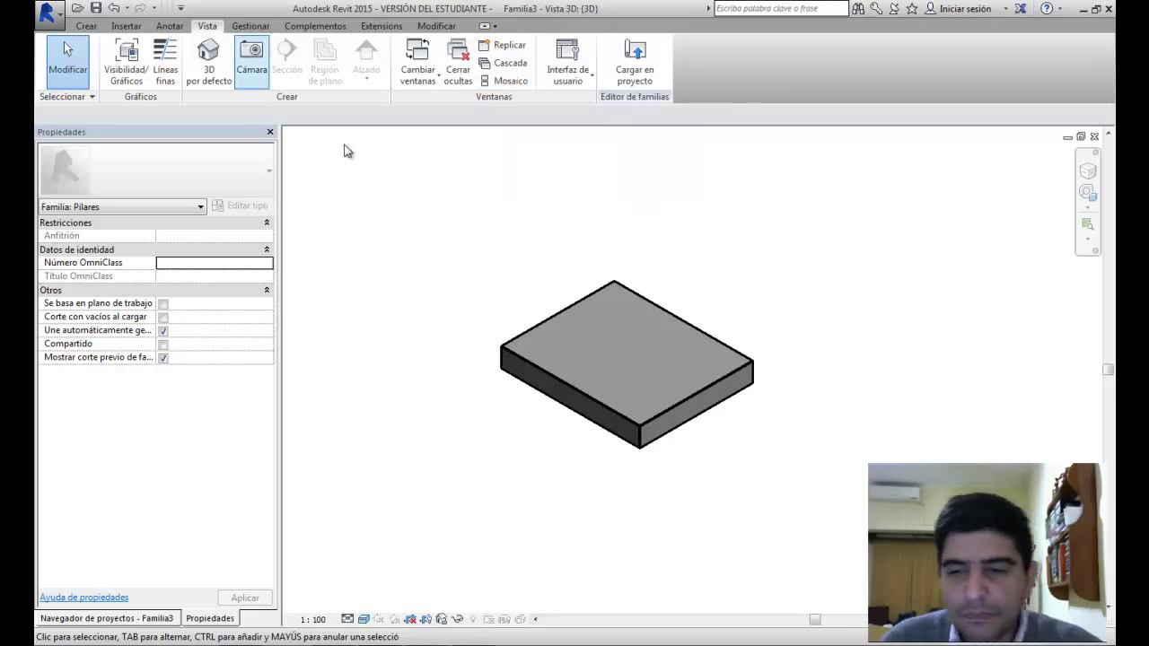
Step: Tile the 3D view and the Nivel de referencia floor plan side by side, with the base framed in both
key("w")
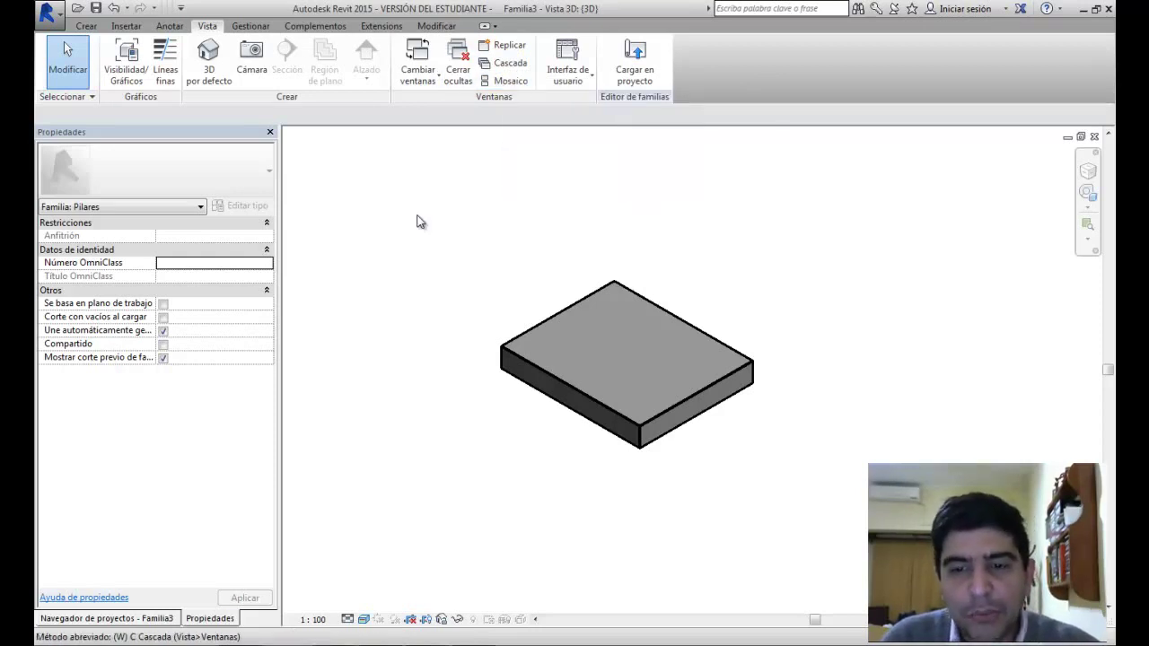
key("t")
middle_click_drag(495, 267, 345, 282)
mouse_move(487, 375)
middle_mouse_down()
mouse_move(500, 350)
mouse_move(491, 386)
middle_mouse_up()
mouse_move(1081, 318)
middle_mouse_down()
mouse_move(949, 336)
mouse_move(943, 324)
middle_mouse_up()
scroll(940, 326, "down", 1)
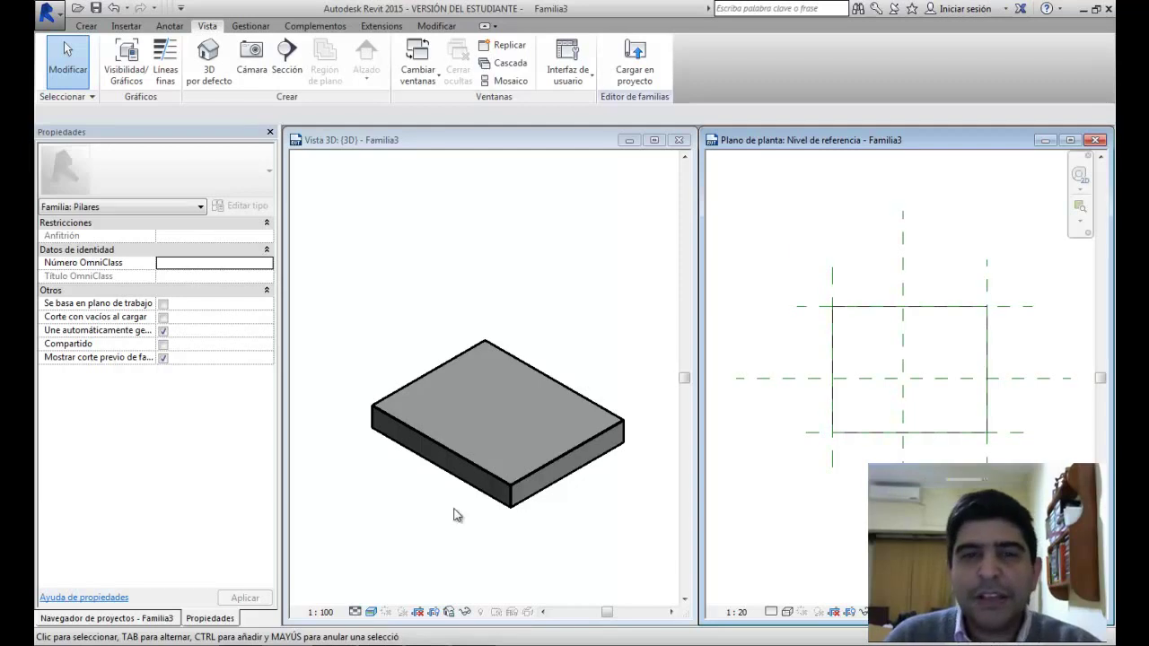
Step: Examine the column example on the Lección 3.1 slide in Windows Photo Viewer, and return to Revit
left_click(351, 623)
left_click(611, 625)
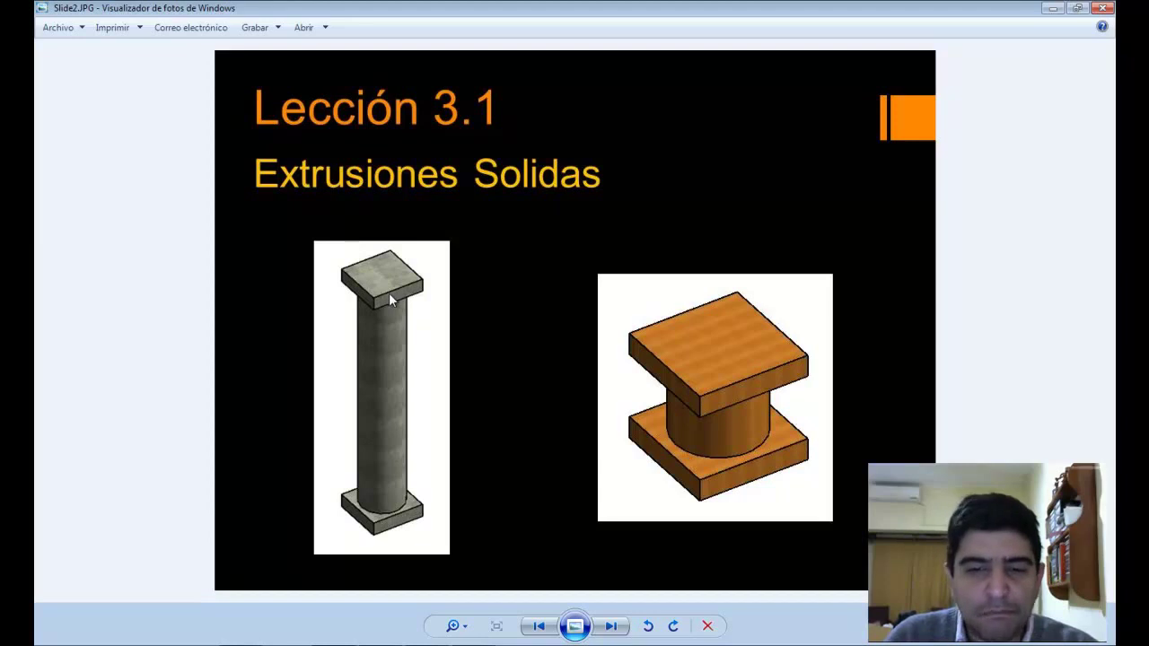
key("alt+Tab")
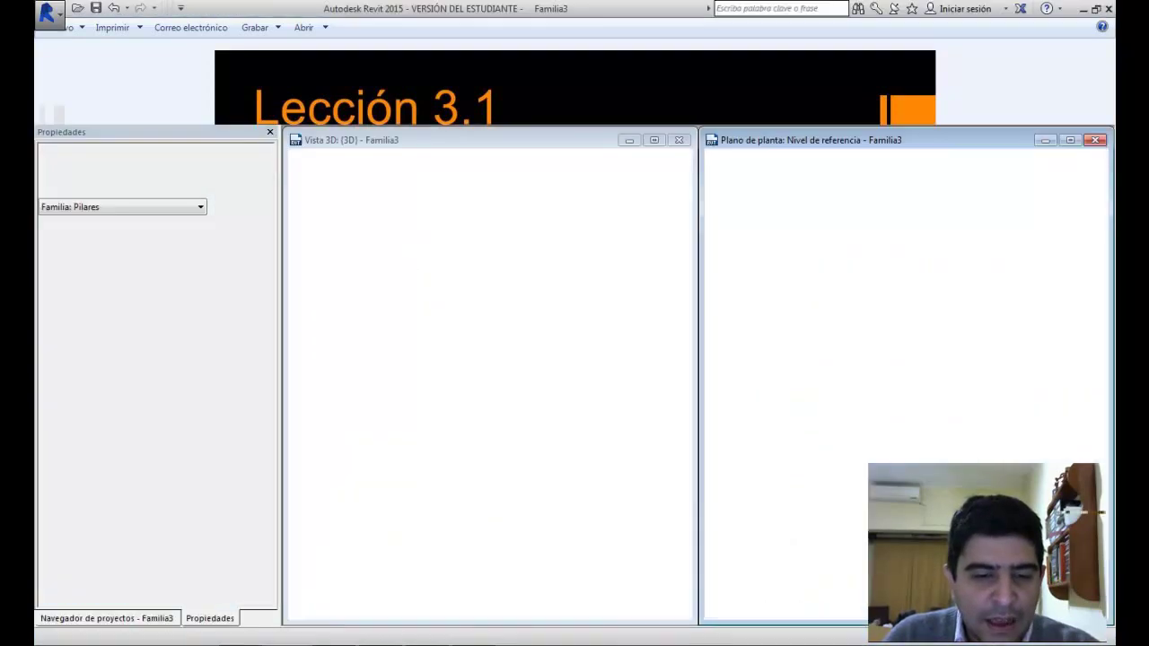
Step: Open the Frontal elevation view from the Alzados group of the family's views
left_click(553, 310)
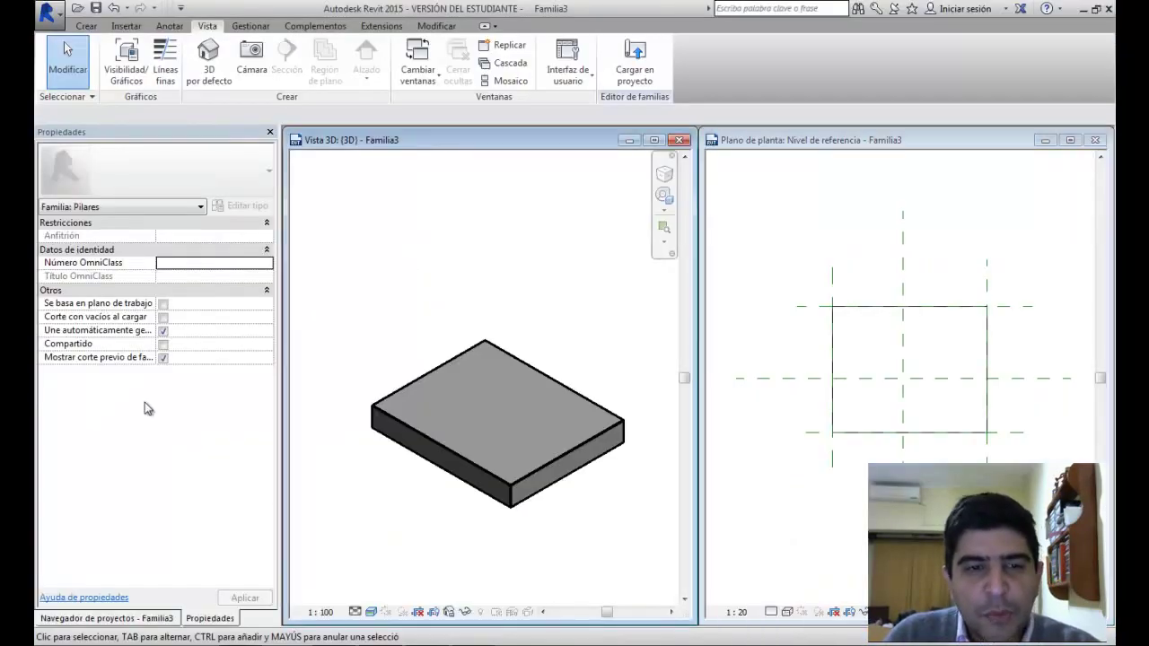
left_click(102, 618)
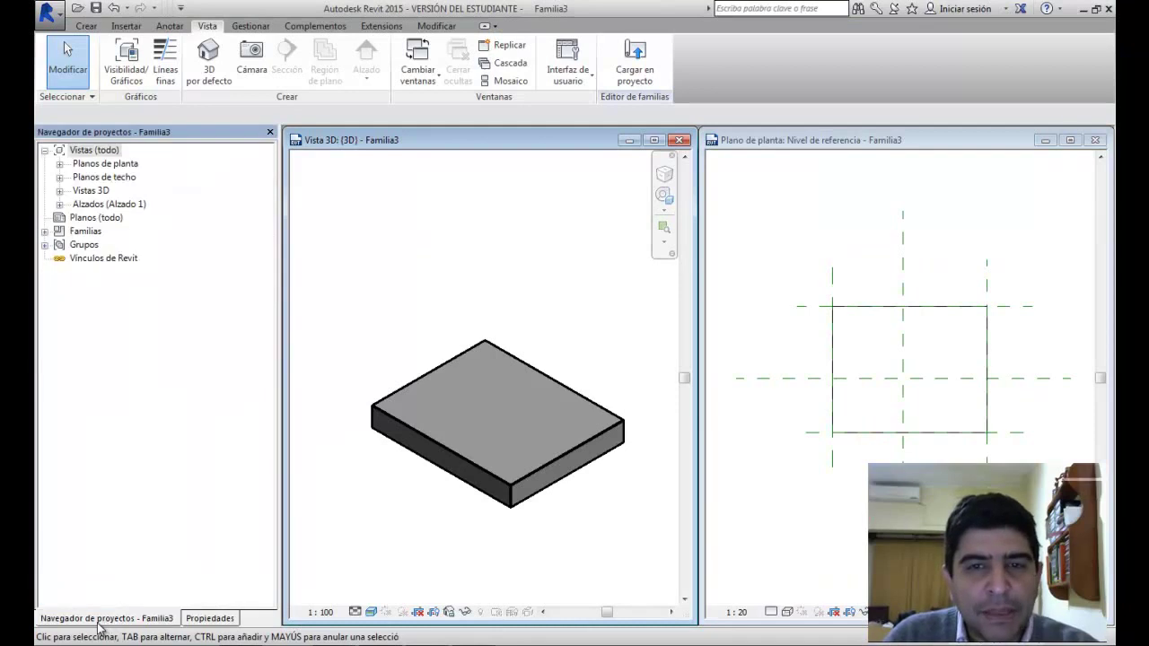
left_click(59, 205)
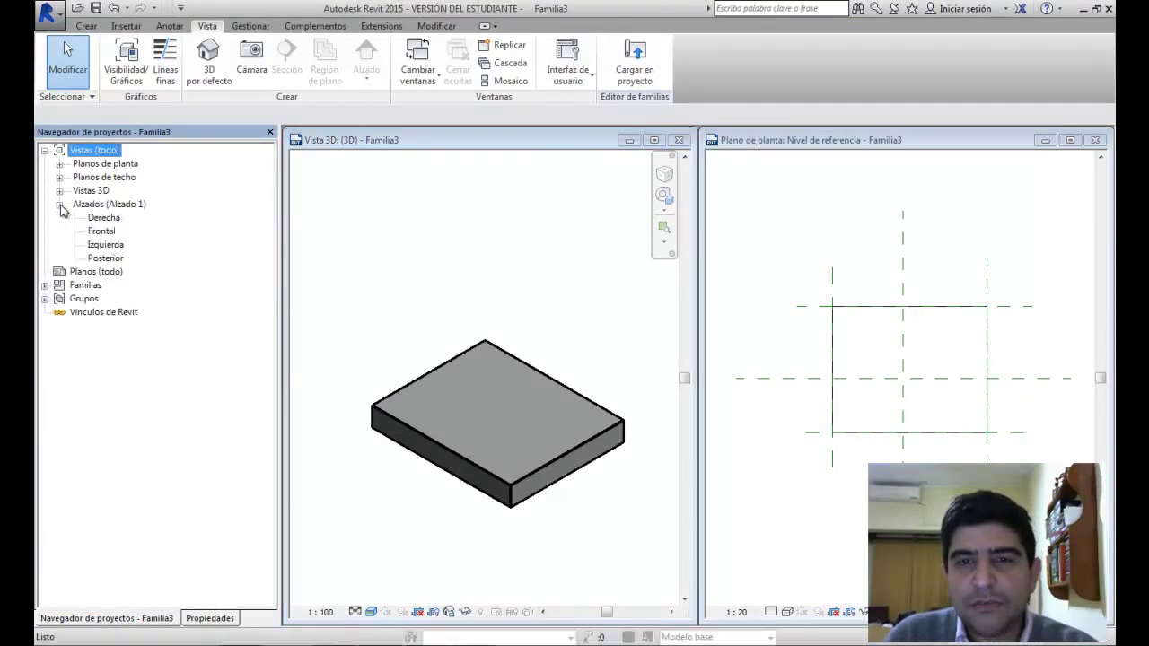
left_click(103, 232)
double_click(105, 234)
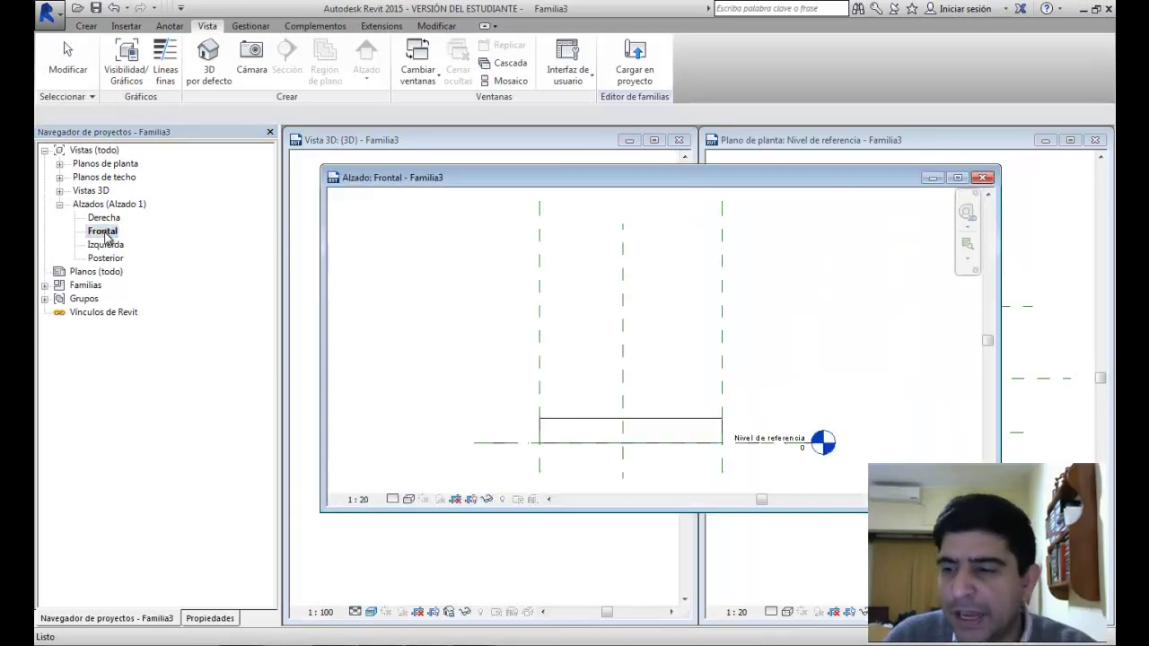
scroll(792, 370, "down", 2)
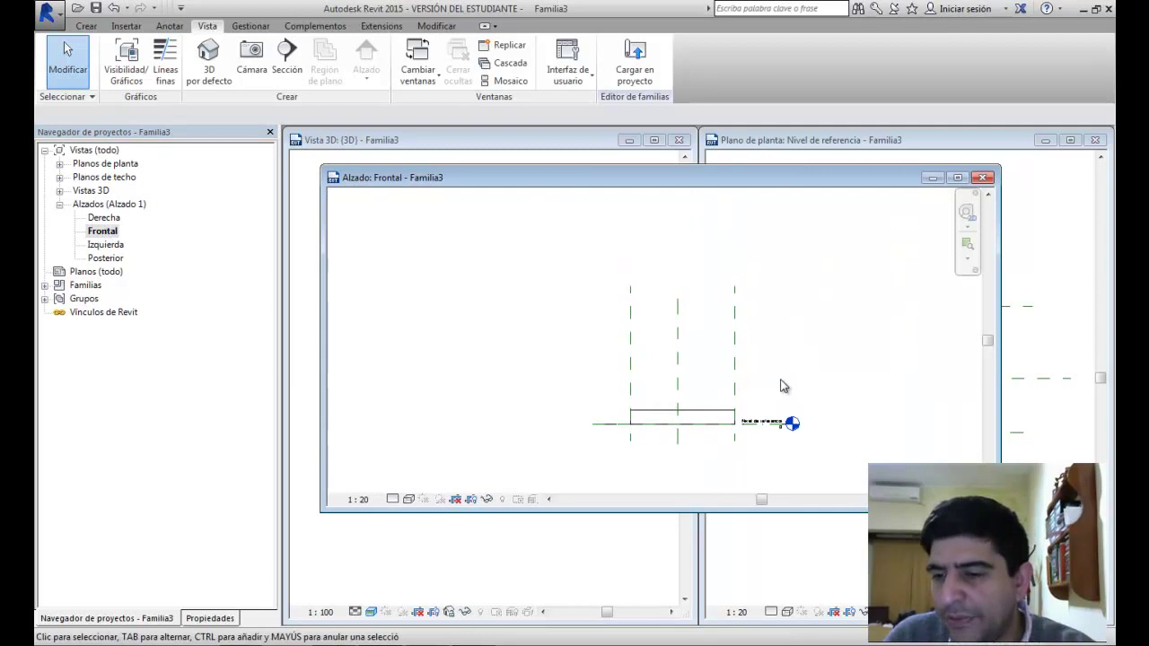
Step: Tile the floor plan, Frontal elevation and 3D views together, with the base framed in each
left_click(1031, 386)
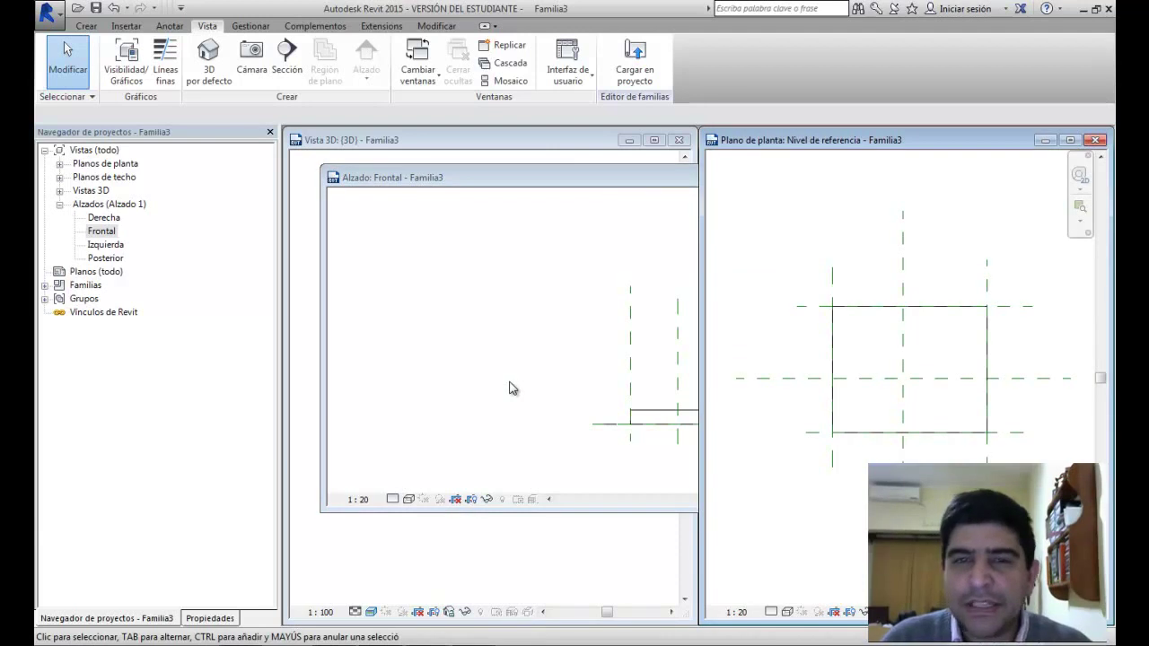
key("w")
key("t")
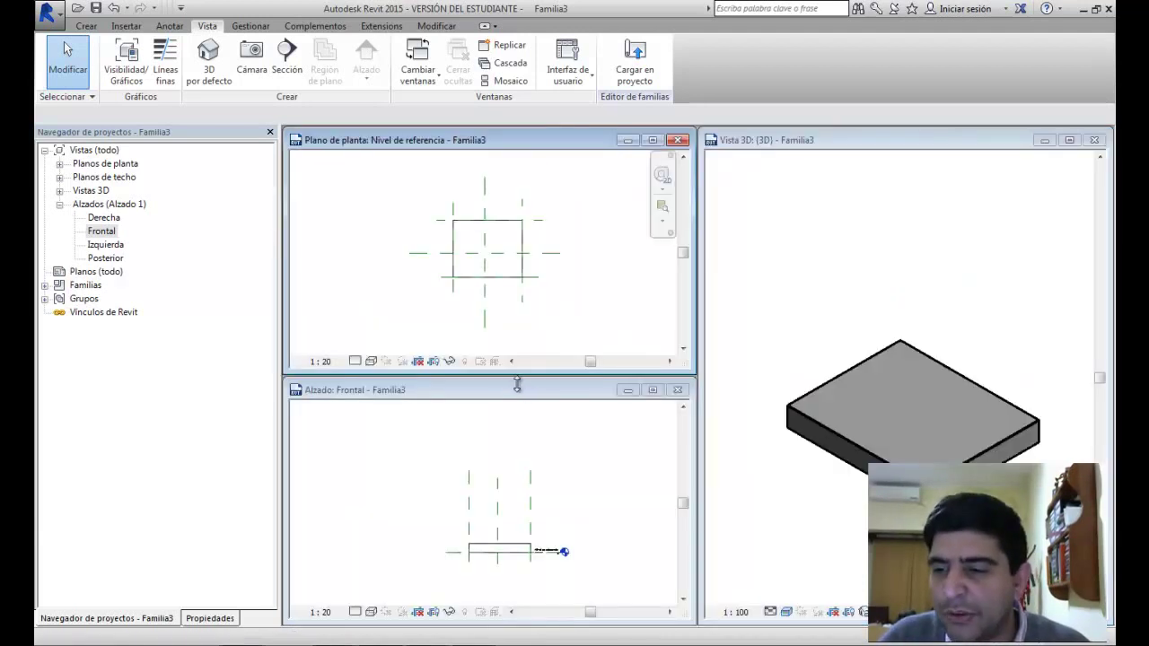
left_click(864, 267)
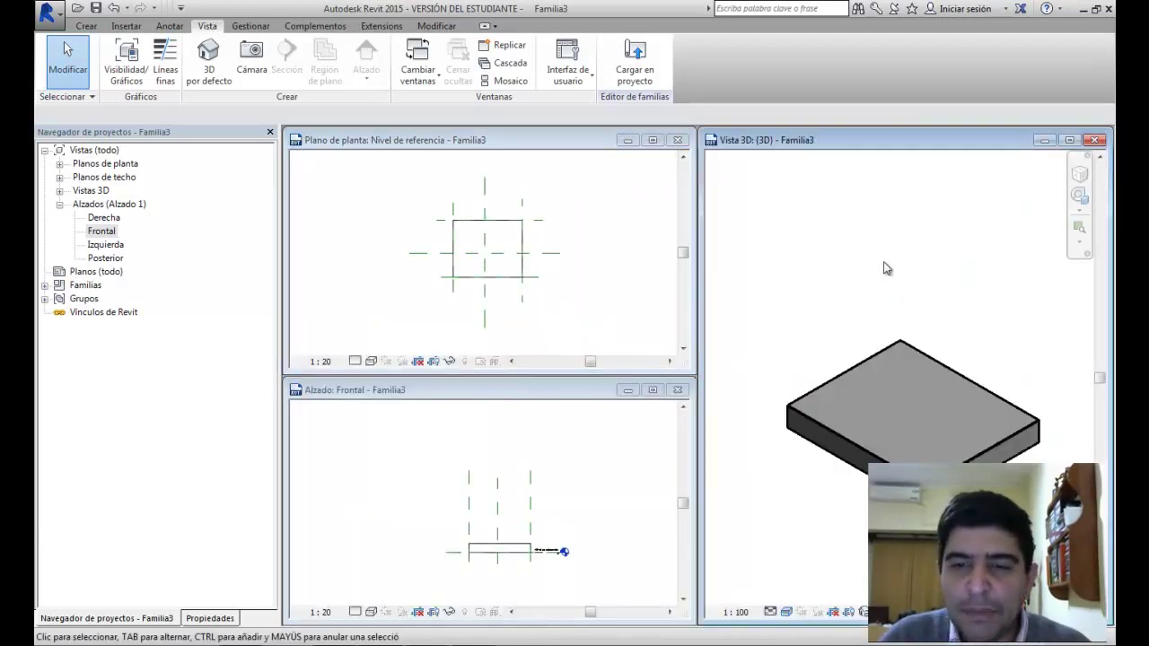
middle_click_drag(1005, 315, 1016, 338)
left_click(527, 252)
scroll(528, 252, "up", 3)
scroll(526, 253, "down", 2)
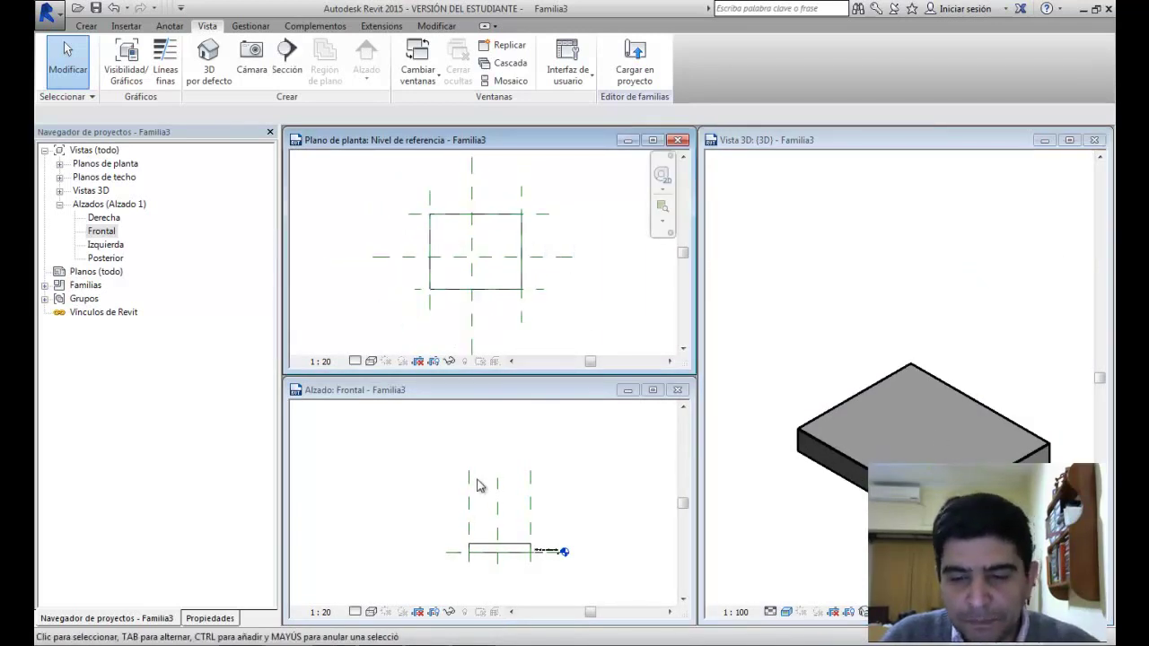
left_click(427, 476)
scroll(482, 547, "up", 4)
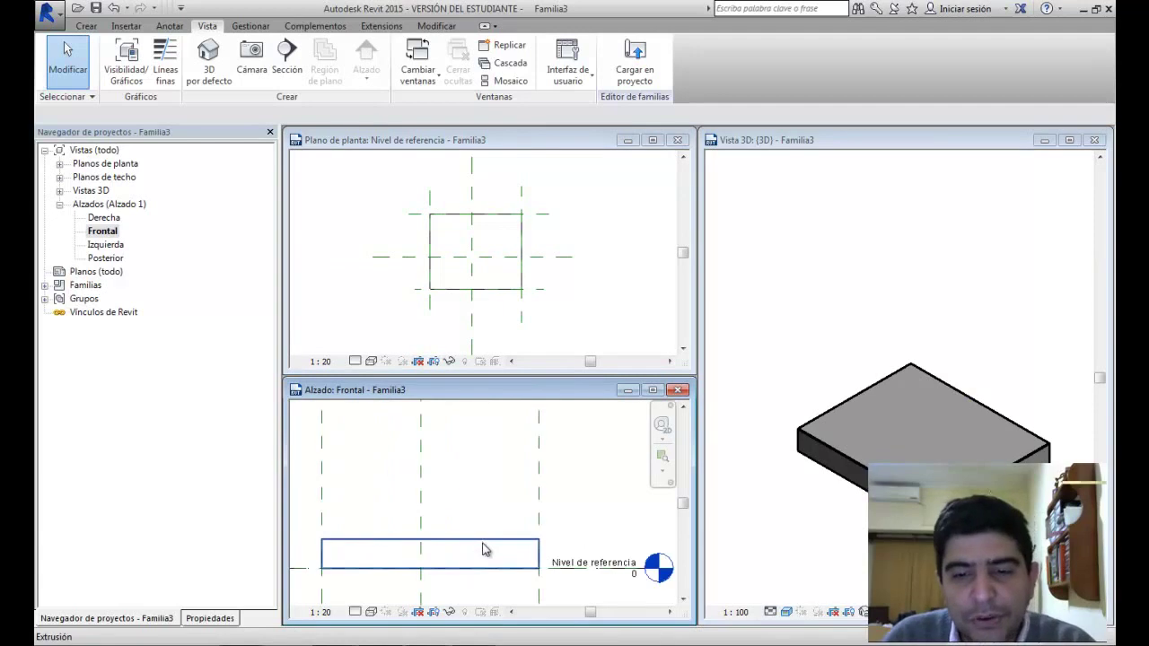
scroll(483, 546, "down", 5)
middle_click_drag(521, 511, 544, 516)
scroll(513, 520, "up", 1)
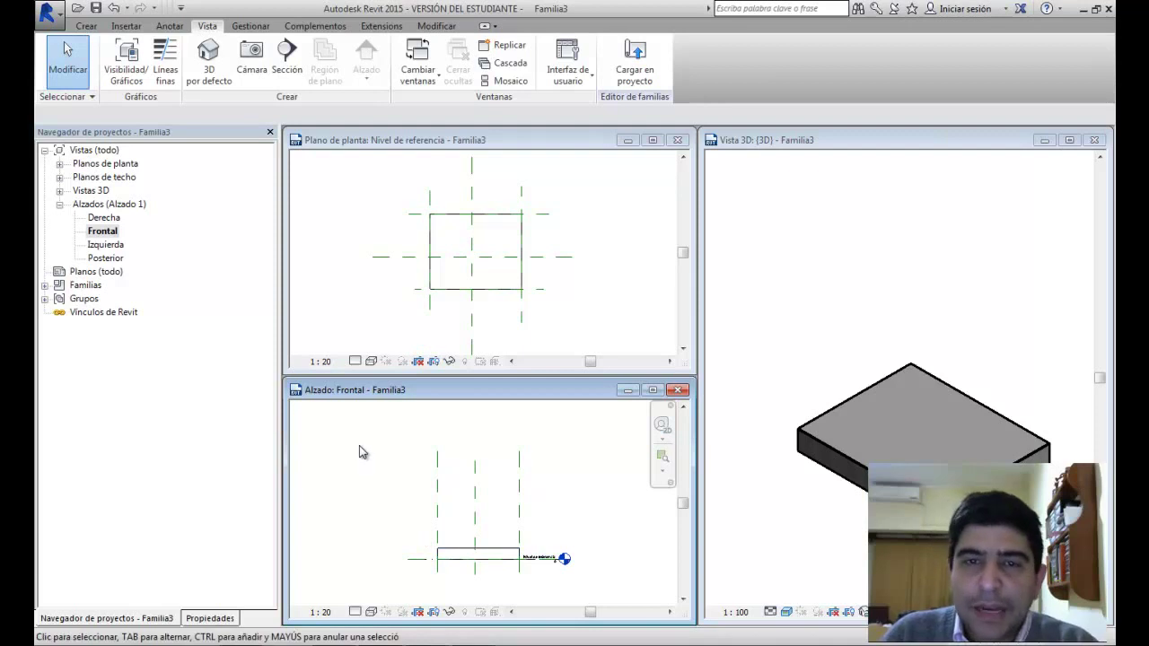
Step: Draw three horizontal reference planes in the Frontal elevation: about 515 mm above the reference level, about 1400 mm above that, and about 299 mm higher
left_click(87, 27)
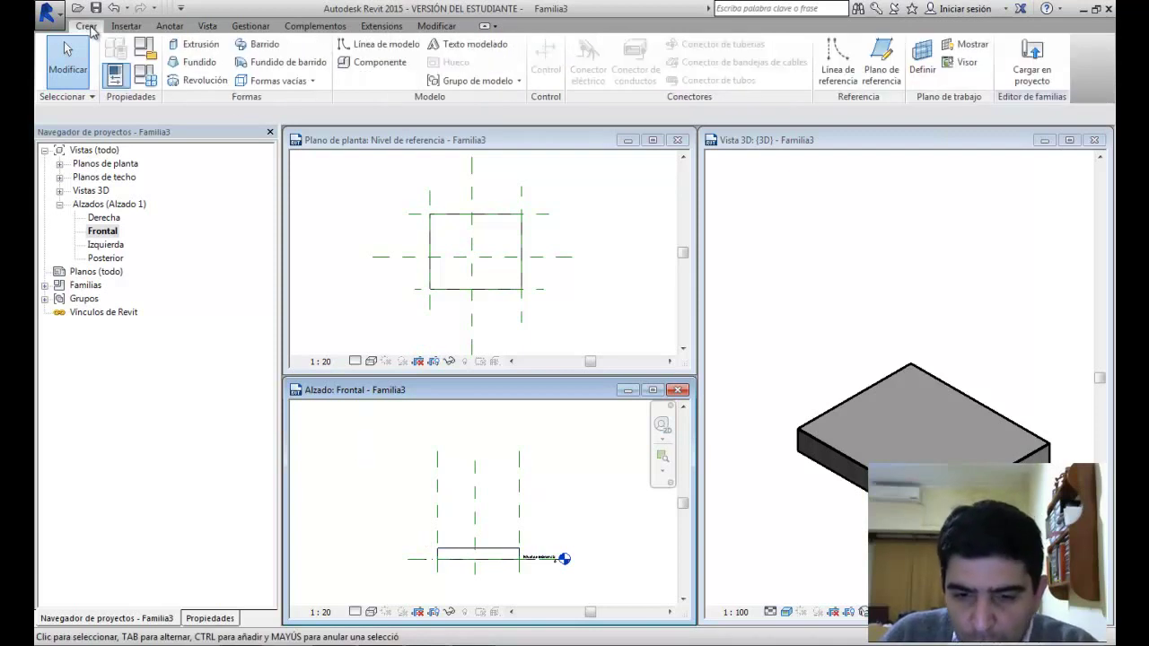
left_click(881, 72)
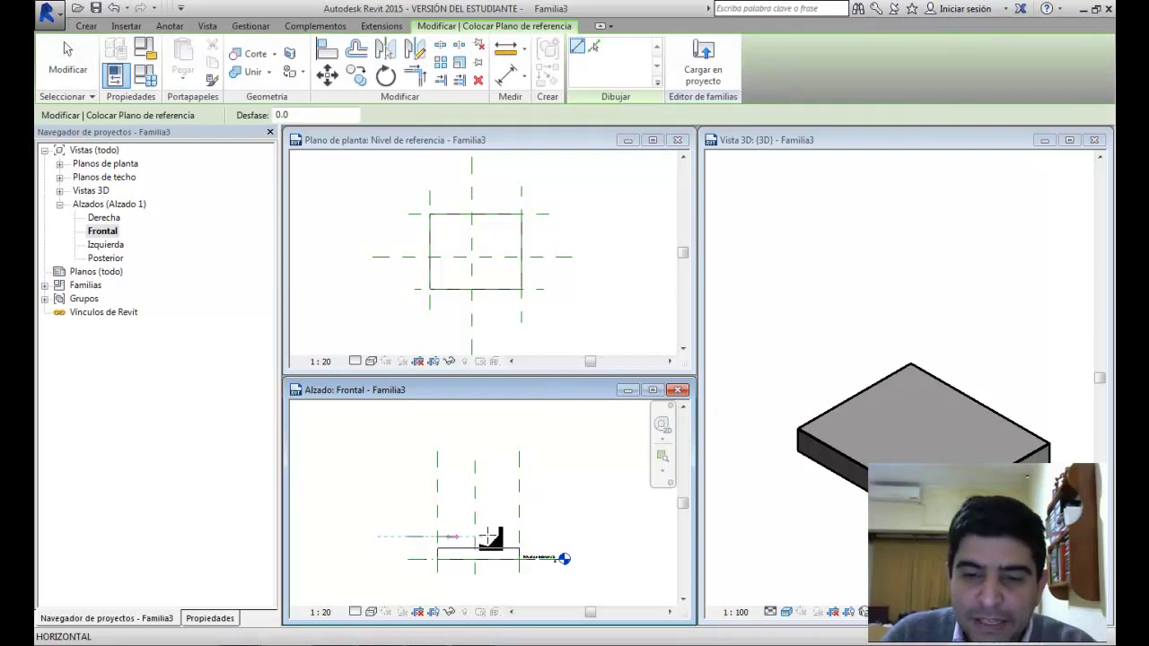
left_click(555, 536)
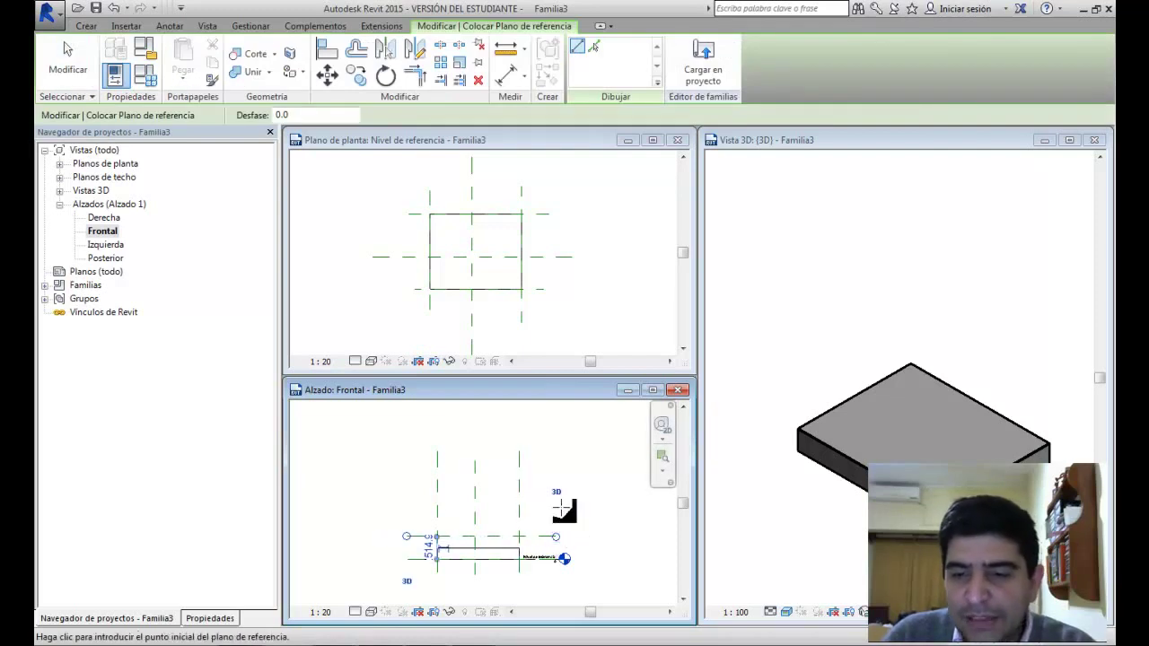
left_click(408, 473)
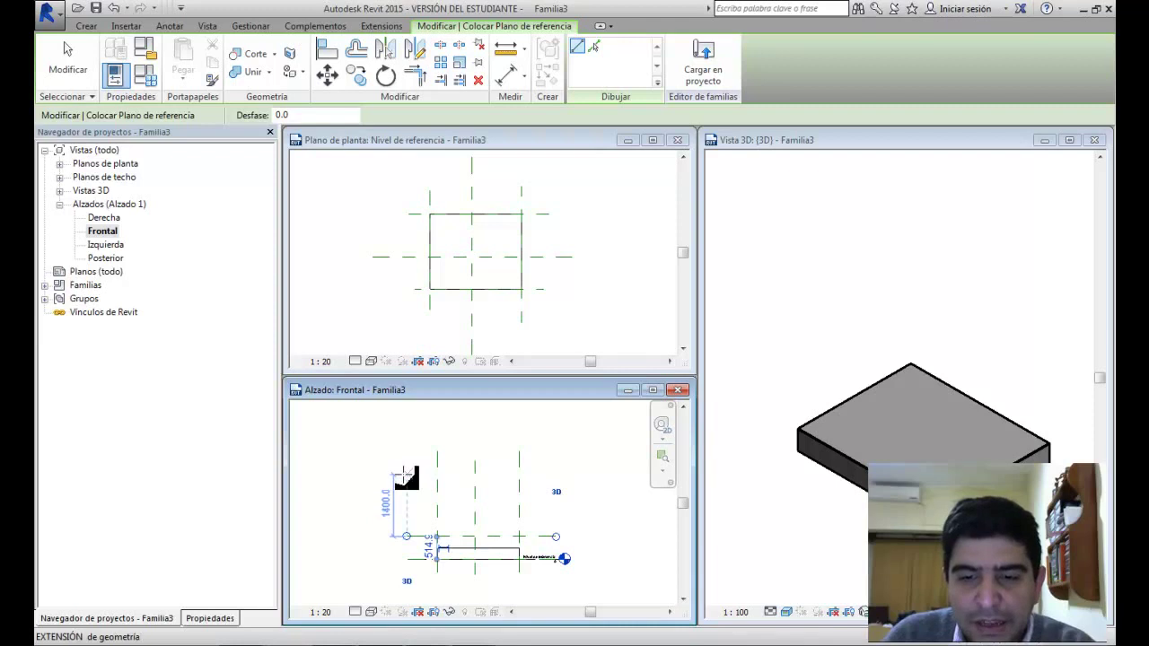
left_click(556, 474)
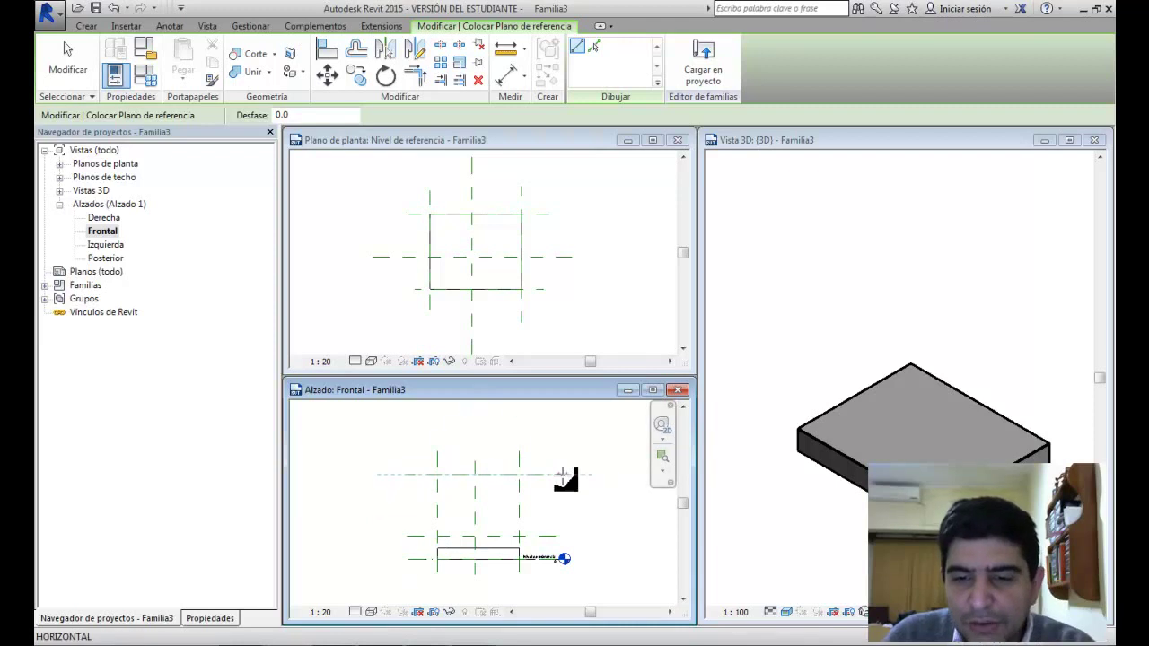
left_click(408, 464)
left_click(557, 462)
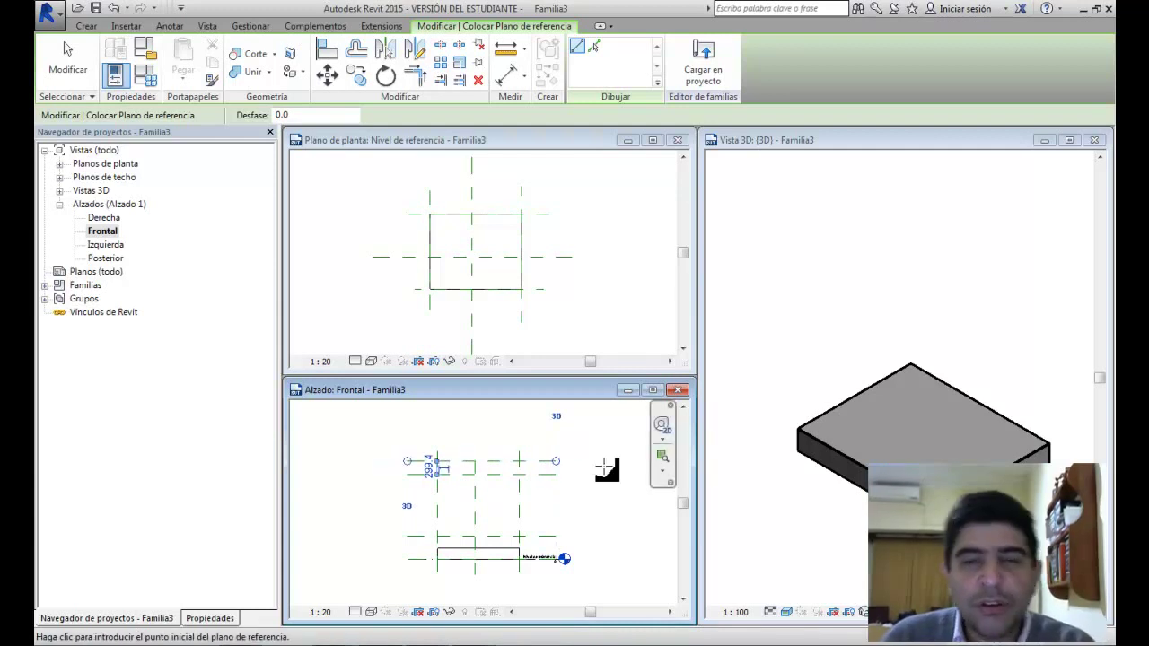
key("Escape")
key("Escape")
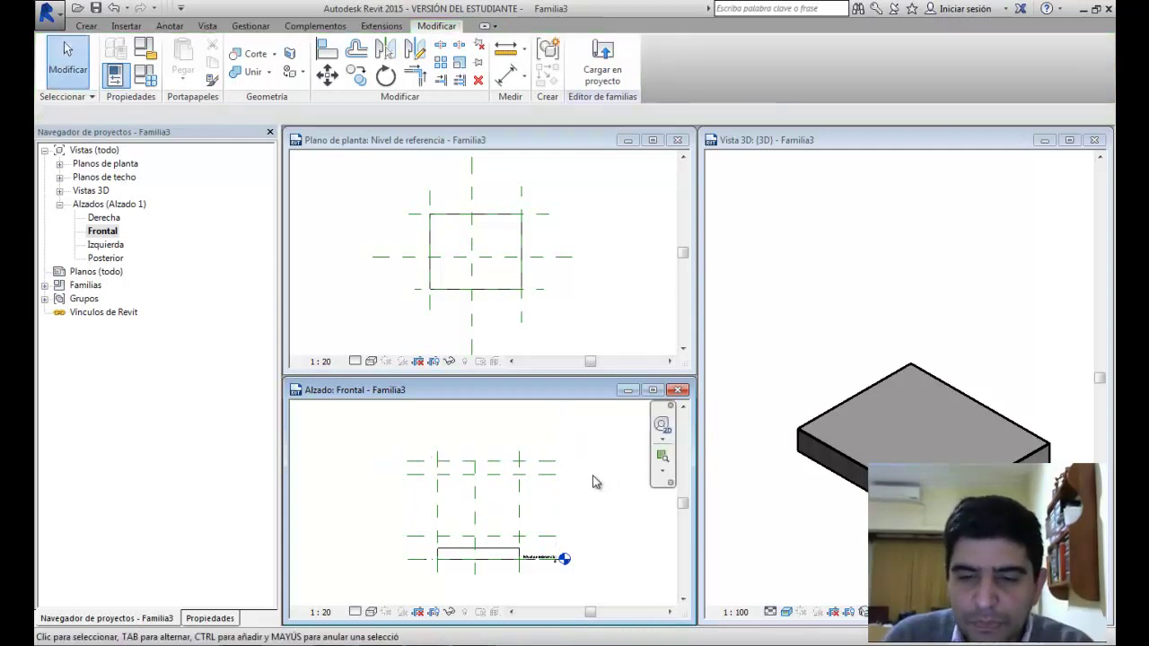
Step: Align the top face of the base extrusion with the lowest new horizontal reference plane in the Frontal elevation
middle_click_drag(576, 483, 549, 509)
scroll(521, 483, "up", 1)
scroll(526, 500, "up", 1)
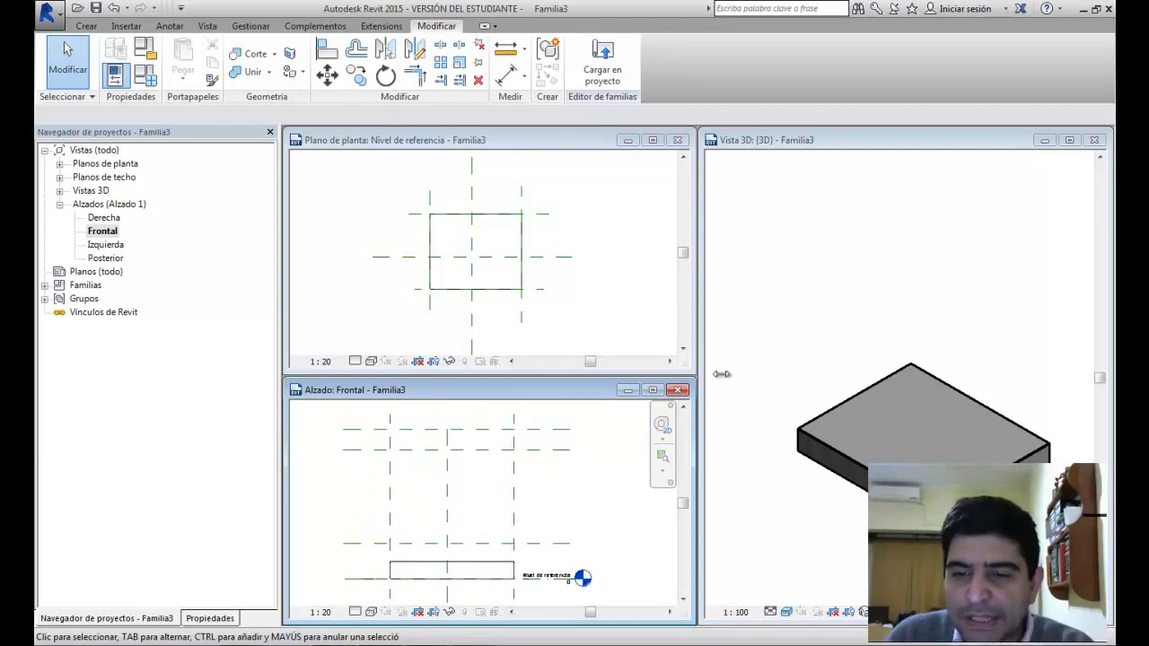
left_click(566, 288)
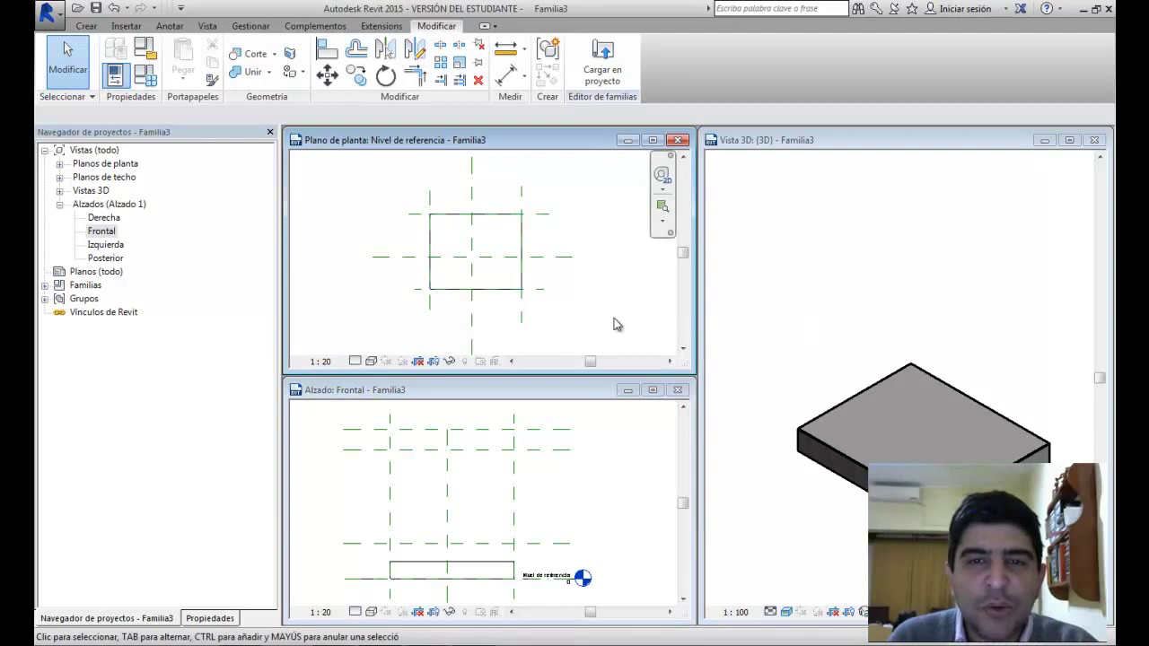
left_click(606, 504)
middle_click_drag(606, 521, 611, 518)
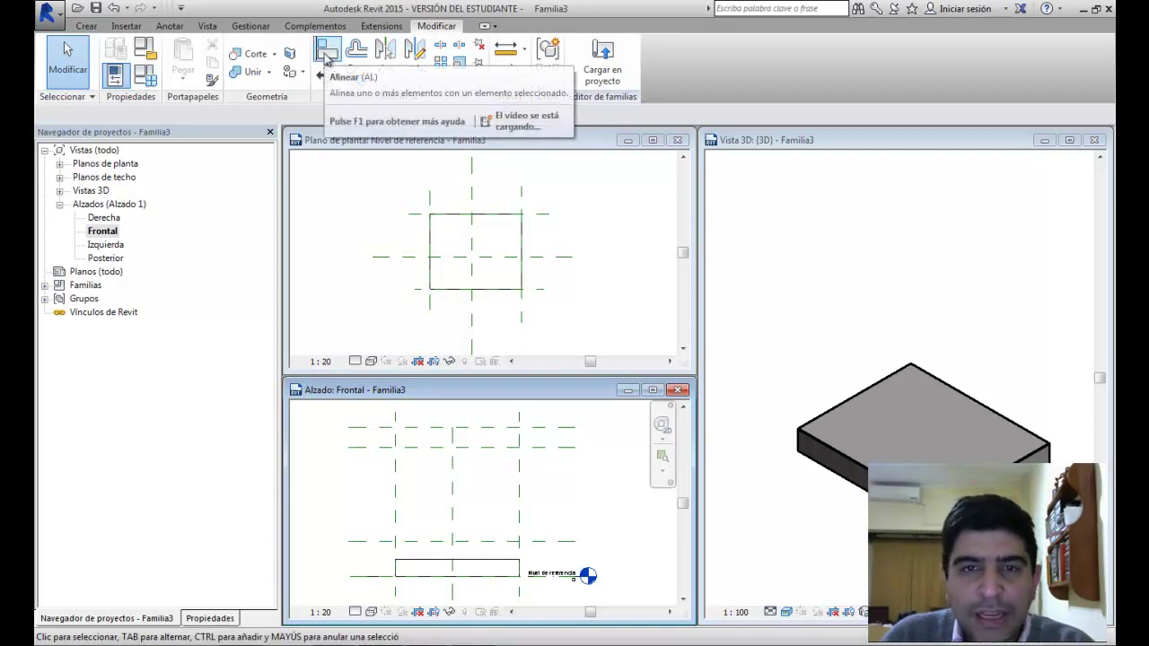
left_click(326, 52)
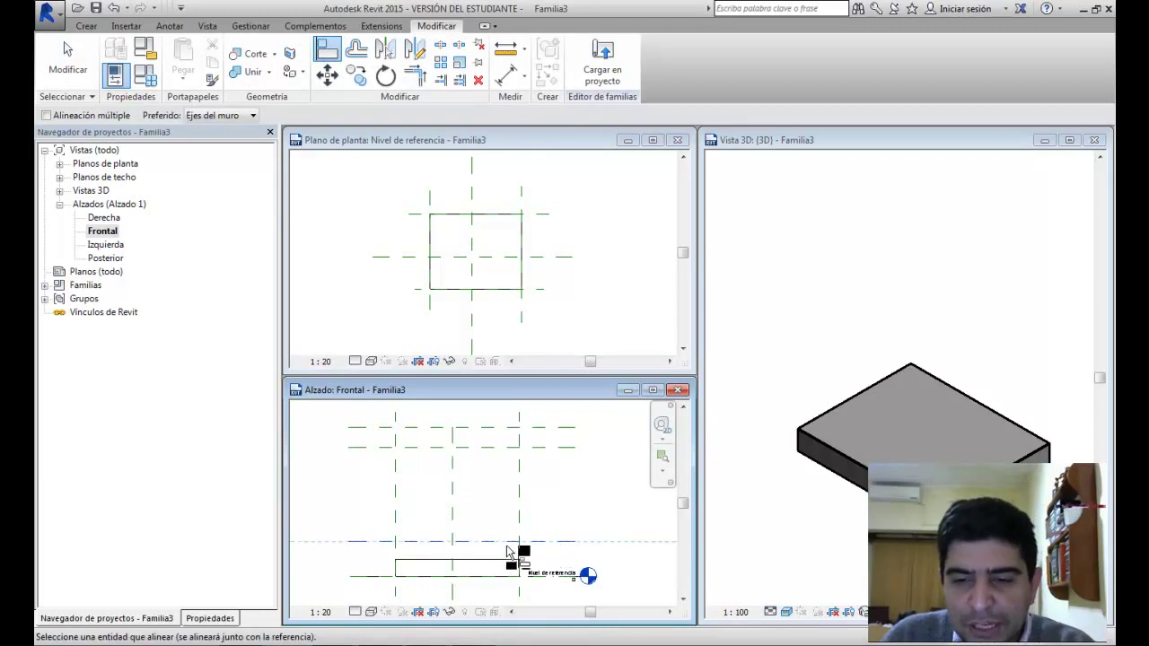
left_click(485, 565)
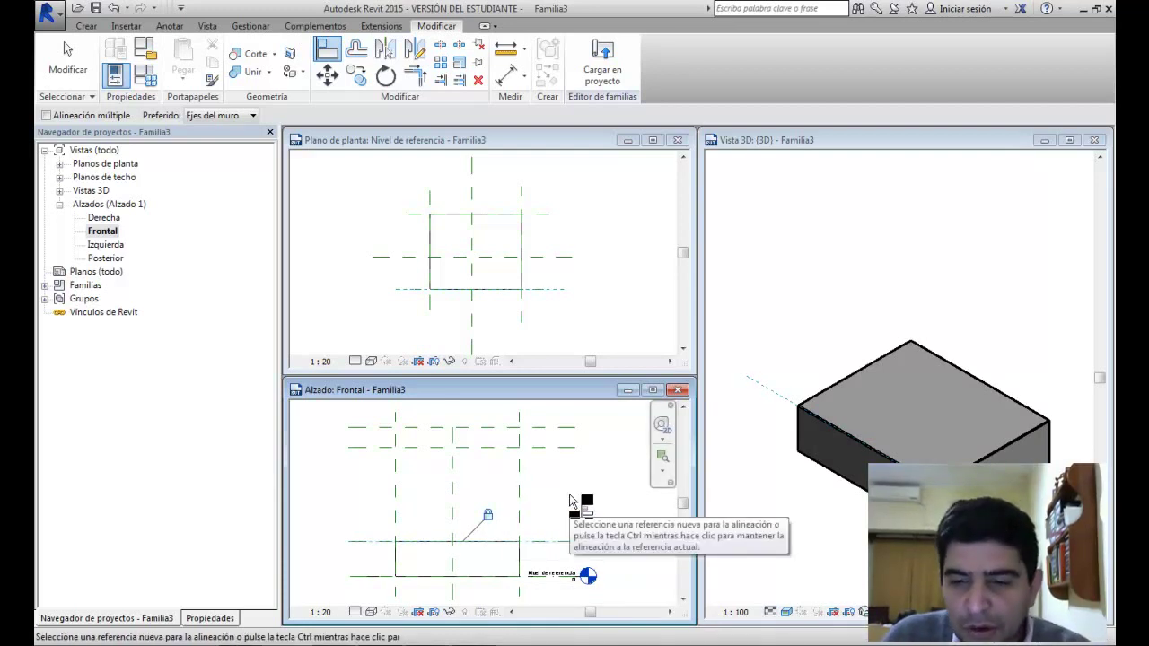
Step: Move the lowest horizontal reference plane in the Frontal elevation down to about 315 mm above the reference level
key("Escape")
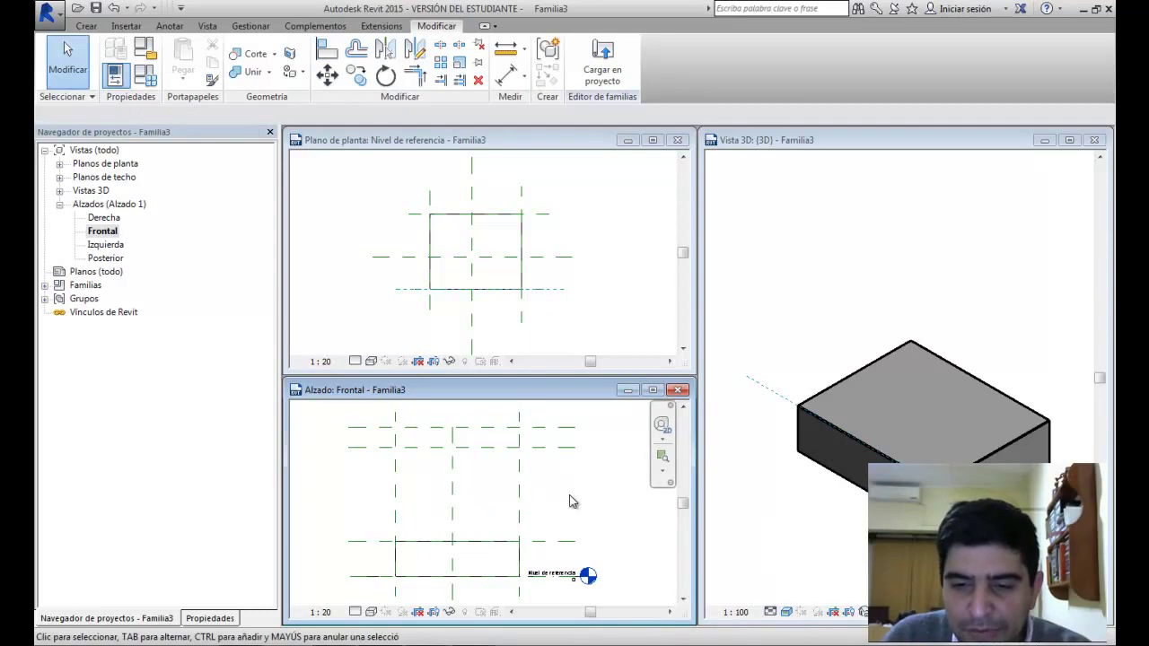
left_click(549, 543)
mouse_move(549, 542)
left_mouse_down()
mouse_move(549, 556)
mouse_move(547, 528)
mouse_move(548, 555)
left_mouse_up()
left_click(555, 505)
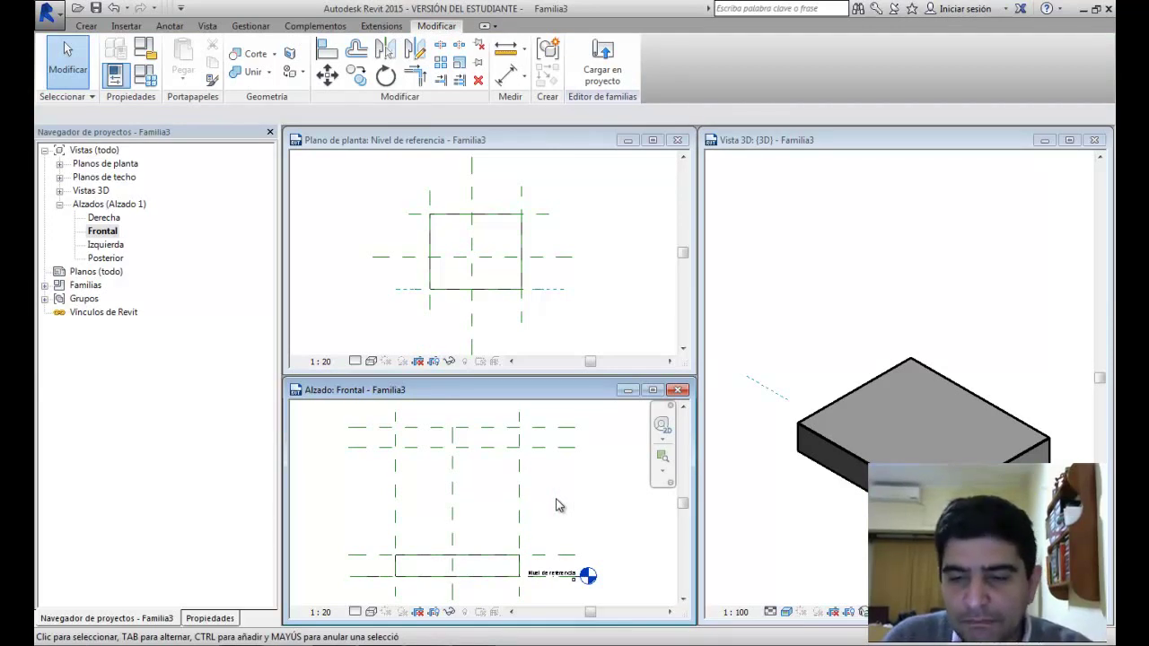
mouse_move(559, 505)
middle_mouse_down()
mouse_move(569, 511)
mouse_move(552, 516)
middle_mouse_up()
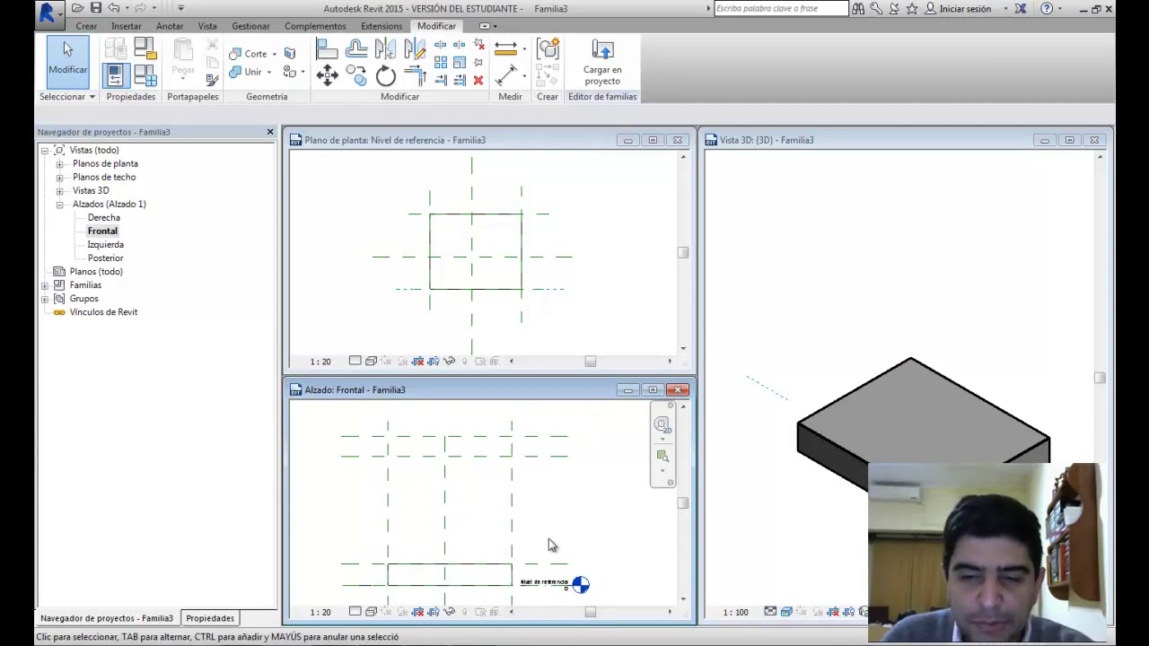
Step: Name the reference plane at the top of the base "Plano 1"
left_click(538, 564)
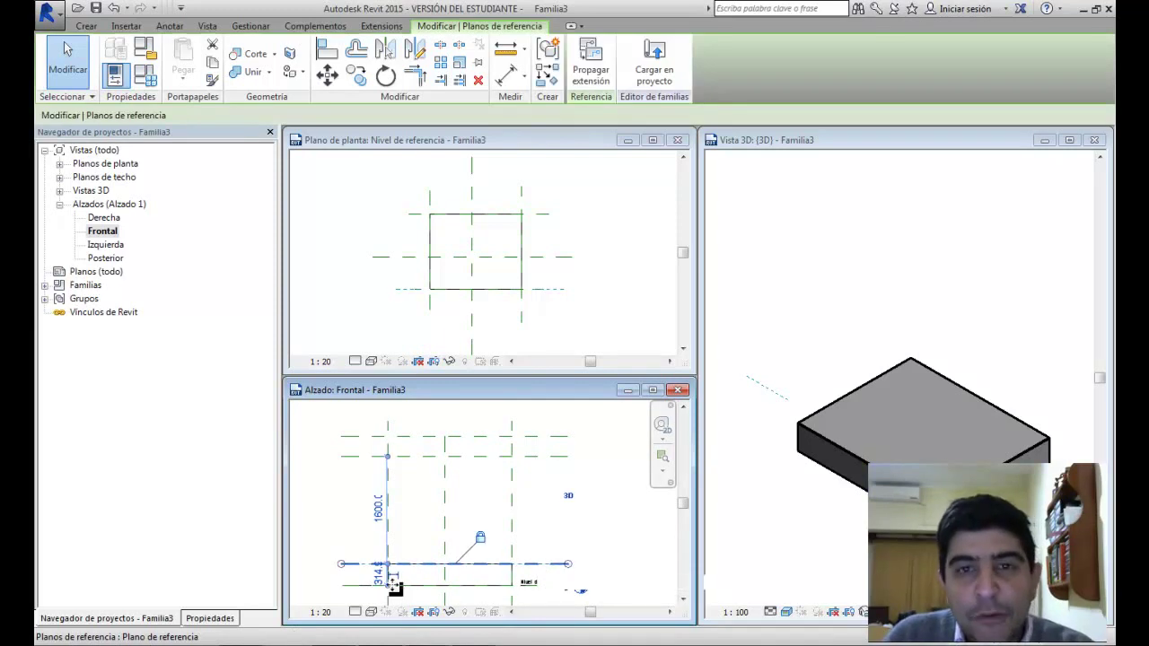
left_click(225, 619)
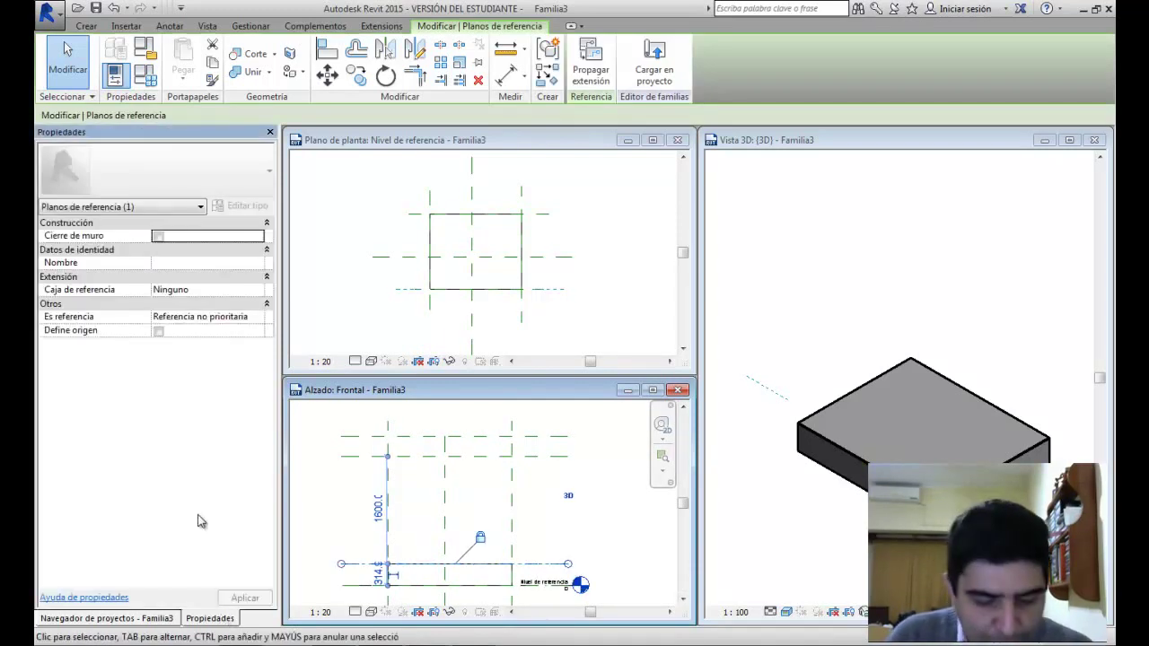
left_click(168, 262)
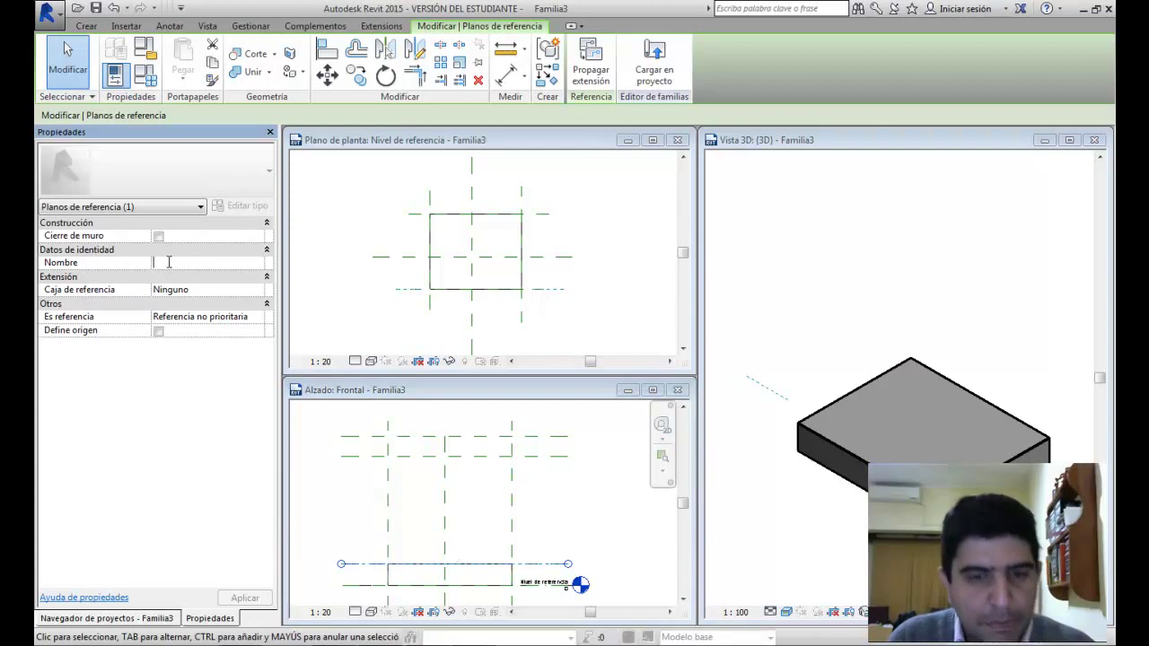
type("Plano 1")
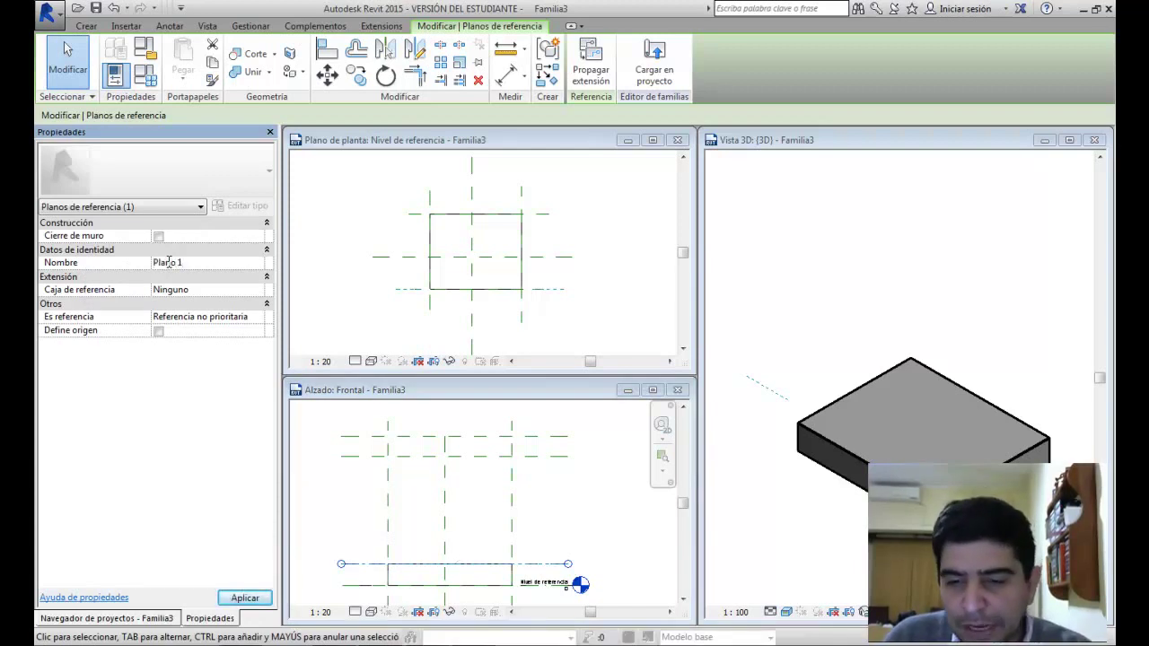
key("Return")
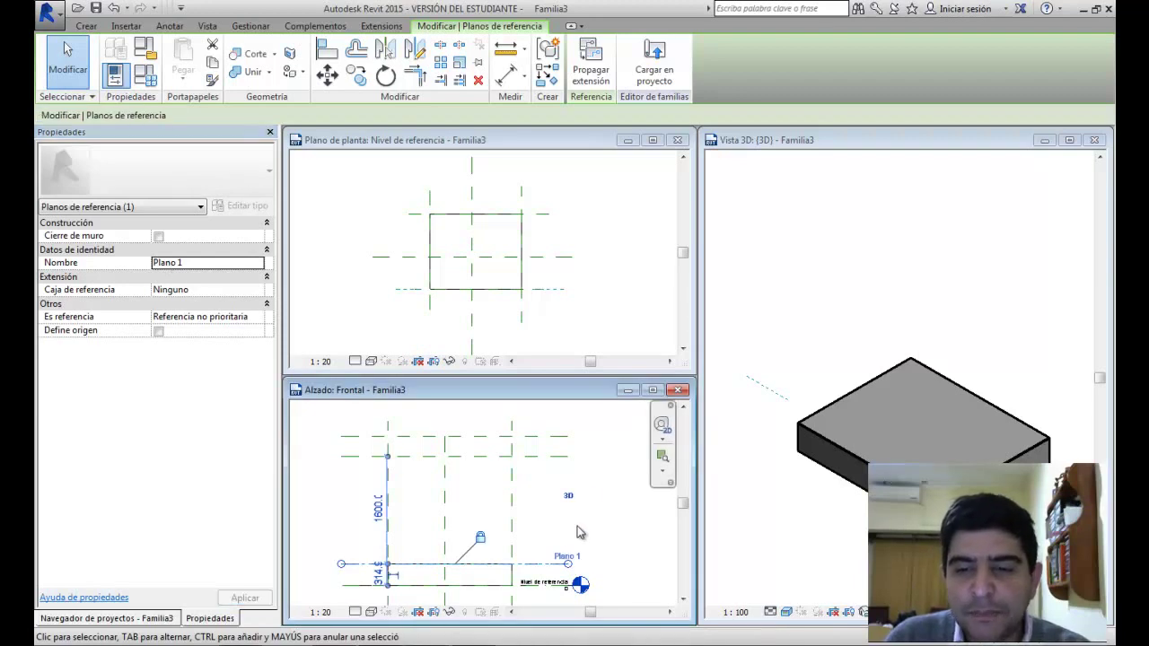
left_click(543, 546)
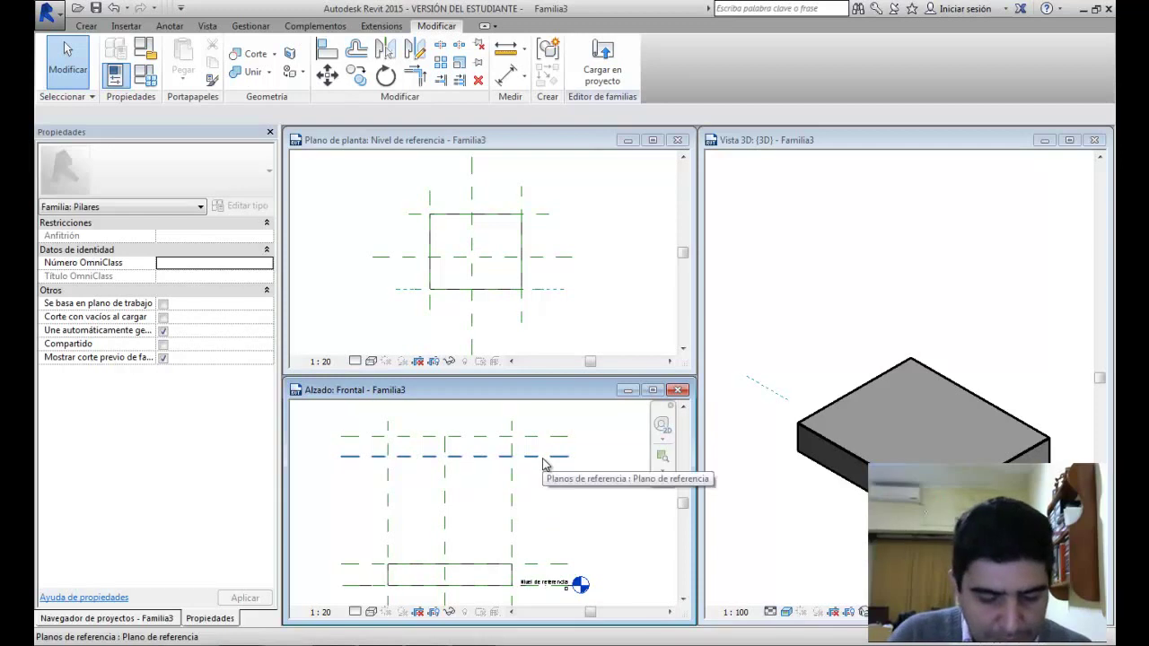
Step: Name the middle of the three drawn horizontal reference planes "Plano Superior" in the Frontal elevation
left_click(543, 463)
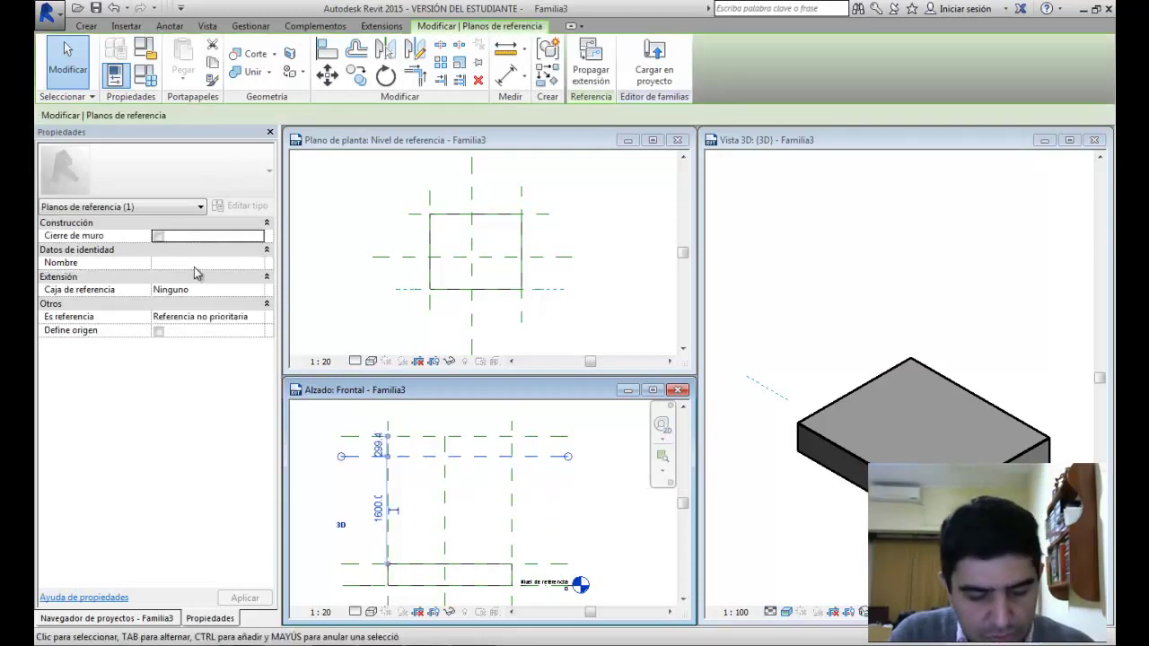
left_click(198, 261)
type("Plano ")
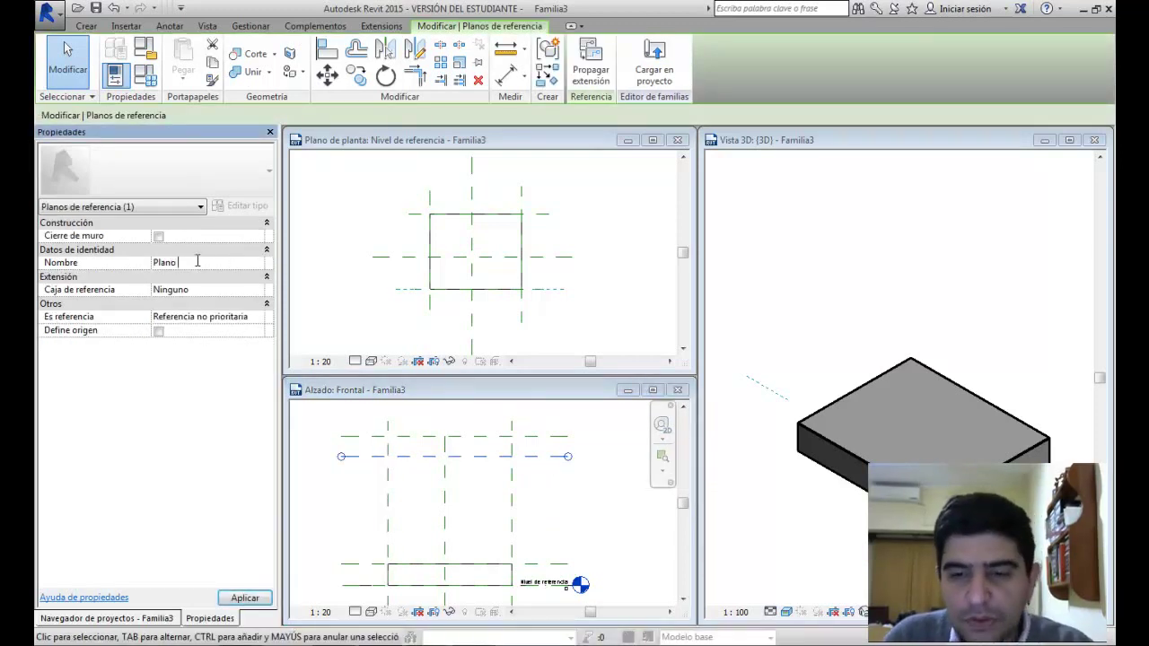
type("Superior")
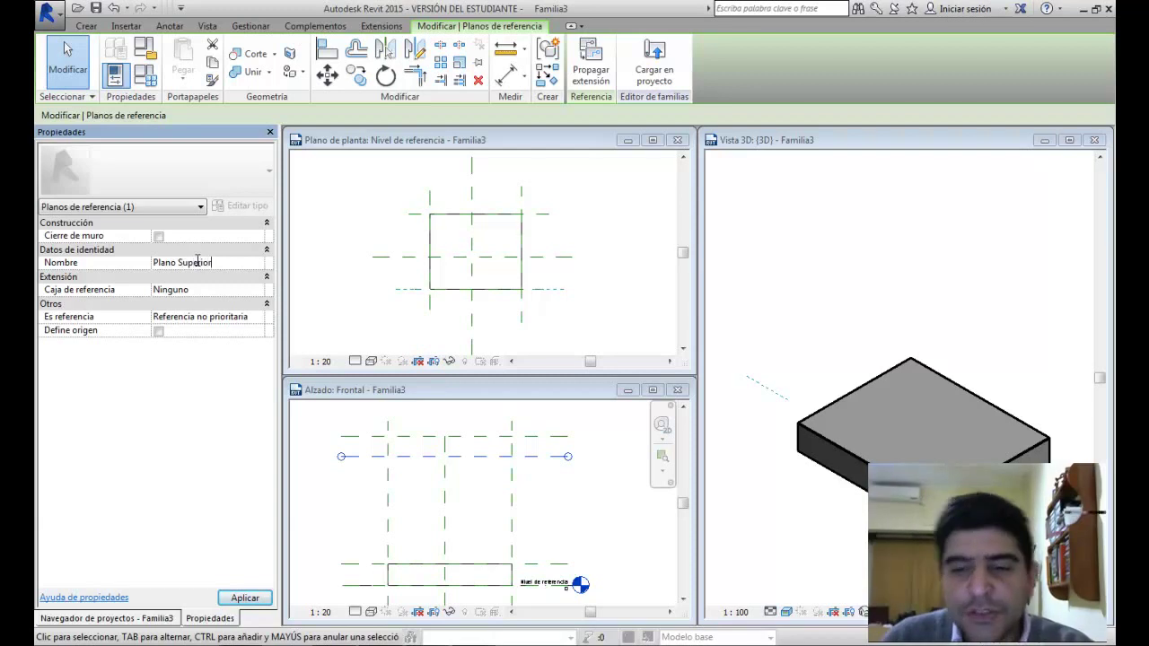
left_click(553, 518)
left_click(553, 517)
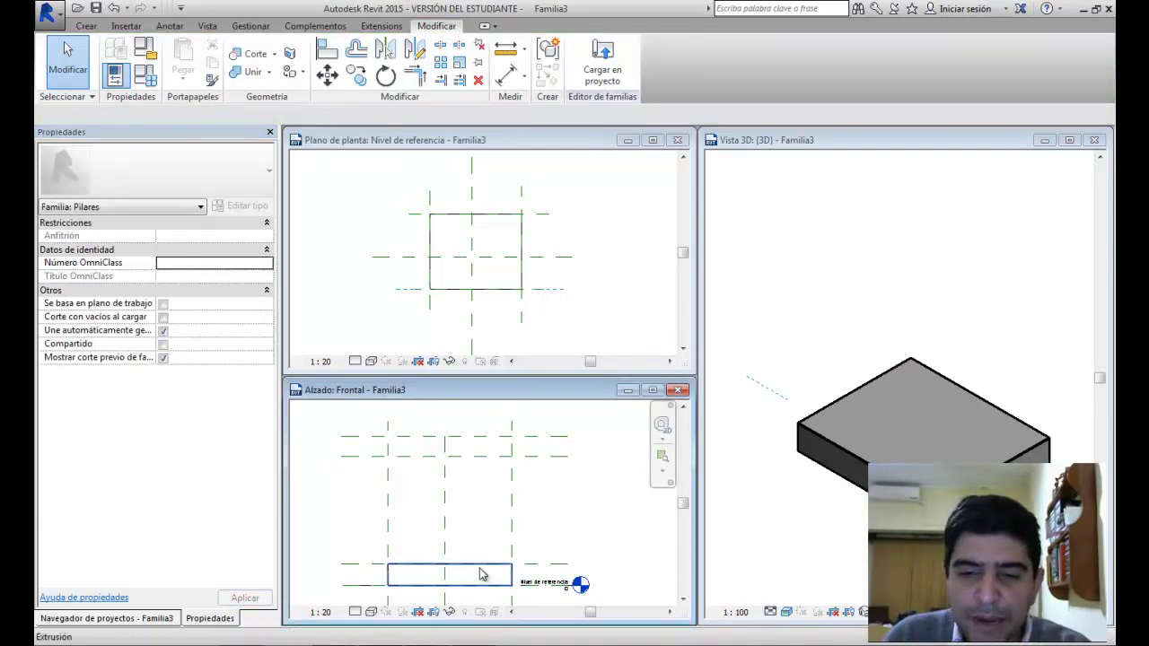
left_click(480, 568)
left_click(567, 532)
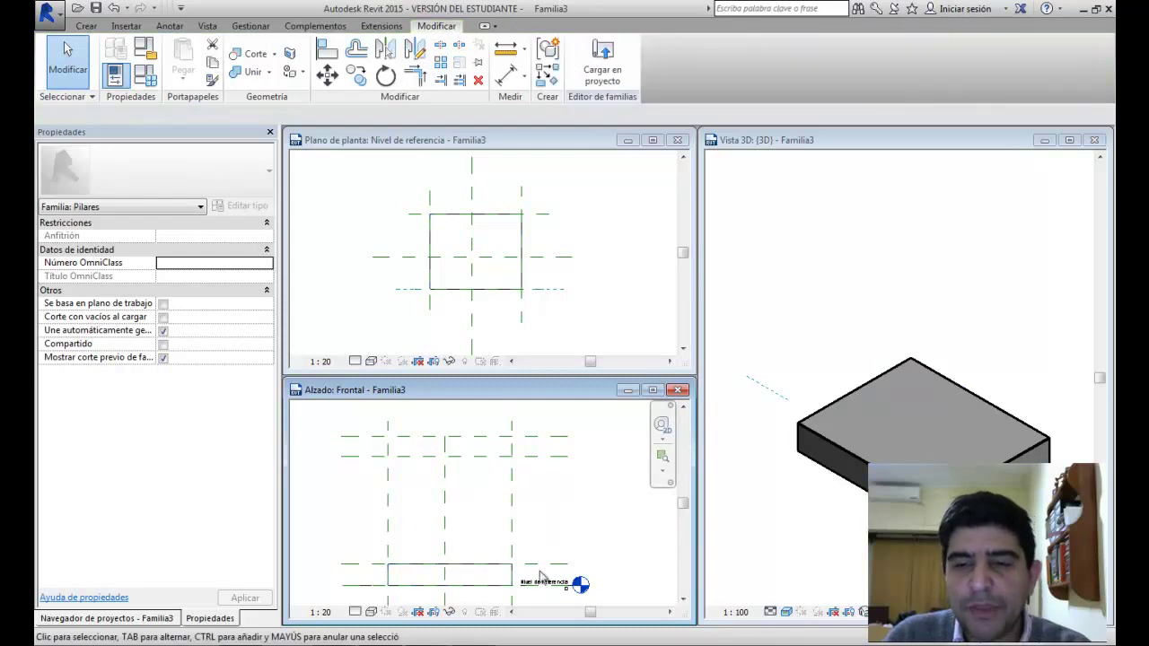
left_click(543, 571)
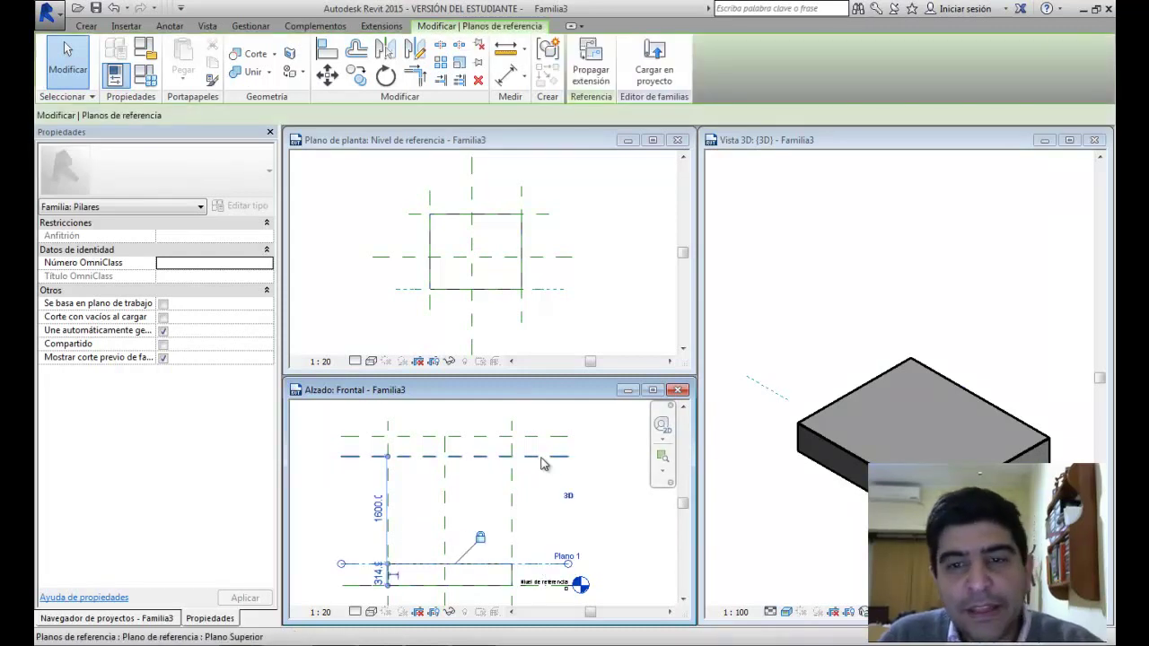
left_click(590, 467)
Step: Temporarily hide the base extrusion in the floor plan view, leaving only the reference planes shown
left_click(608, 215)
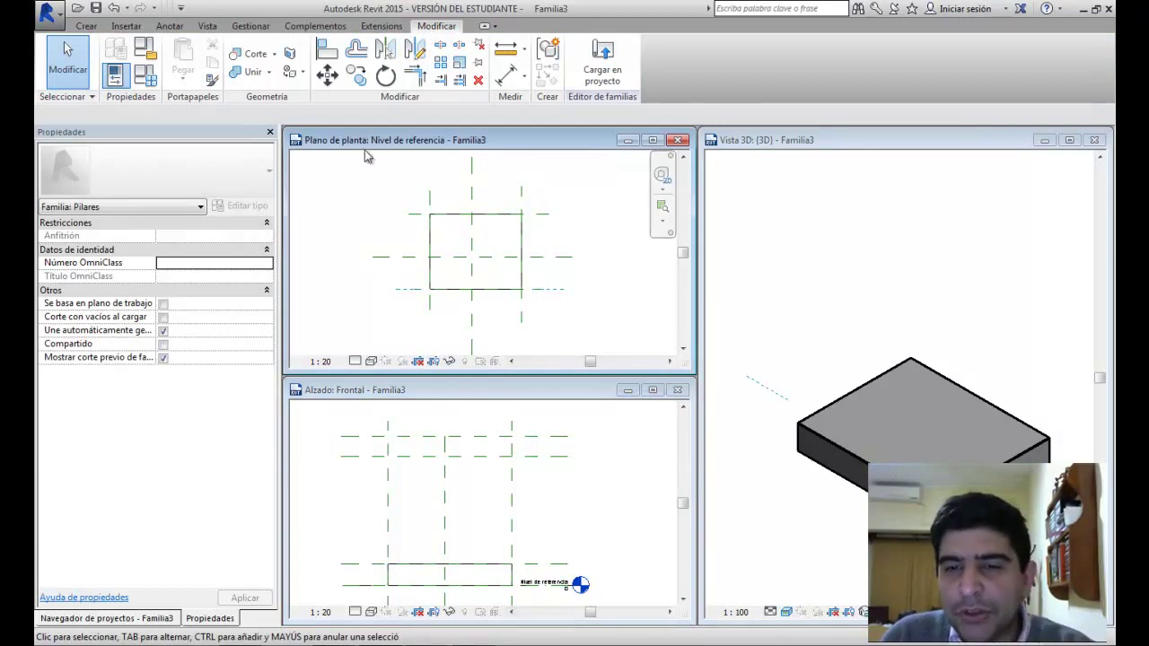
left_click(439, 215)
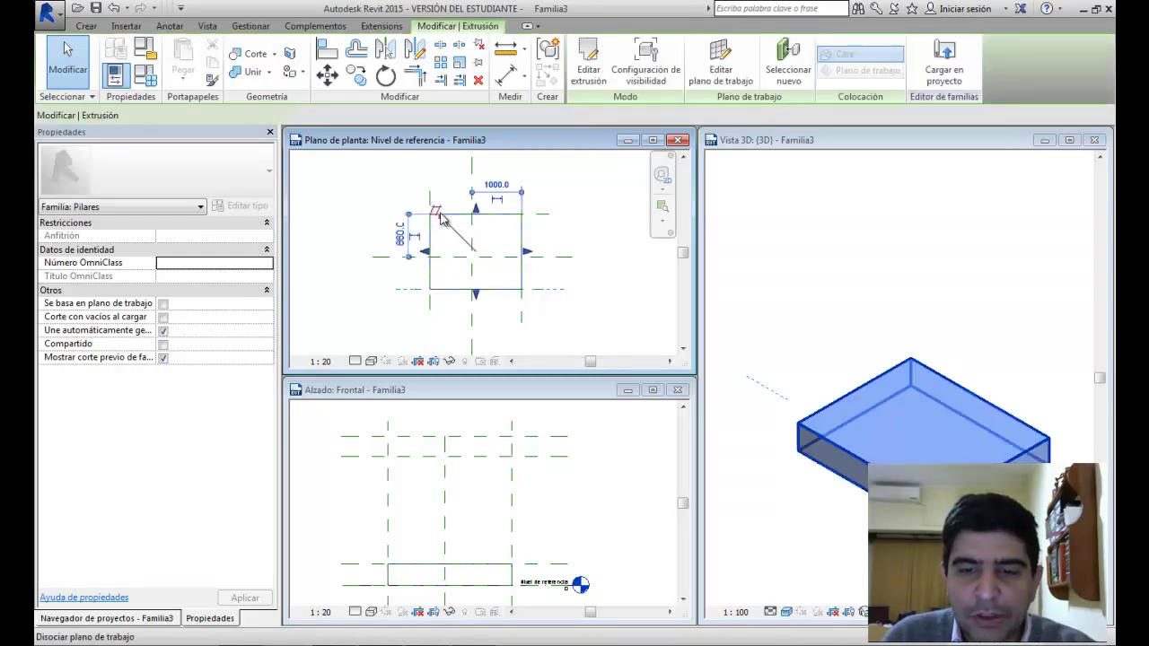
left_click(450, 362)
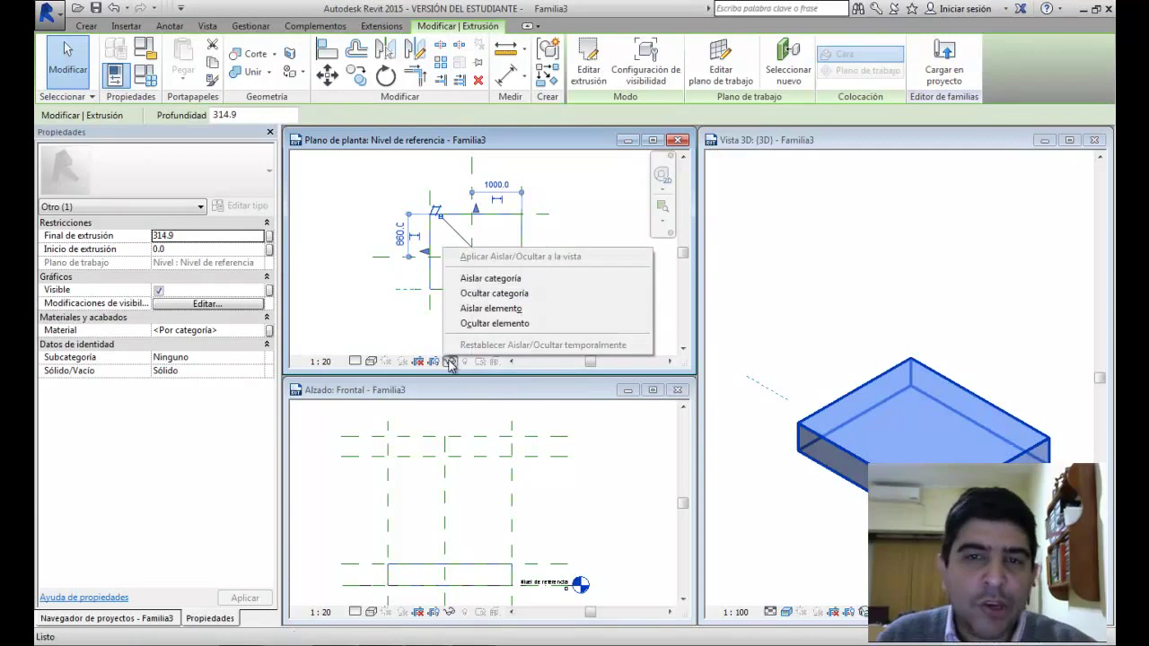
left_click(489, 323)
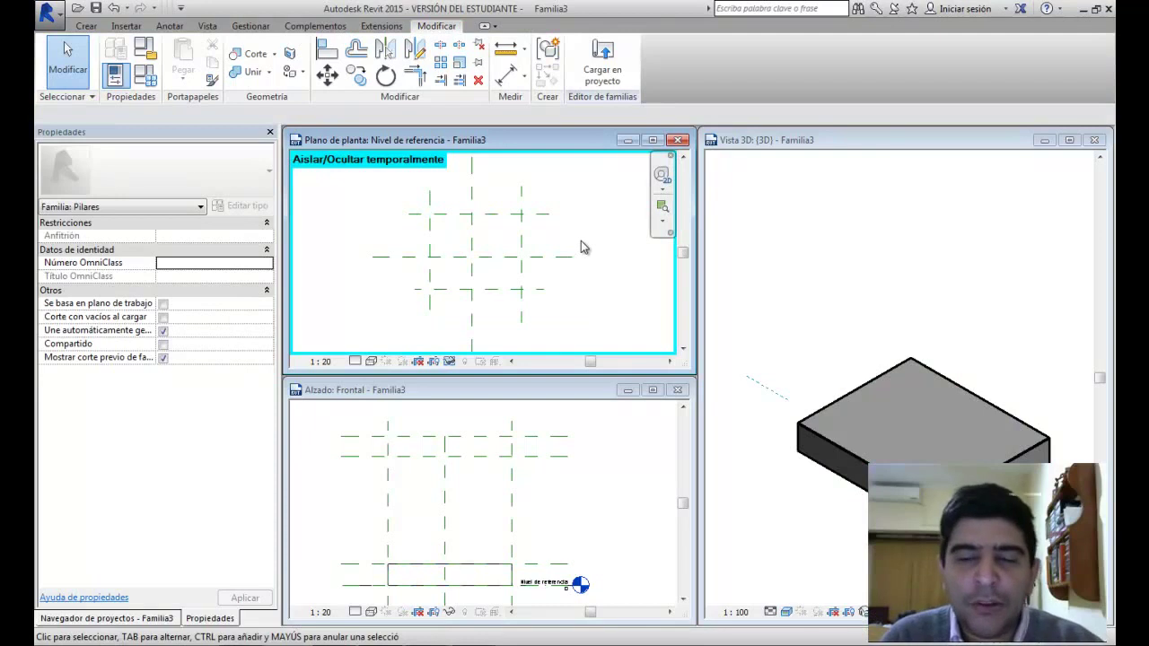
Step: Start a new solid extrusion in the floor plan and set its work plane to Plano Superior
left_click(86, 26)
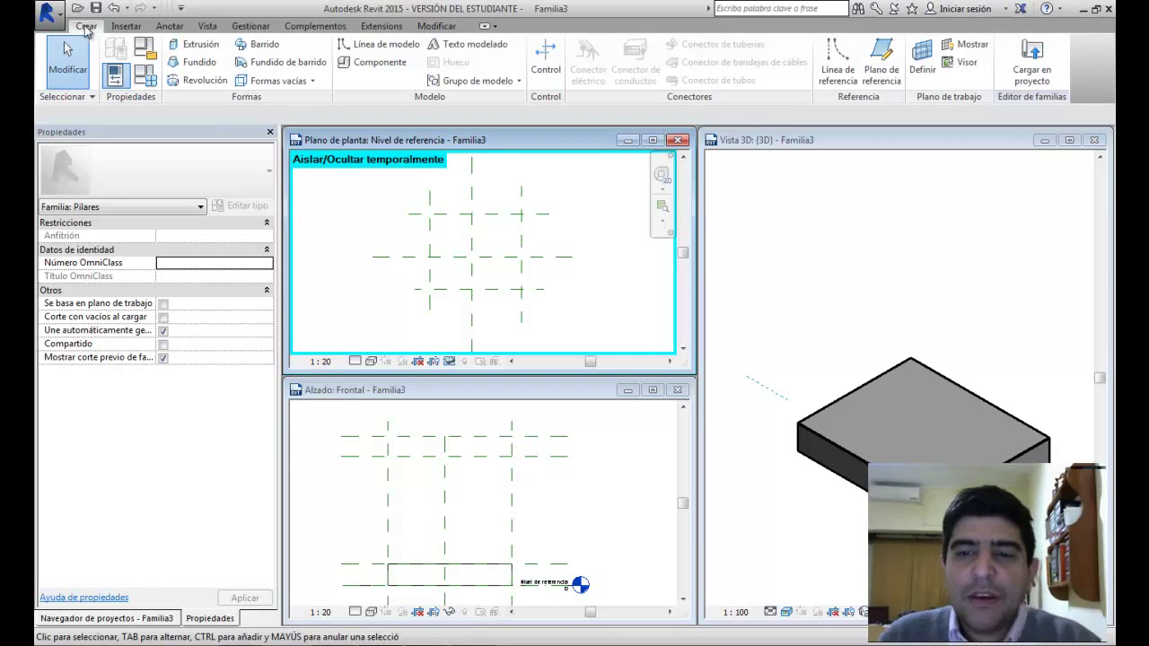
left_click(198, 44)
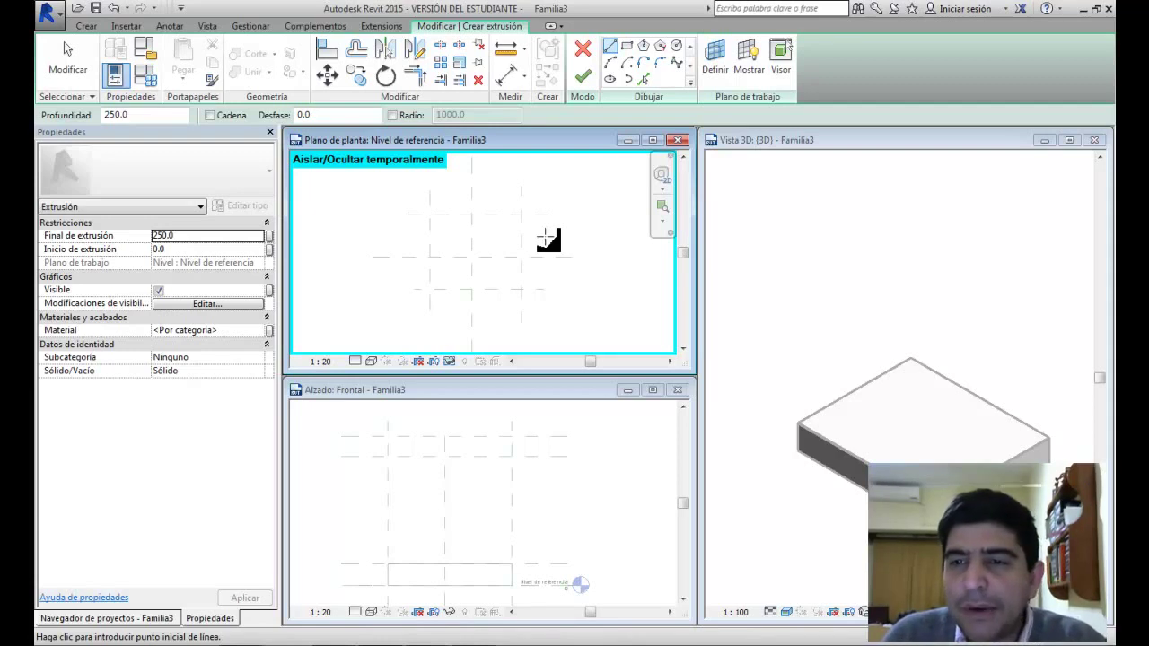
left_click(715, 55)
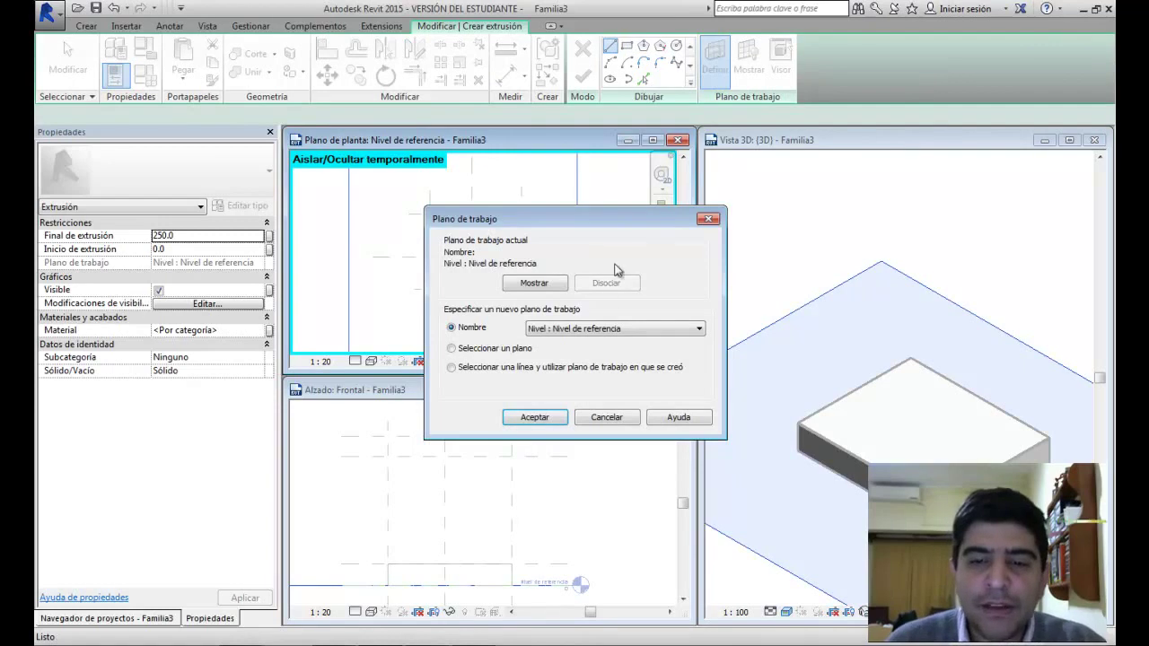
left_click(568, 330)
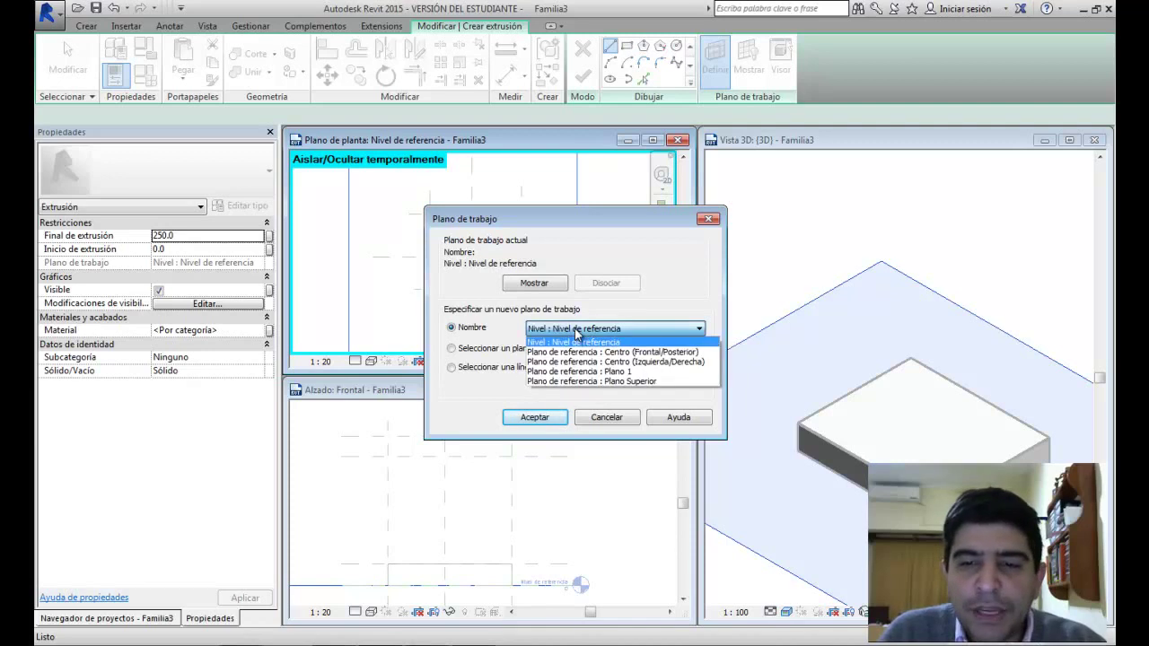
left_click(585, 381)
left_click_drag(586, 219, 670, 235)
left_click(616, 434)
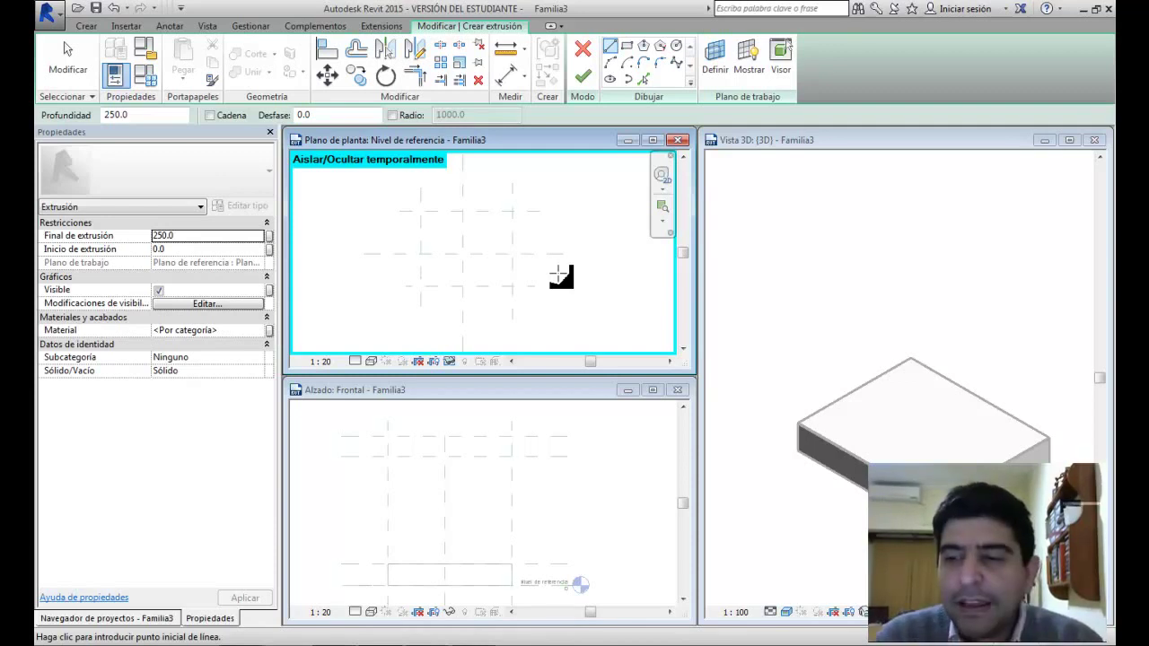
Step: Sketch a 1840 × 1500 mm rectangle locked to the four outer reference planes in plan and finish the extrusion with 250 mm depth
left_click(627, 46)
left_click(421, 286)
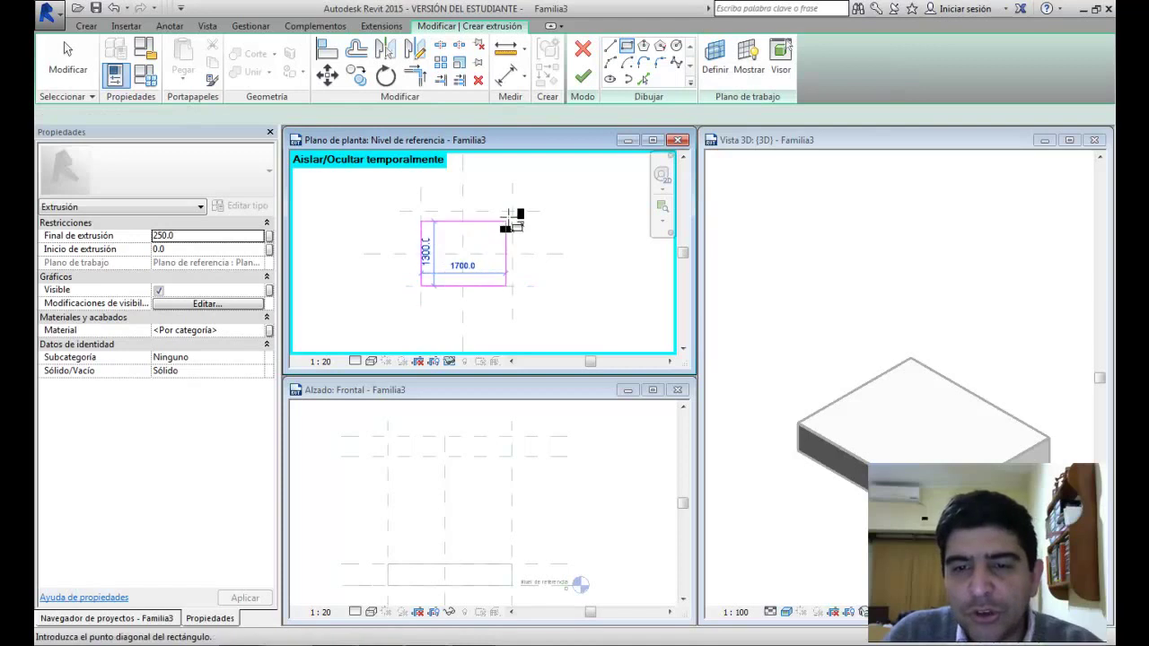
left_click(512, 212)
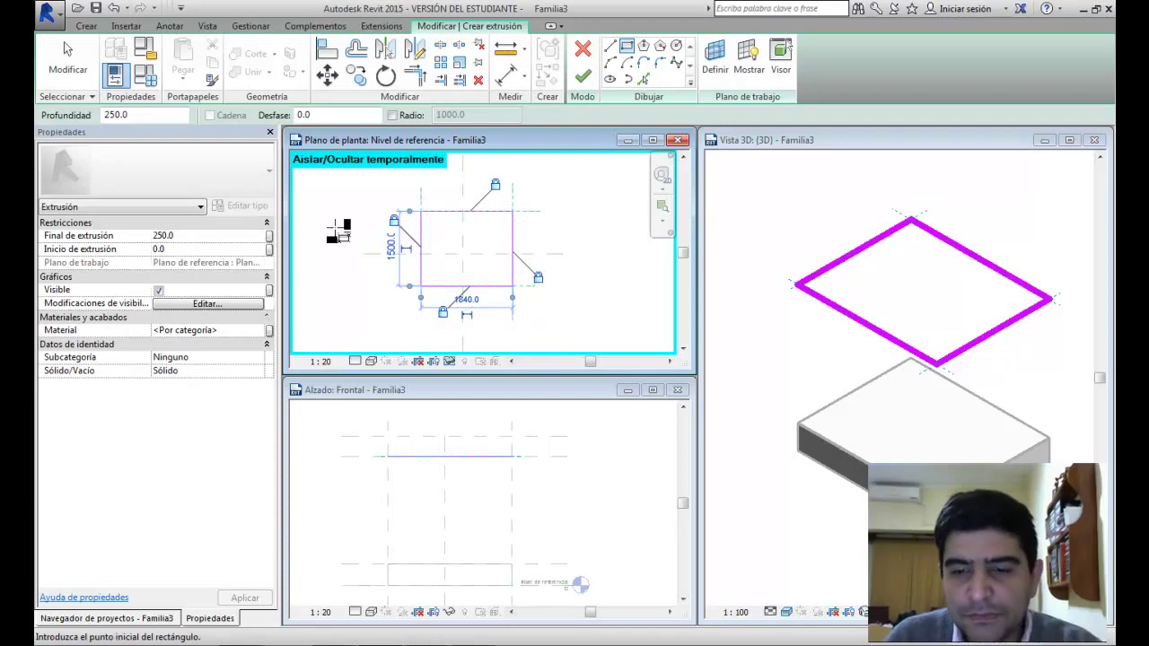
left_click(582, 77)
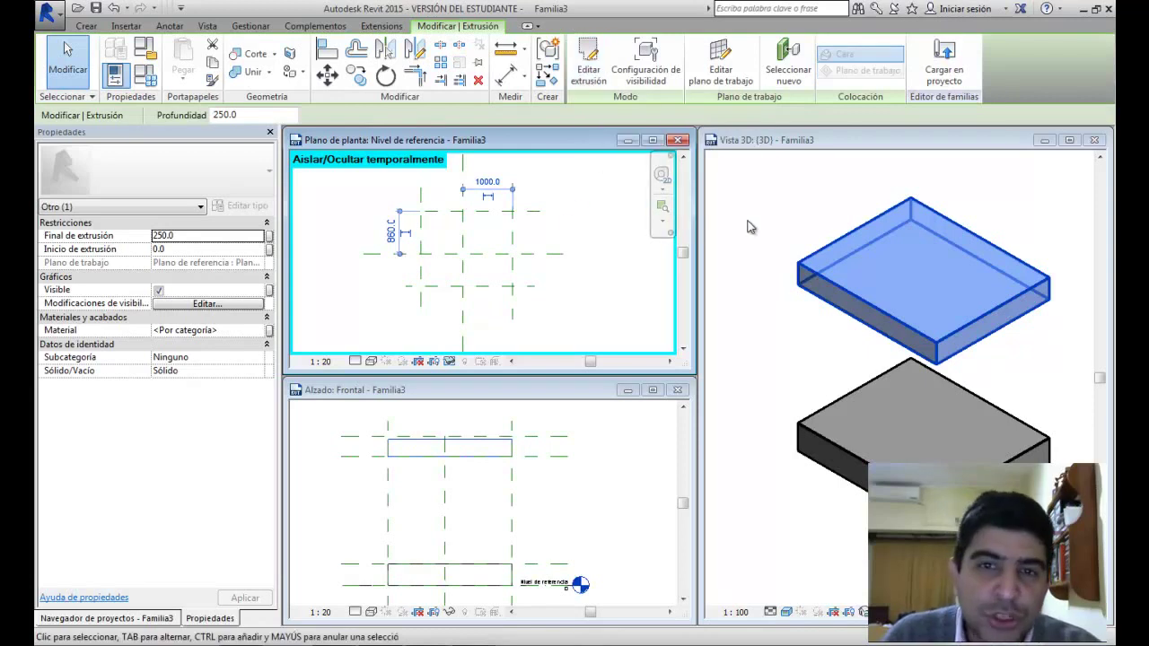
left_click(800, 265)
left_click(840, 287)
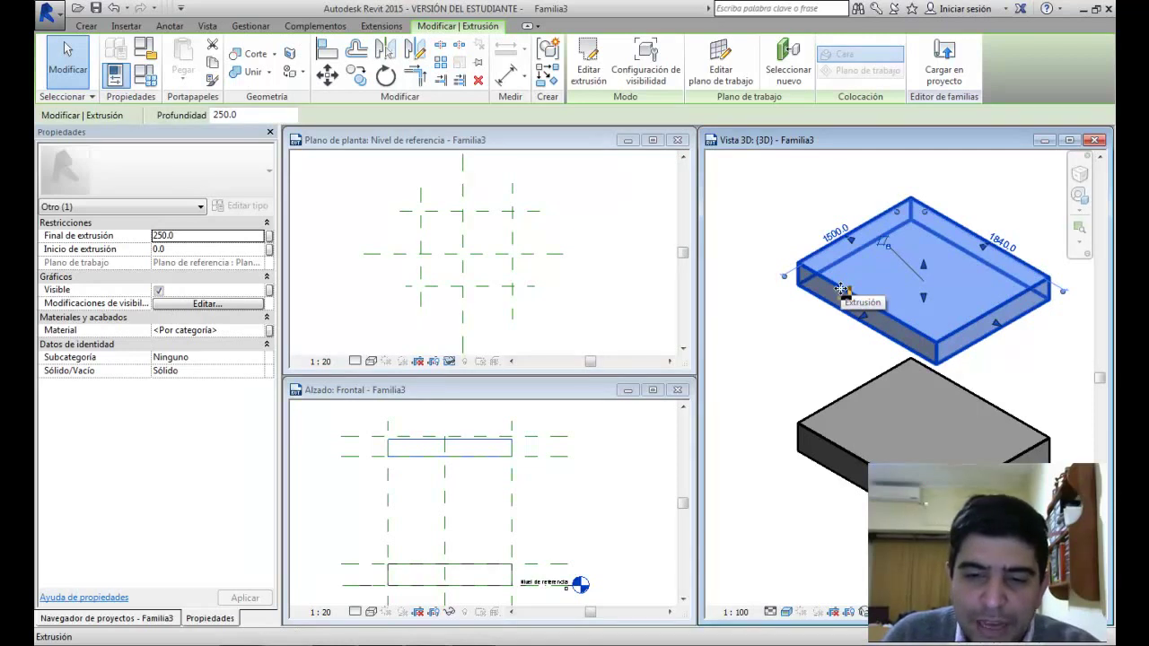
Step: Align the upper extrusion's top face with the highest reference plane in the Frontal elevation and lock the alignment
left_click(623, 470)
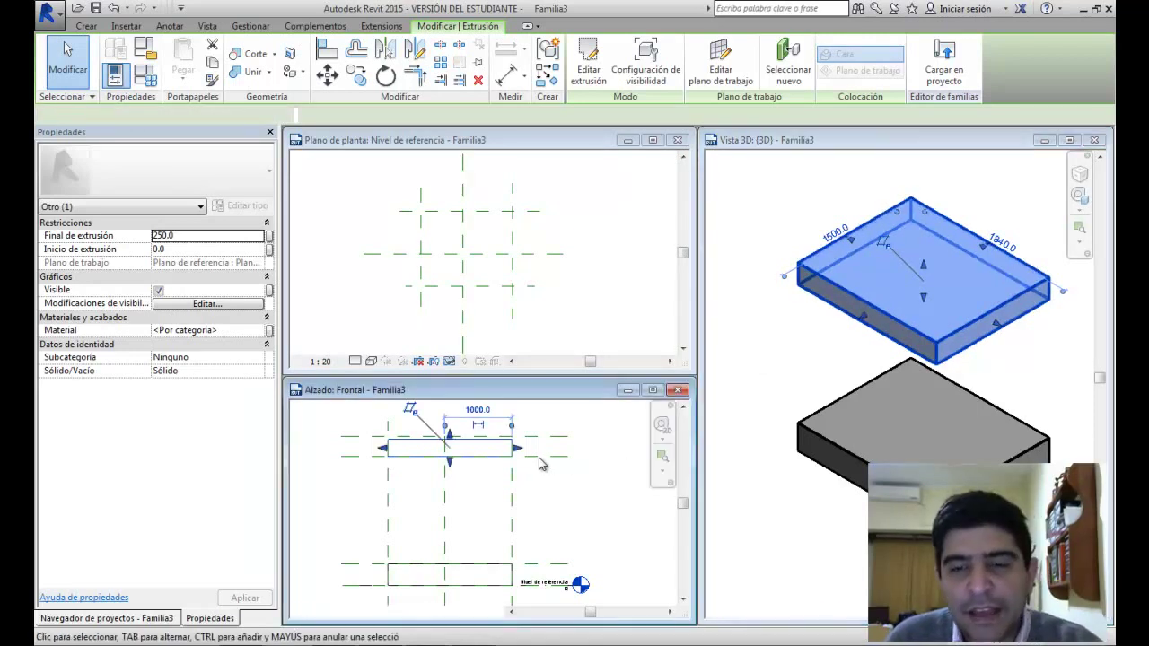
left_click(595, 457)
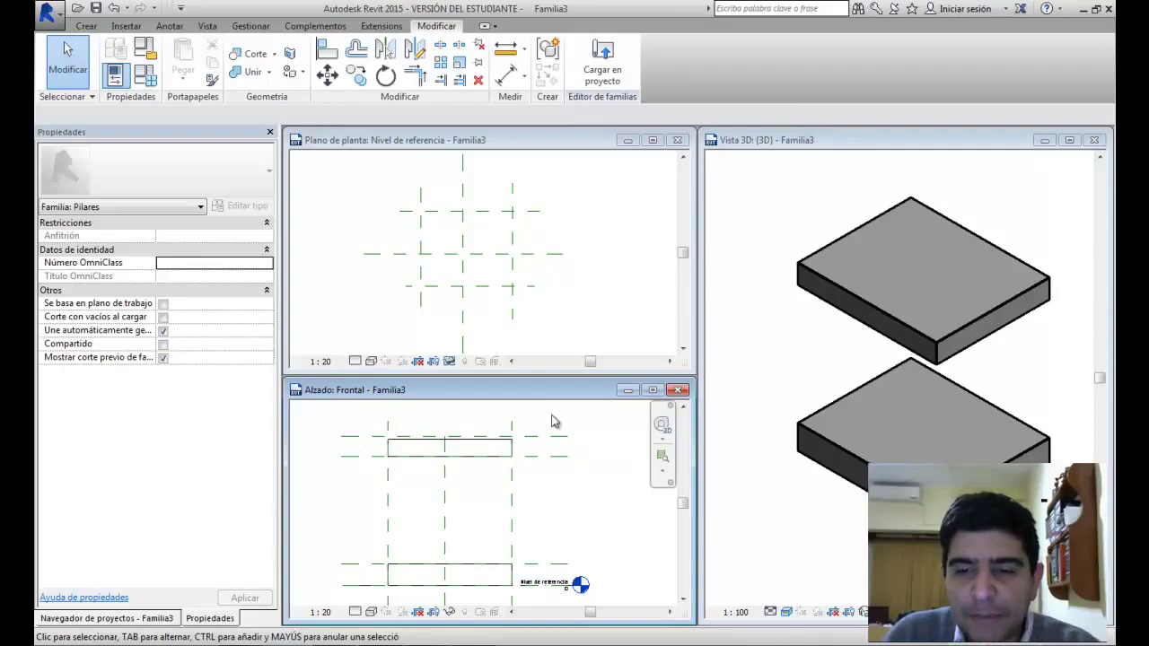
left_click(327, 52)
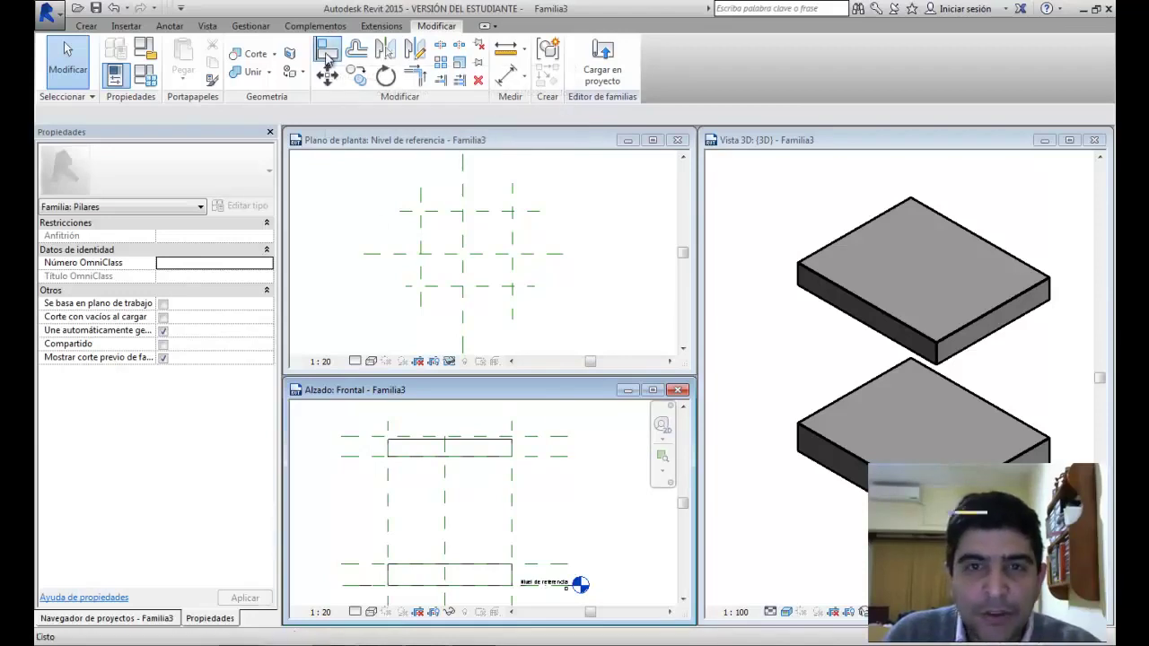
left_click(562, 442)
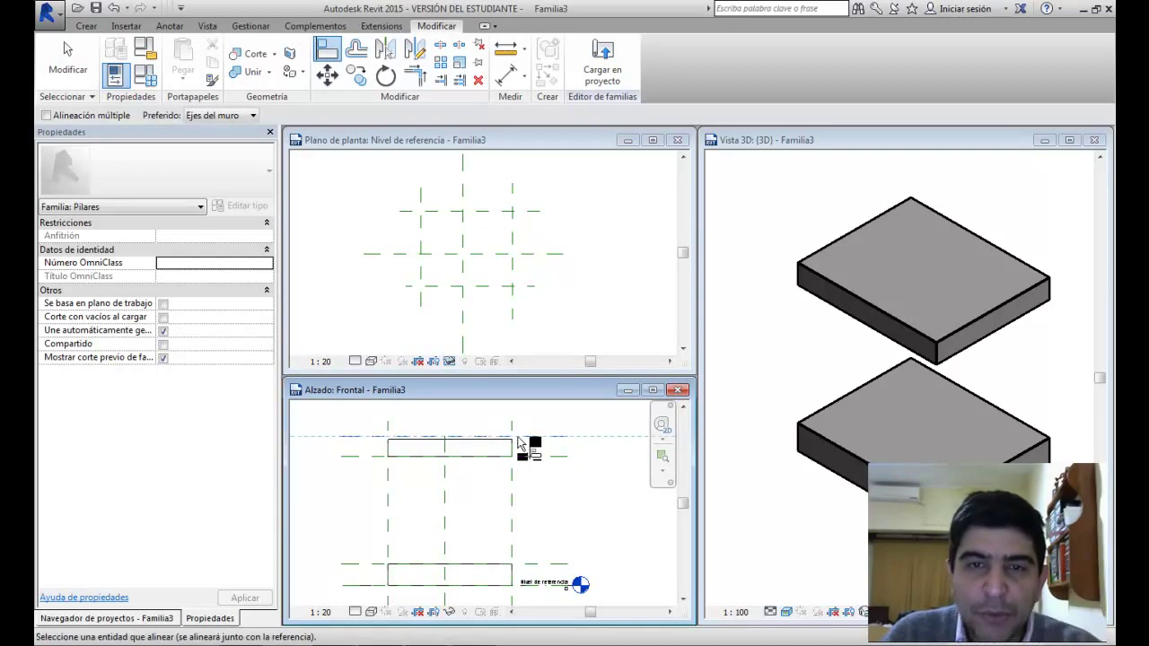
left_click(477, 446)
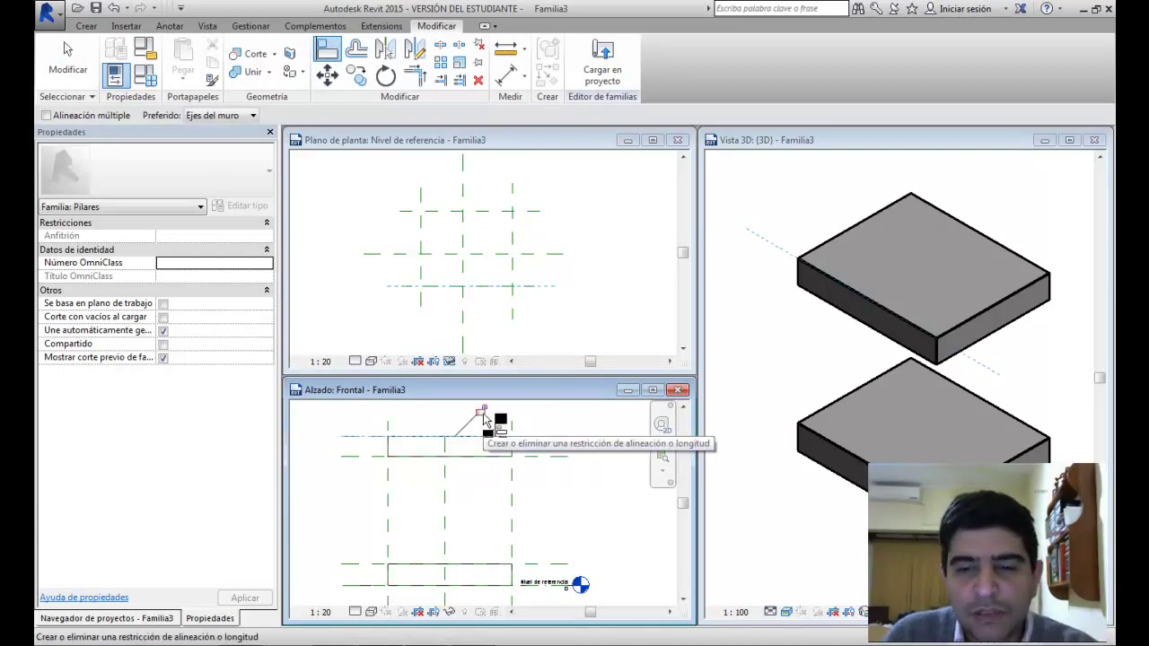
left_click(482, 412)
left_click(70, 79)
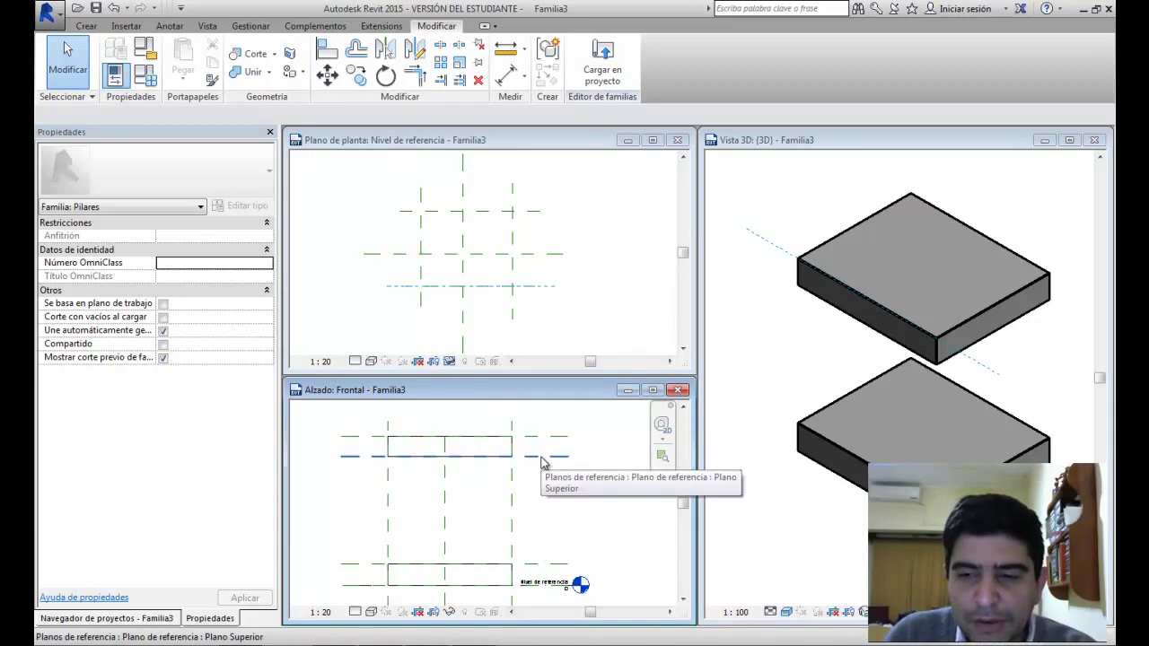
Step: Move Plano Superior down in the Frontal elevation to 1200 mm above Plano 1
left_click(539, 458)
left_click_drag(536, 457, 535, 485)
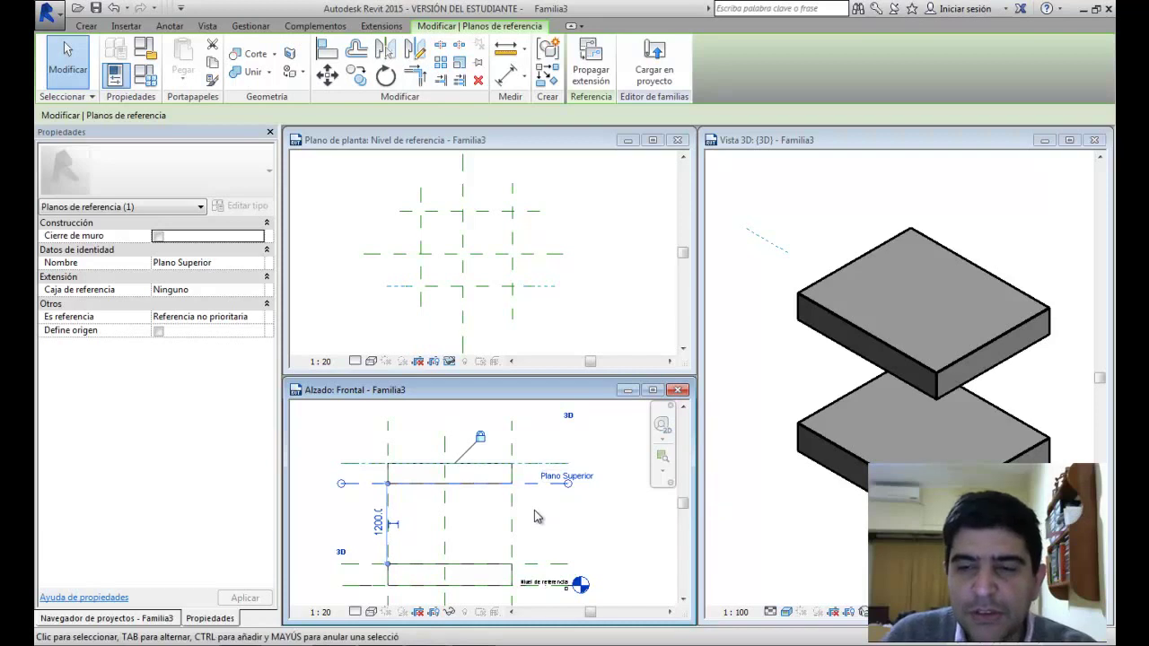
Step: Raise the highest reference plane to 500 mm above Plano Superior and Plano 1 to 1000 mm below Plano Superior in the Frontal elevation
left_click(534, 510)
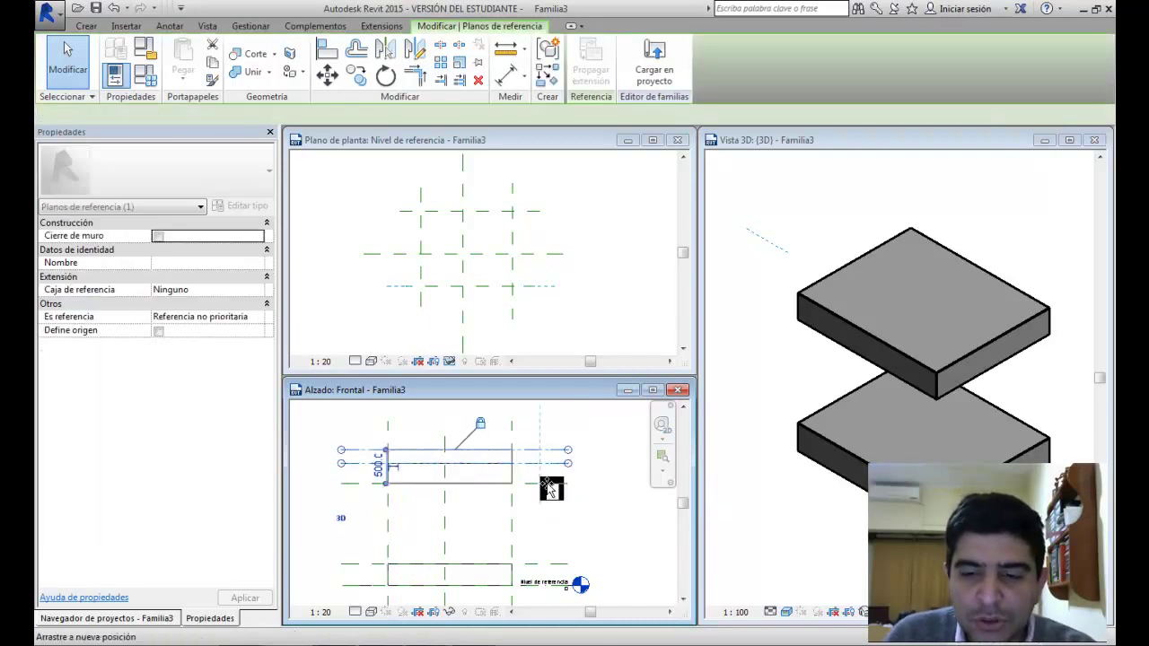
left_click(558, 542)
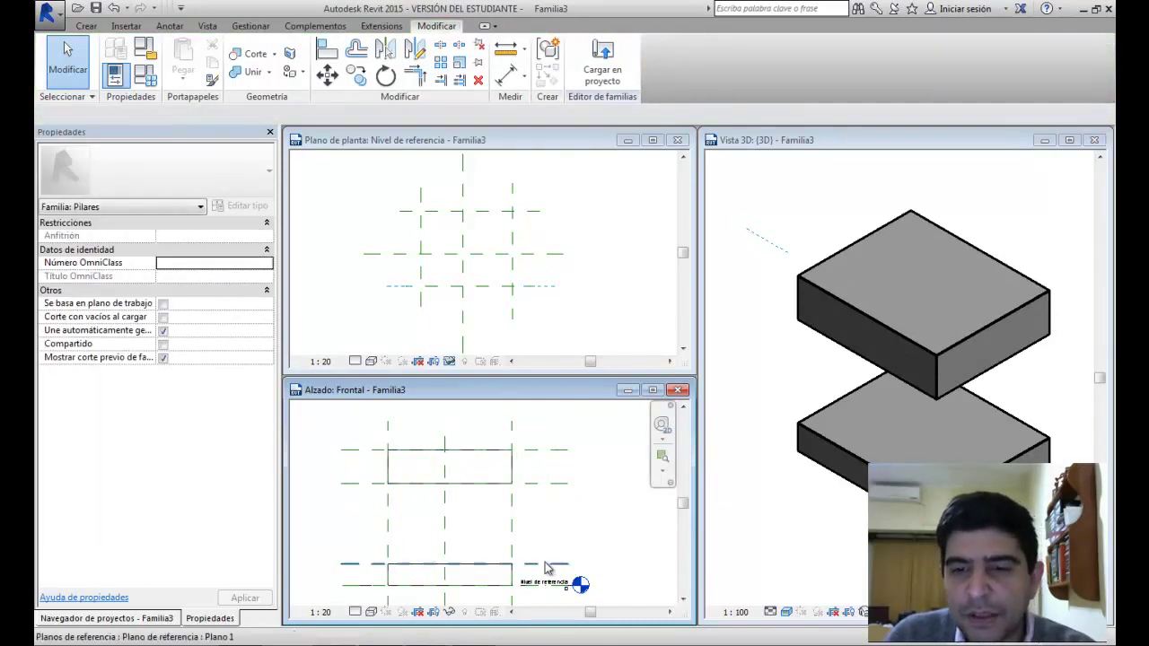
left_click_drag(535, 566, 566, 531)
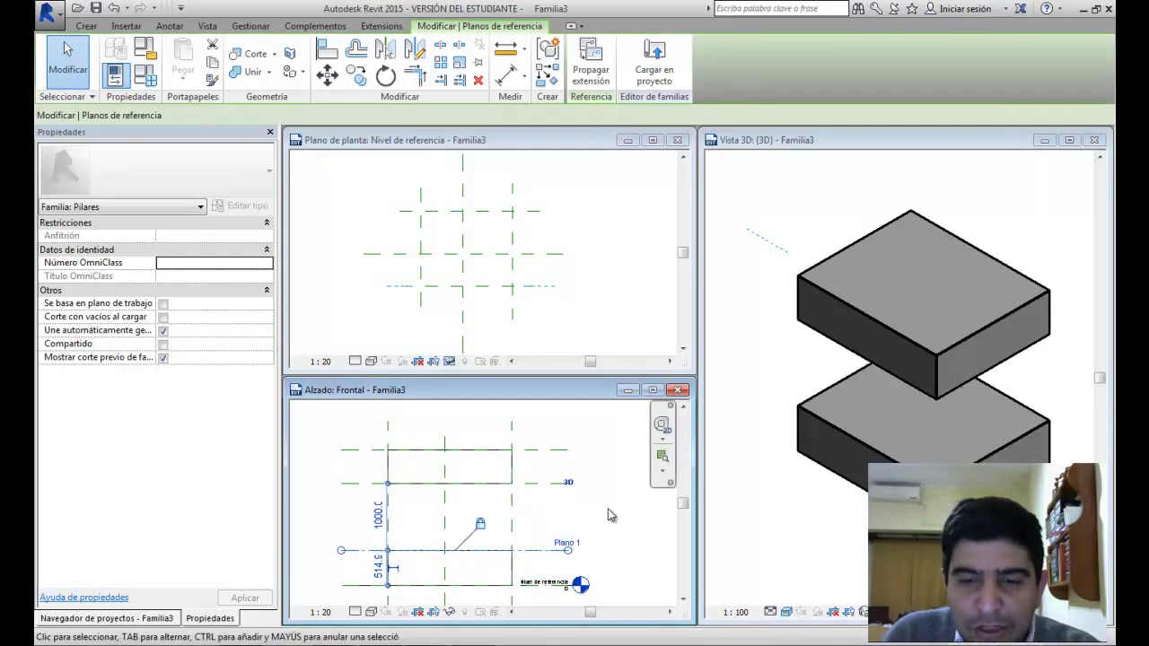
left_click(610, 512)
Step: Reset the temporary hide/isolate in the floor plan to bring back the hidden extrusions
left_click(614, 291)
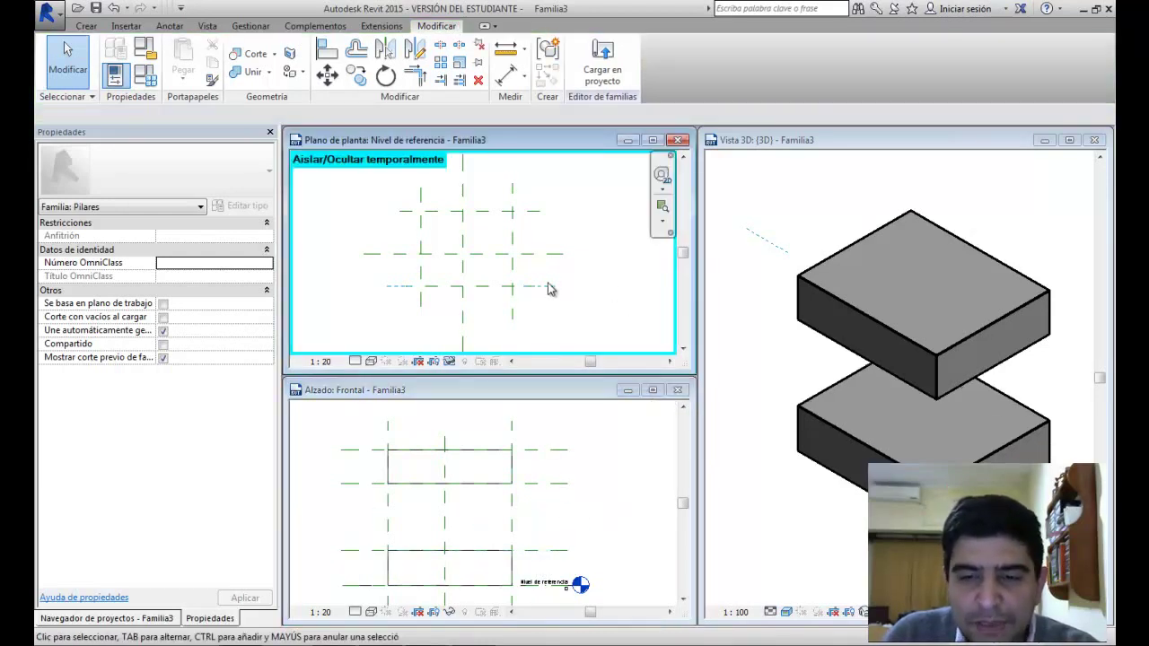
left_click(449, 361)
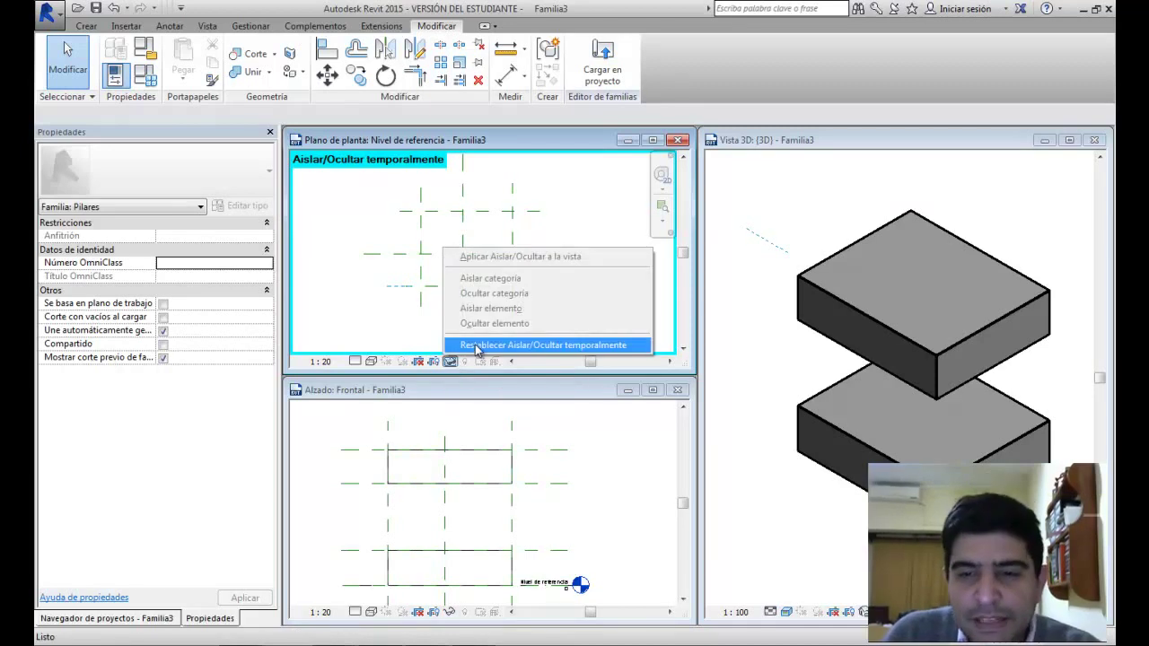
left_click(476, 345)
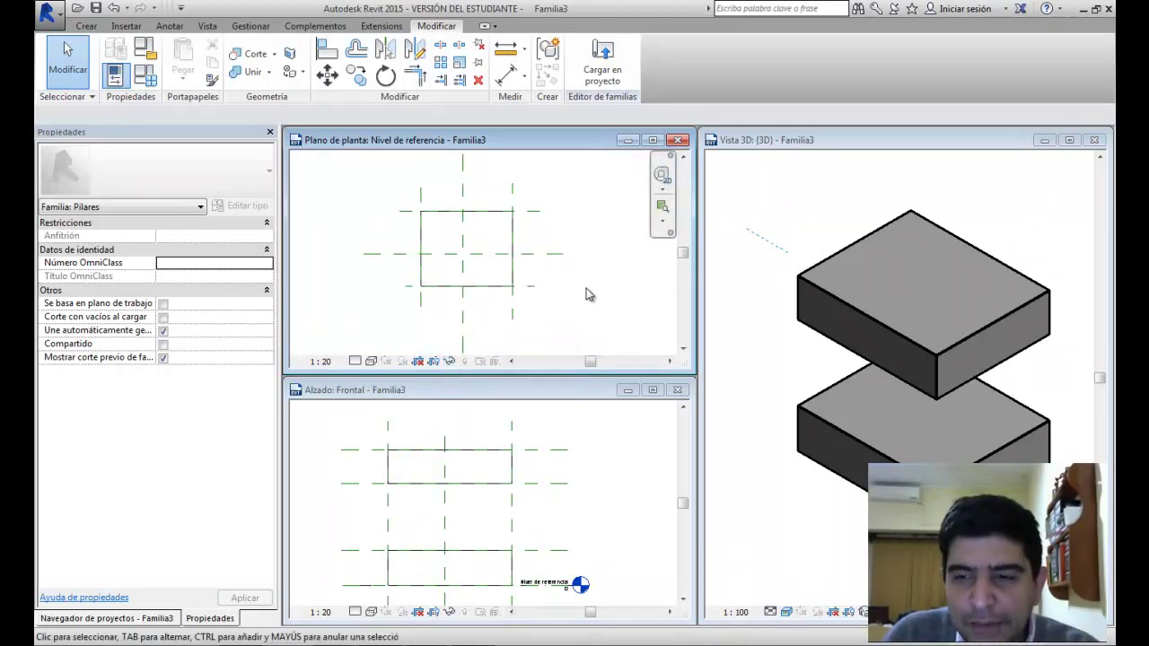
Step: Flex the floor plan by moving the right vertical reference plane to 600 mm and the left one to 500 mm from the centre plane
left_click(513, 305)
left_click_drag(516, 305, 495, 307)
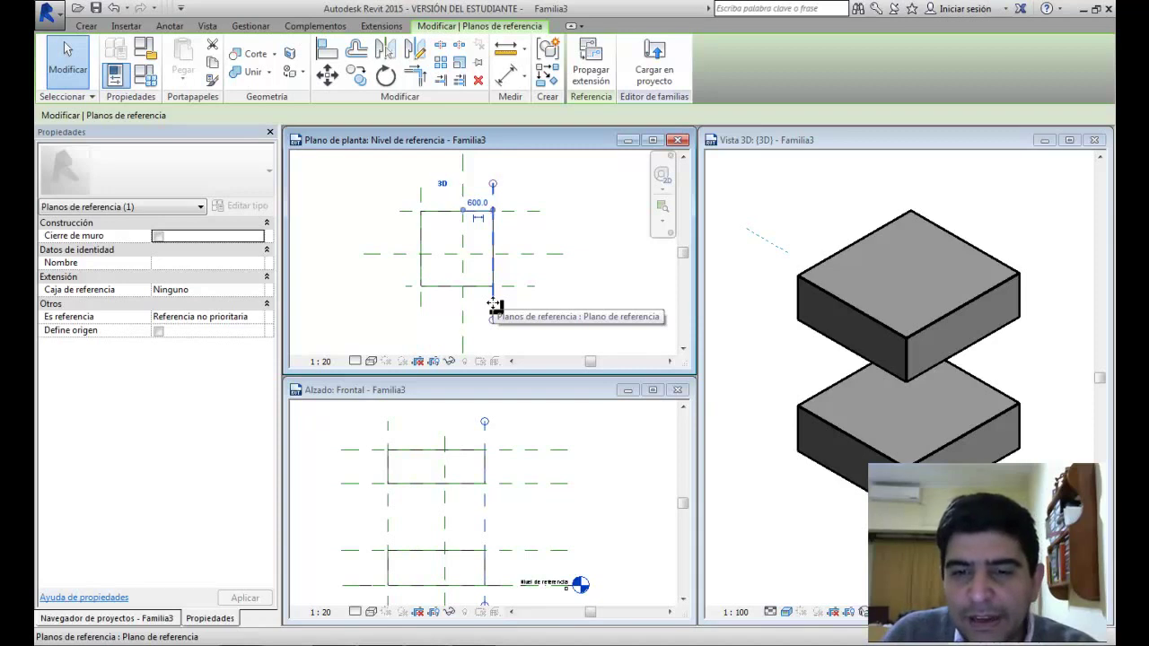
left_click(419, 297)
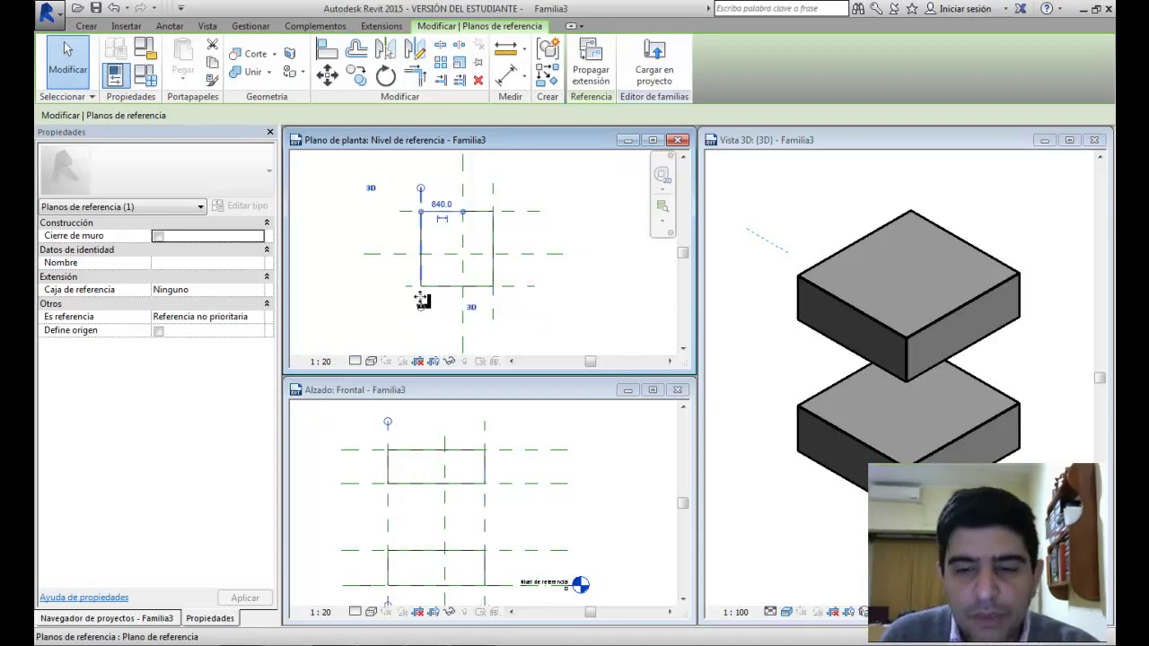
left_click_drag(439, 299, 456, 299)
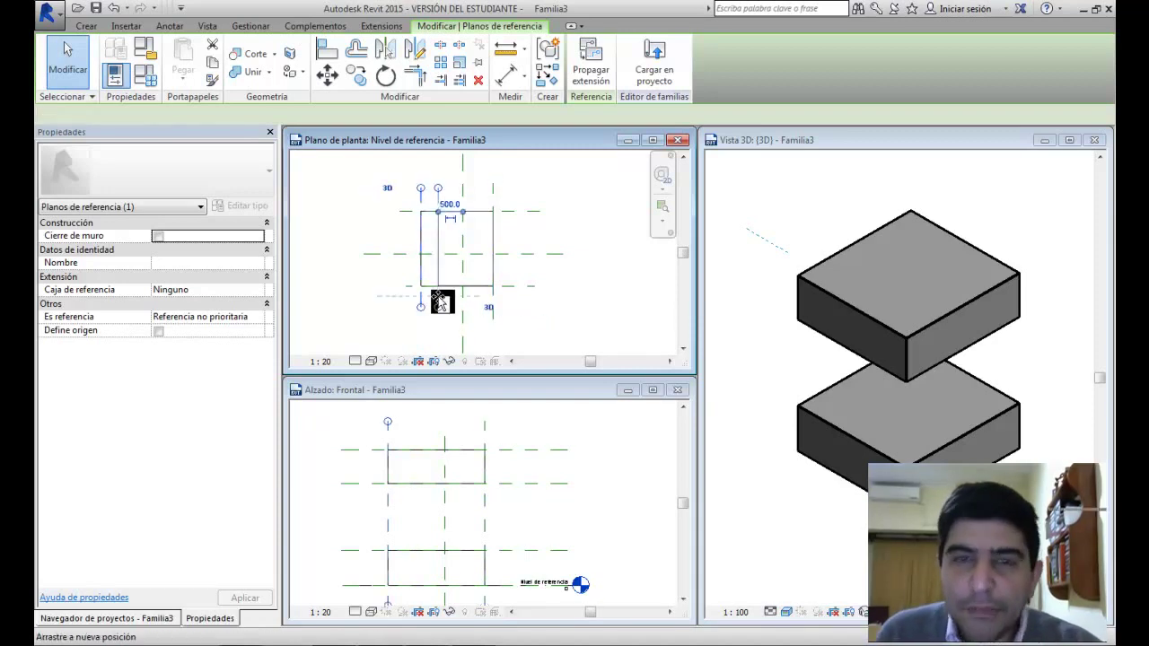
left_click(573, 305)
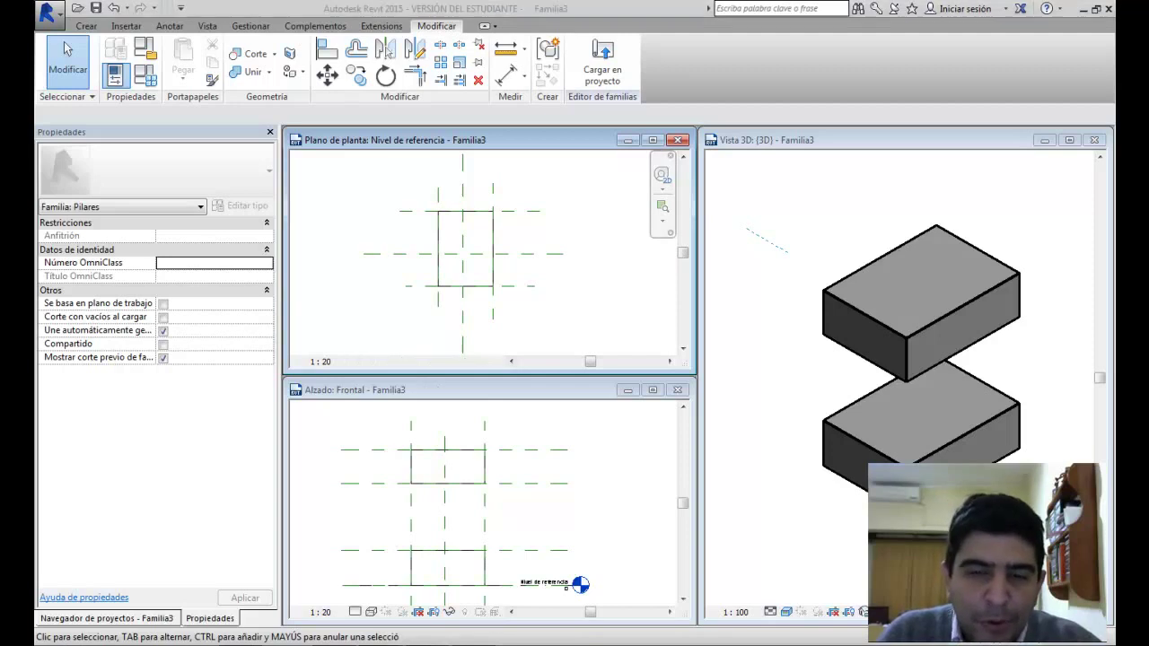
Step: Switch to Windows Photo Viewer to examine the column examples on the Extrusiones Solidas slide, and return to Revit
key("alt+Tab")
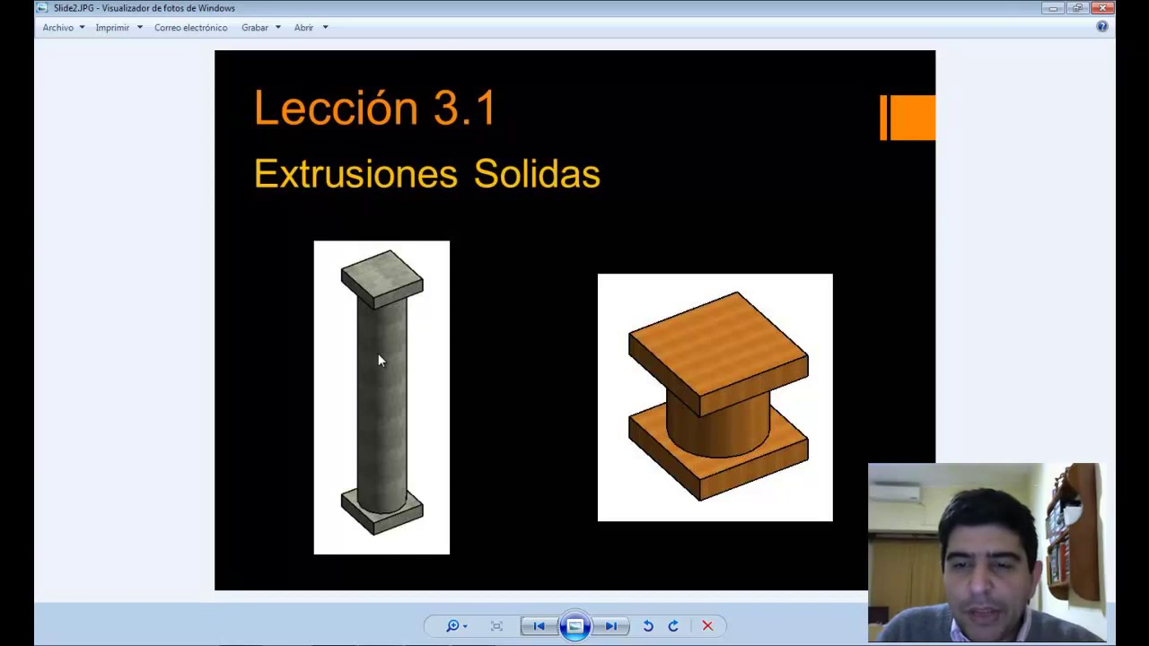
key("alt+Tab")
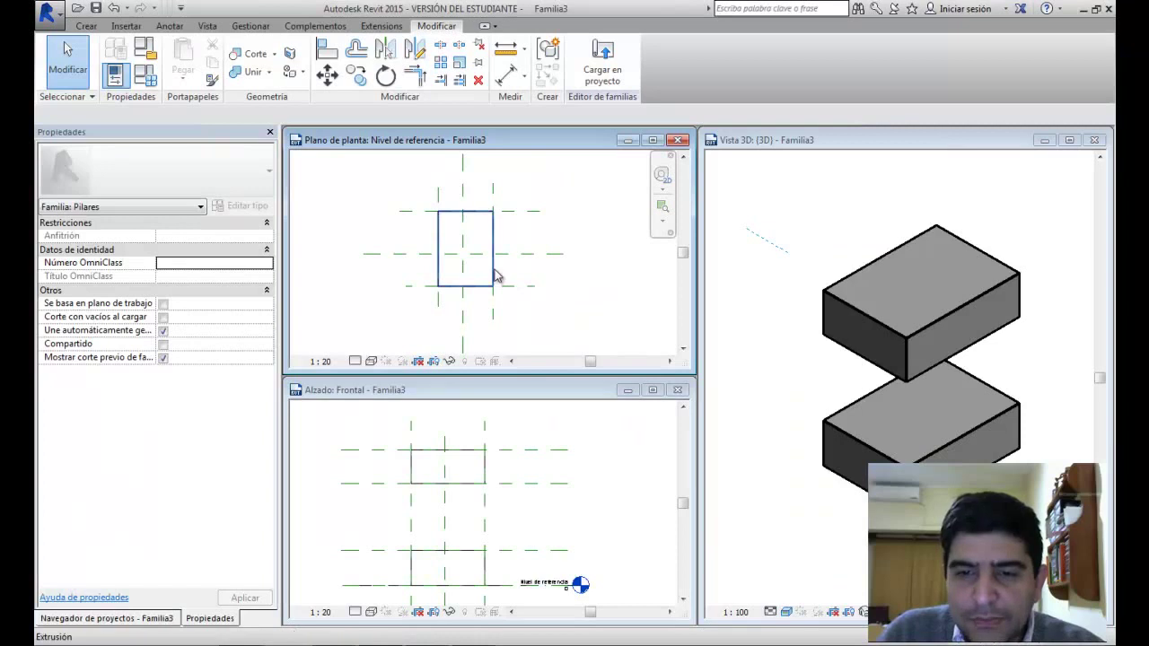
Step: Widen the column in plan by moving the right vertical reference plane to 1000 mm from the centre plane and the left one outward
left_click(496, 311)
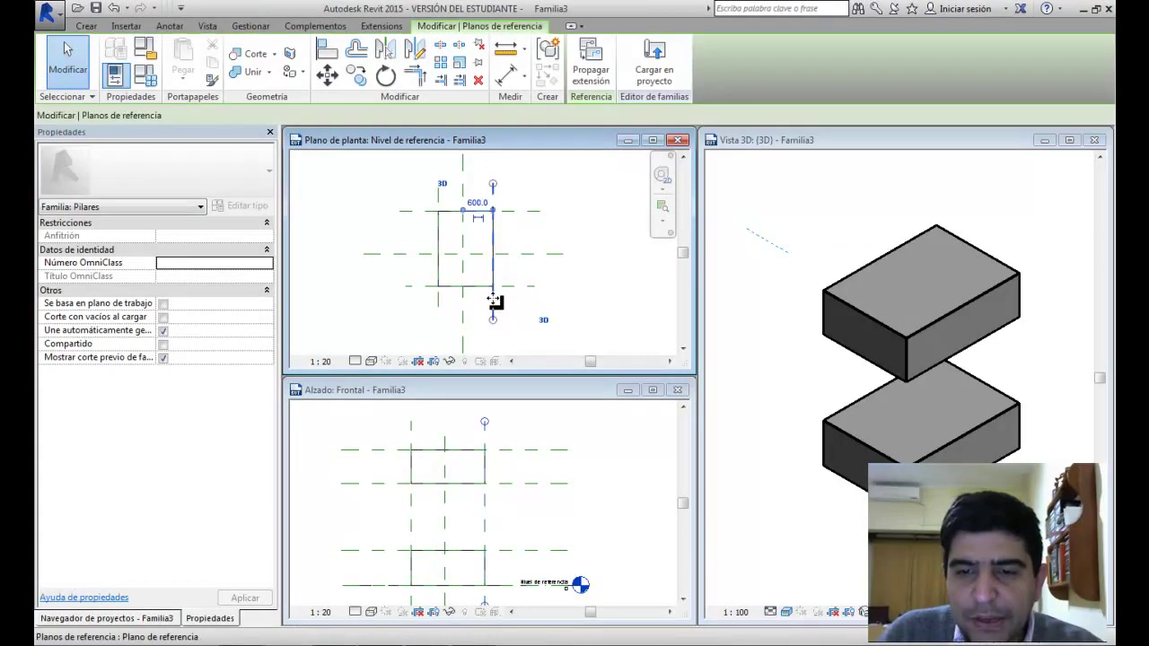
left_click_drag(490, 305, 512, 303)
left_click_drag(443, 307, 427, 304)
left_click(567, 289)
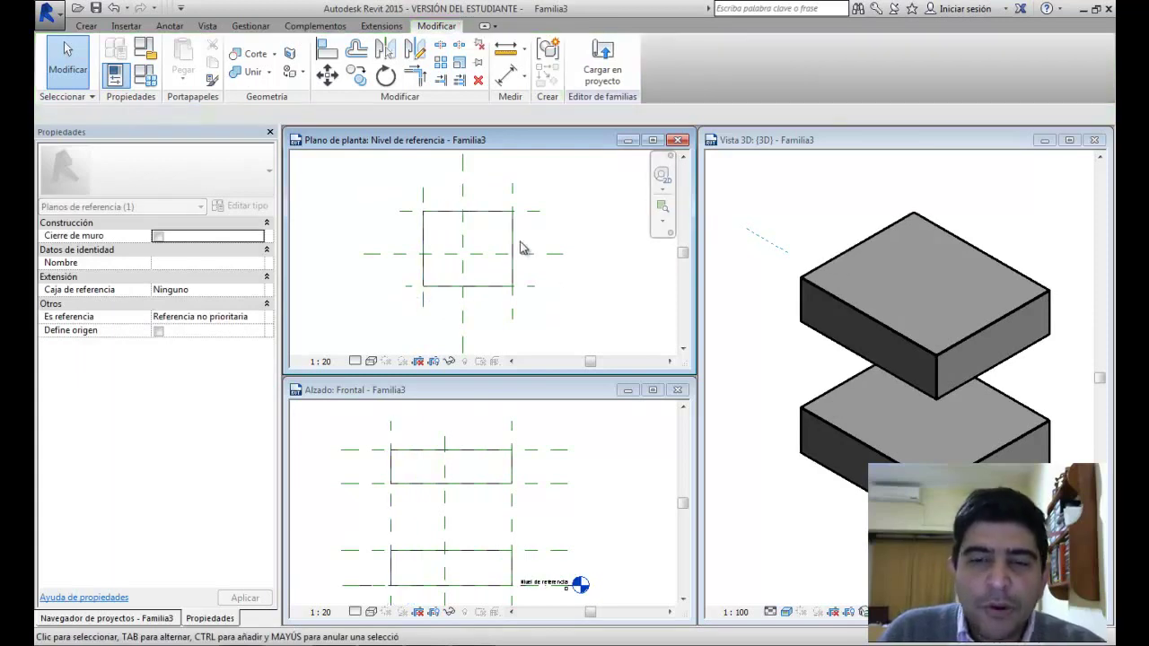
Step: Start a new solid extrusion in the floor plan and set its work plane to Plano 1
scroll(495, 249, "up", 3)
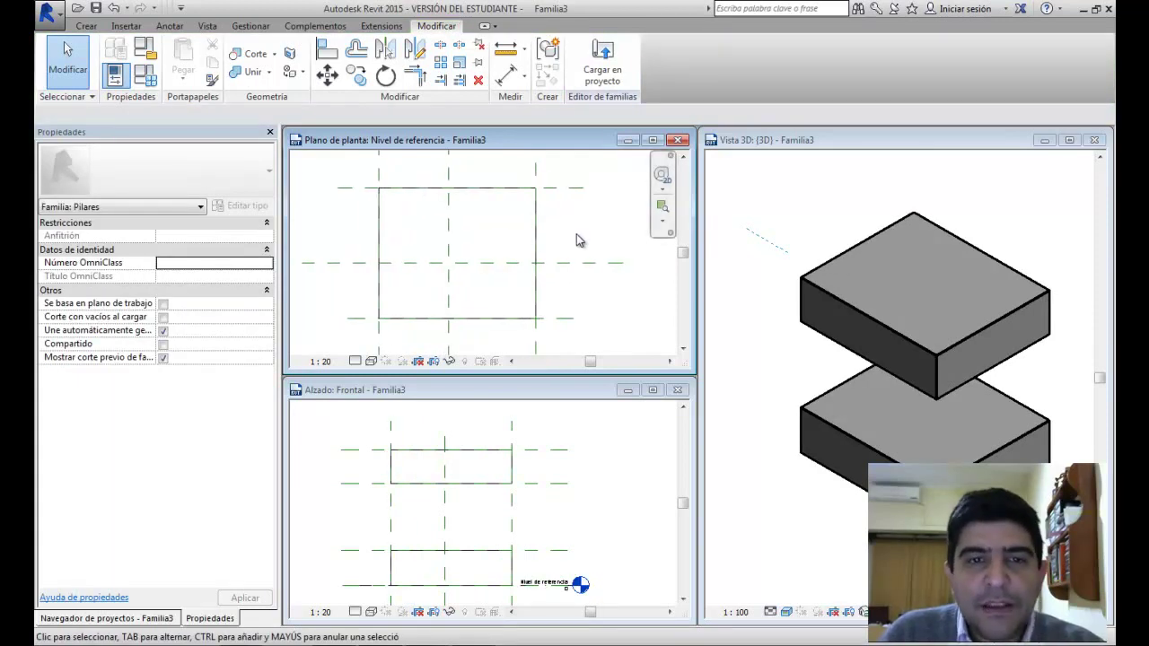
left_click(86, 26)
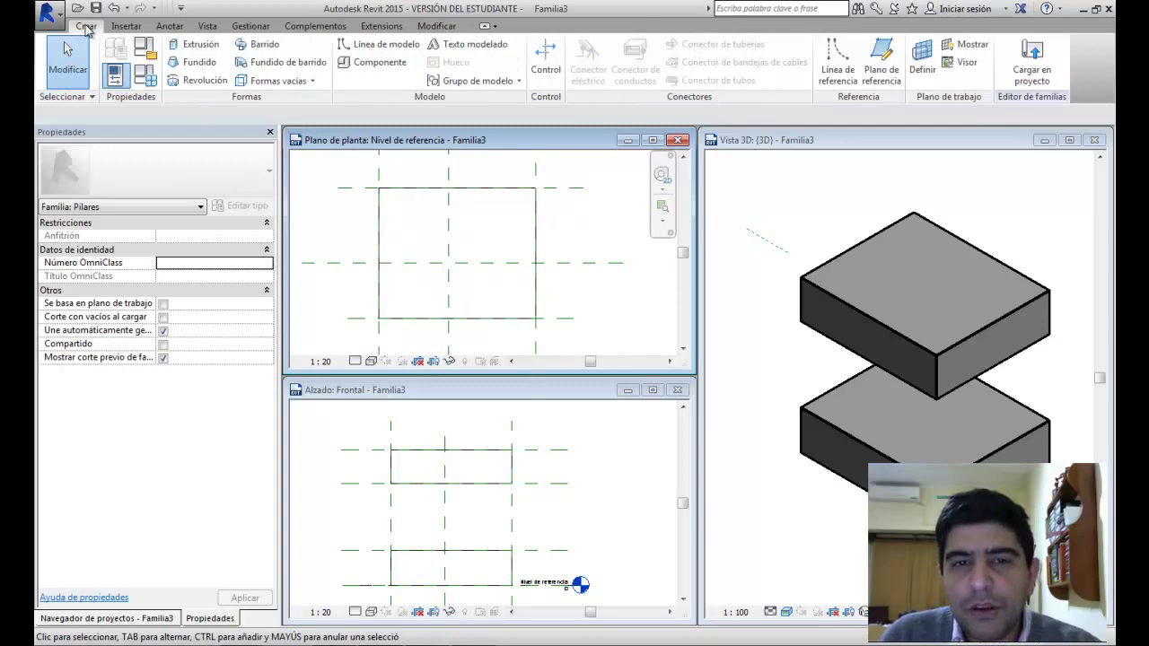
left_click(199, 44)
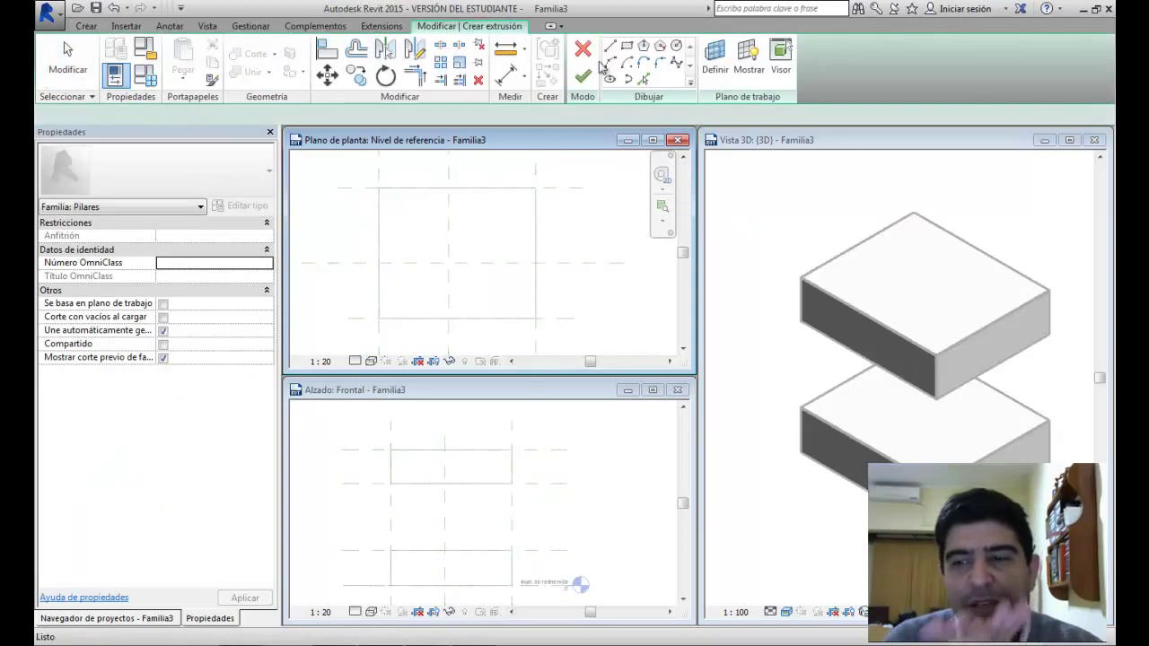
left_click(715, 63)
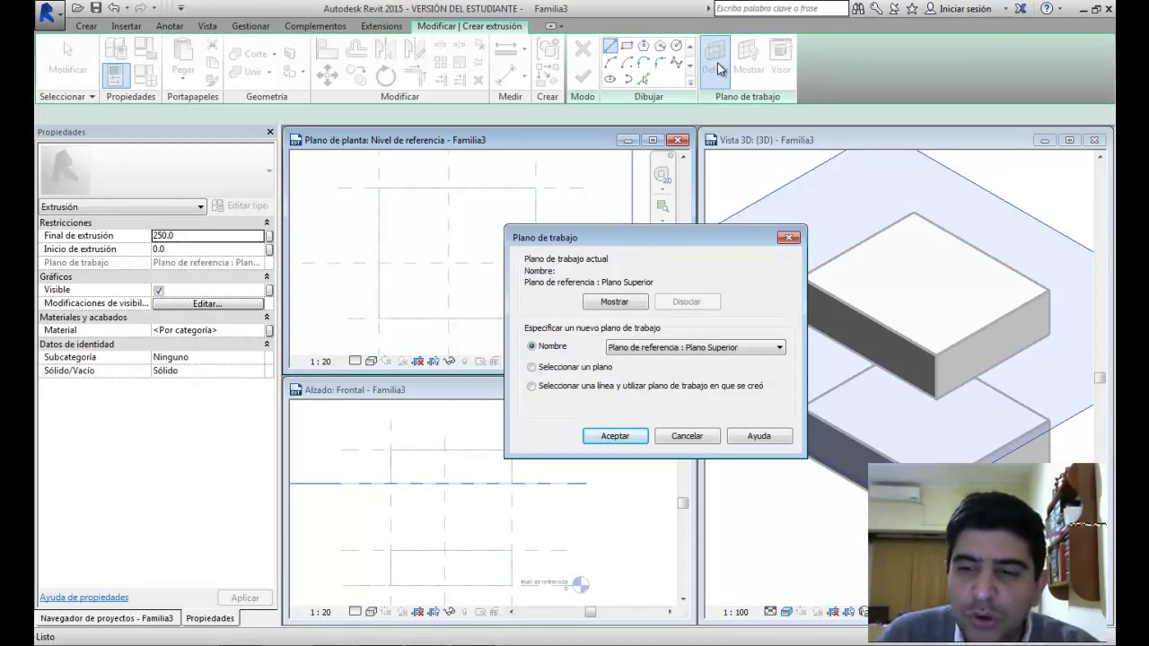
left_click(686, 347)
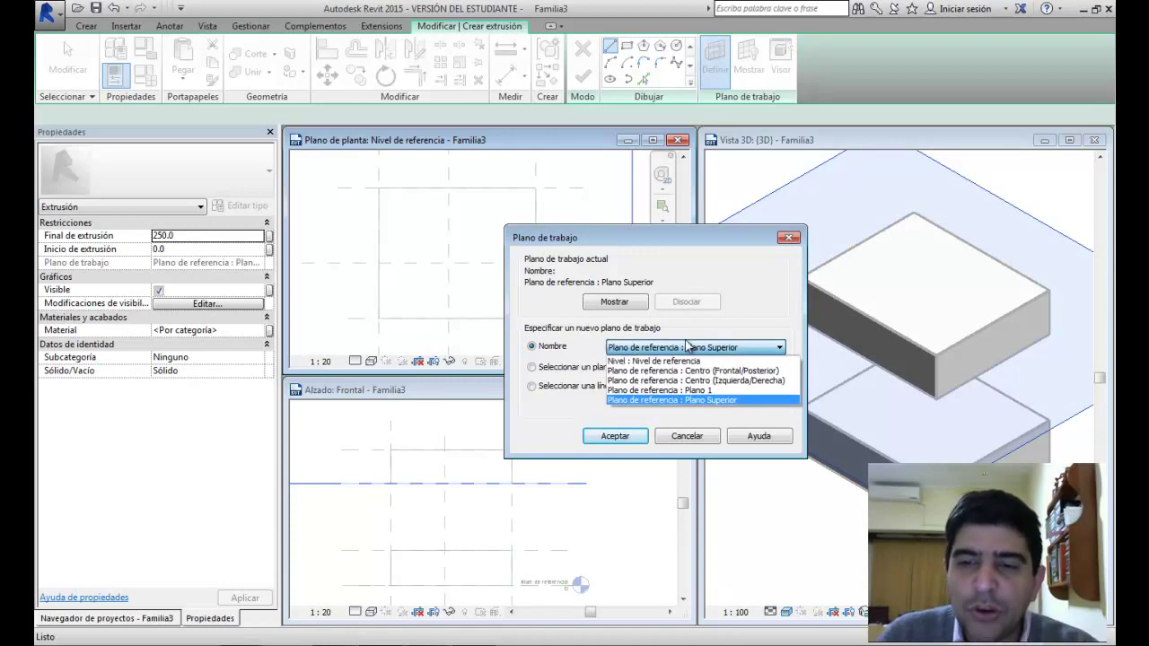
left_click(691, 390)
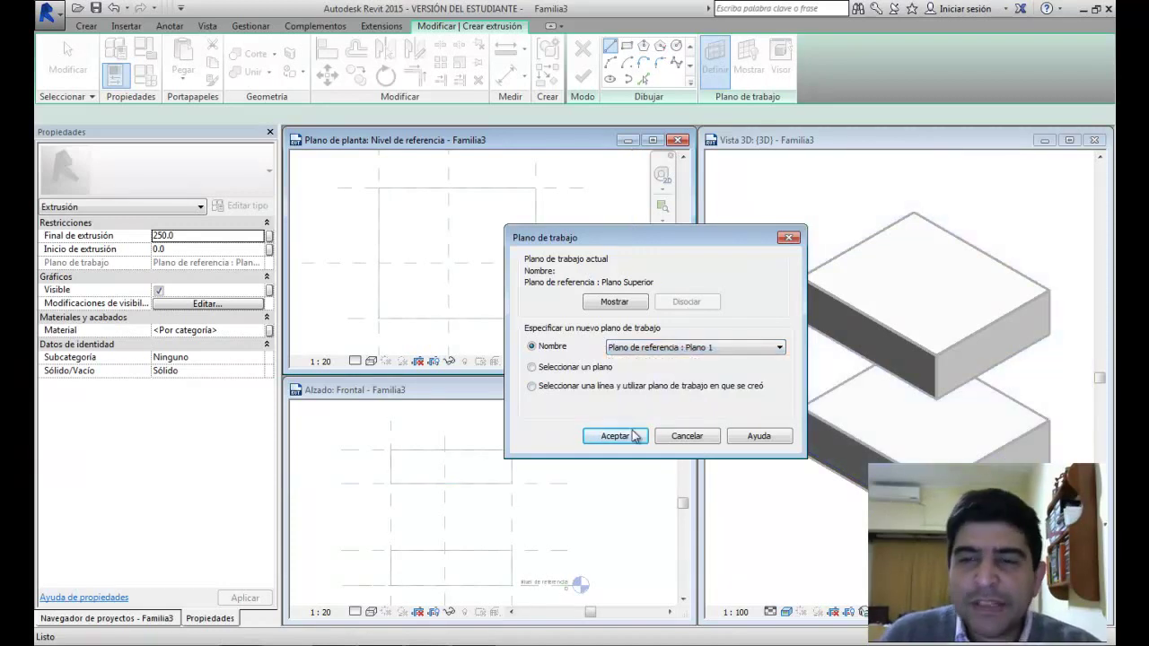
left_click(615, 436)
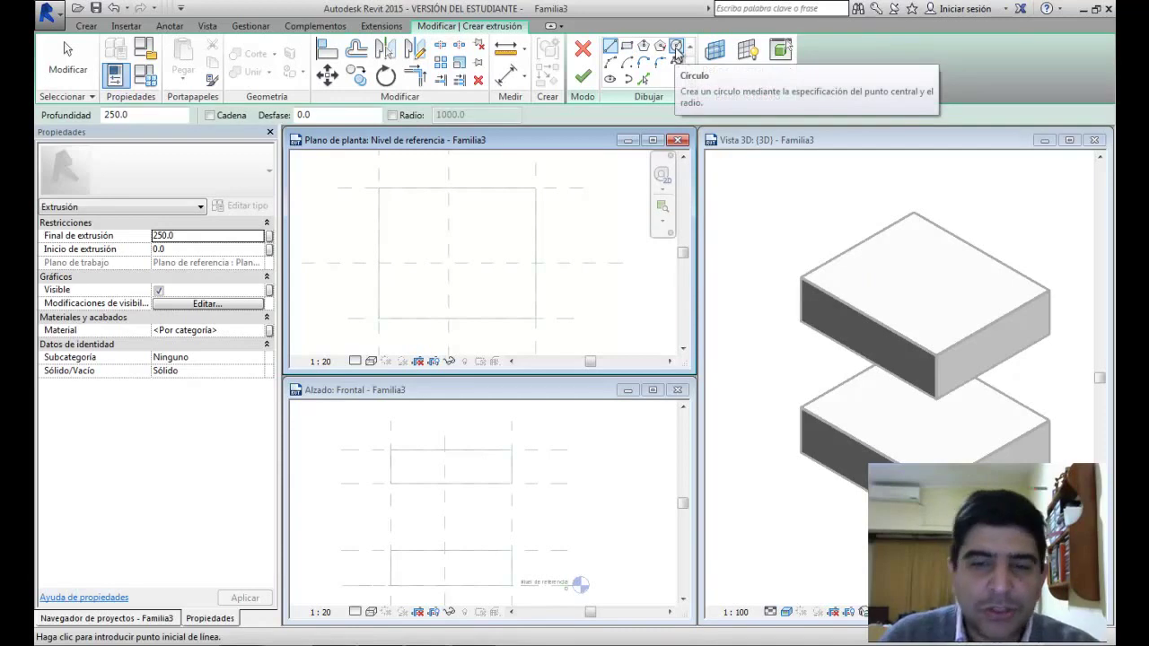
Step: Sketch a circle of about 560 mm radius at the intersection of the centre planes and finish the extrusion with 250 mm depth
left_click(676, 46)
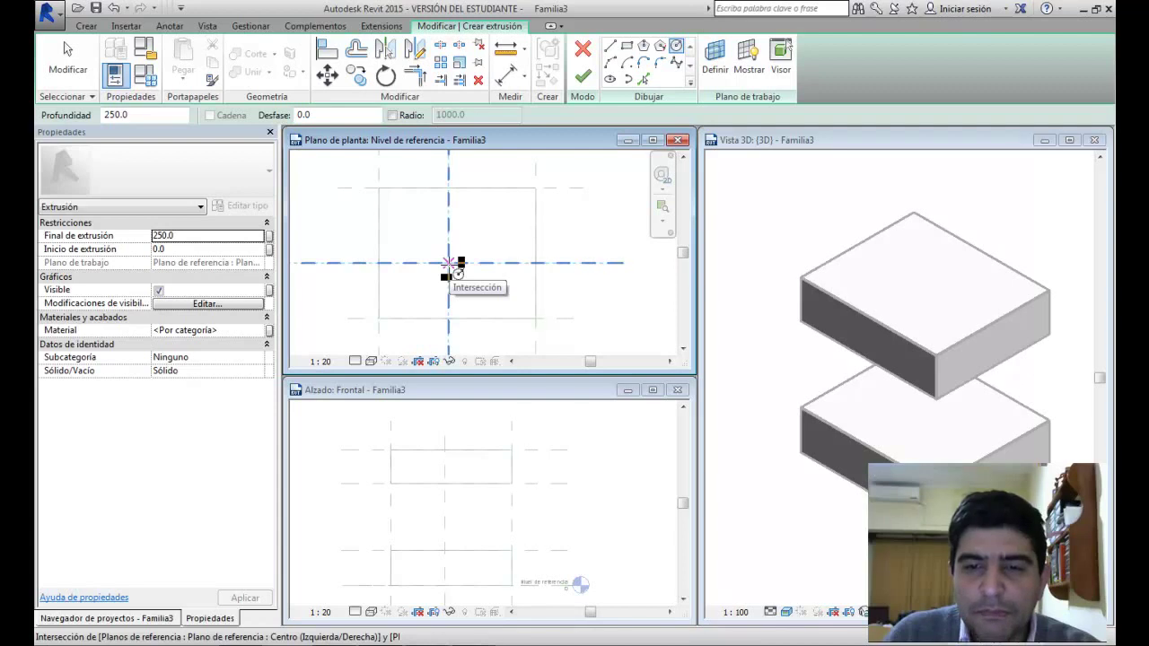
left_click(448, 263)
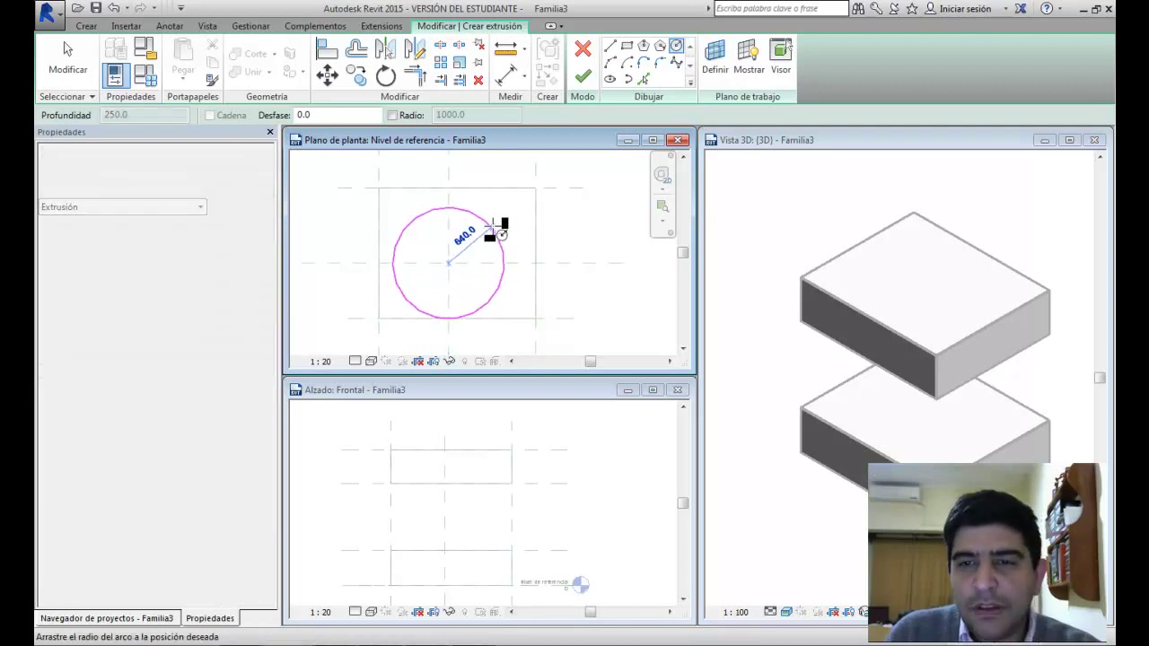
left_click(483, 233)
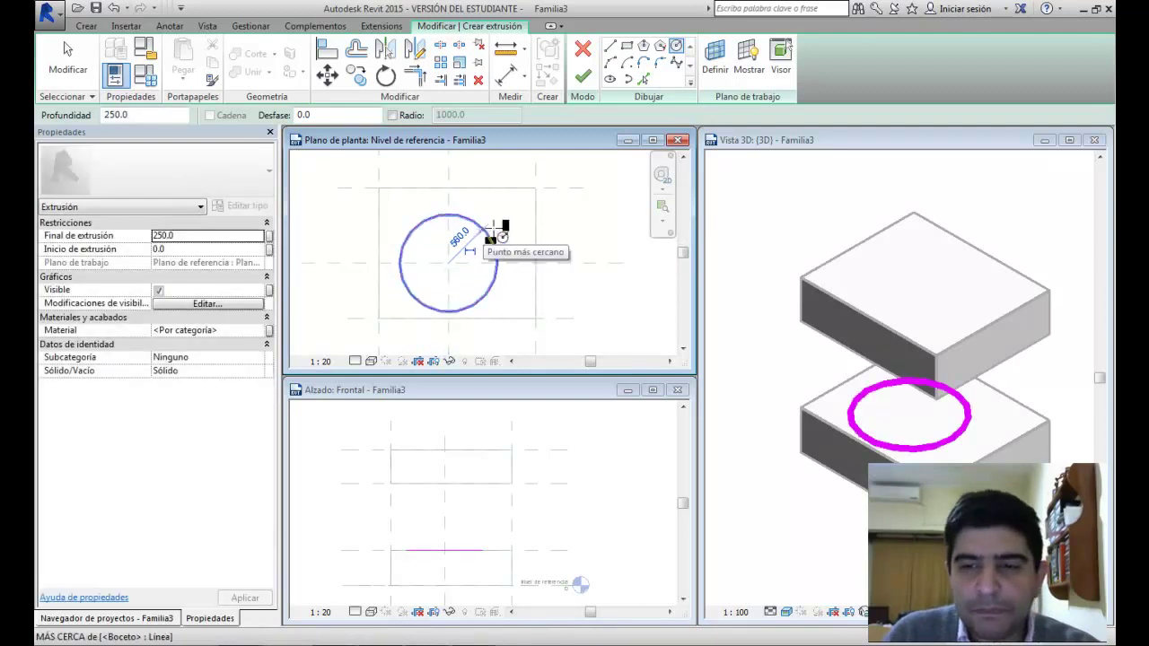
left_click(583, 79)
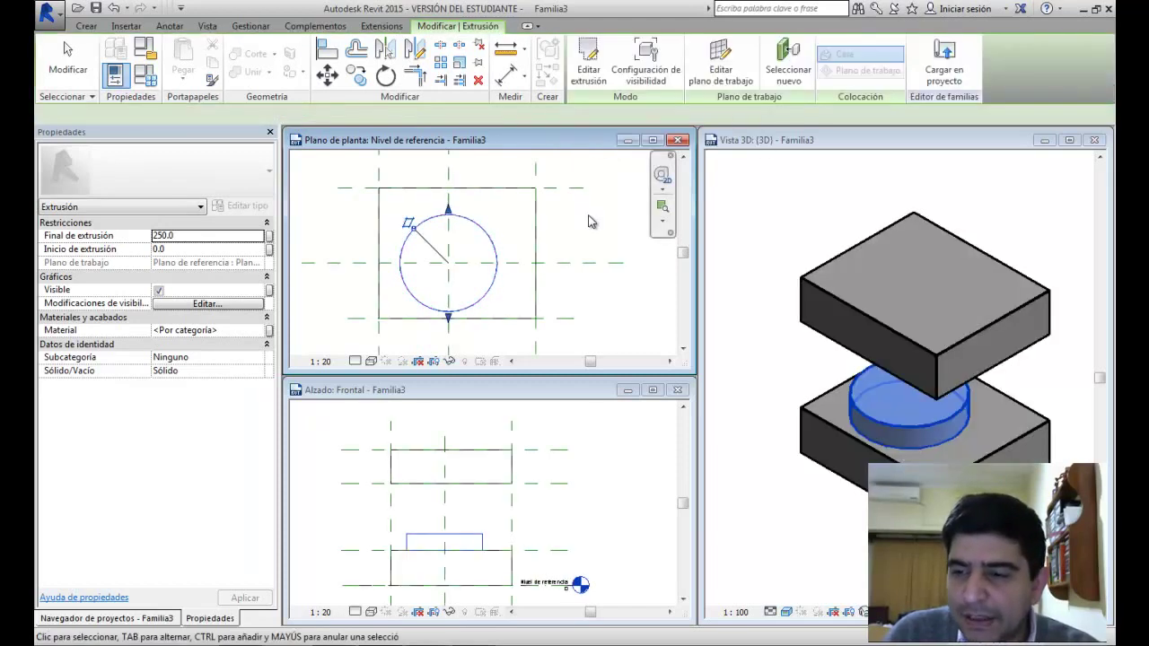
left_click(570, 216)
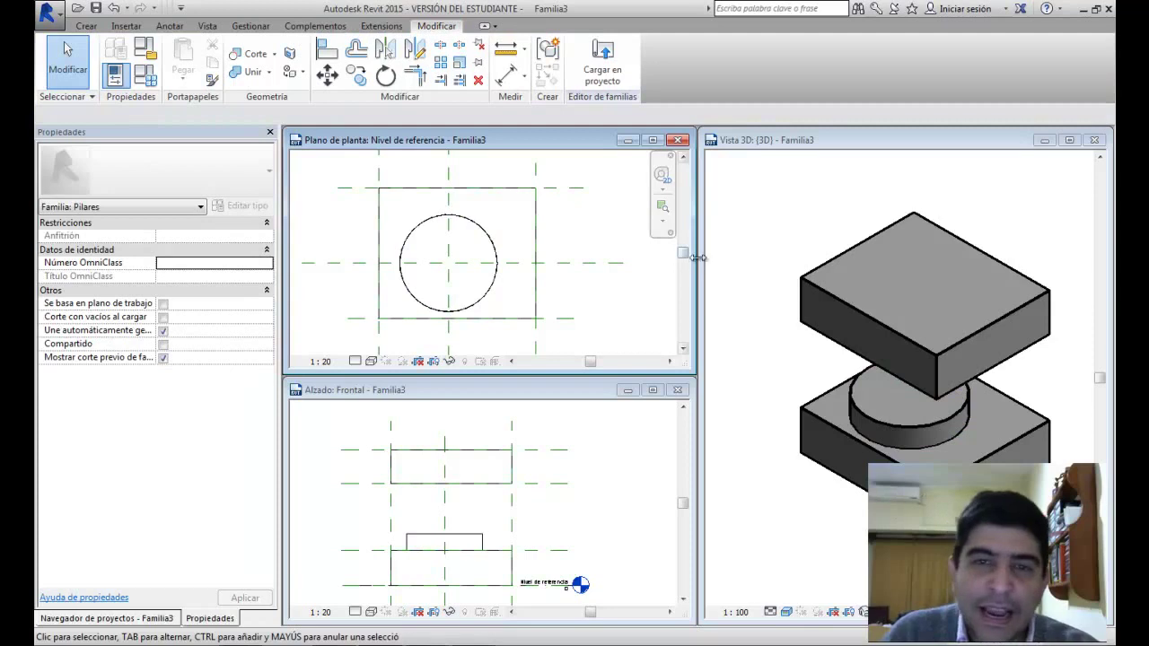
Step: Align the cylinder's top face with Plano Superior in the Frontal elevation and lock the alignment
left_click(966, 444)
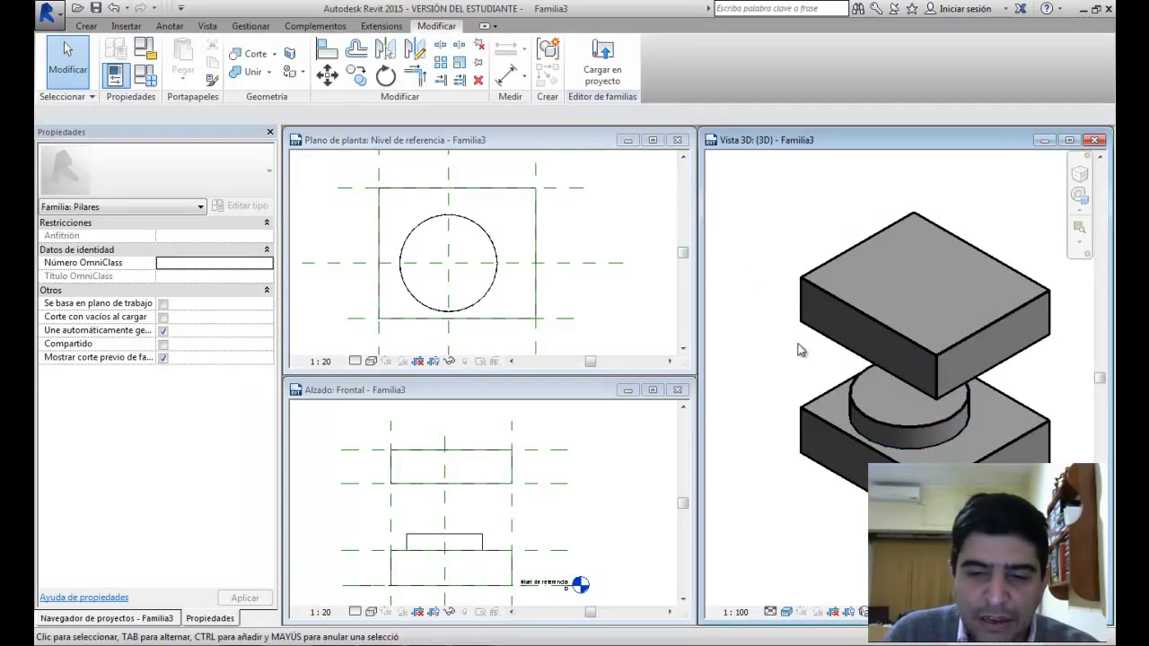
left_click(575, 498)
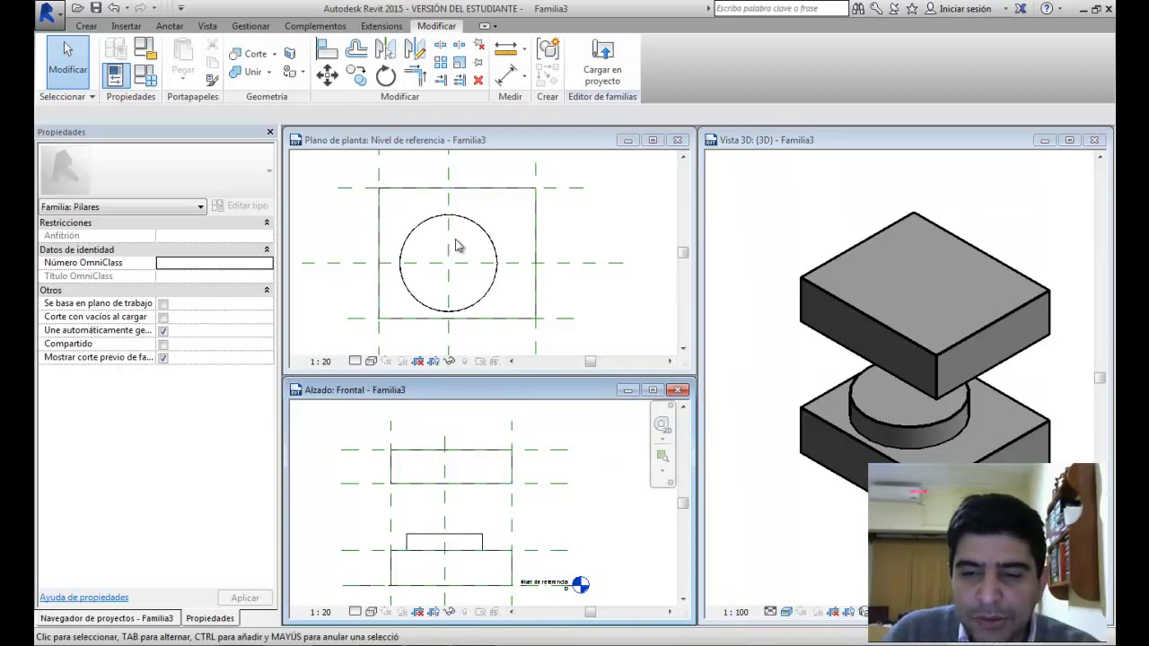
left_click(328, 51)
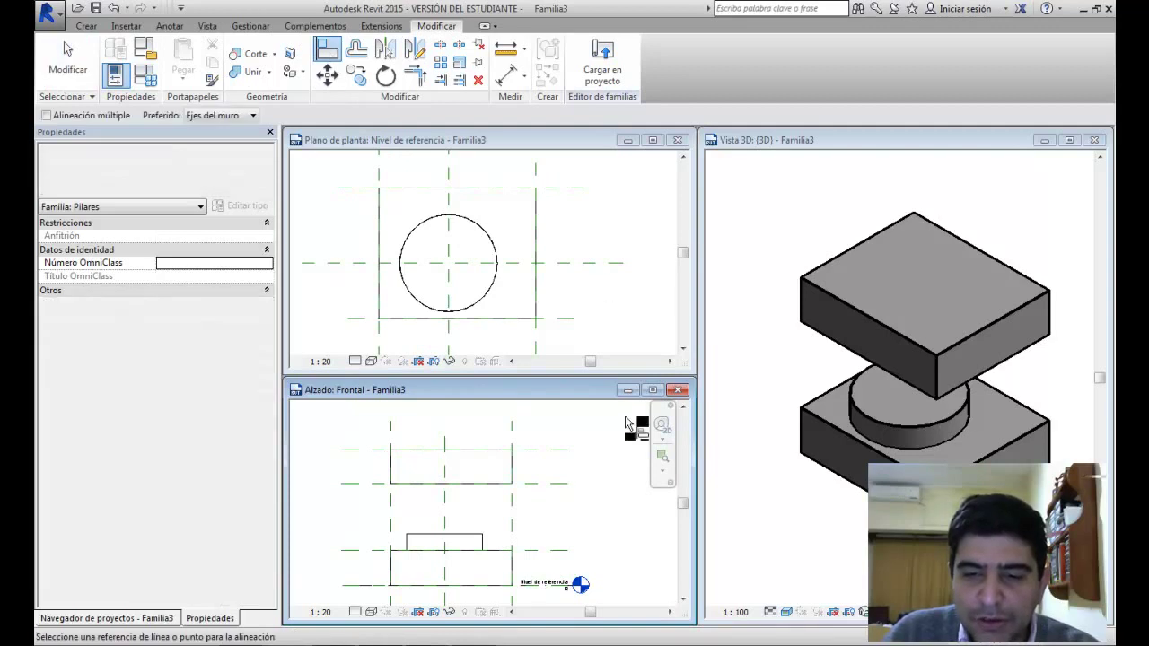
left_click(481, 536)
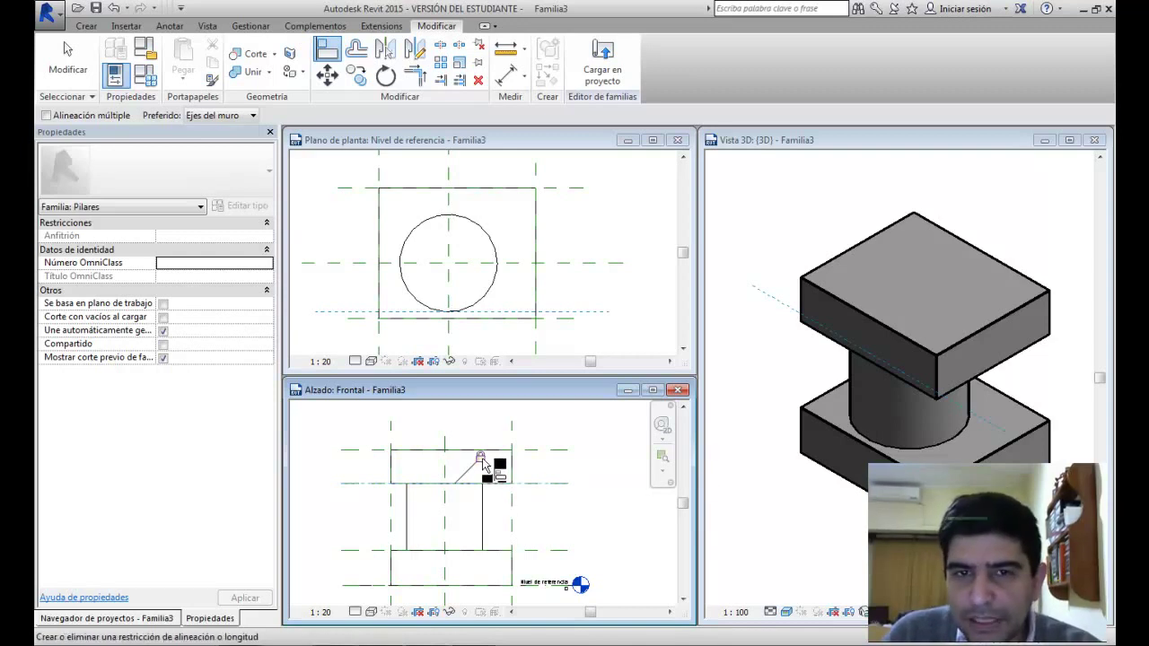
key("Escape")
key("Escape")
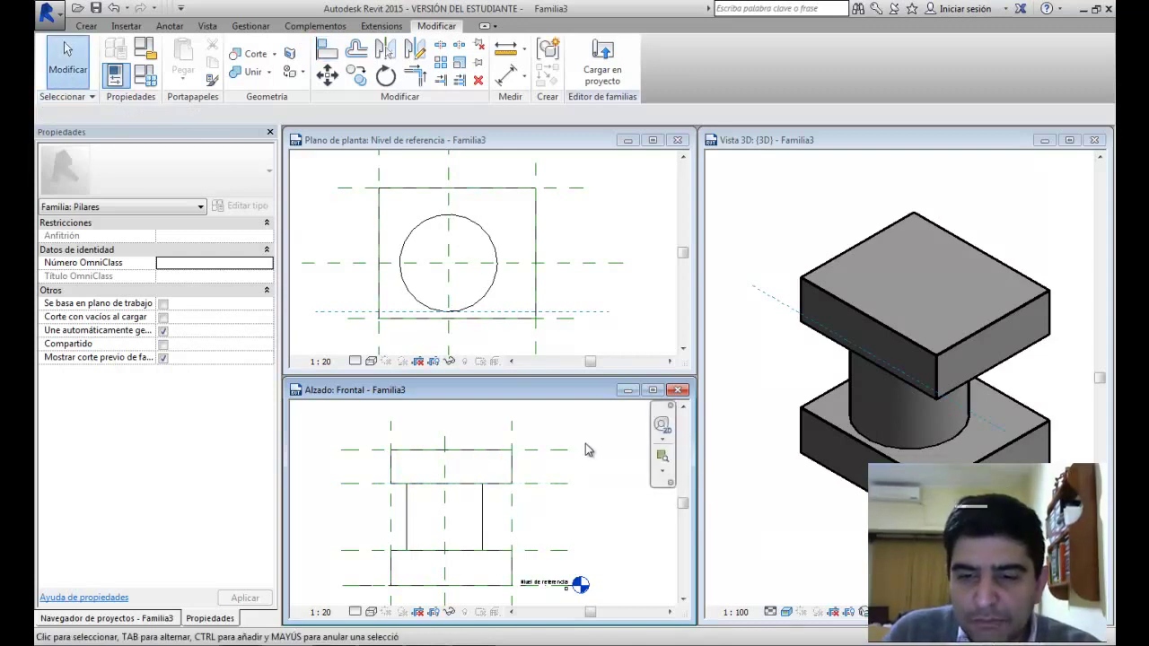
Step: Raise the highest reference plane, lower Plano Superior, and move Plano 1 up to 700 mm above the reference level in the Frontal elevation
left_click_drag(537, 488, 534, 444)
left_click(534, 464)
left_click(543, 524)
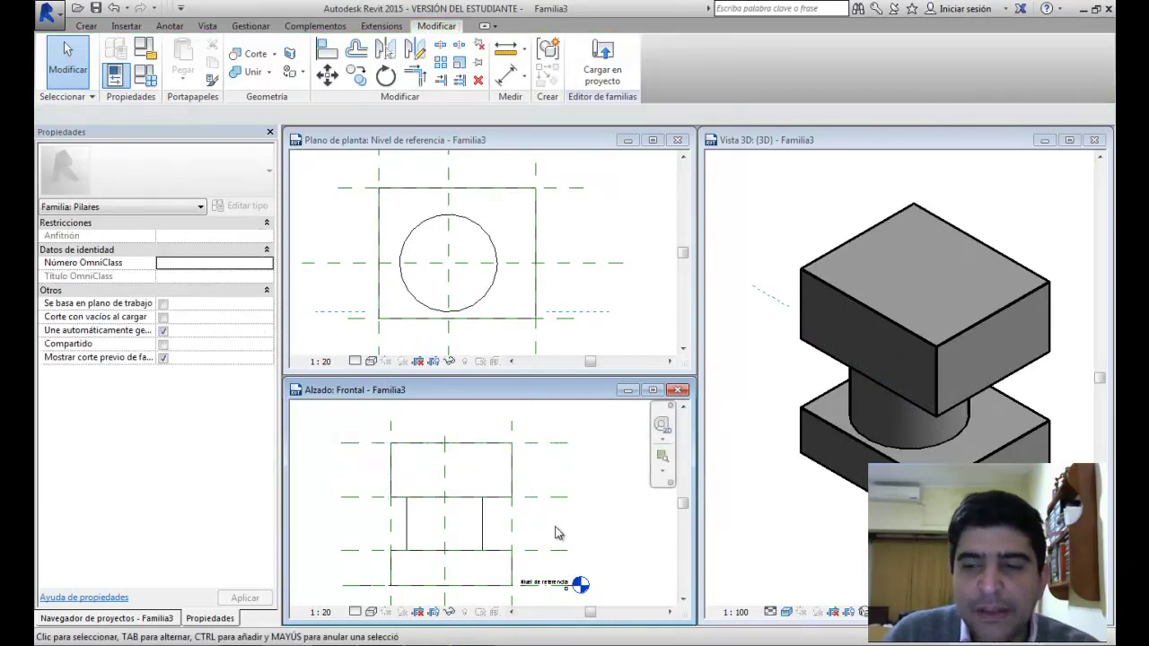
left_click(540, 551)
left_click_drag(537, 552, 535, 539)
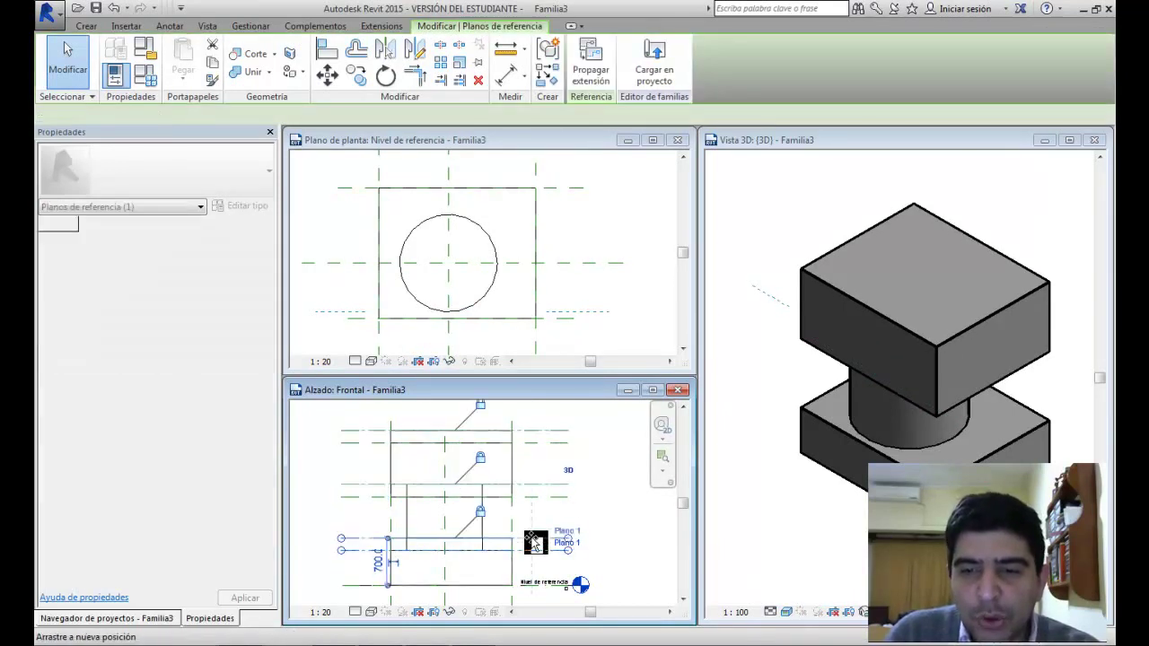
left_click(609, 514)
Step: Flex the base in the floor plan by moving the right reference plane to about 800 mm and the lower one to about 900 mm from centre
left_click(592, 261)
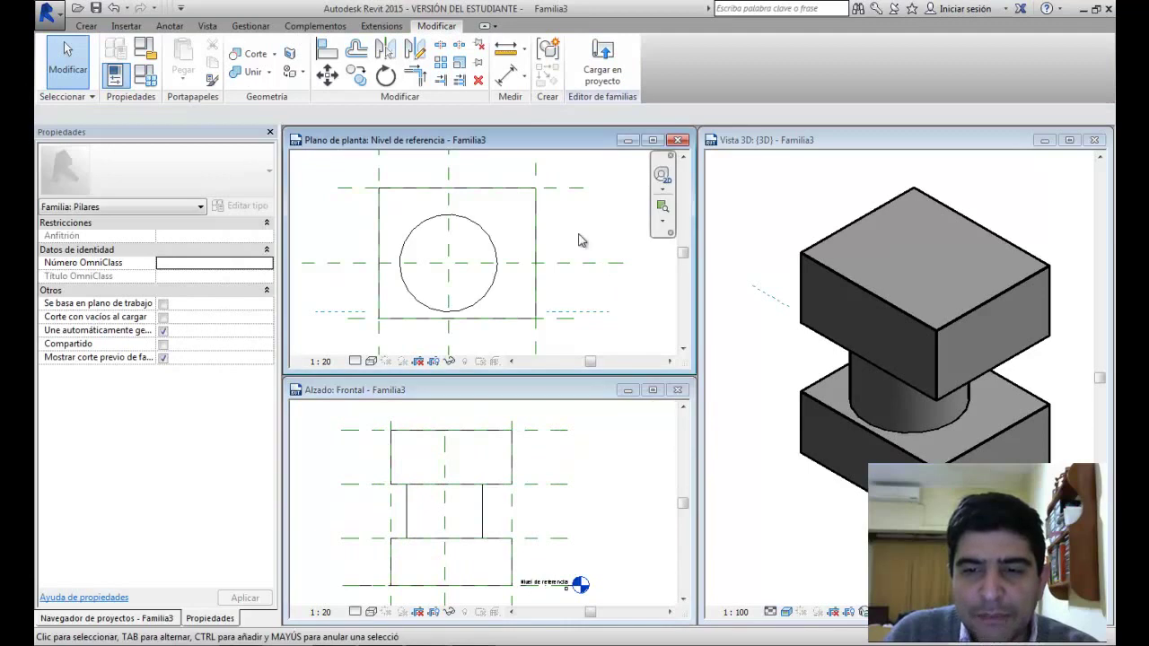
scroll(577, 236, "down", 2)
left_click(541, 303)
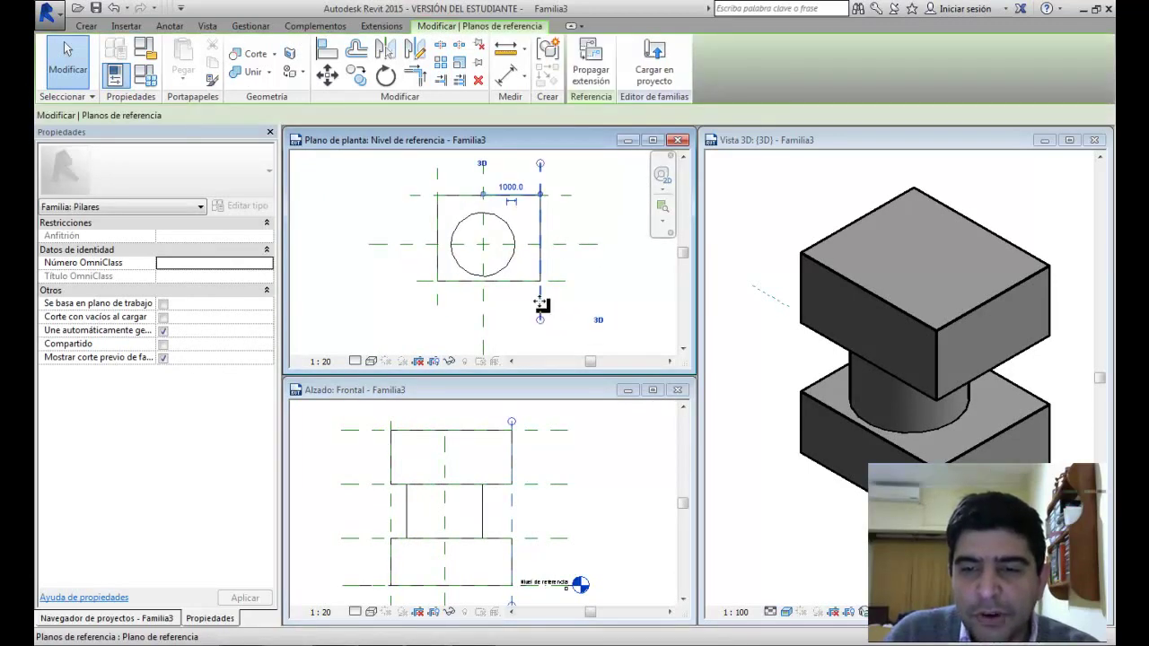
mouse_move(530, 303)
left_mouse_down()
mouse_move(519, 307)
mouse_move(547, 302)
left_mouse_up()
left_click(610, 302)
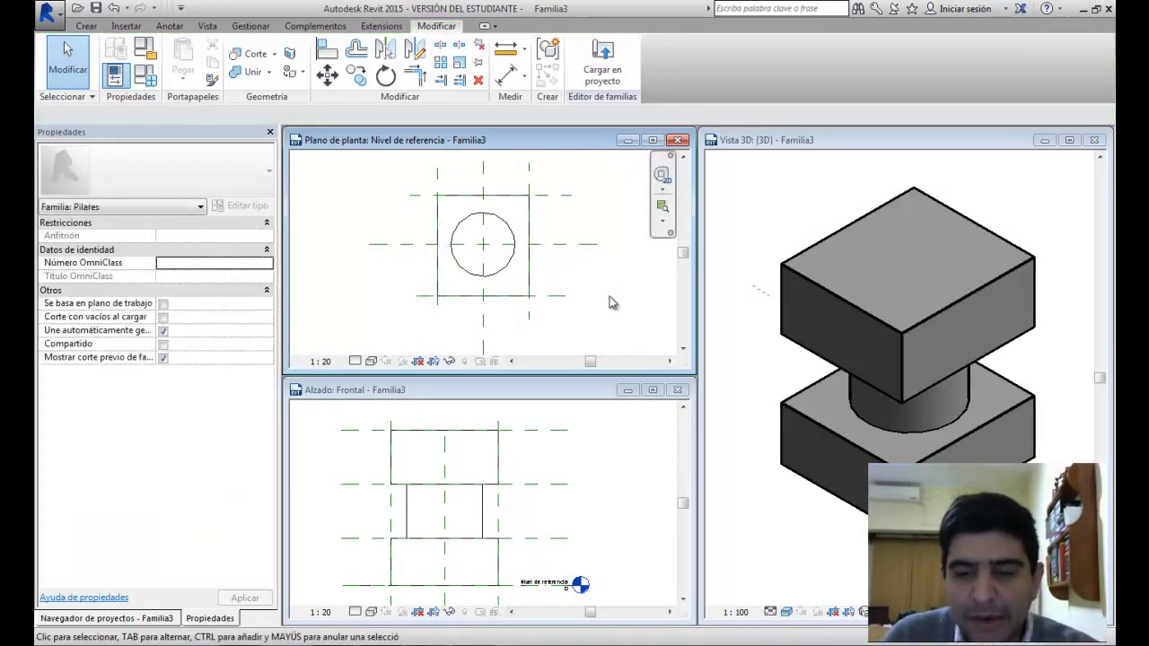
Step: Switch to the Slide2.JPG image in Windows Photo Viewer to review it, and return to Revit
left_click(310, 643)
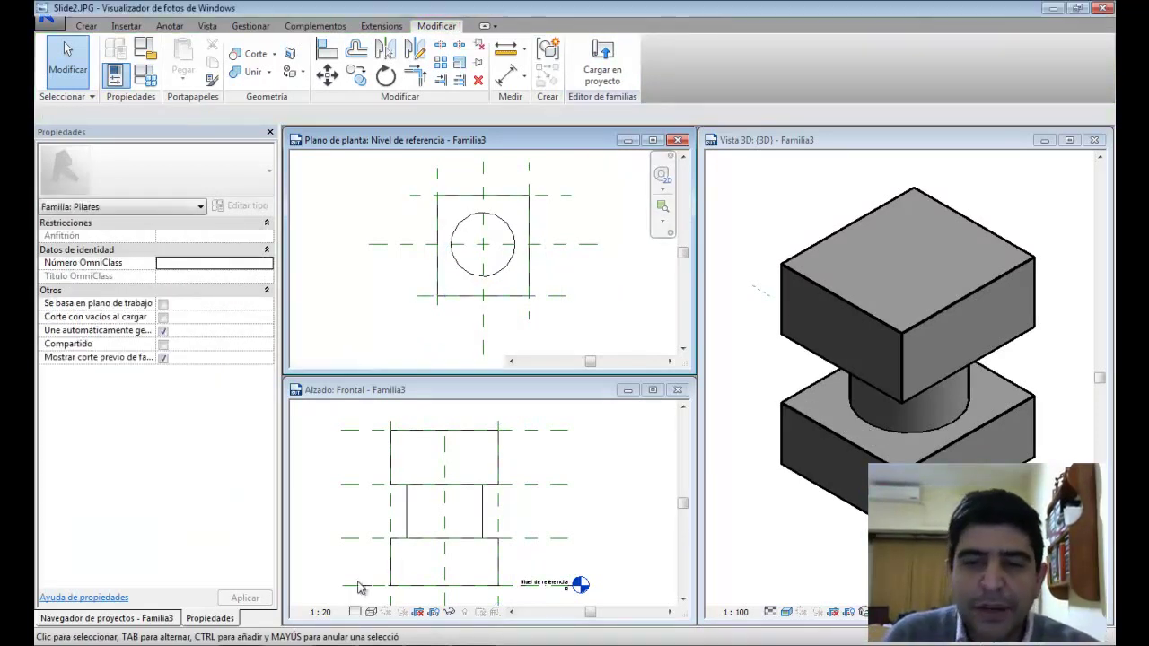
left_click(611, 628)
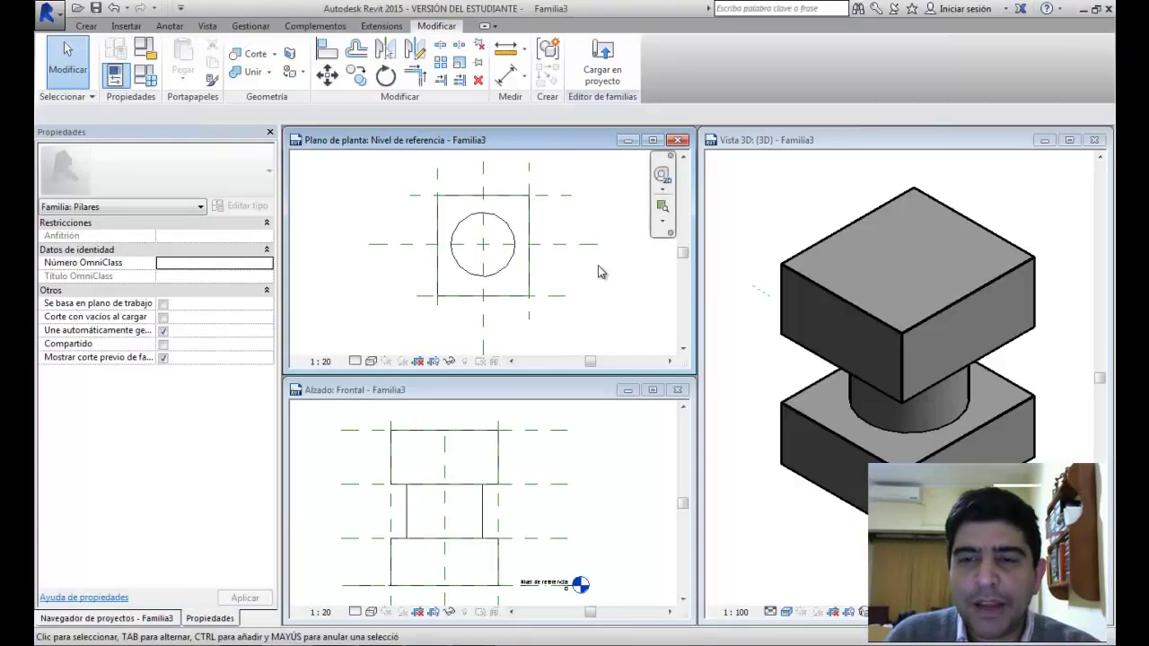
Step: Maximize the floor plan and add an aligned dimension across the left, centre and right reference planes with its segments set equal (EQ)
left_click(652, 141)
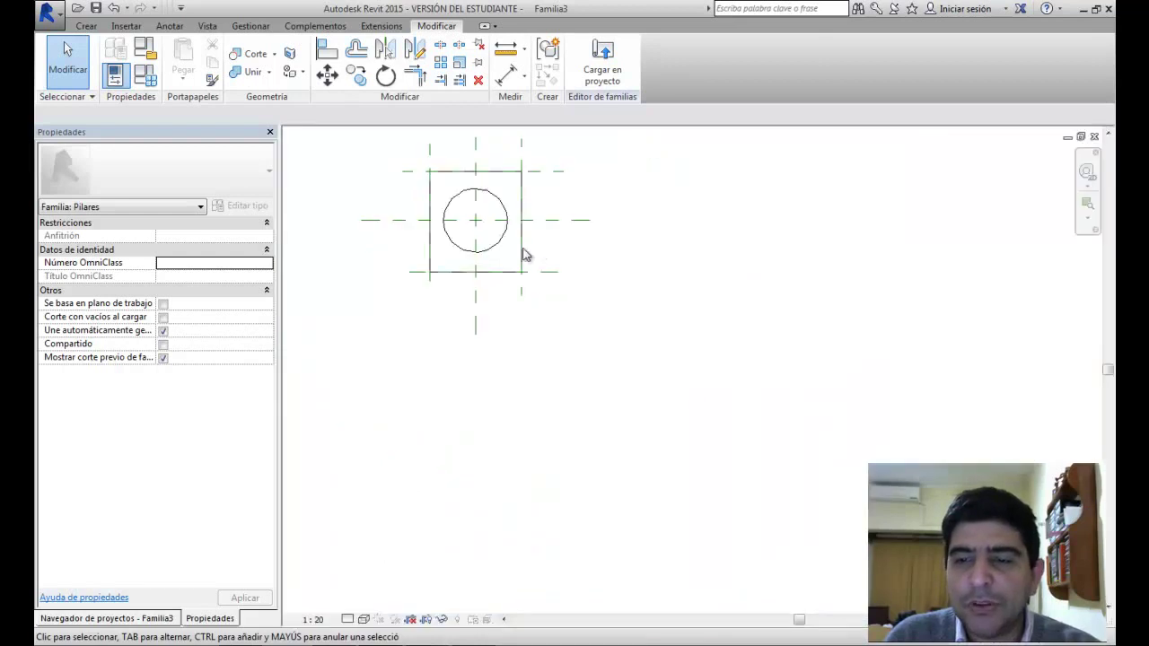
middle_click_drag(528, 257, 663, 372)
scroll(596, 317, "up", 5)
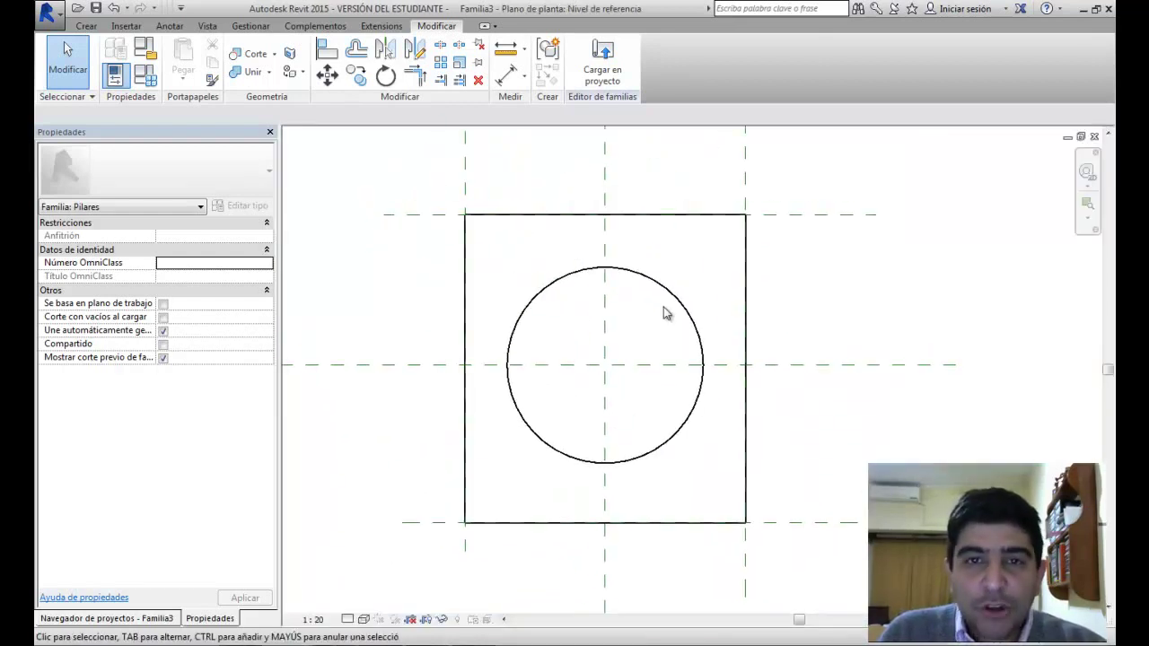
scroll(852, 277, "down", 1)
middle_click_drag(852, 277, 845, 287)
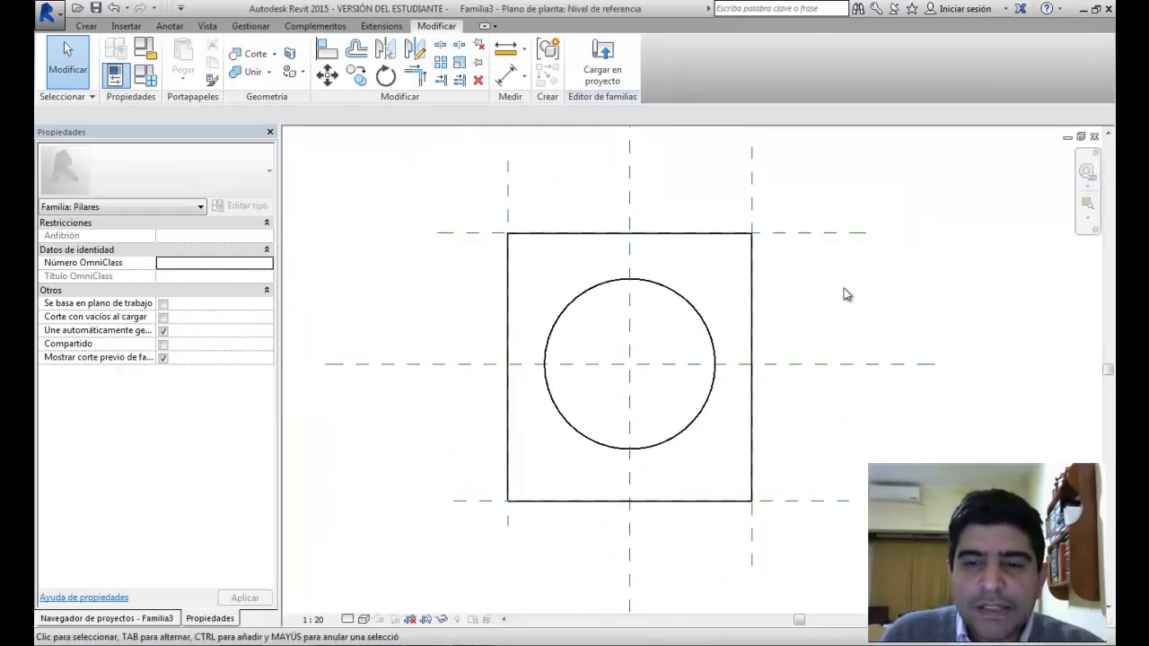
left_click(505, 79)
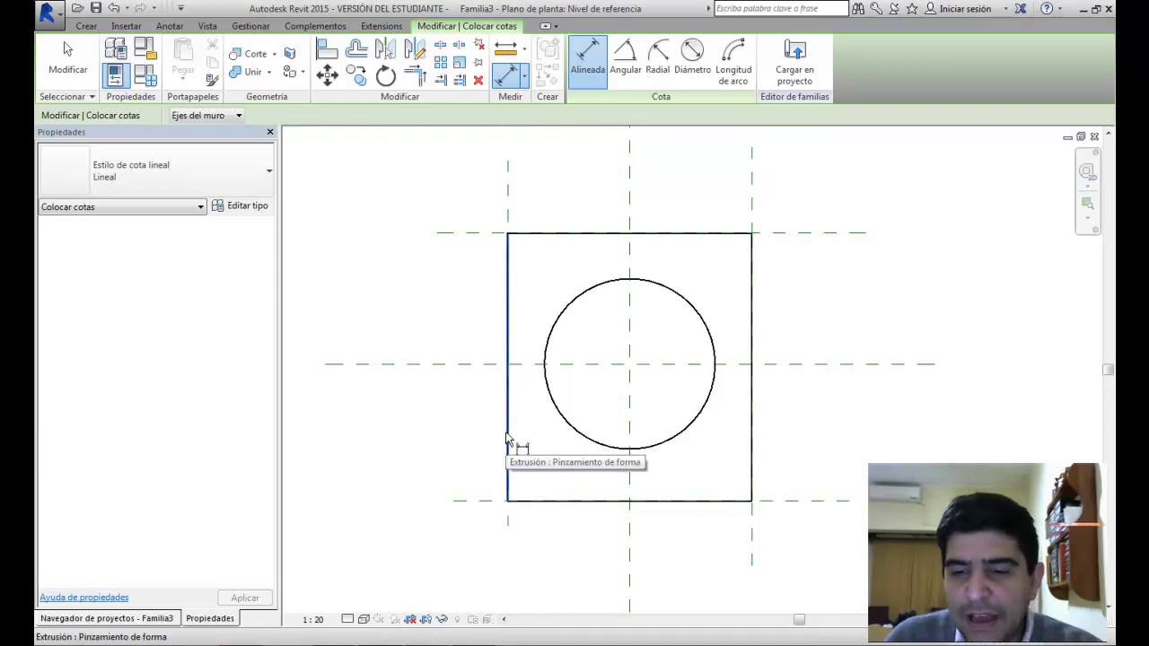
left_click(509, 528)
left_click(629, 538)
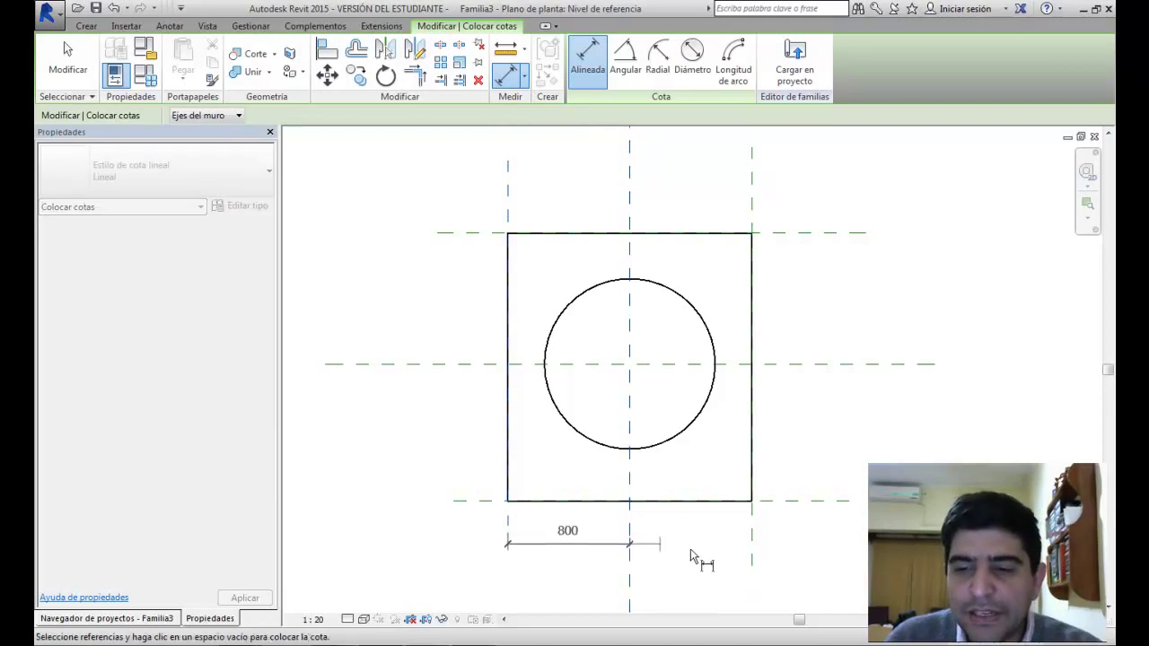
left_click(750, 535)
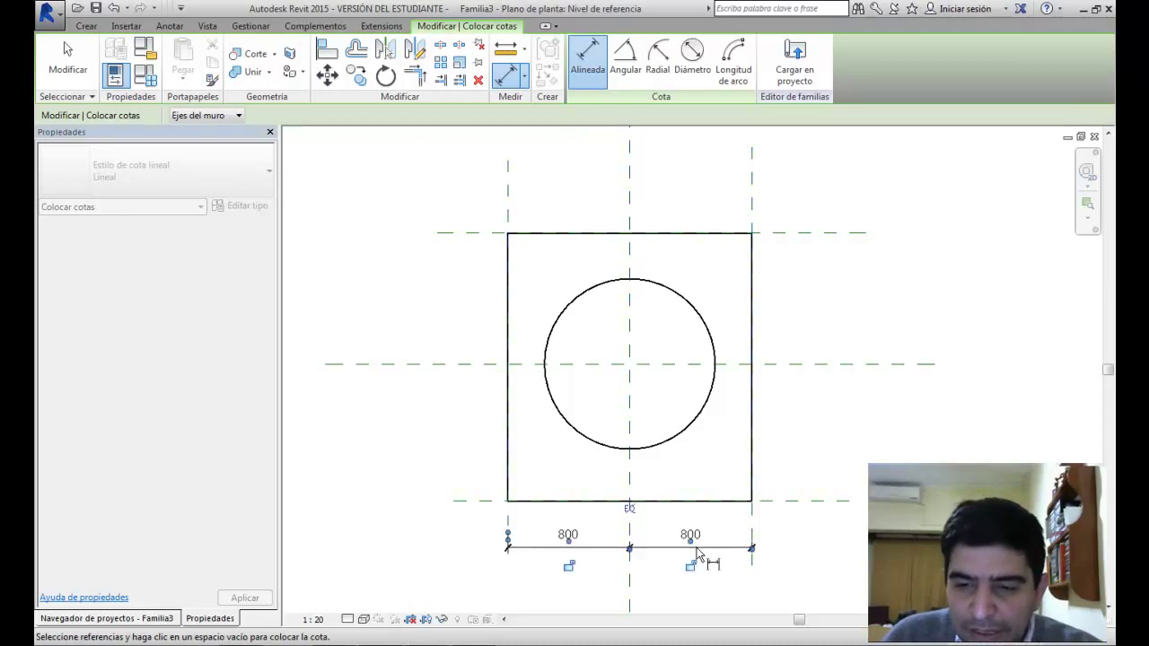
left_click(698, 551)
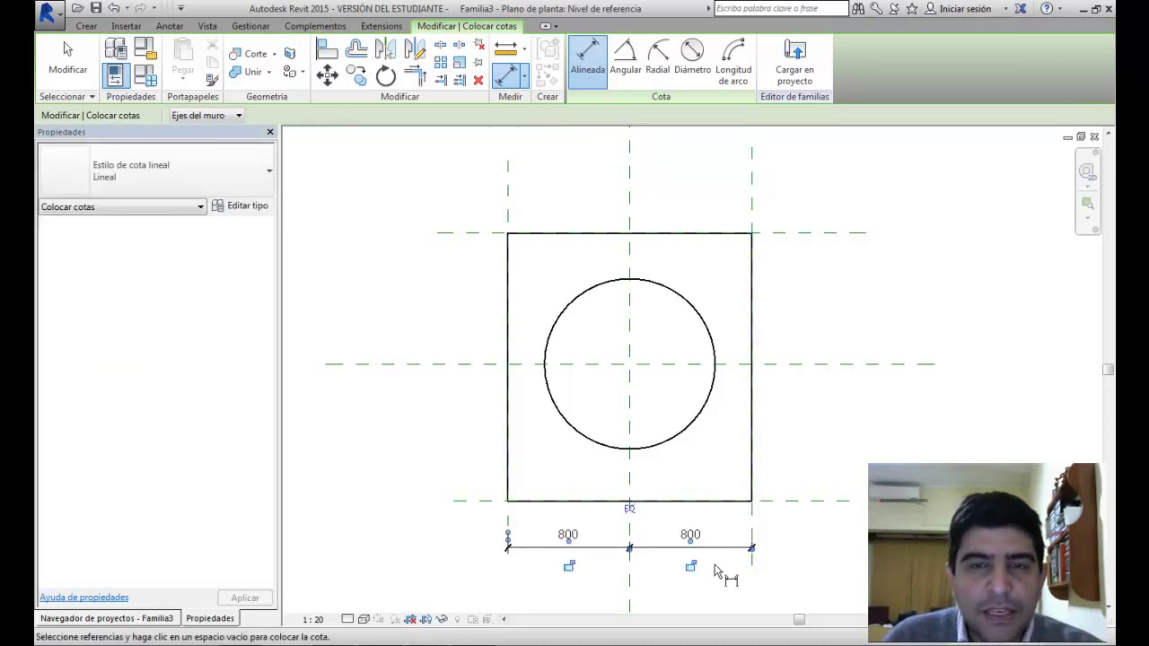
left_click(629, 511)
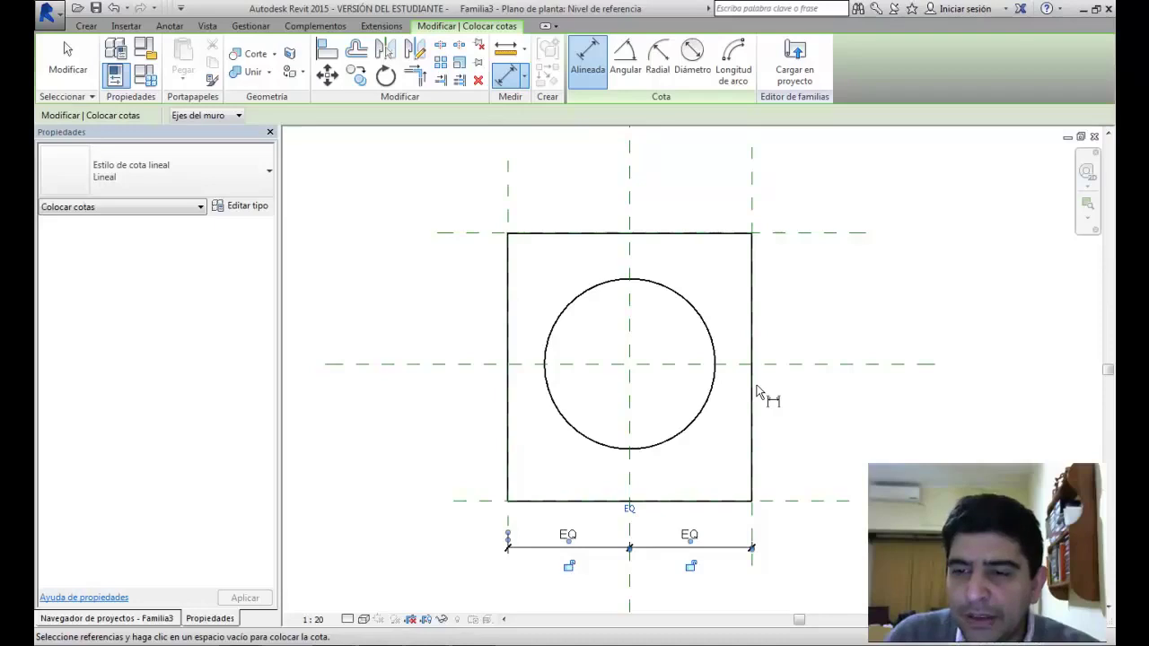
Step: Add an aligned dimension across the upper, centre and lower reference planes and set its two segments equal (EQ)
left_click(806, 235)
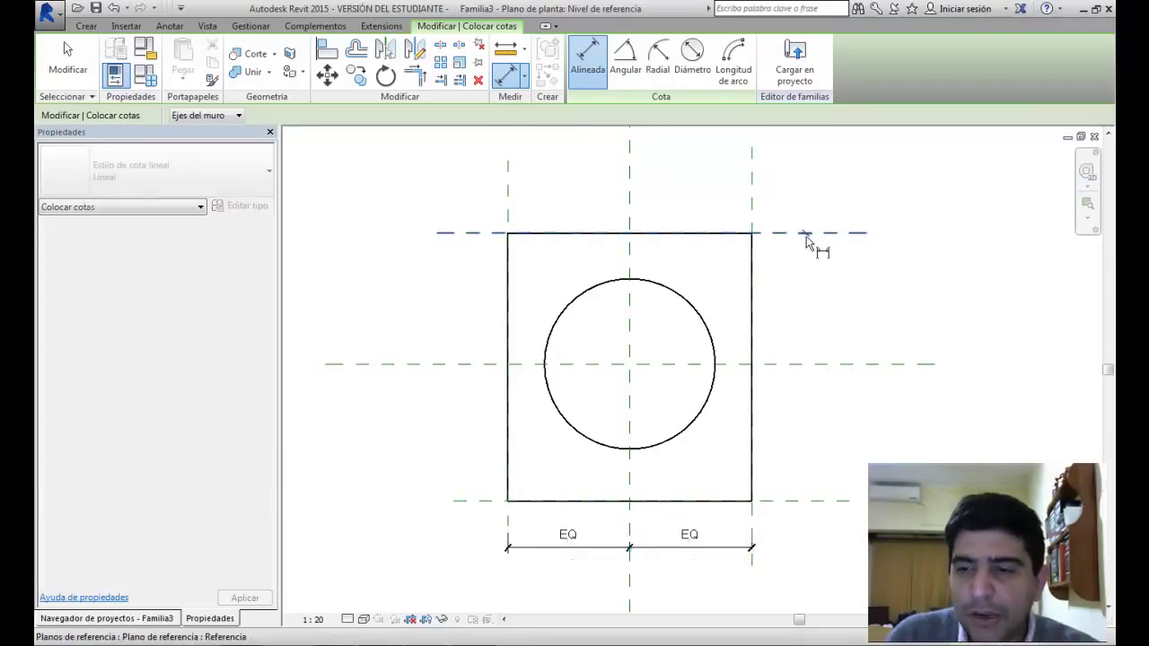
left_click(806, 364)
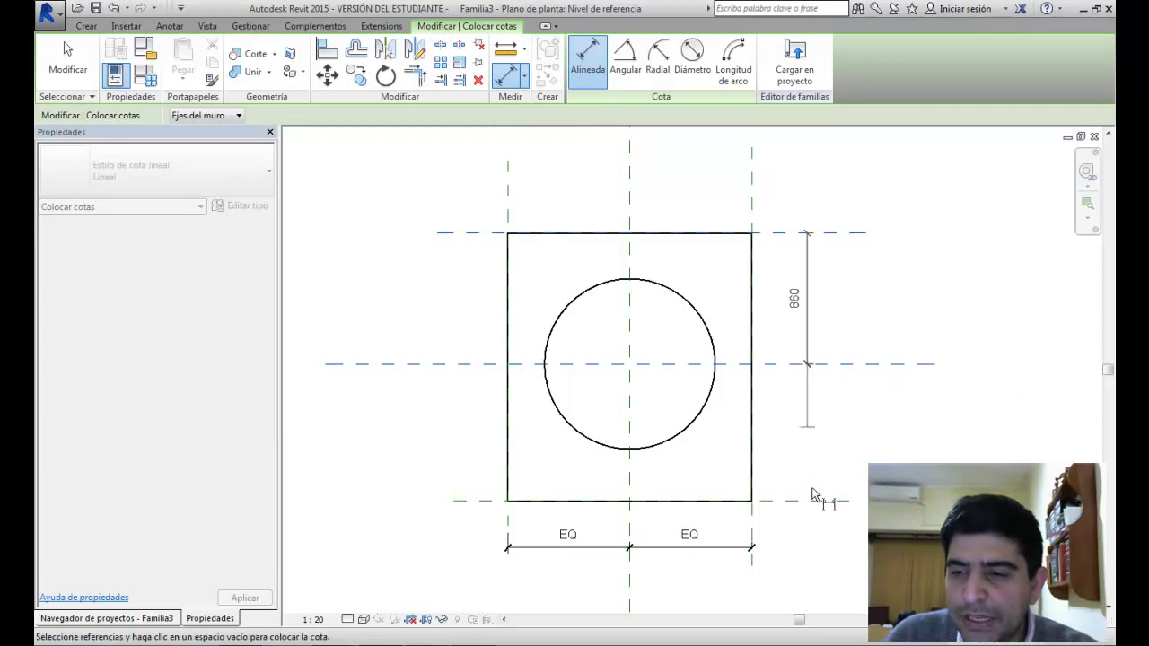
left_click(810, 499)
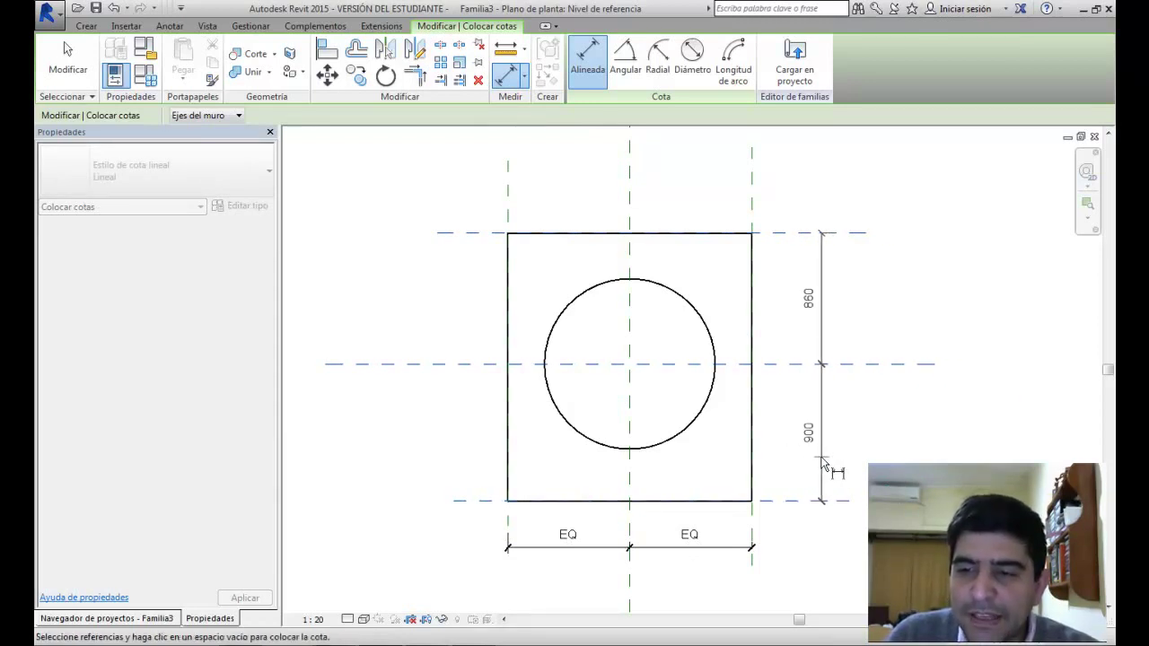
left_click(820, 469)
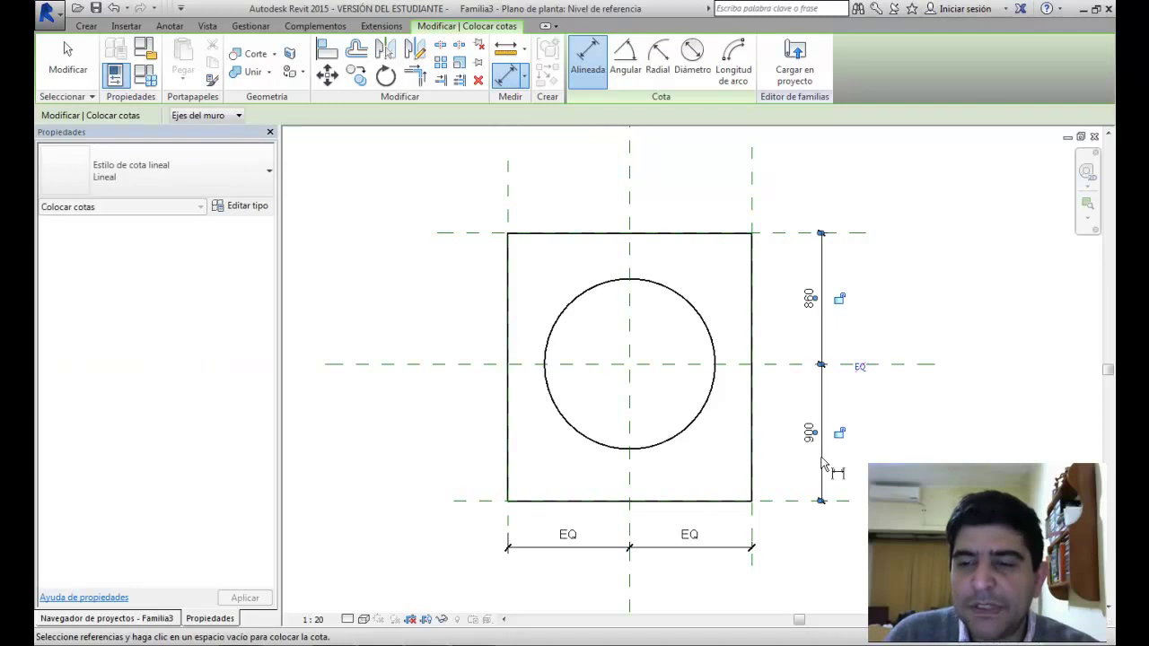
left_click(860, 368)
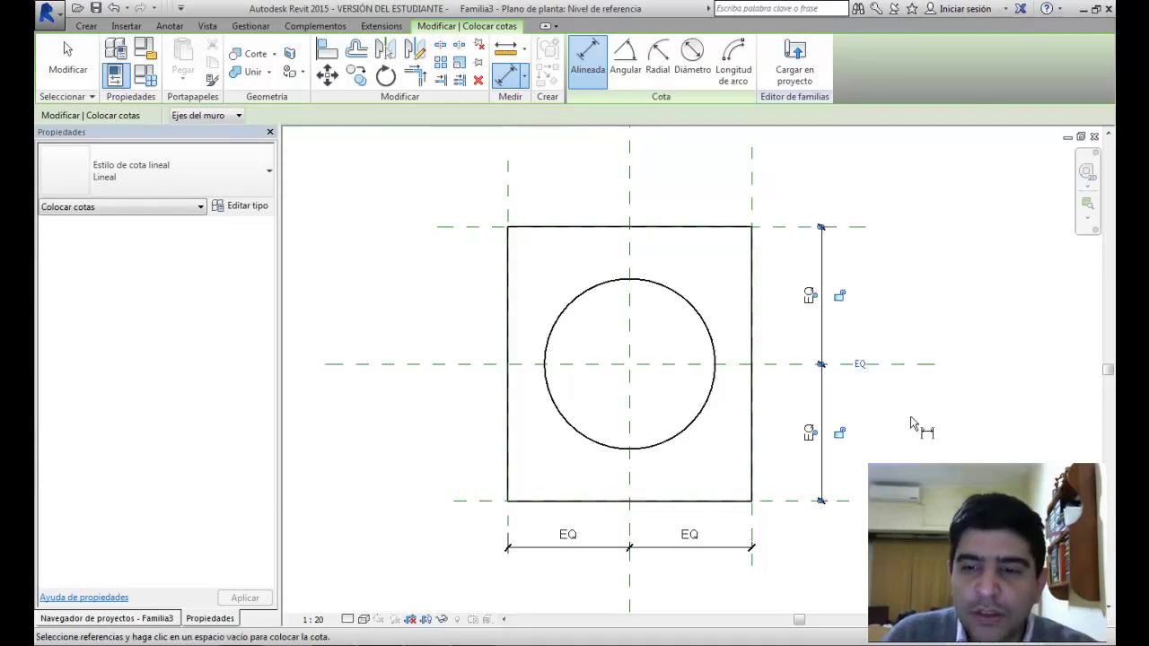
key("Escape")
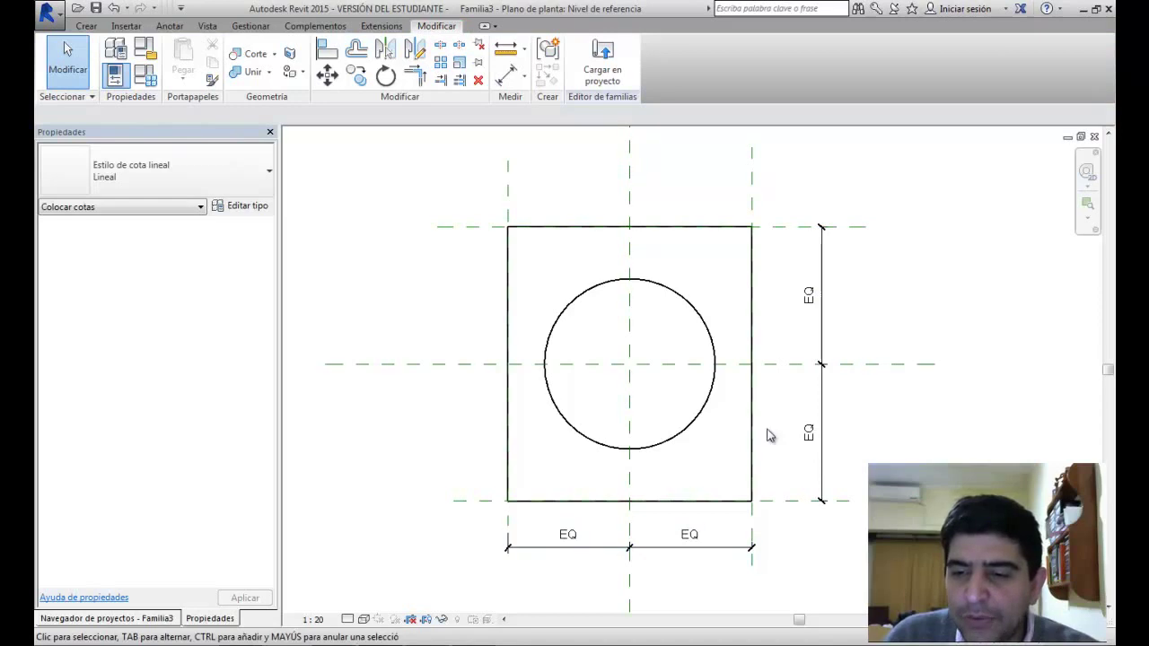
key("Escape")
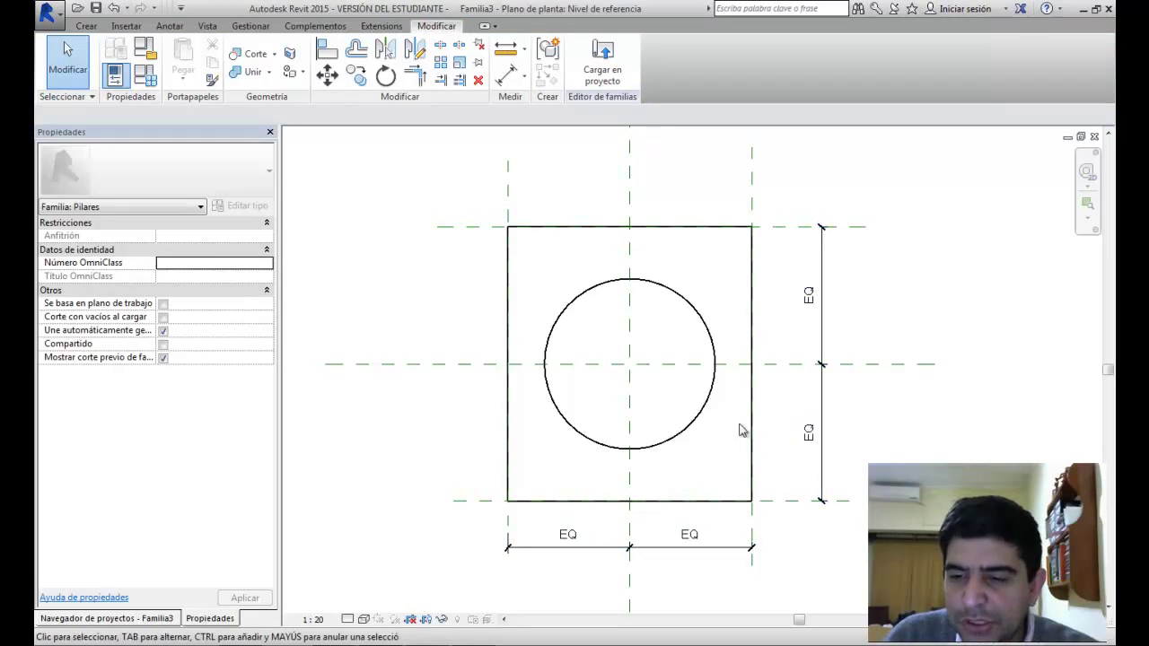
Step: Flex the equal constraints by moving the right reference plane to 940 mm from centre and the lower plane inward to about 800 mm from centre
left_click(753, 525)
left_click_drag(754, 523, 772, 525)
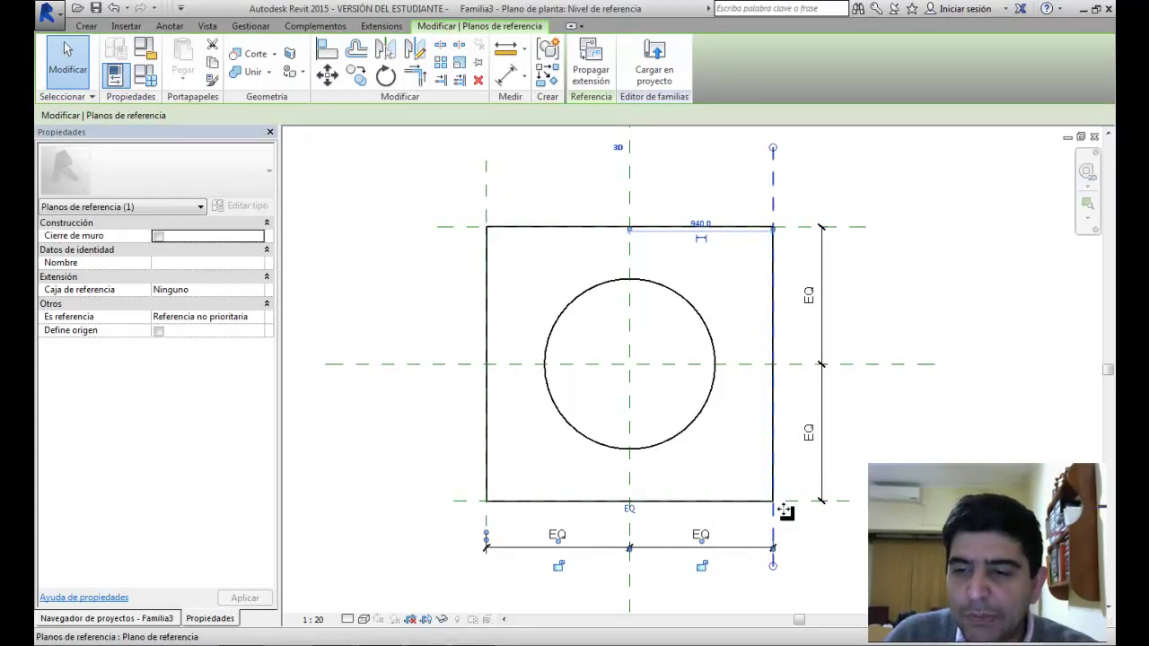
left_click(795, 501)
left_click_drag(795, 501, 853, 485)
left_click(878, 447)
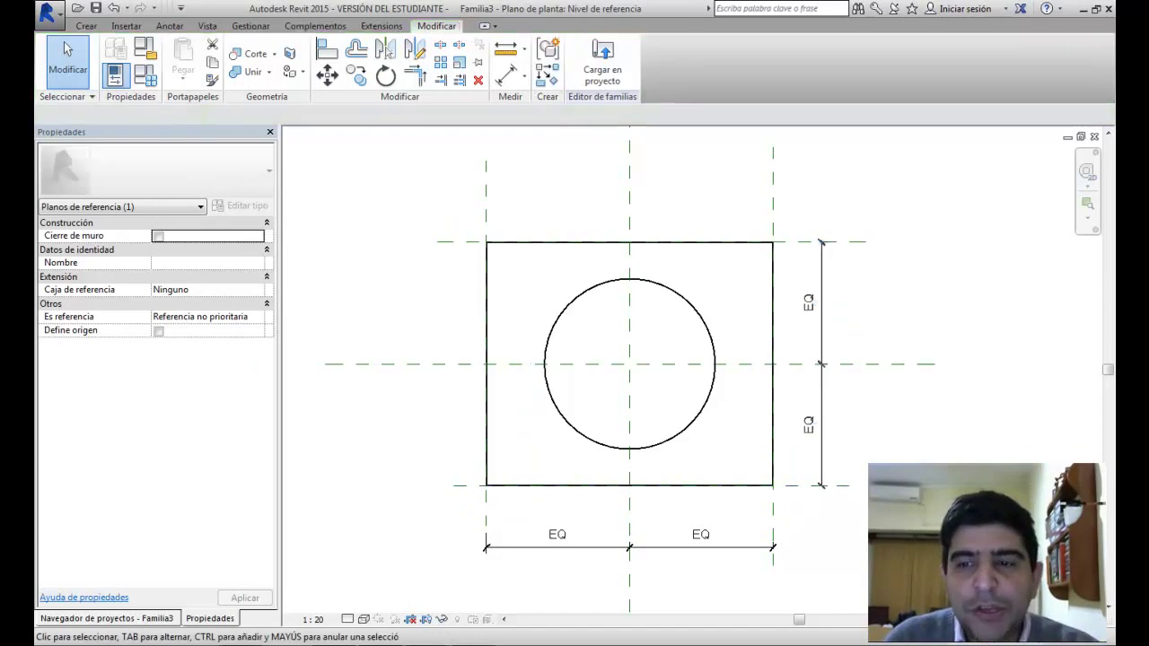
Step: Add overall aligned dimensions between the outer reference planes, one for the base's width and one for its depth
middle_click_drag(880, 451, 918, 432)
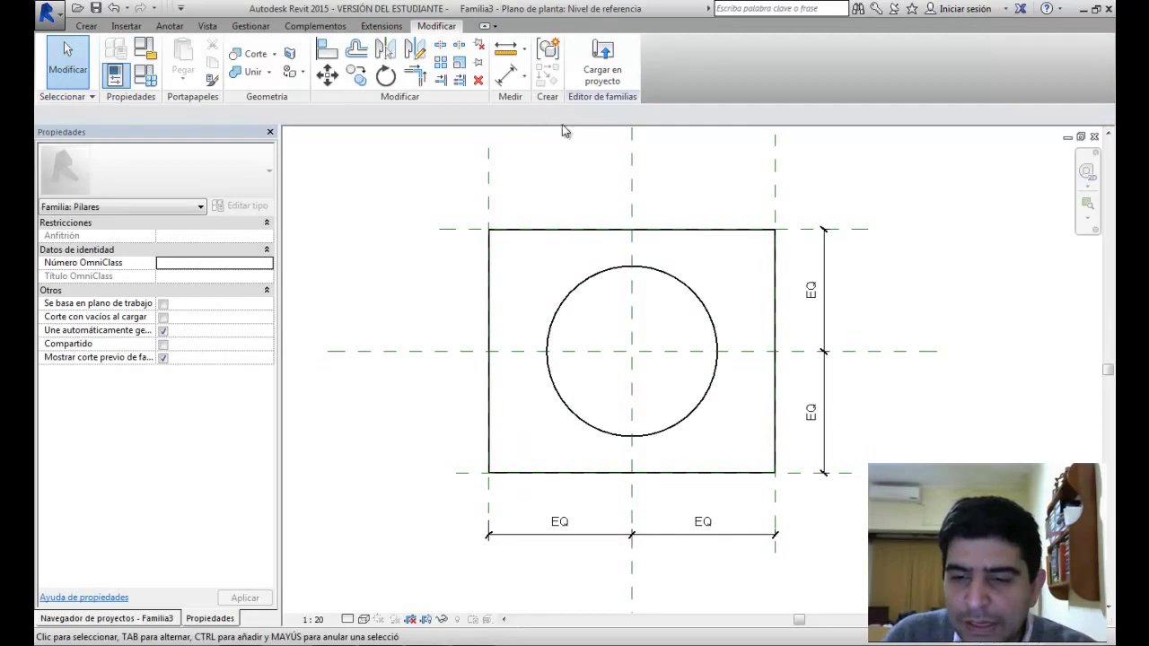
left_click(506, 83)
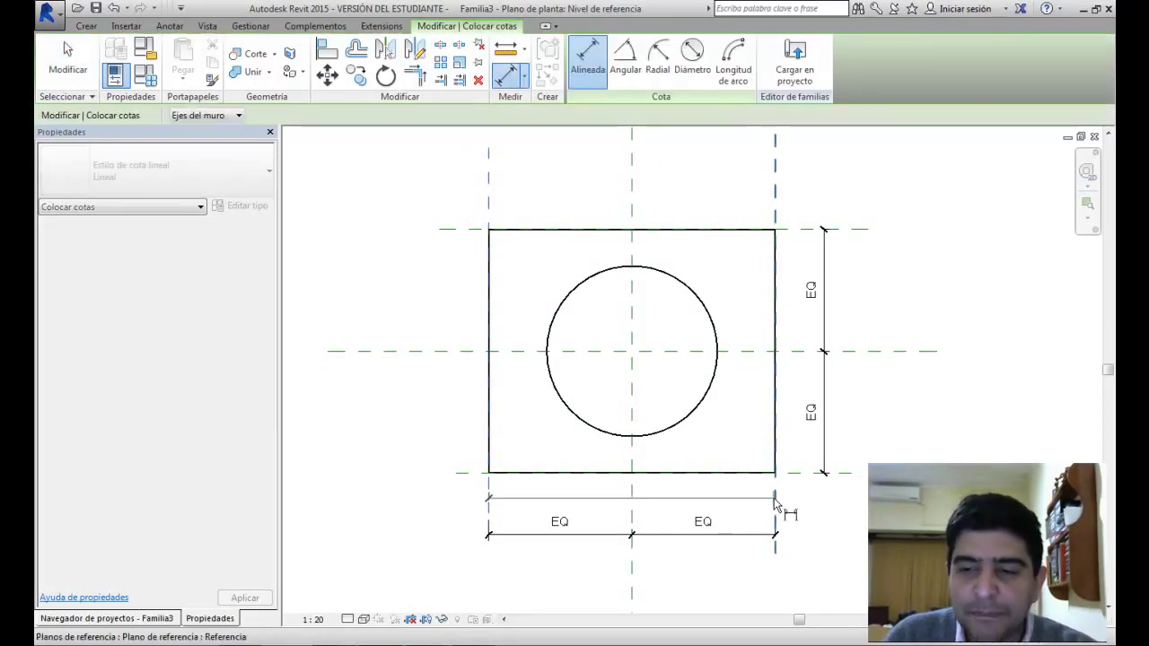
left_click(776, 523)
left_click(789, 583)
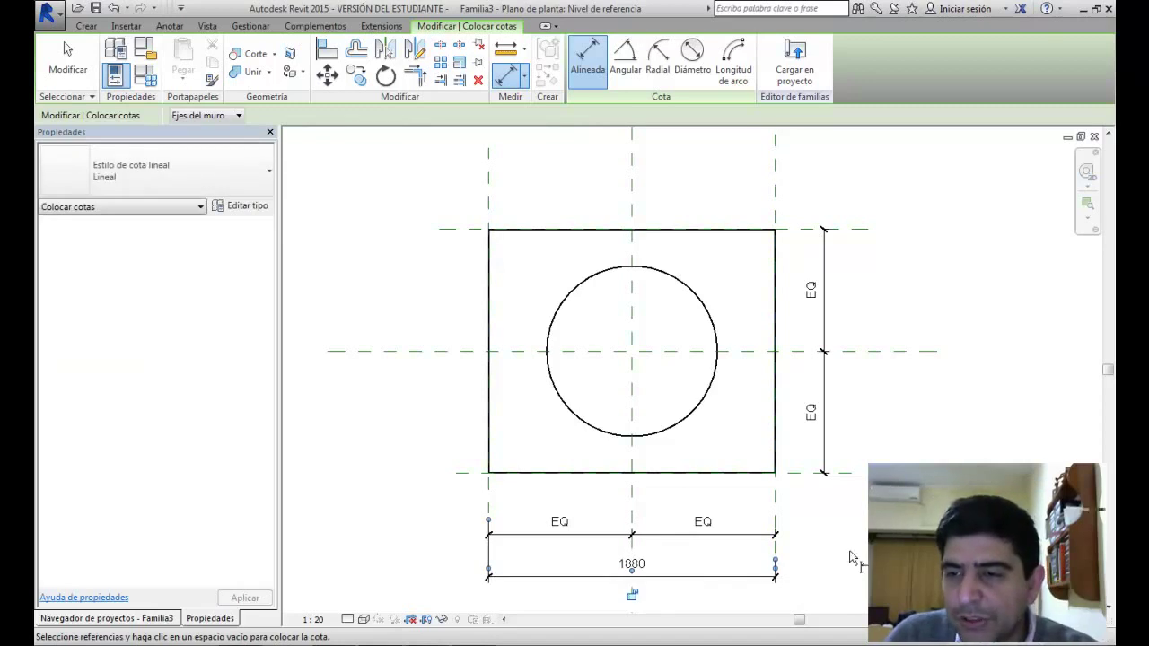
left_click(850, 473)
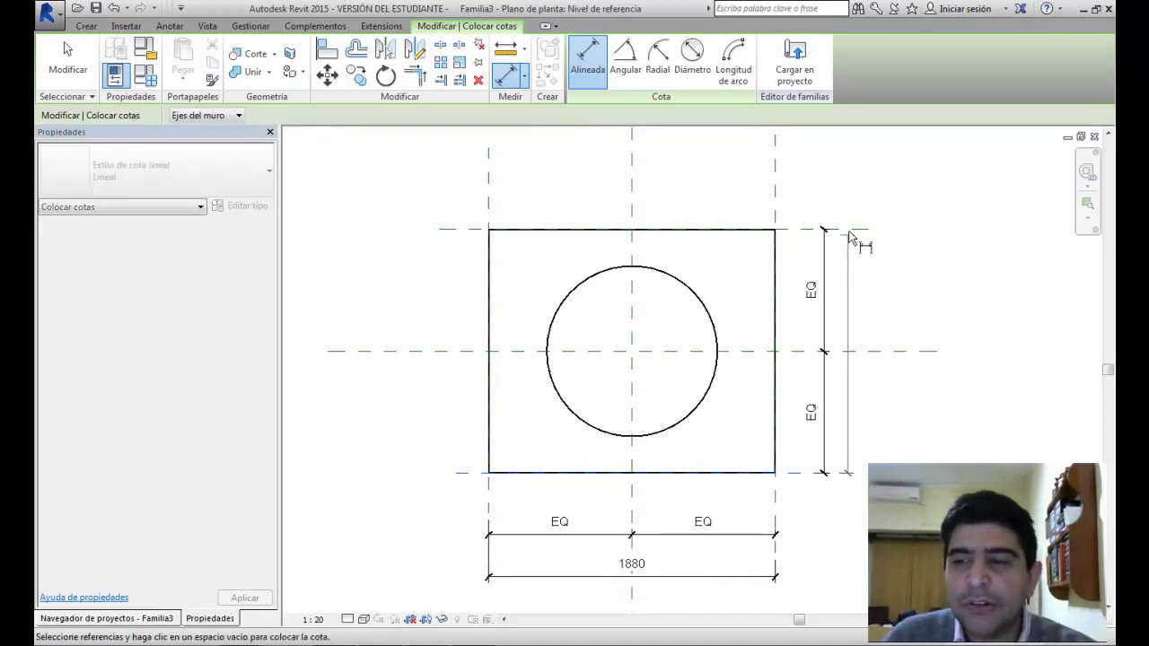
left_click(862, 231)
left_click(875, 256)
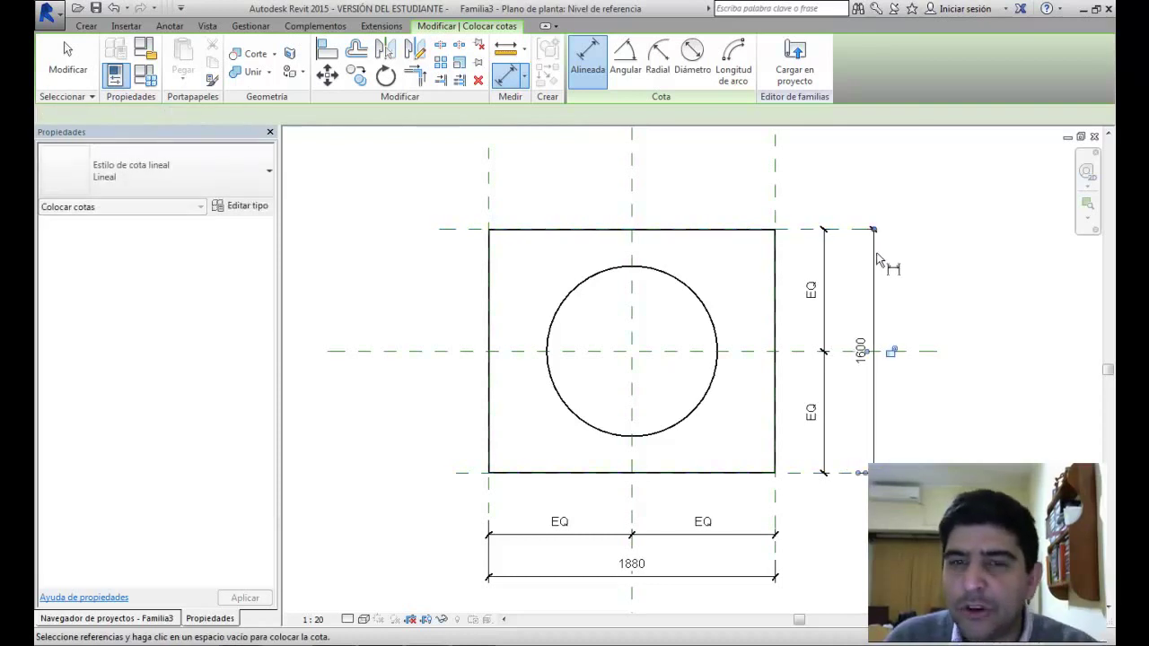
key("Escape")
key("Escape")
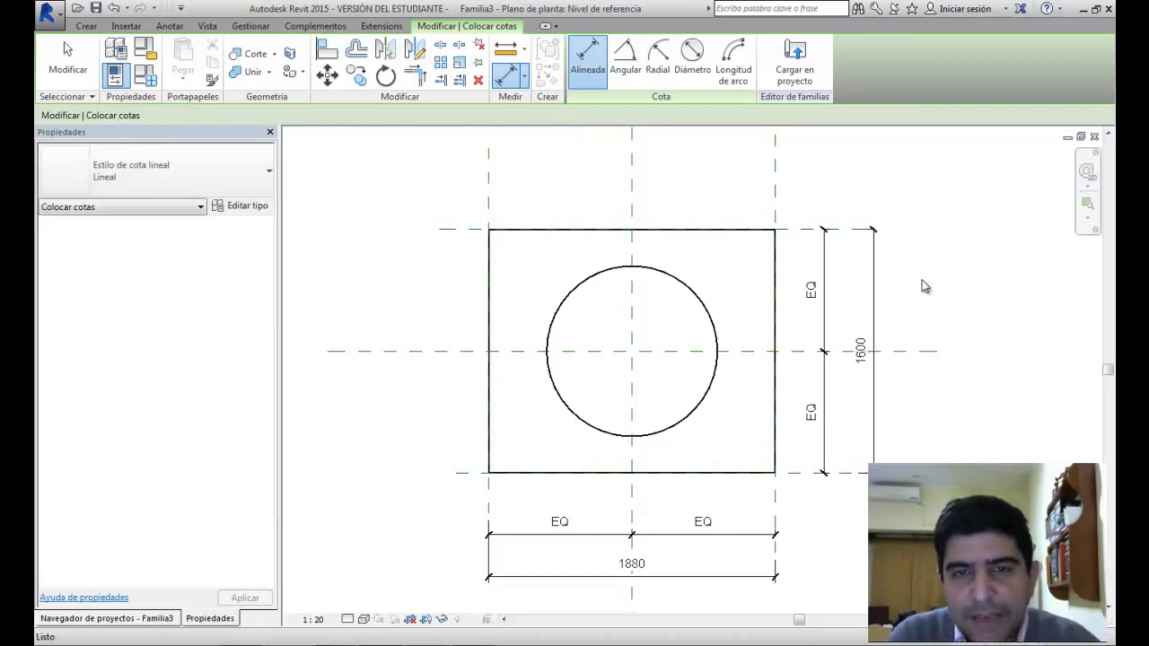
Step: Label the overall width dimension with a new family parameter named Ancho, kept as a type parameter
middle_click_drag(931, 290, 936, 265)
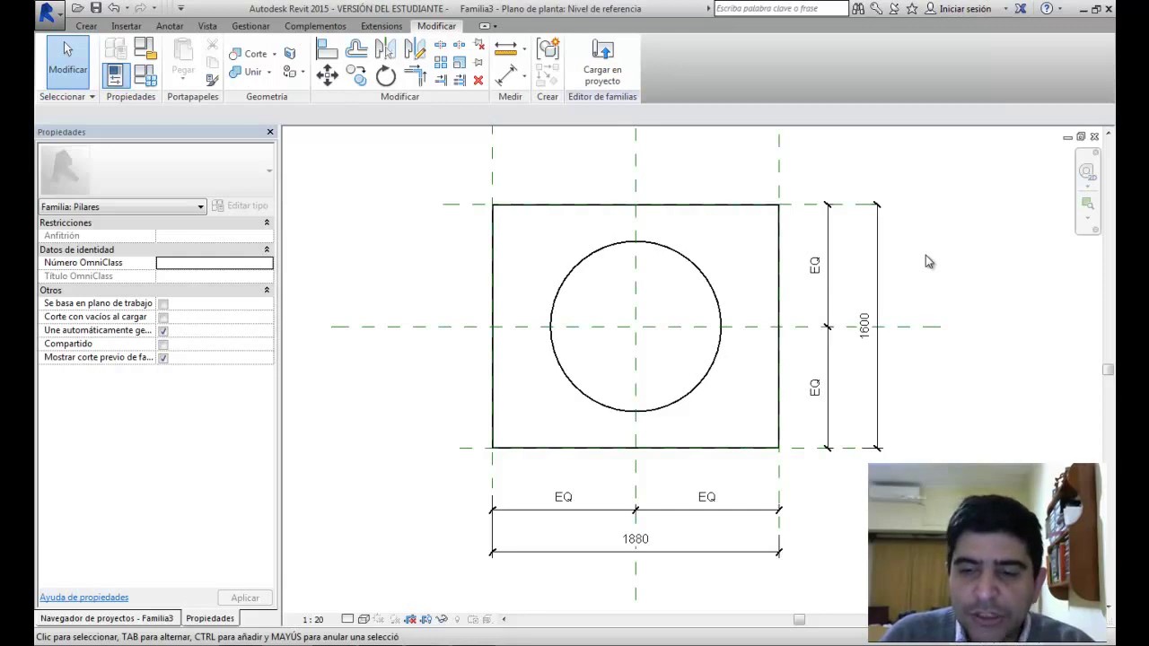
left_click(650, 552)
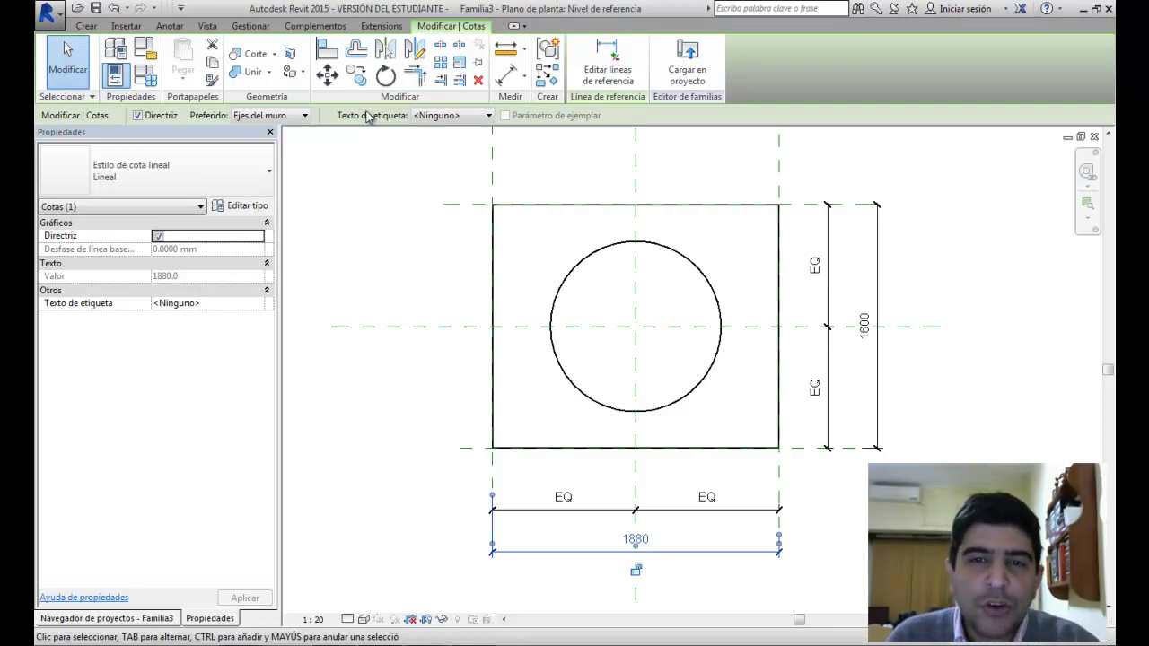
left_click(436, 116)
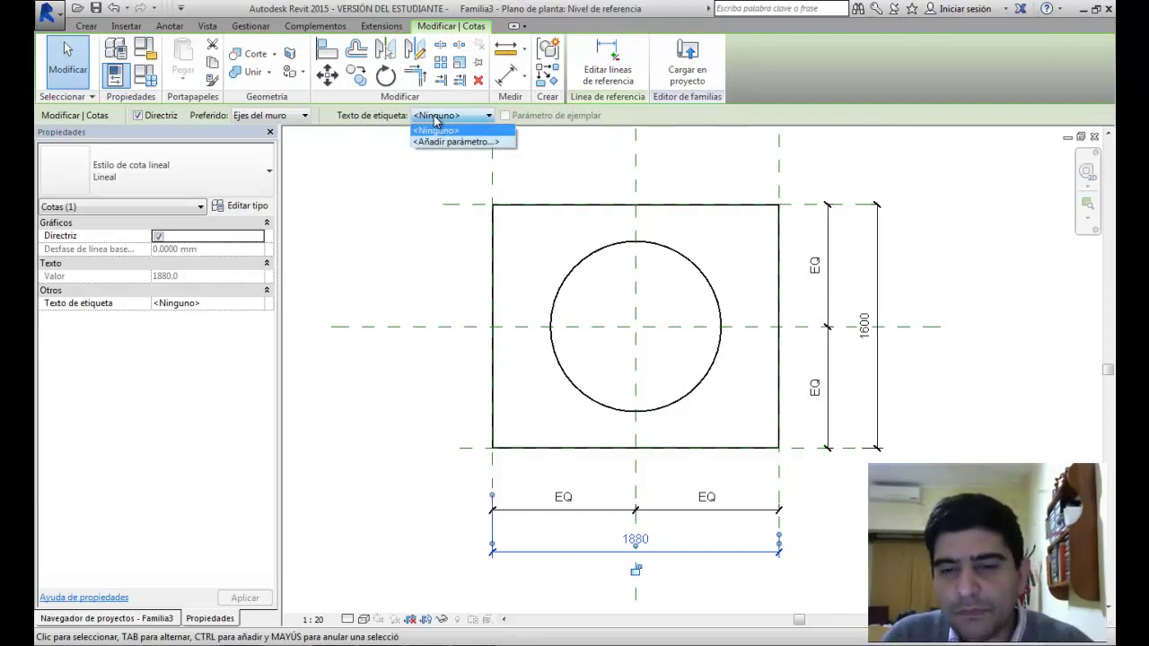
left_click(450, 142)
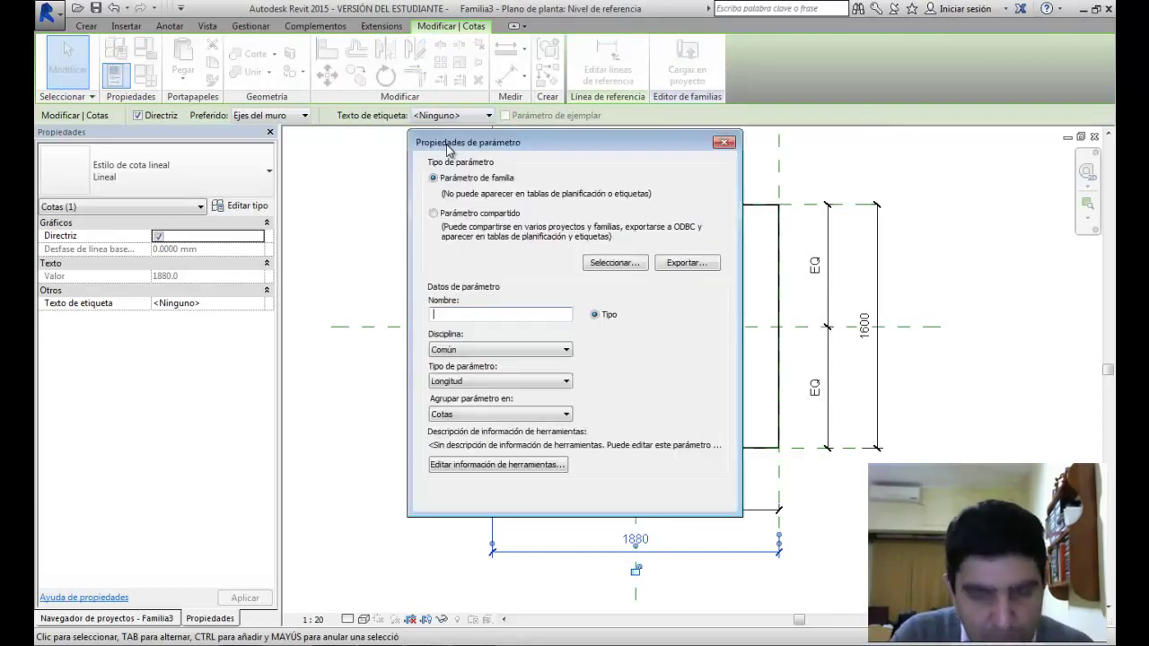
type("Ancho")
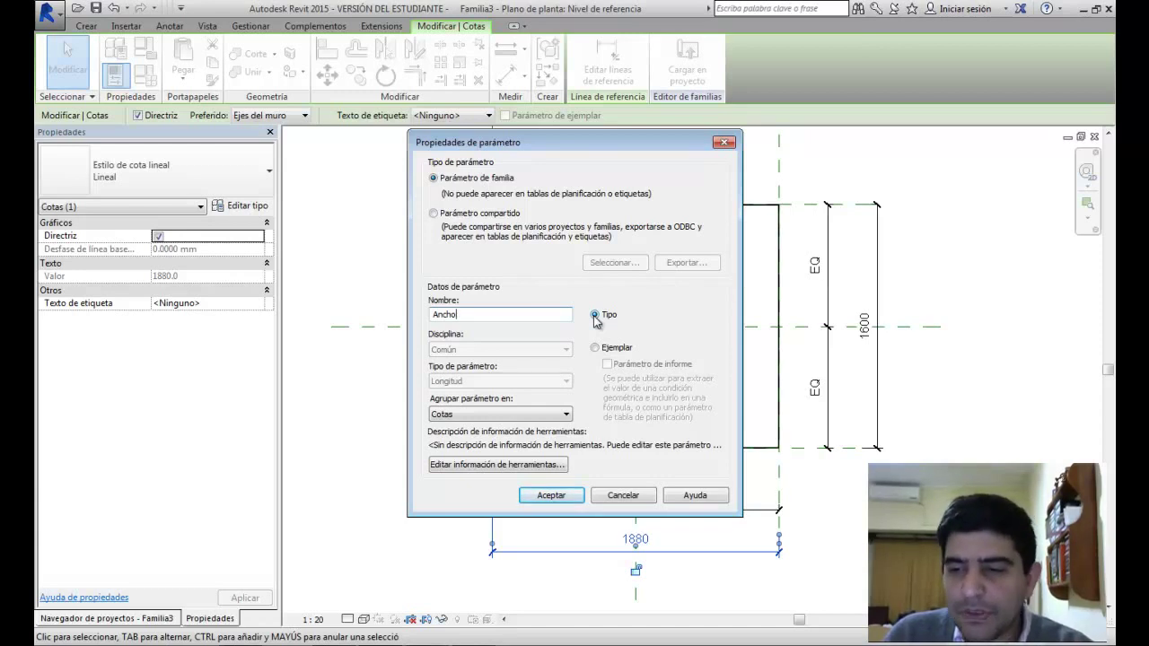
left_click(544, 499)
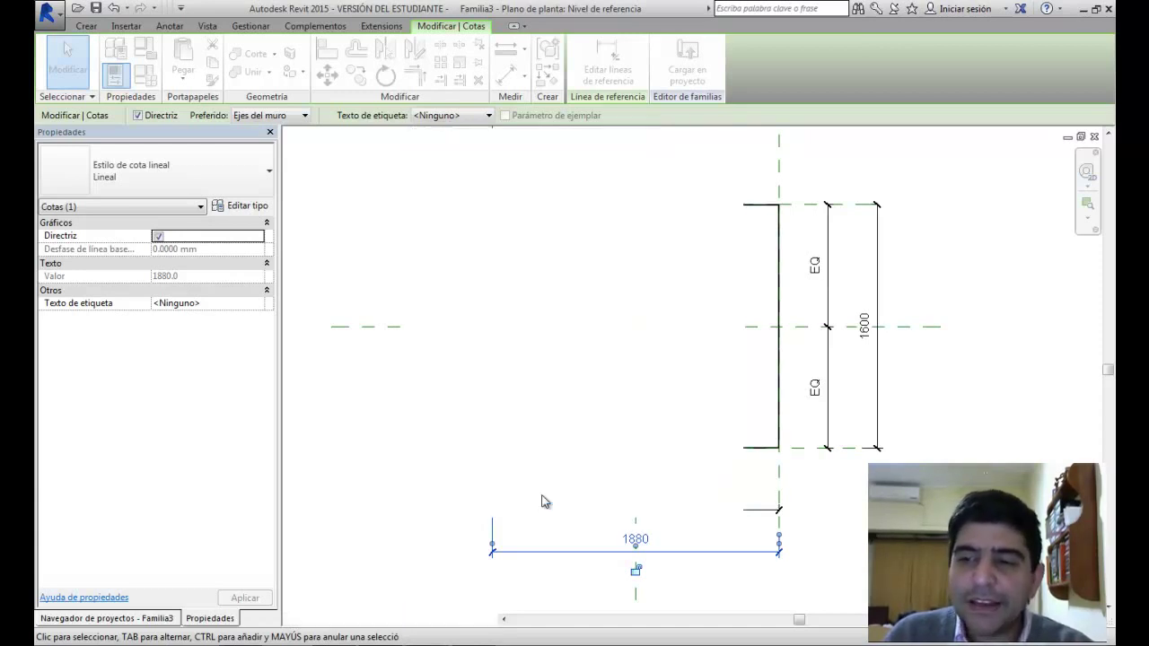
Step: Label the overall depth dimension of the base with the existing Ancho parameter
left_click(880, 366)
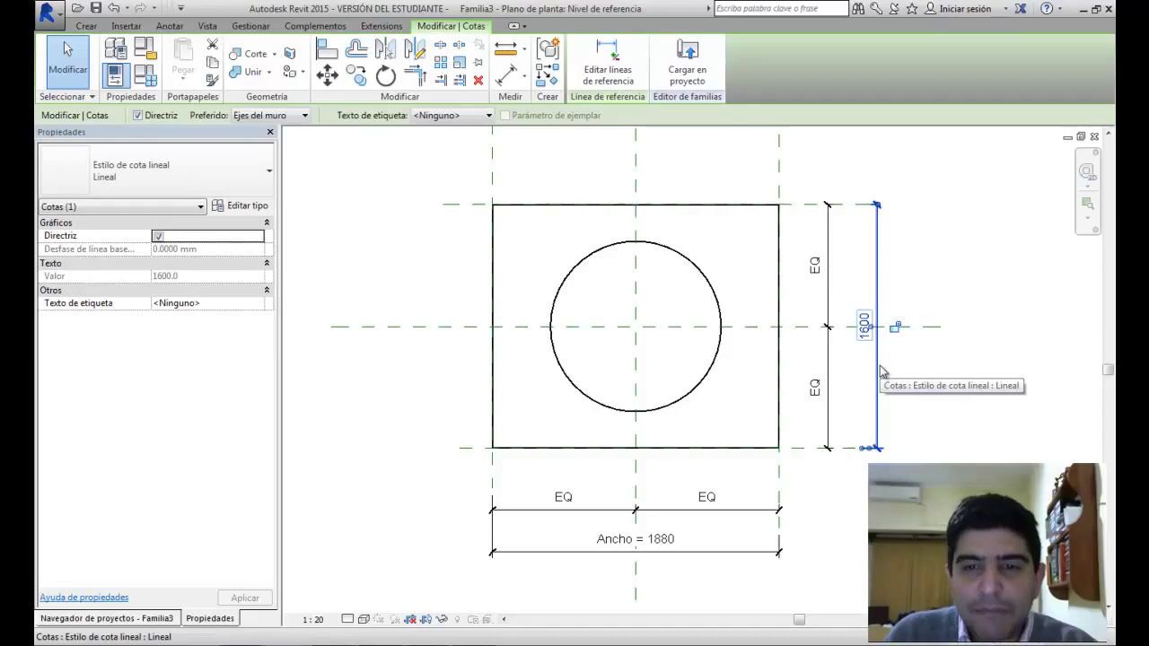
left_click(447, 116)
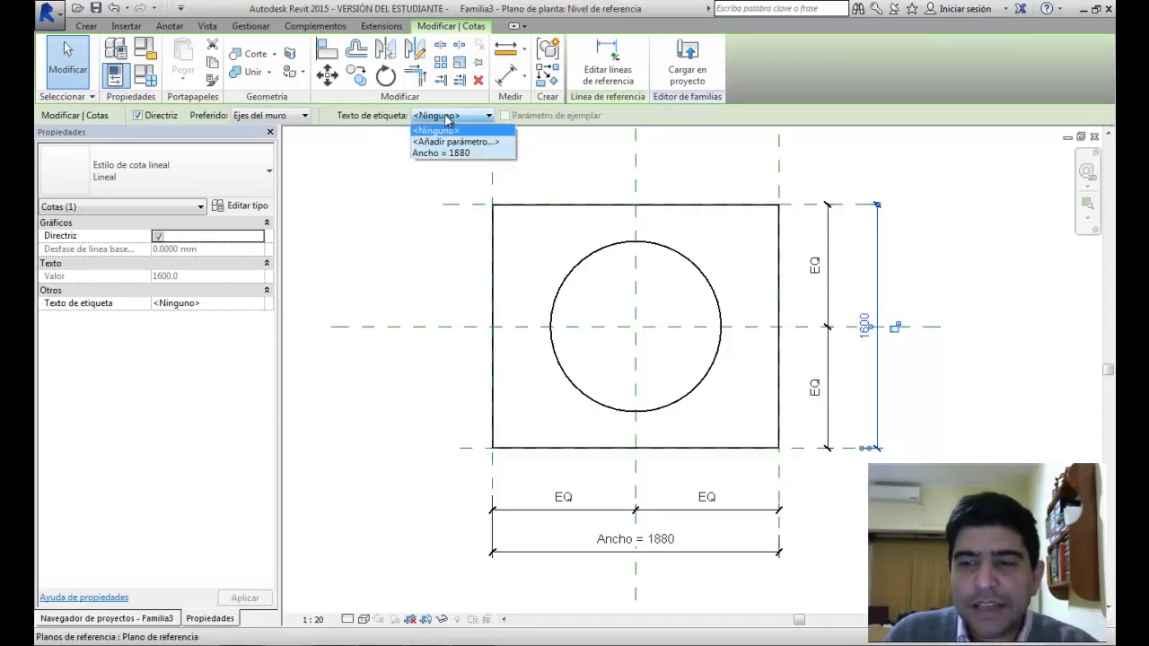
left_click(442, 155)
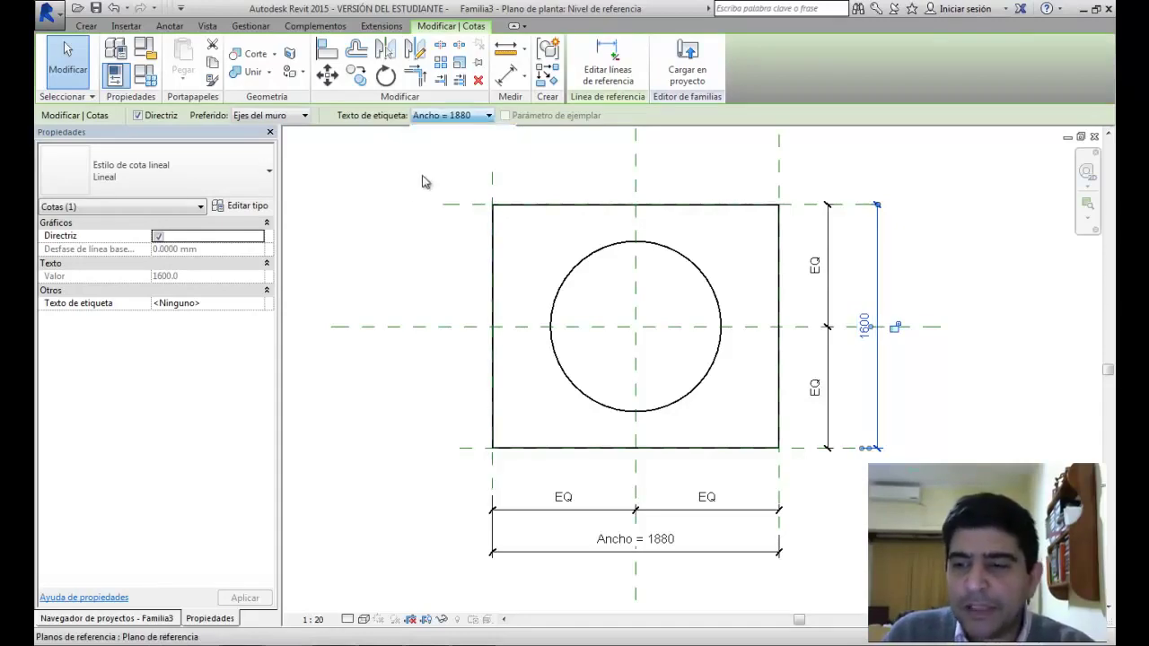
left_click(387, 220)
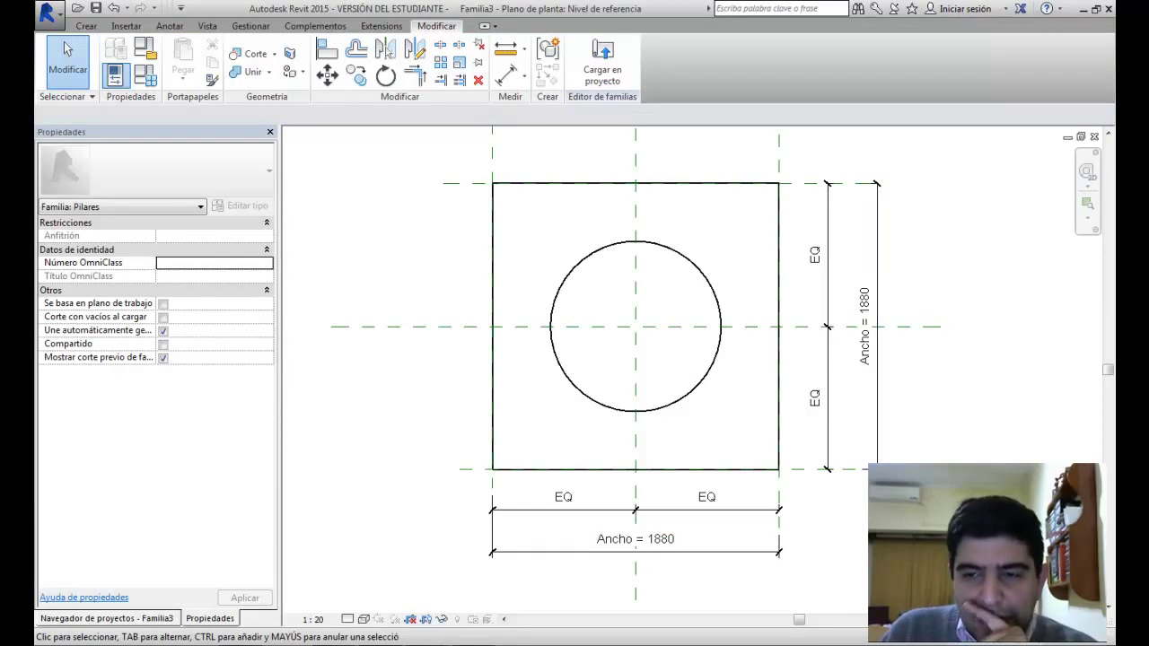
Step: Open the circular shaft's extrusion sketch for editing and add a diameter dimension to its circle
left_click(677, 256)
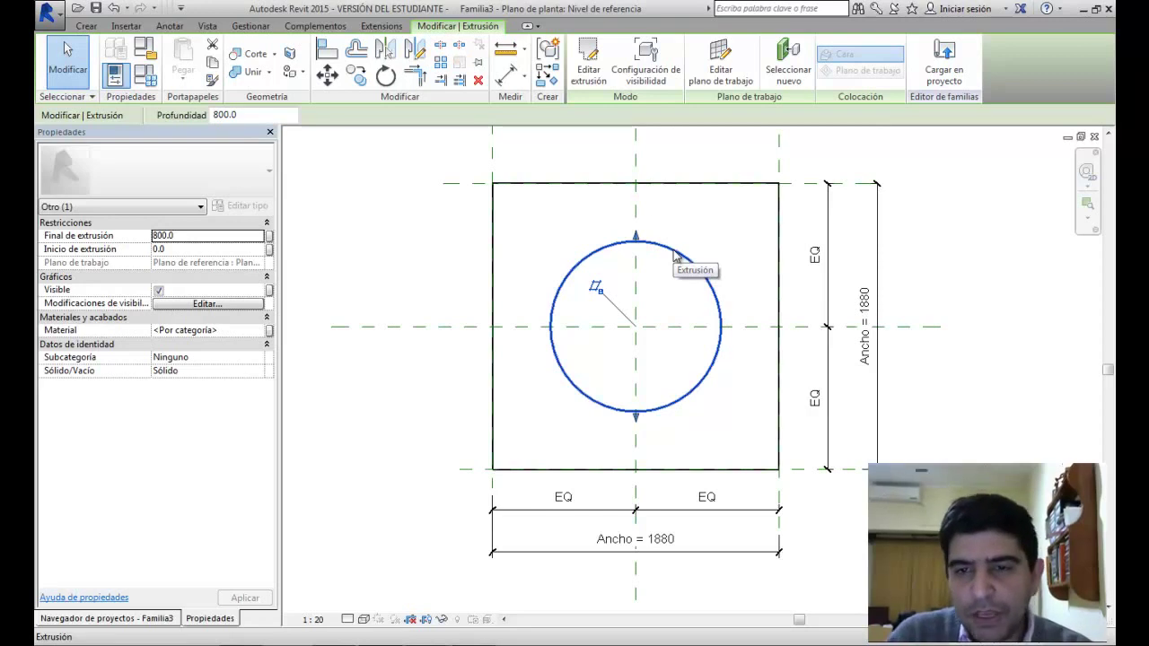
left_click(586, 64)
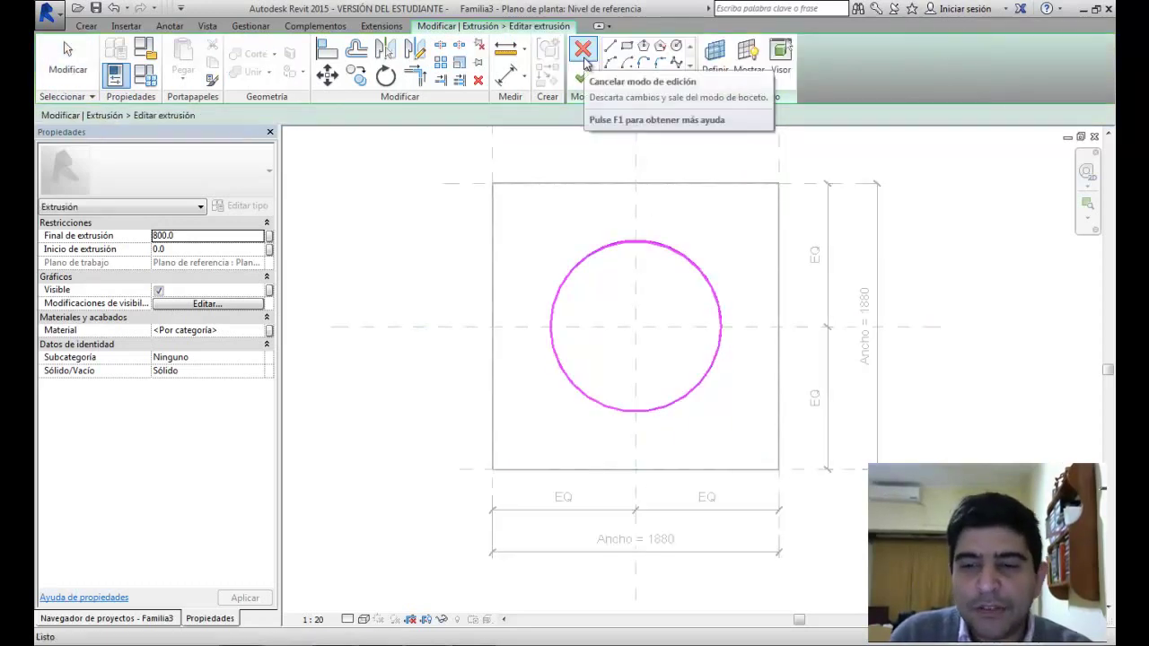
left_click(601, 251)
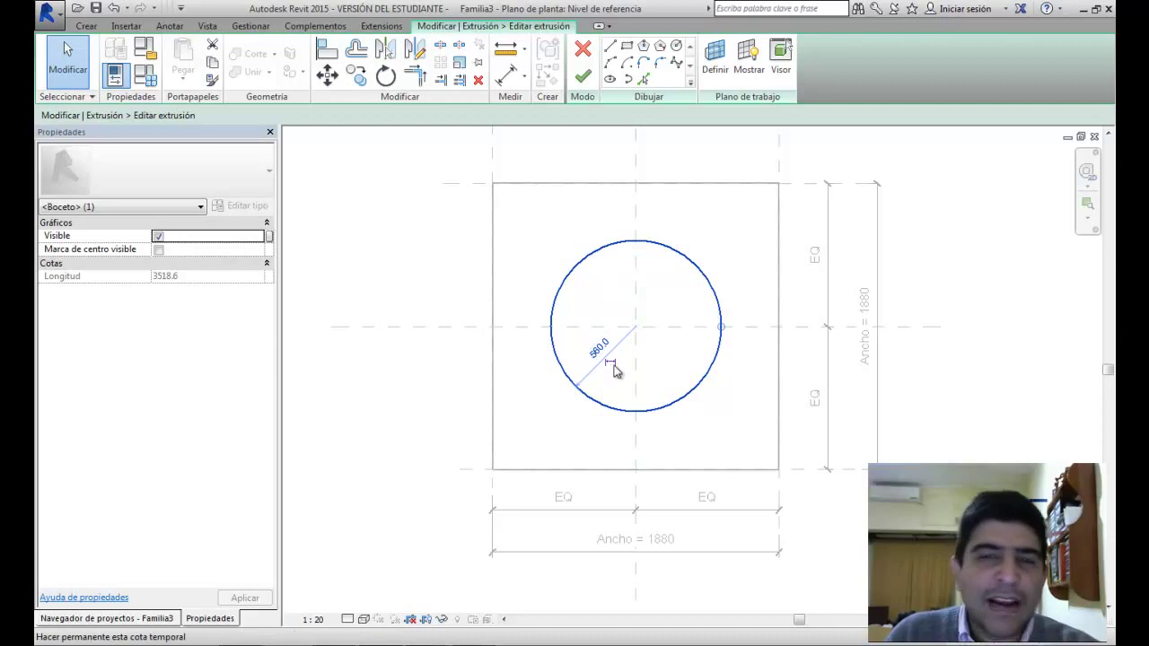
left_click(609, 312)
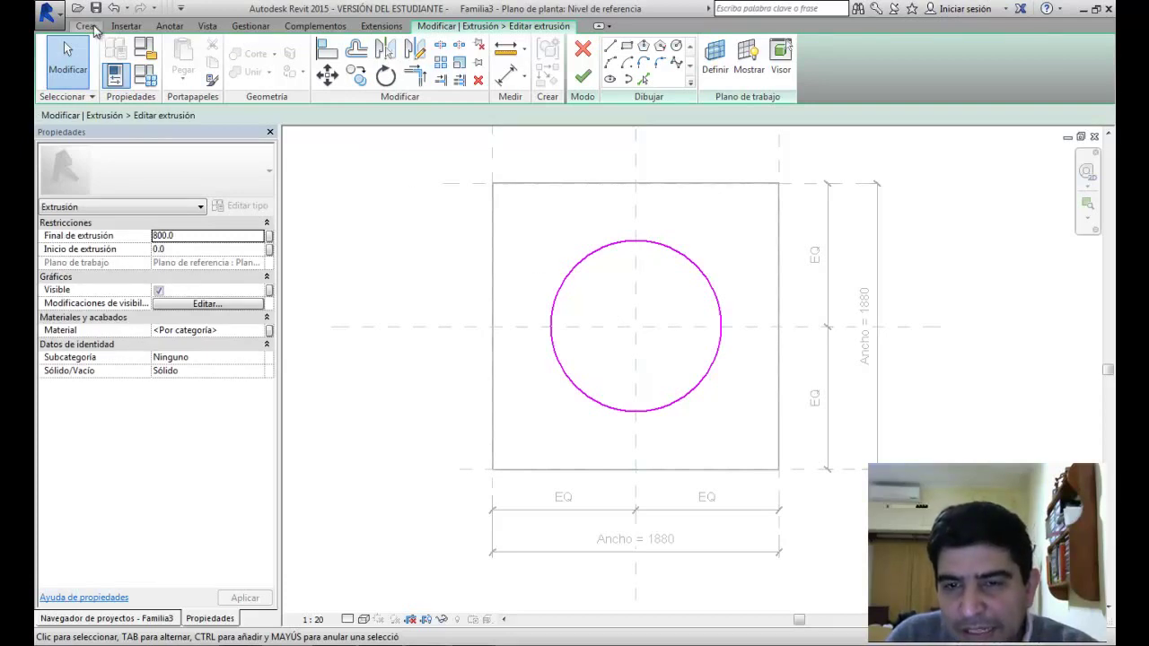
left_click(508, 81)
left_click(508, 80)
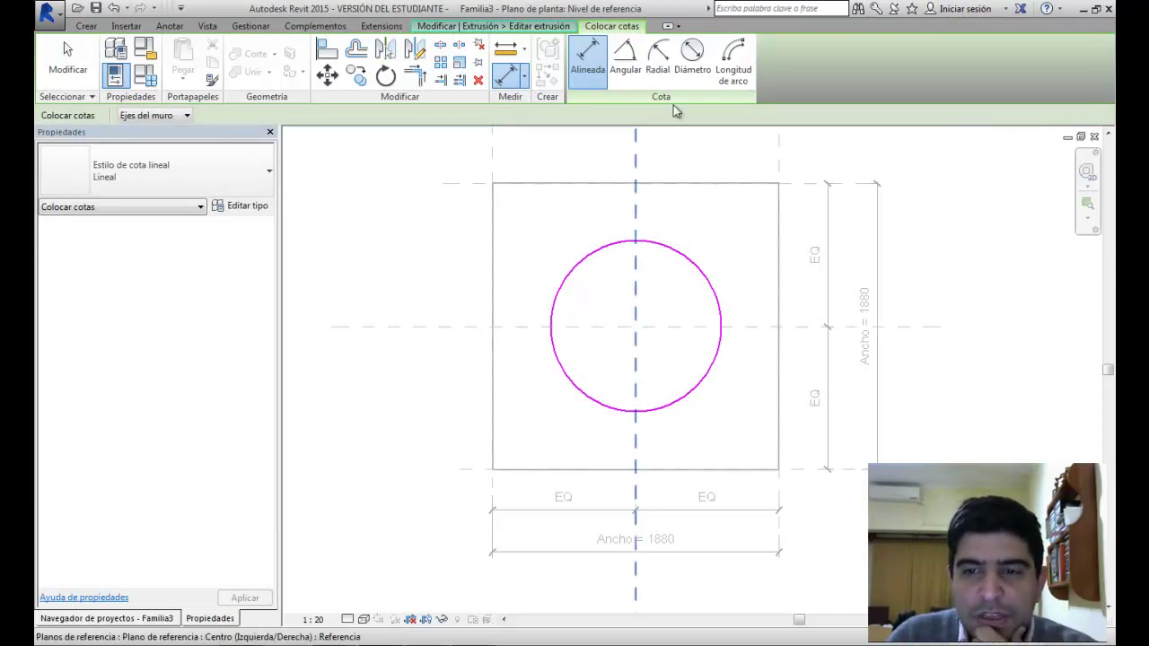
left_click(700, 71)
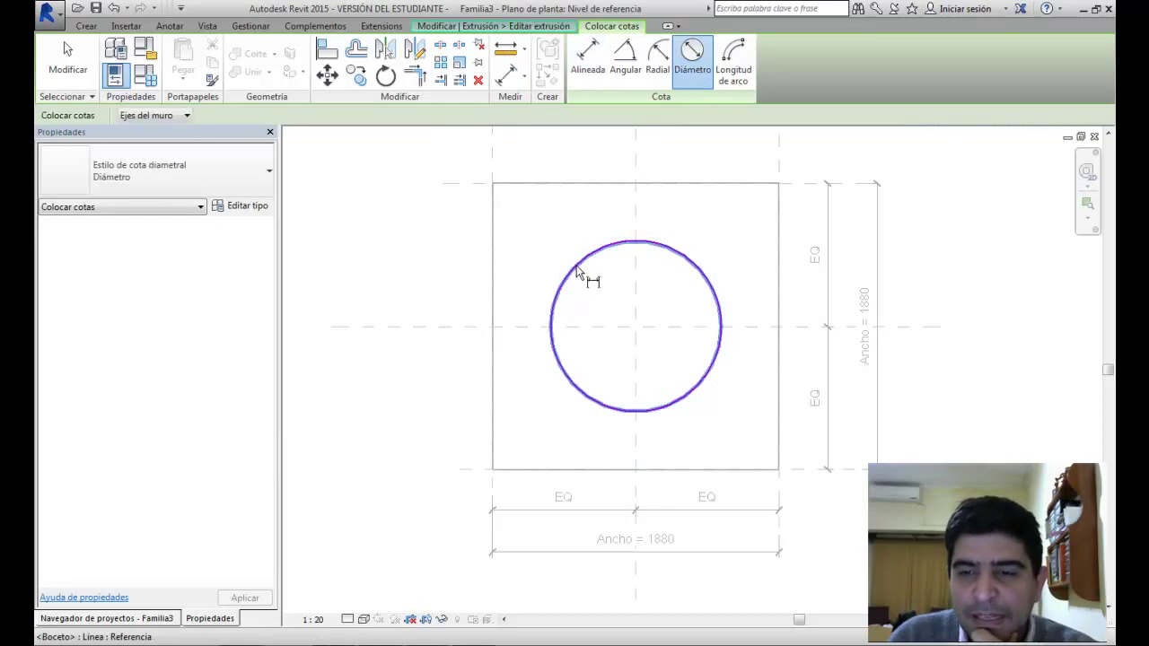
left_click(585, 260)
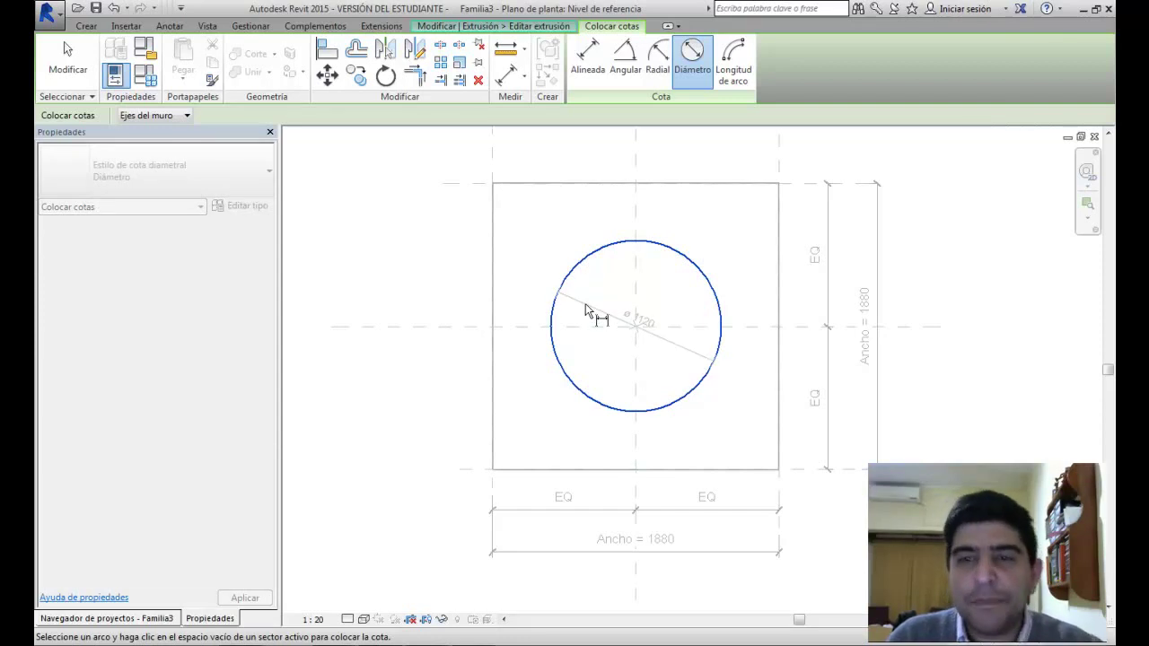
left_click(585, 306)
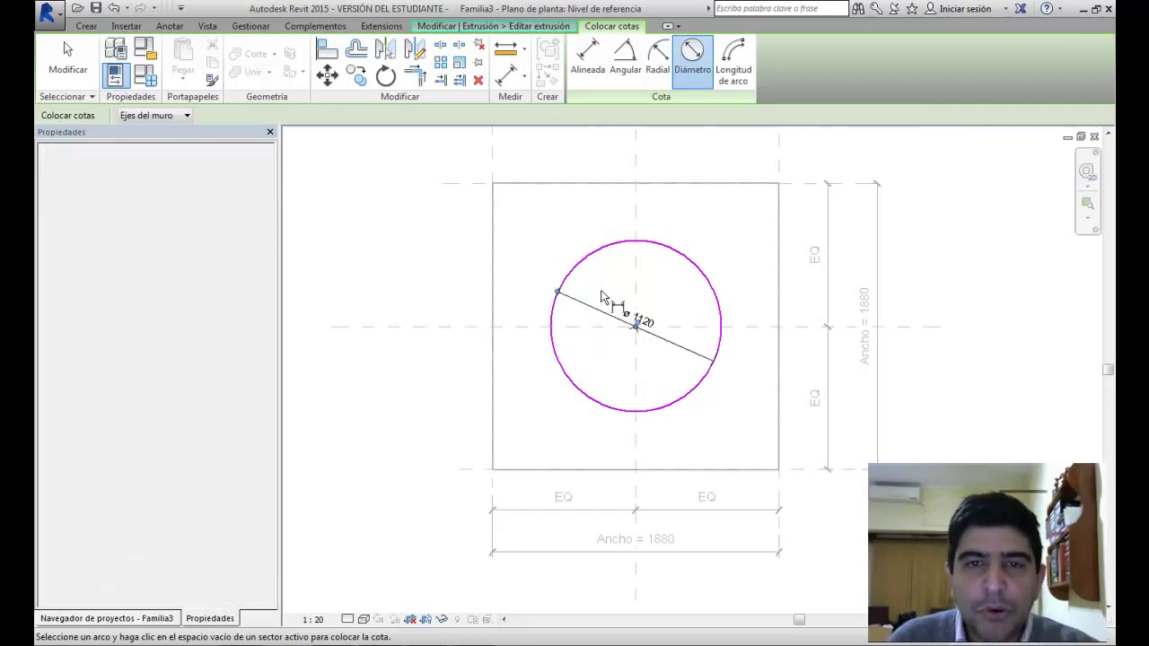
key("Escape")
key("Escape")
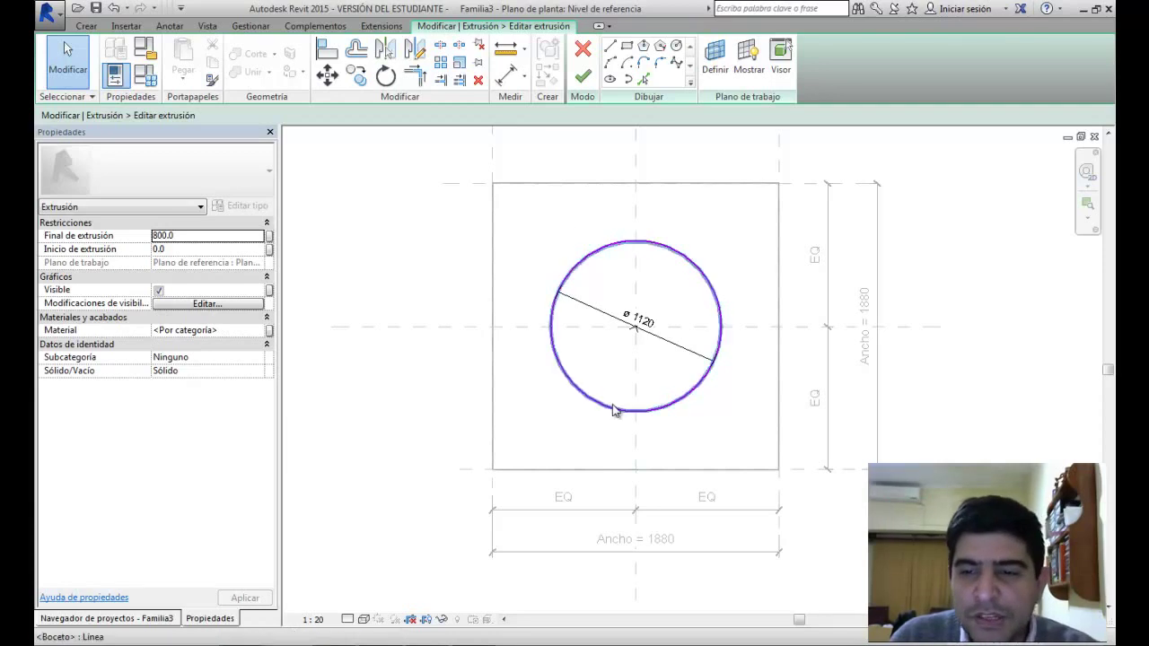
Step: Label the circle's diameter dimension with a new family type parameter named Diametro and finish the extrusion sketch
left_click(631, 325)
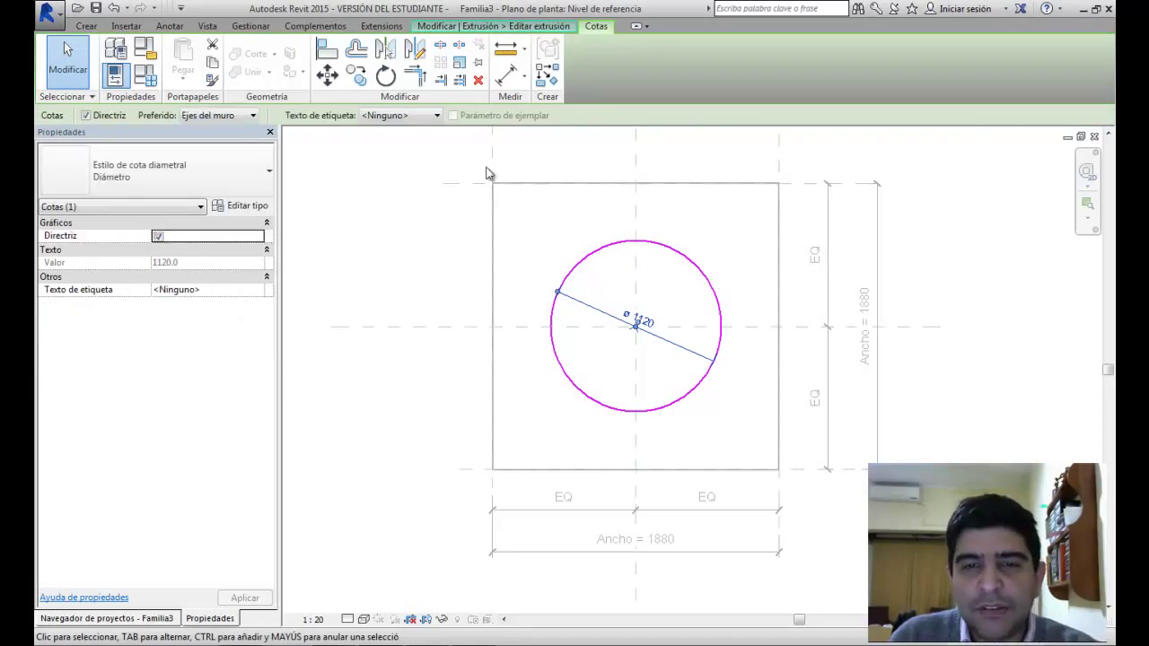
left_click(393, 117)
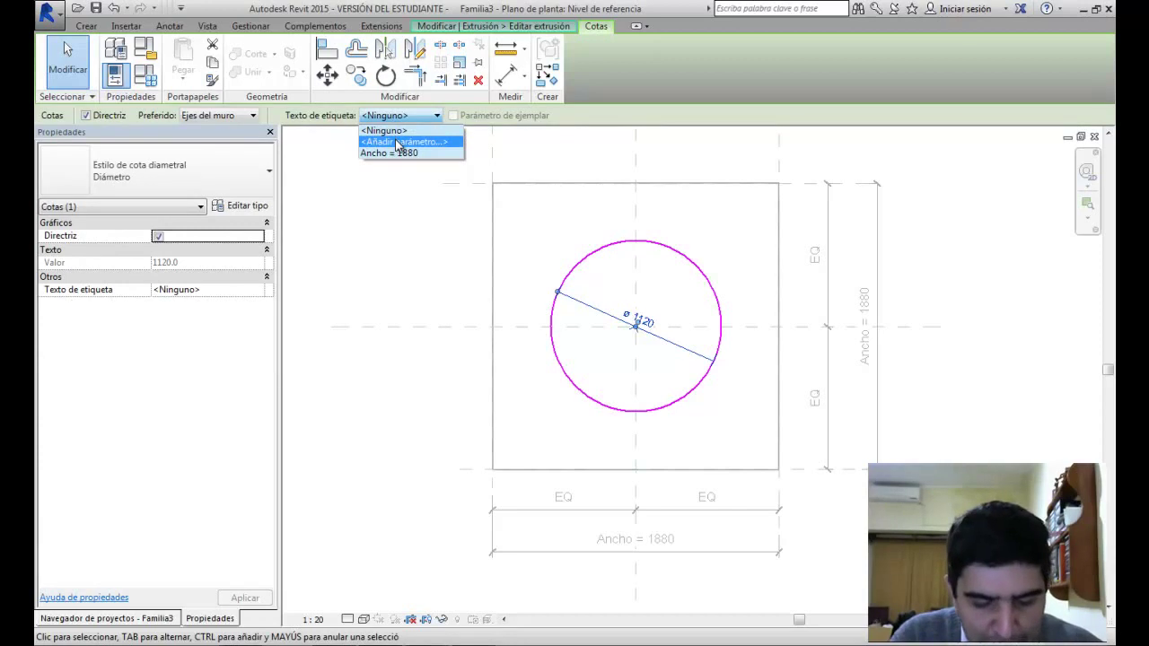
left_click(395, 141)
type("Diametro")
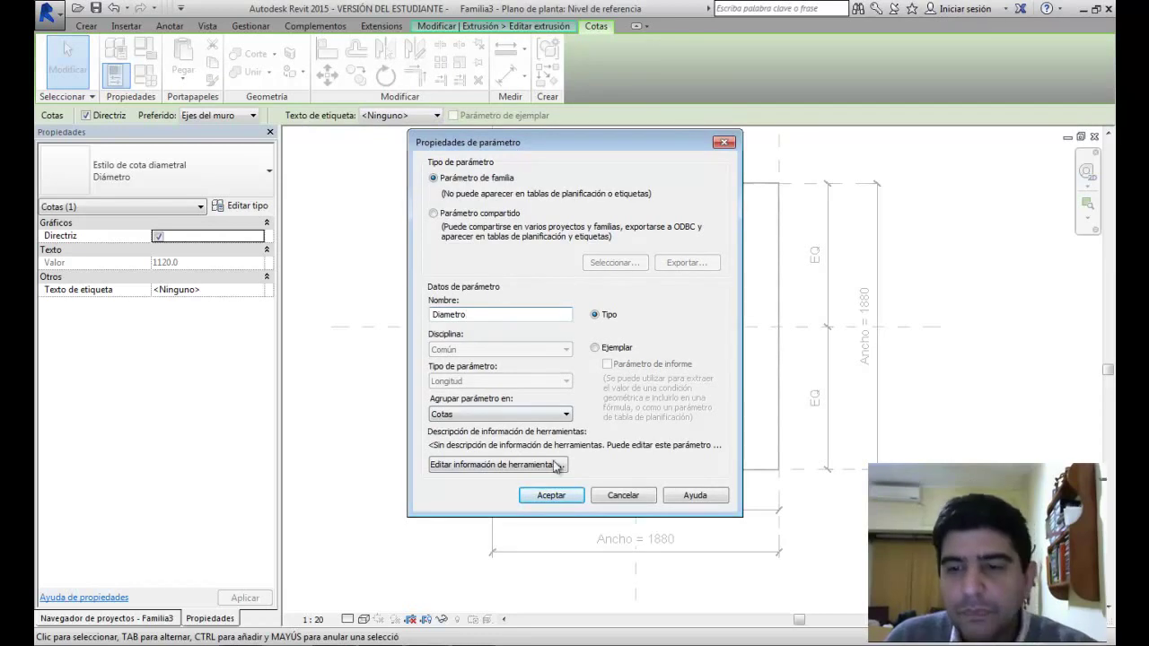
left_click(551, 495)
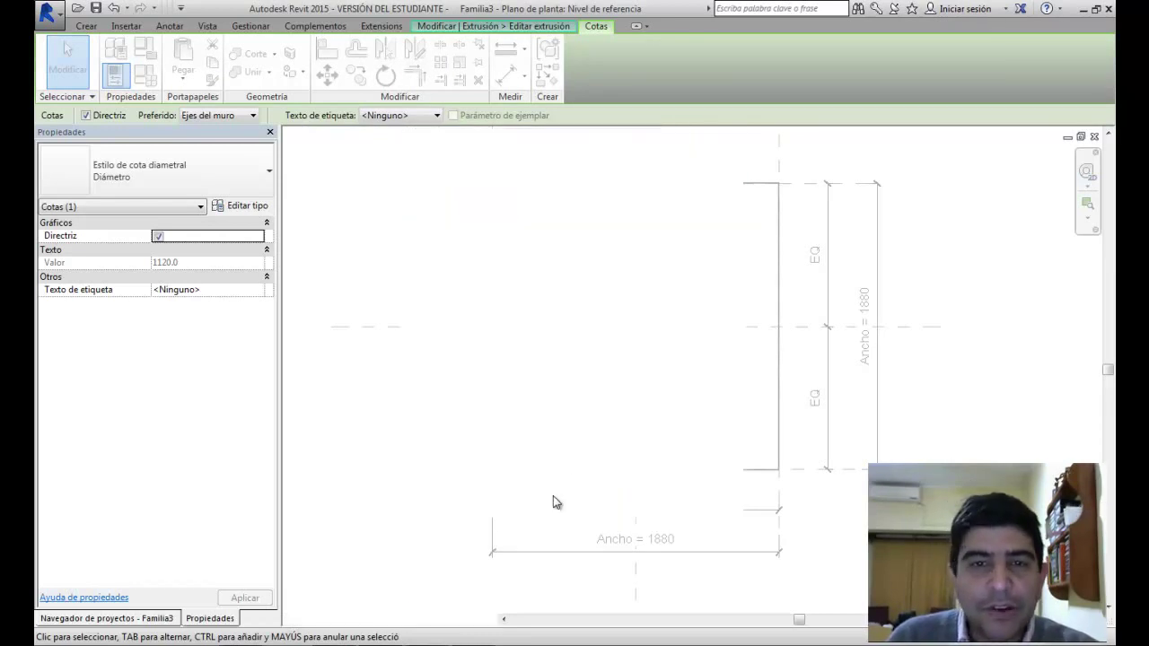
left_click(752, 356)
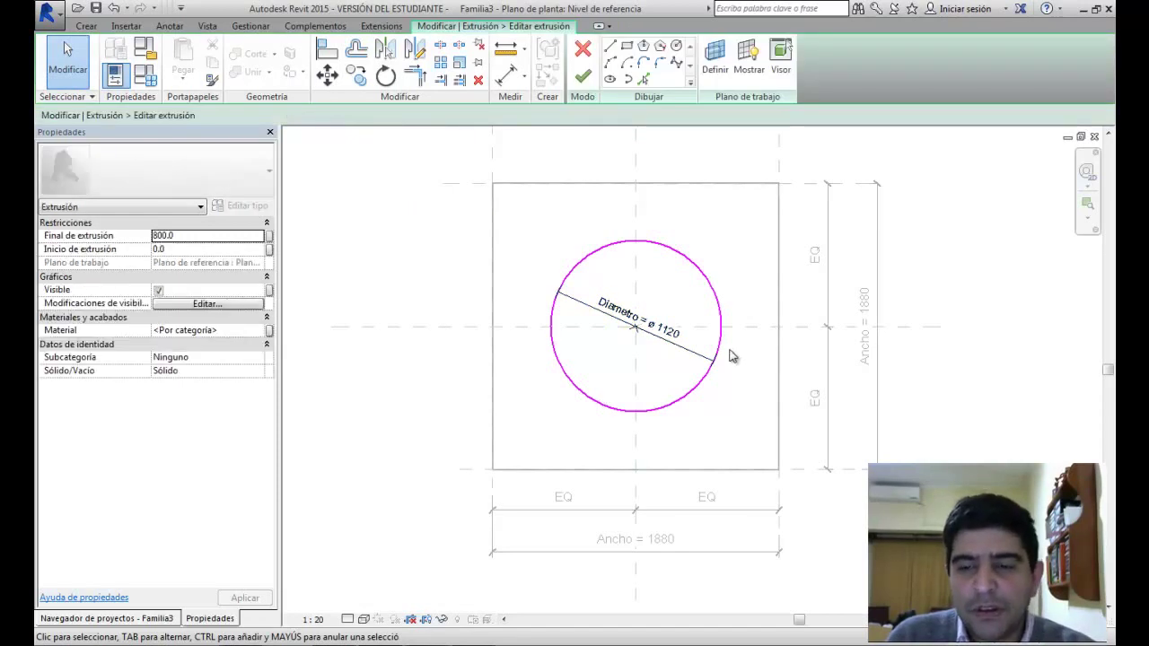
left_click(583, 81)
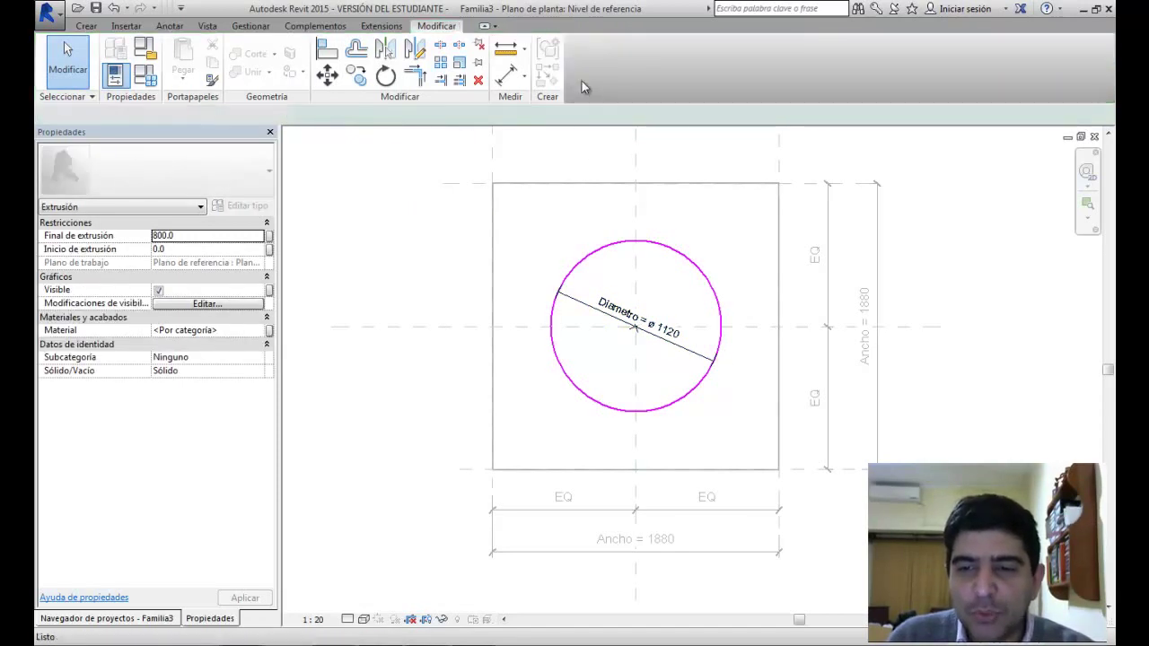
left_click(364, 249)
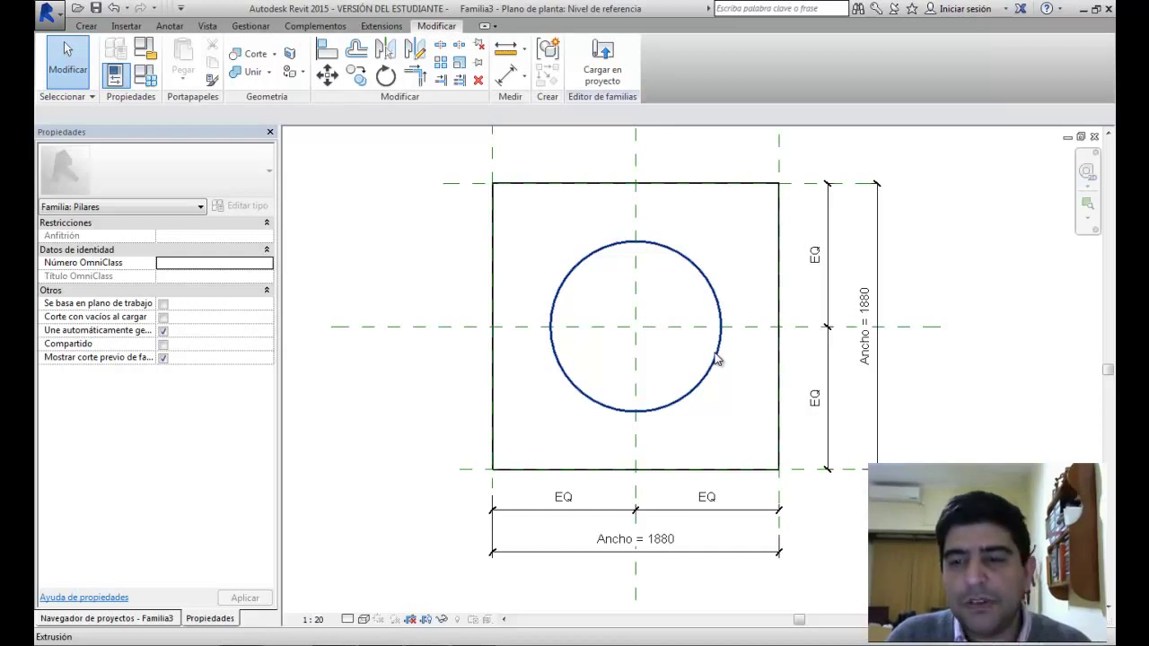
Step: Tile the open plan, elevation and 3D views, and maximise the front elevation
key("w")
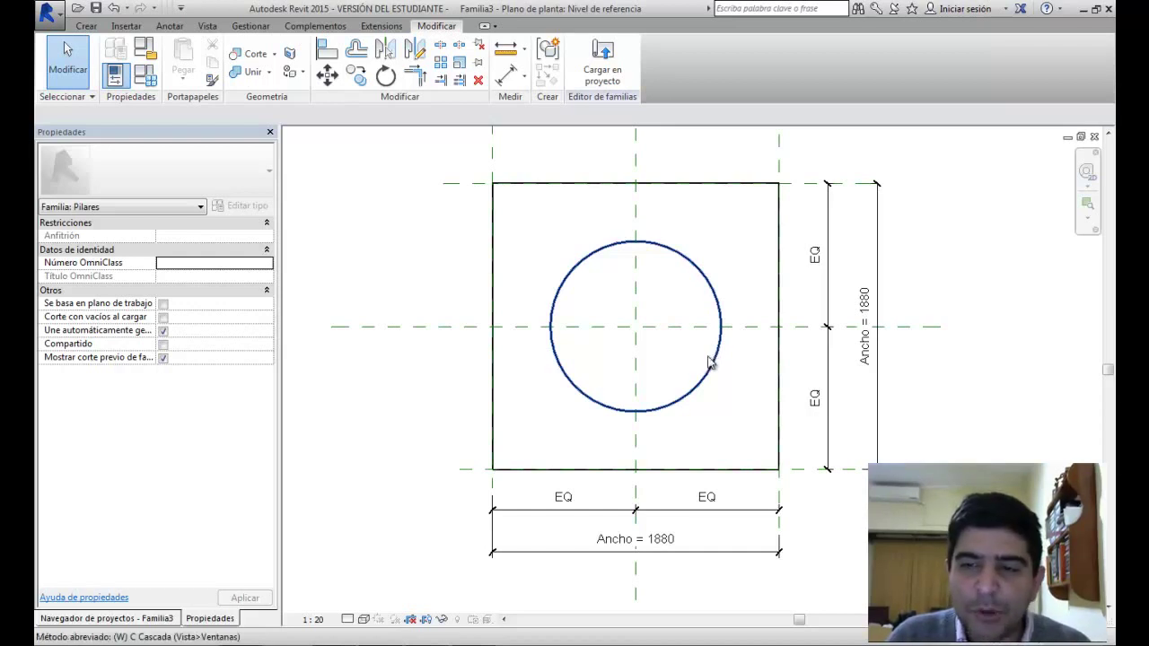
key("t")
left_click(780, 216)
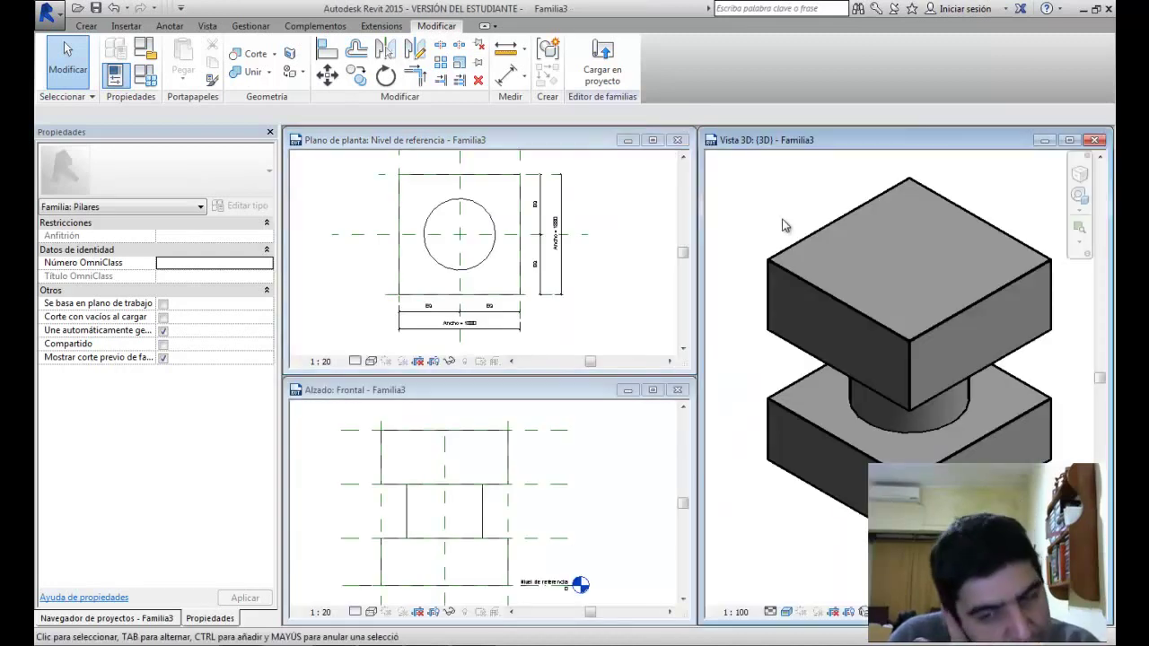
scroll(782, 219, "down", 1)
middle_click_drag(796, 233, 820, 258)
left_click(620, 256)
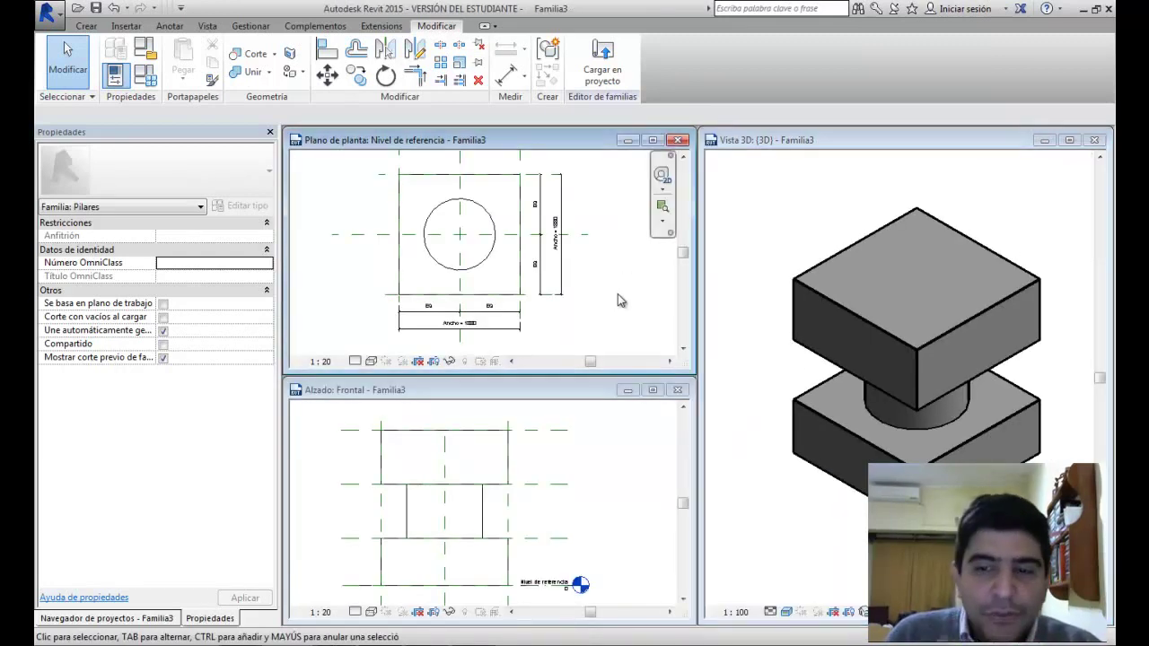
left_click(608, 502)
middle_click_drag(608, 501, 616, 492)
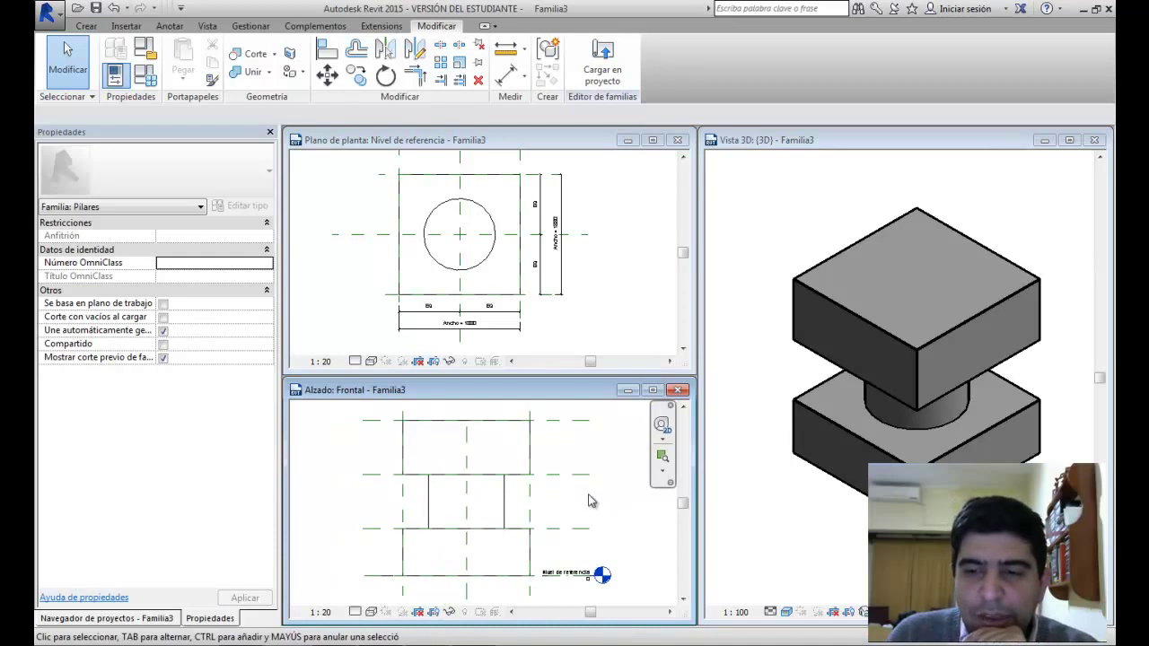
left_click(657, 393)
mouse_move(598, 385)
middle_mouse_down()
mouse_move(541, 353)
mouse_move(767, 509)
middle_mouse_up()
scroll(718, 341, "up", 2)
middle_click_drag(763, 367, 771, 351)
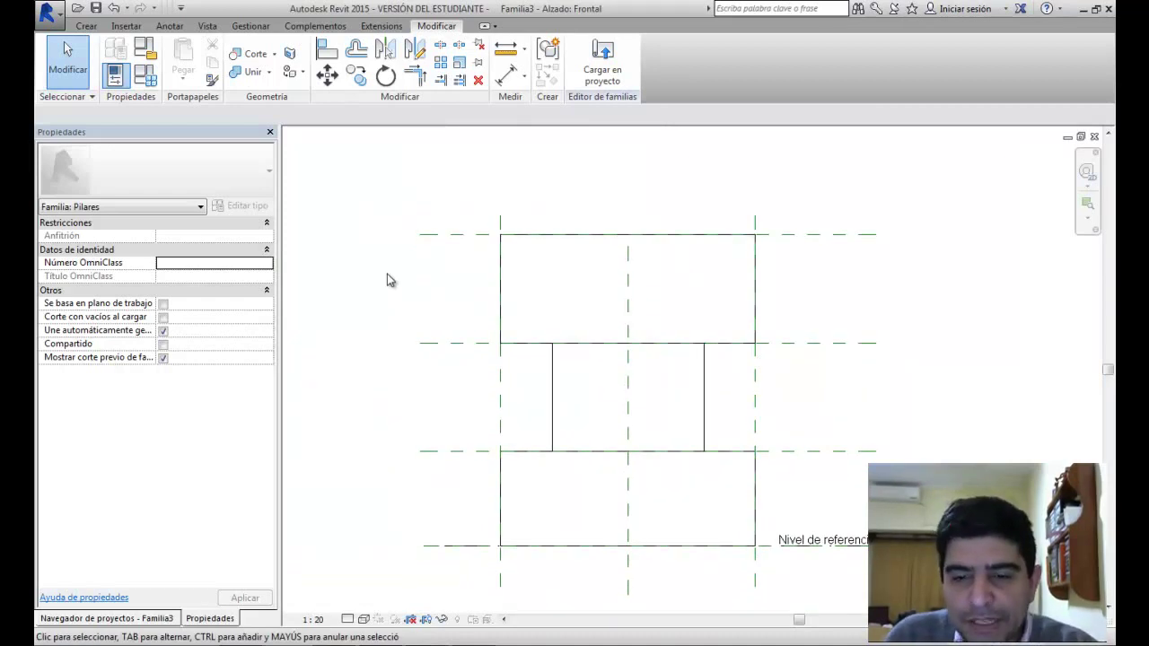
Step: Add an overall aligned height dimension from the reference level to the uppermost reference plane in the front elevation
left_click(508, 75)
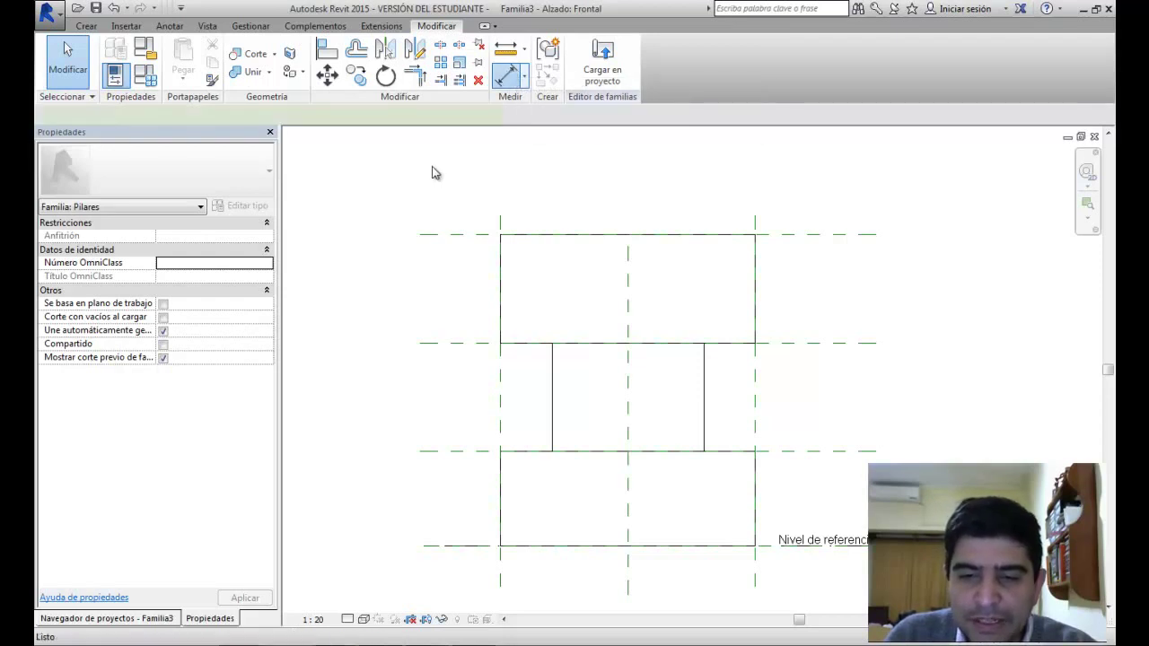
left_click(465, 547)
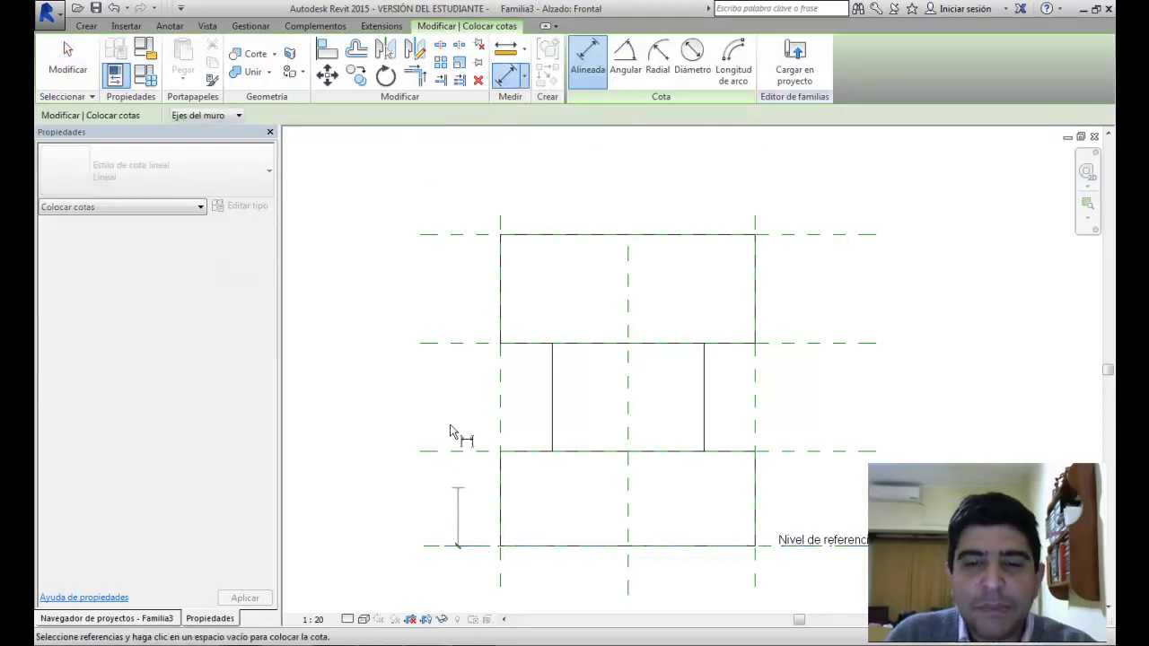
left_click(464, 238)
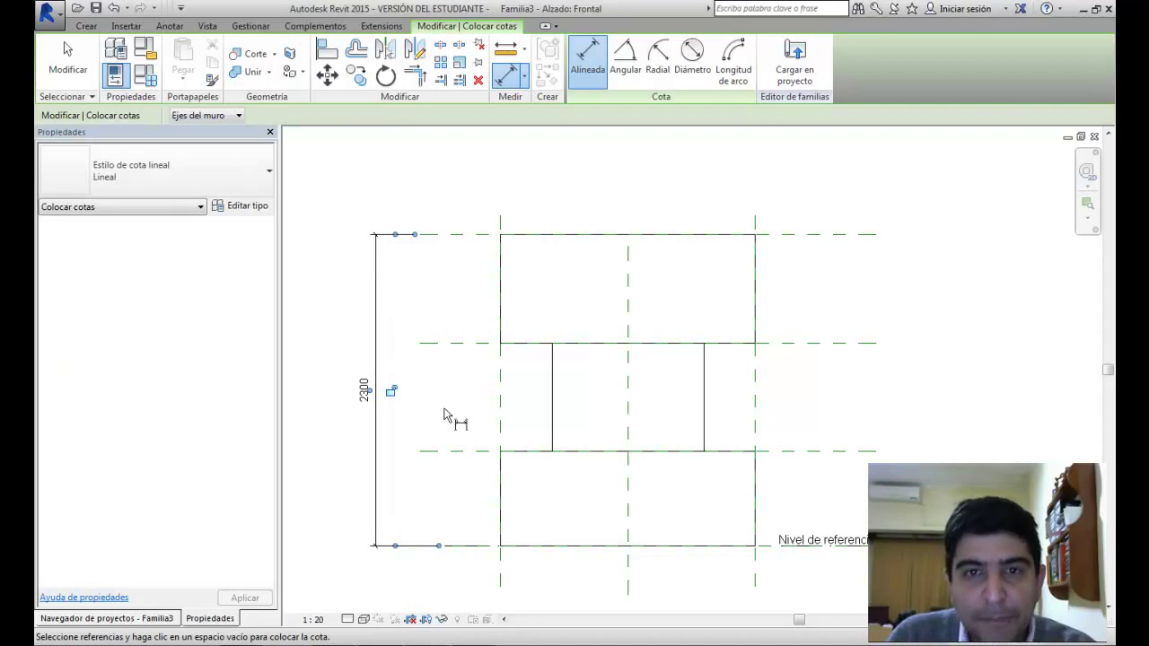
Step: Add separate aligned dimensions for the heights of the base block and the top block between their reference planes
left_click(476, 550)
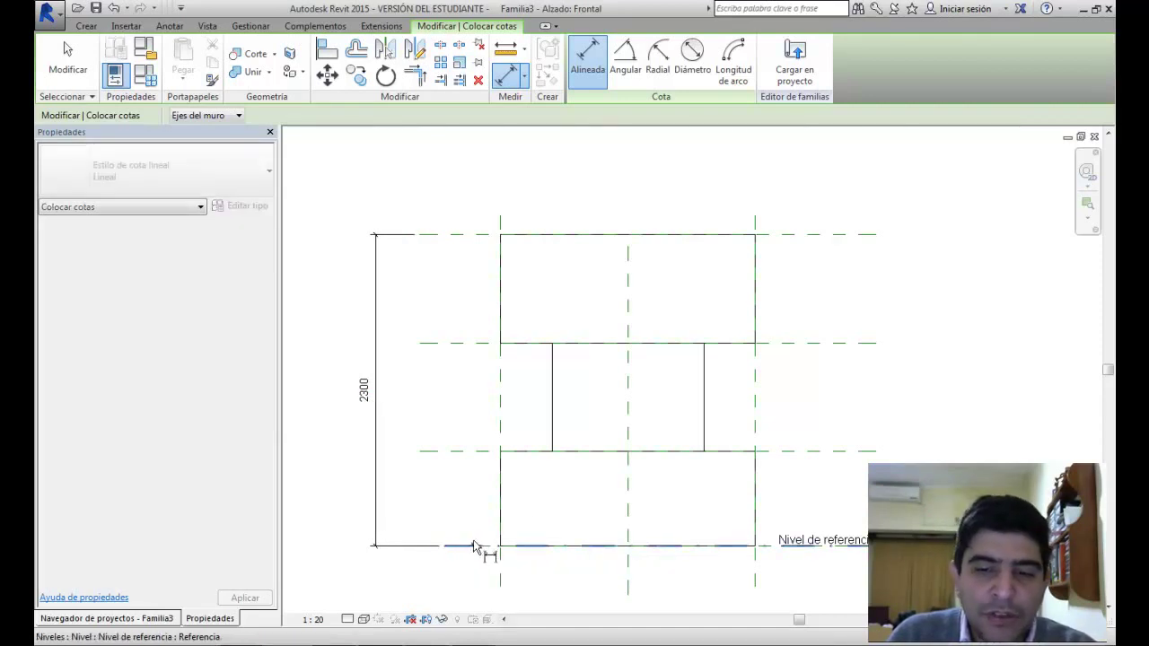
left_click(464, 452)
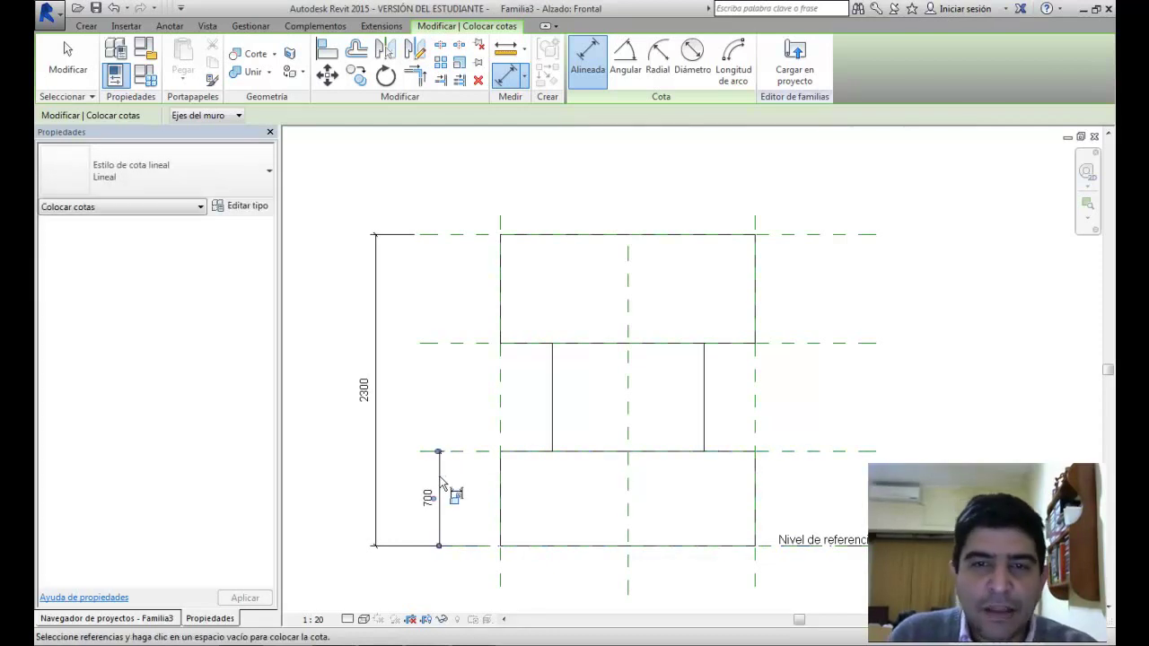
left_click(466, 240)
left_click(462, 239)
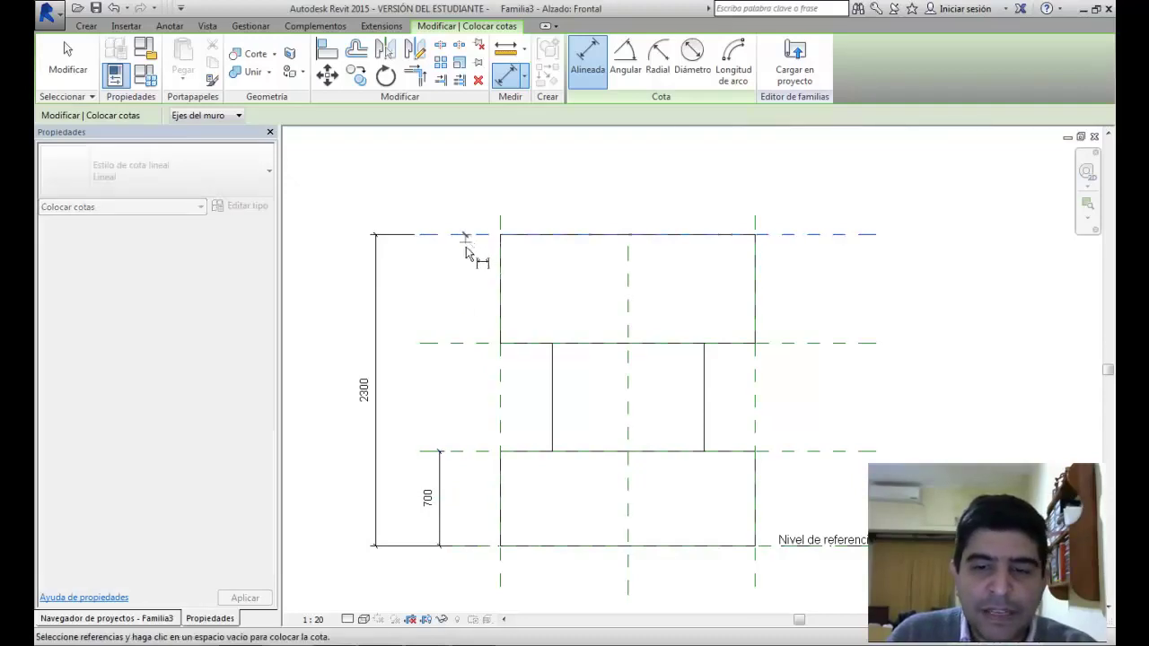
left_click(469, 344)
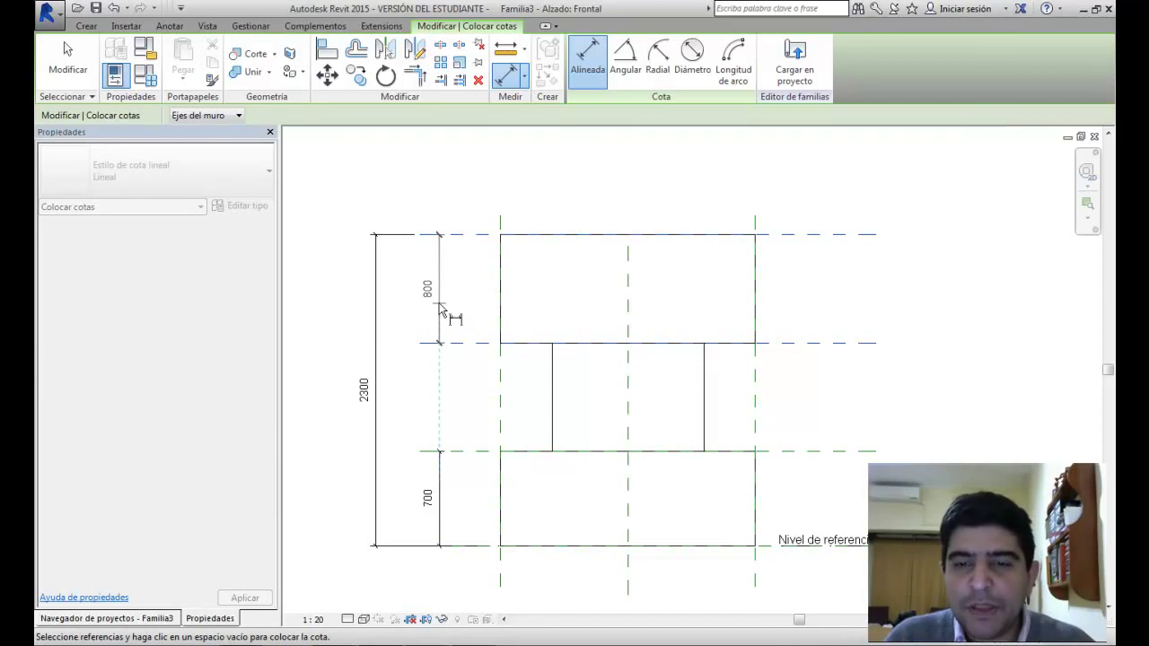
left_click(440, 309)
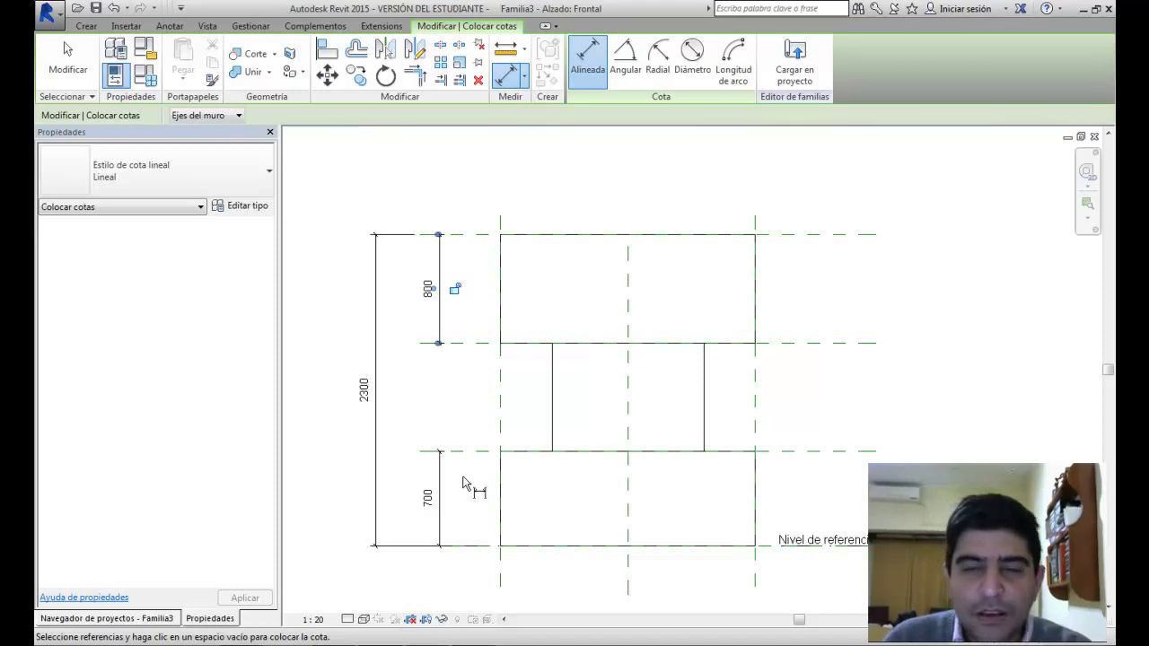
key("Escape")
key("Escape")
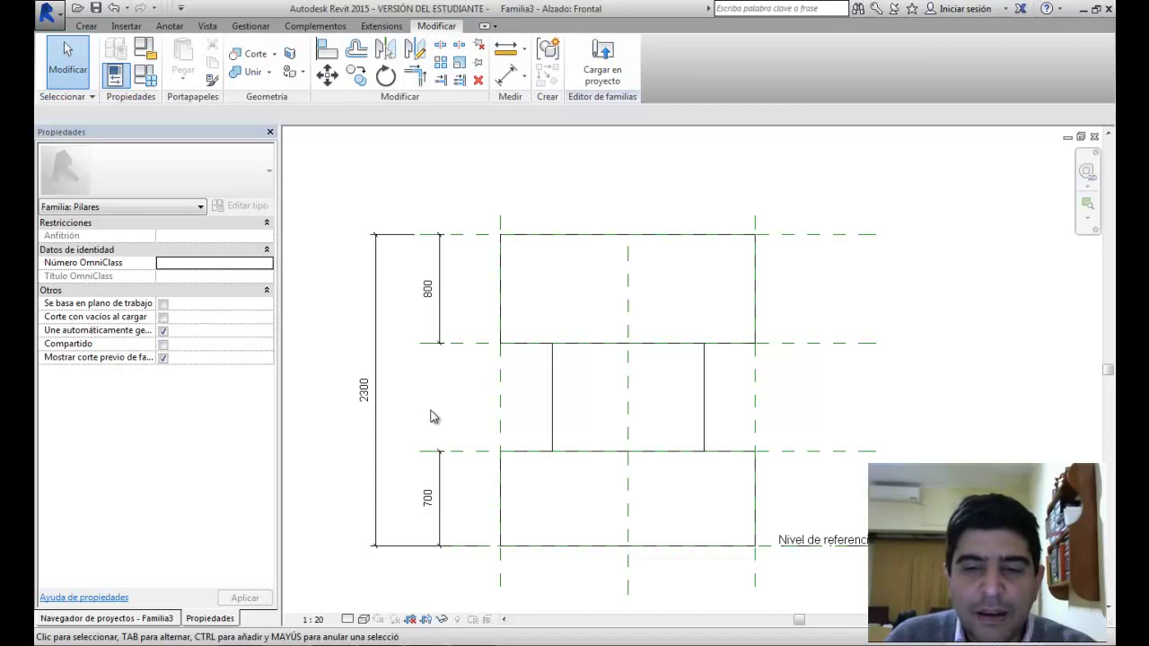
Step: Label the overall height dimension in the front elevation with a new family type parameter named Altura
left_click(366, 394)
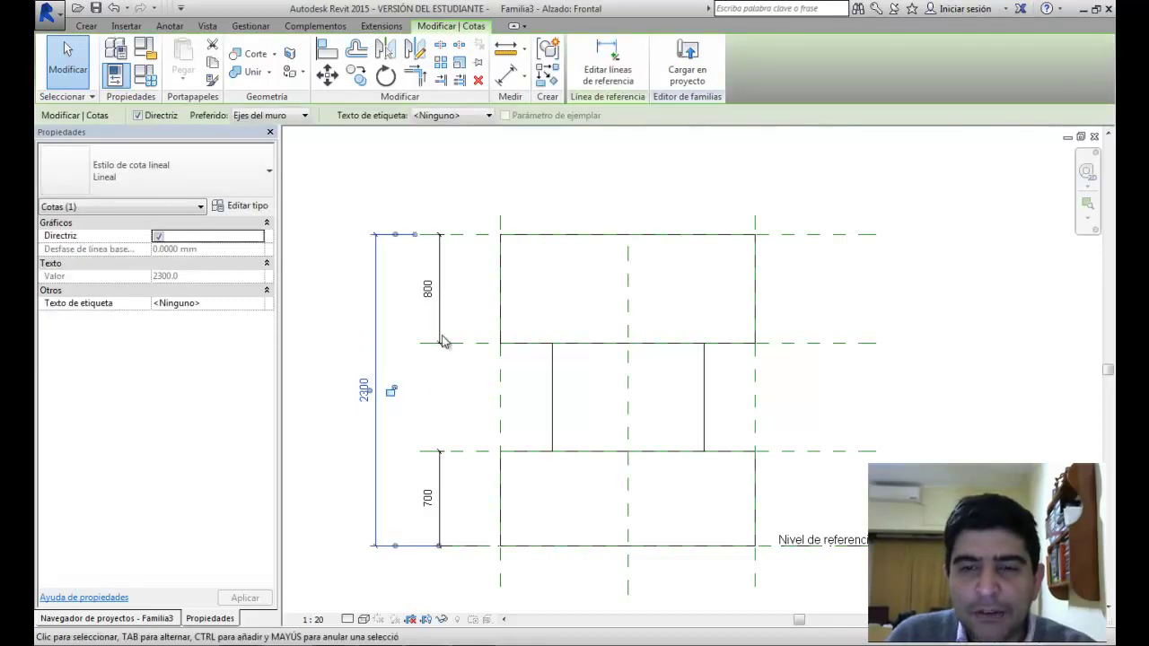
left_click(440, 116)
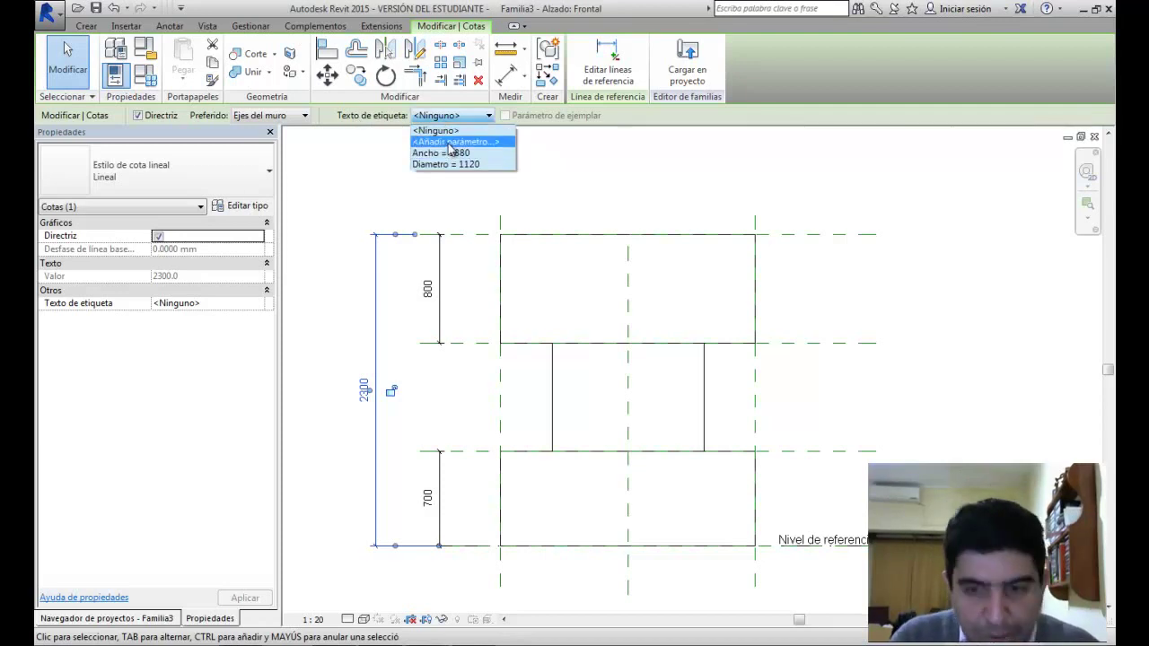
left_click(448, 142)
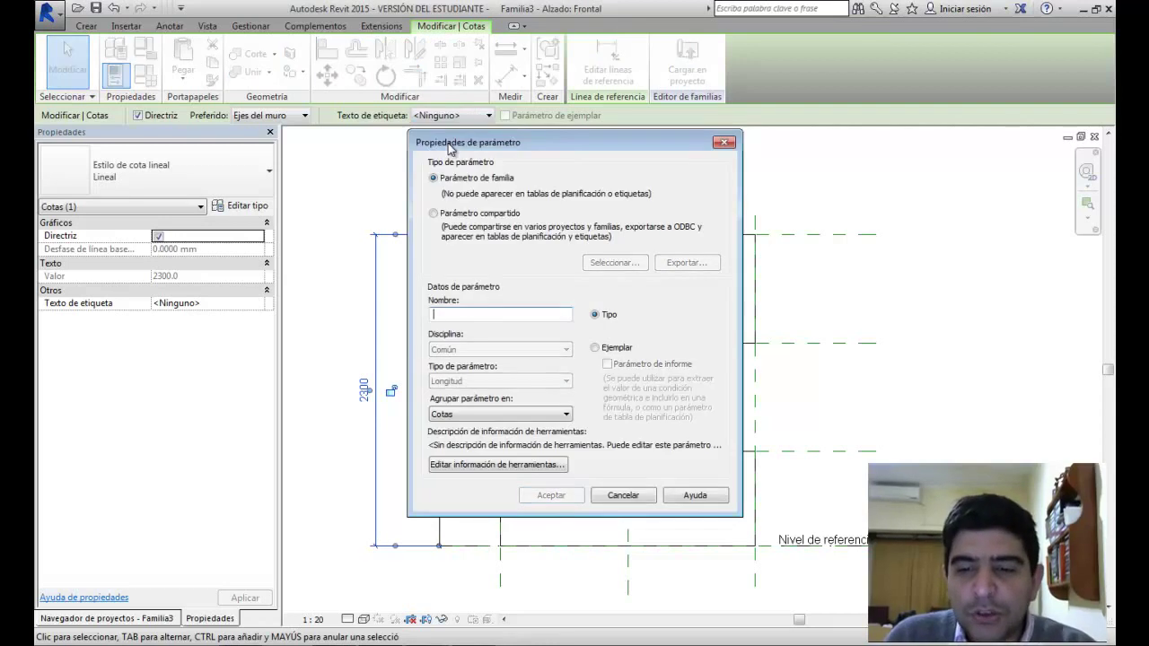
type("Altura")
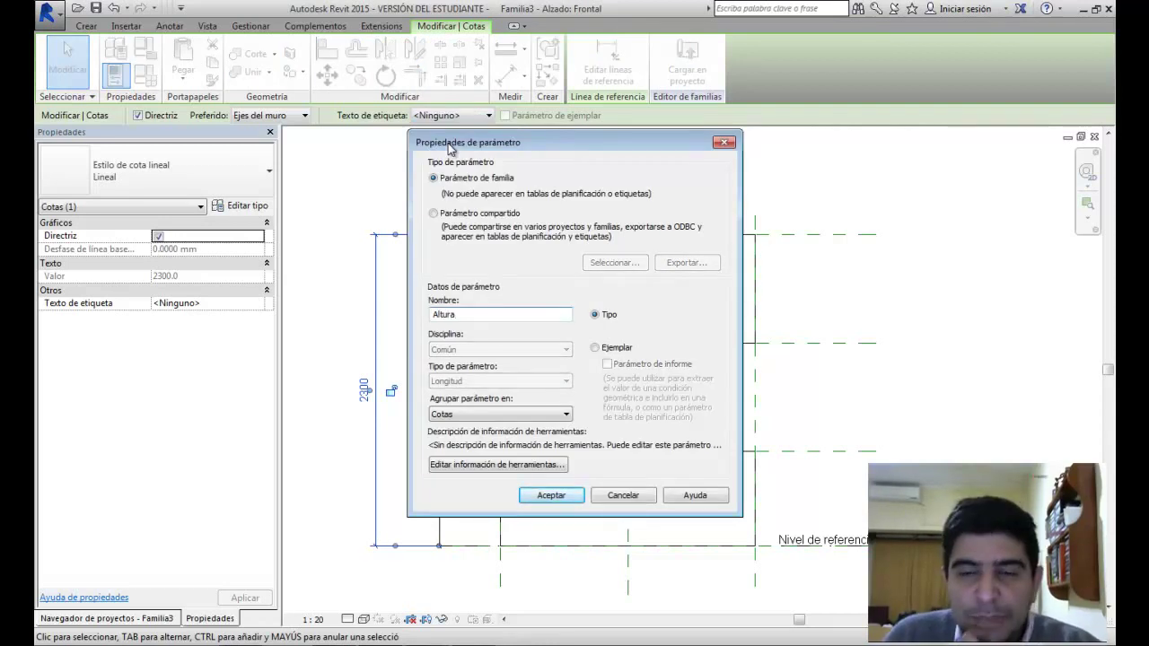
left_click(569, 495)
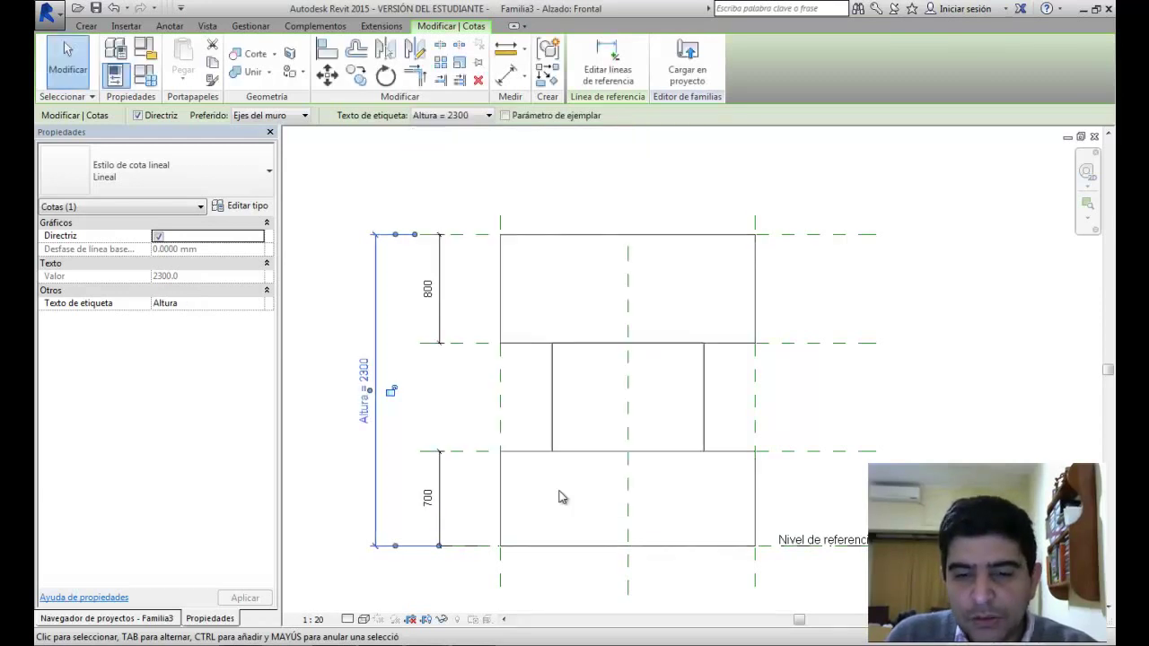
left_click(303, 320)
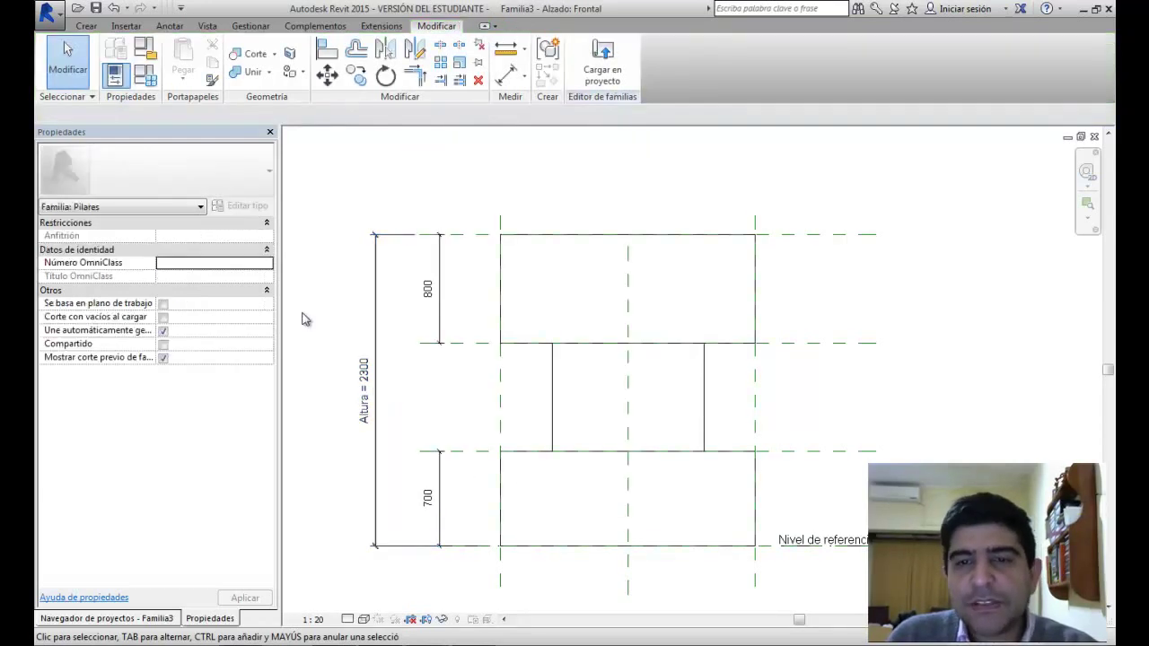
Step: Label the base block's height dimension with a new family type parameter named Espesor
left_click(431, 500)
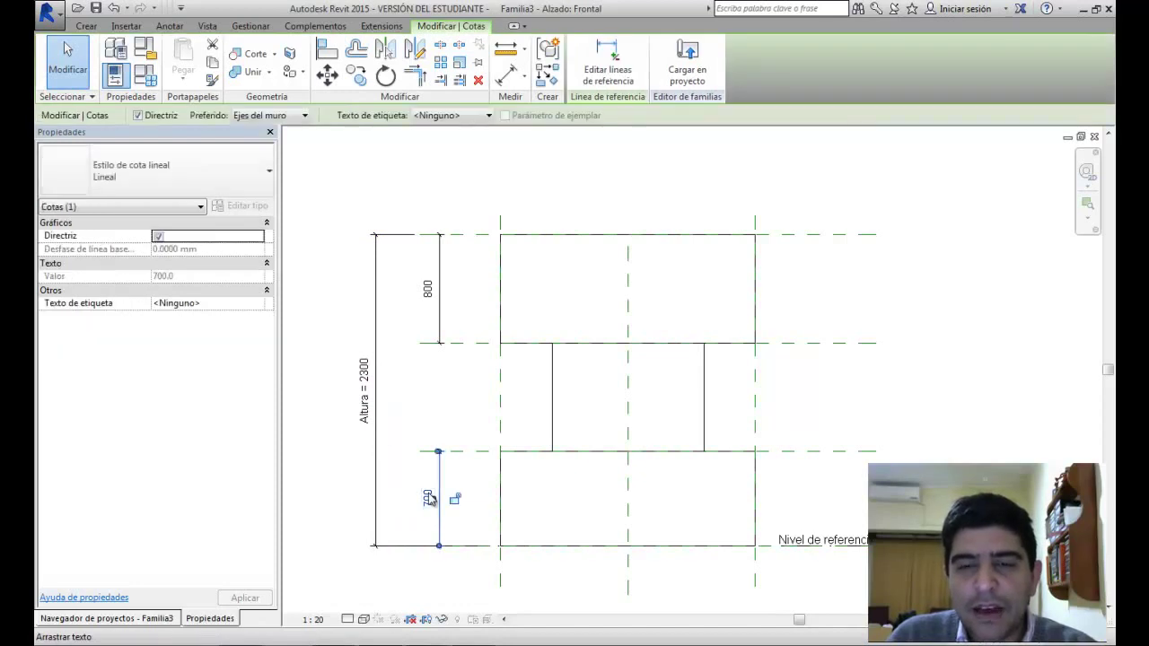
left_click(453, 115)
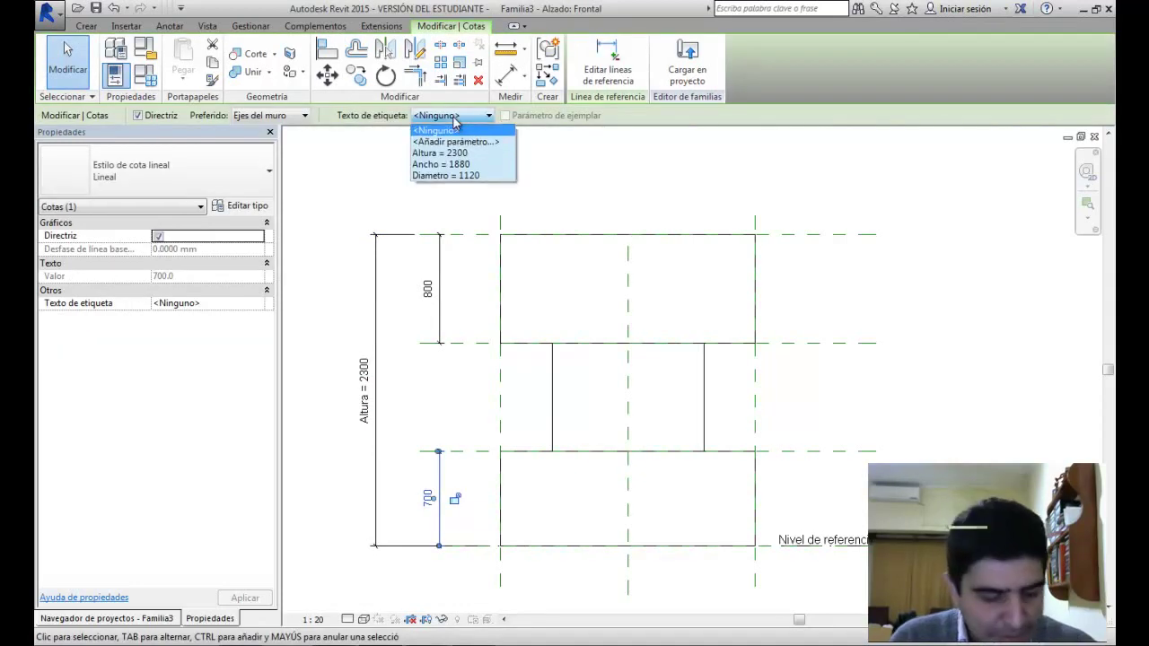
left_click(456, 141)
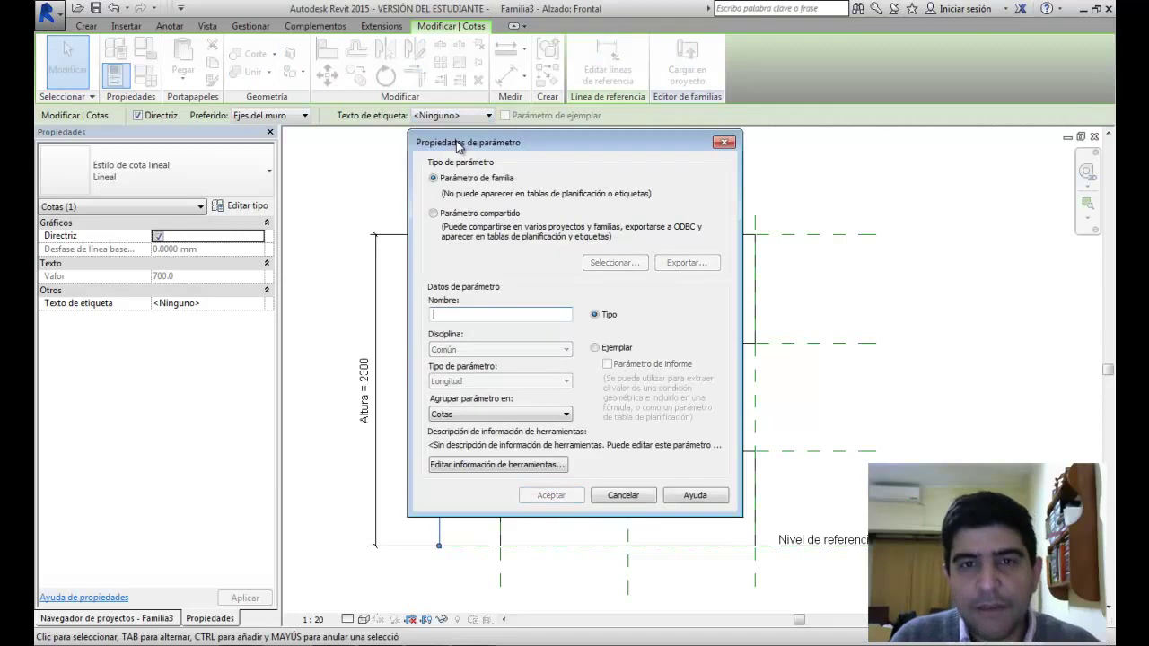
type("Espesor")
left_click(551, 495)
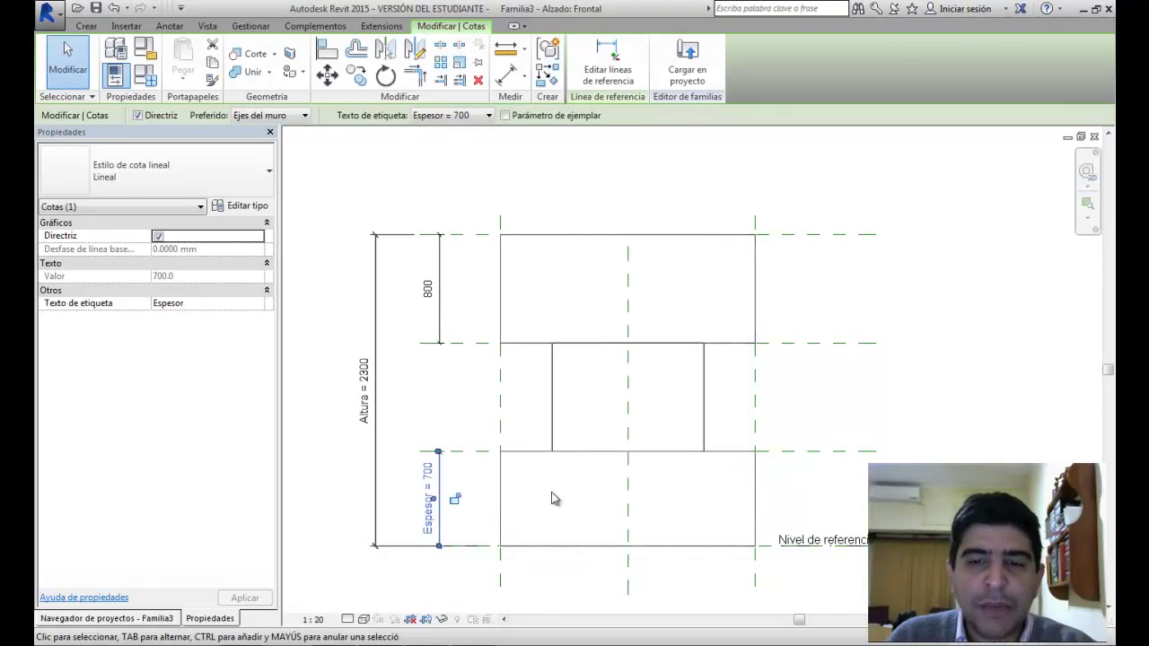
Step: Label the top block's height dimension with the existing Espesor parameter so both blocks share one thickness
left_click(441, 267)
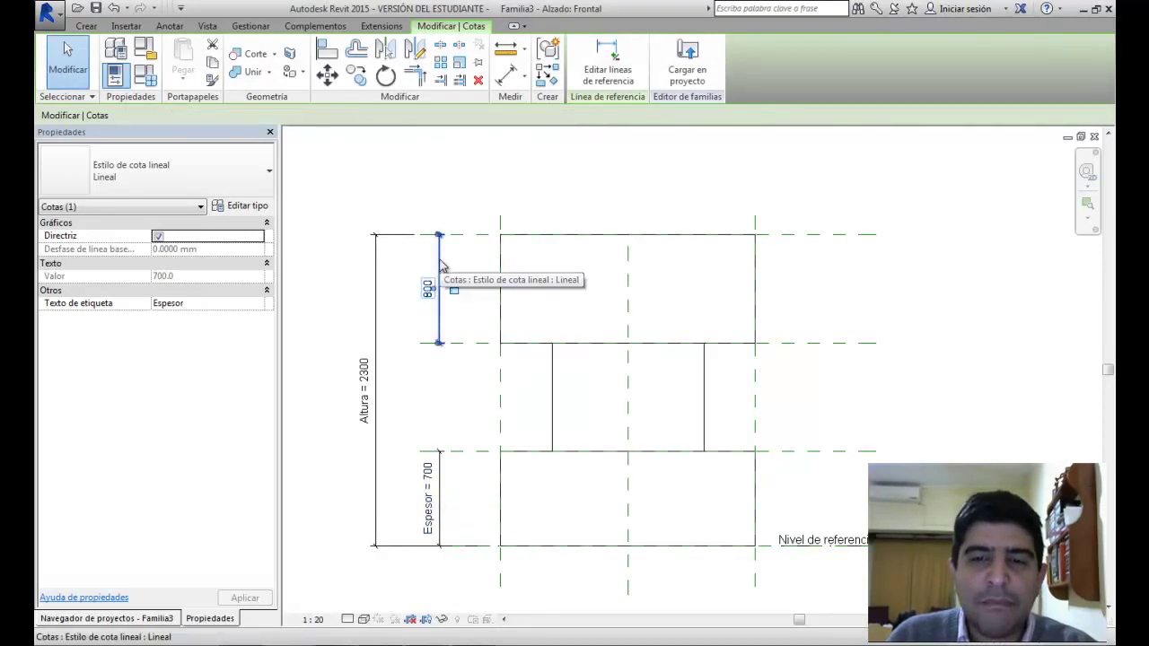
left_click(456, 116)
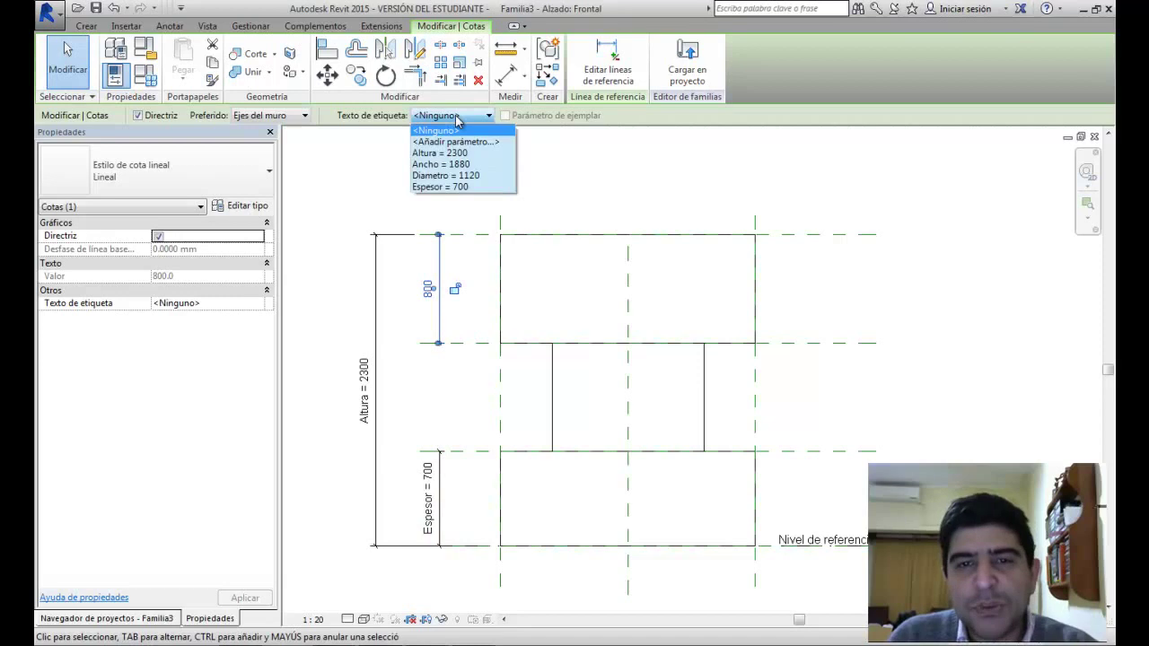
left_click(458, 187)
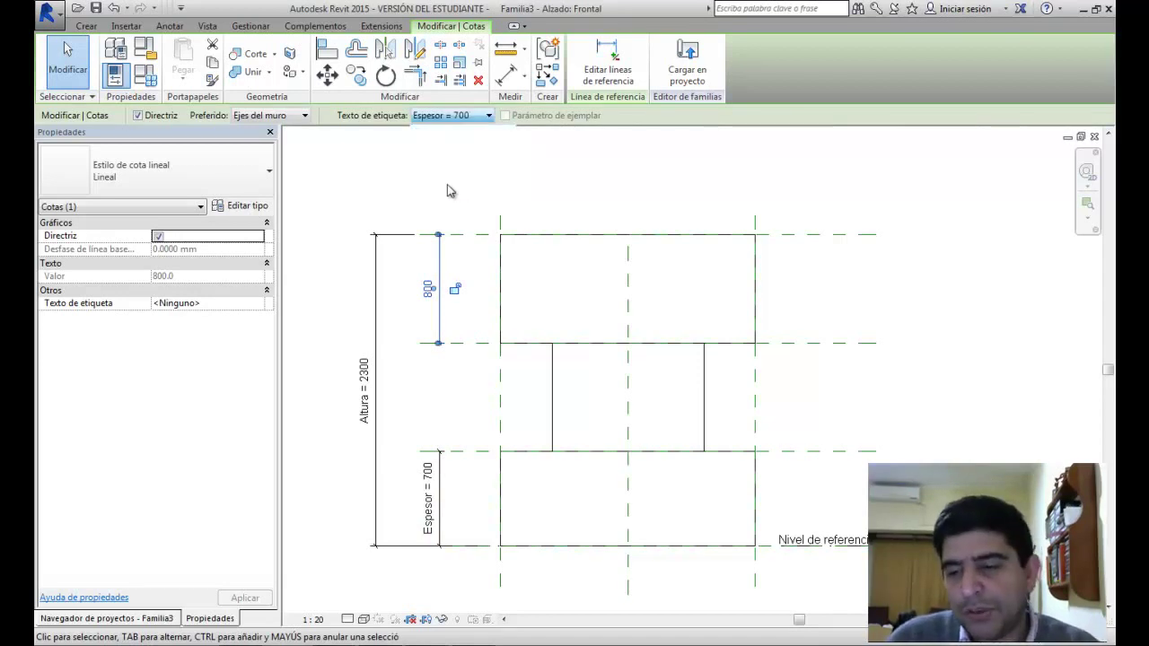
left_click(439, 186)
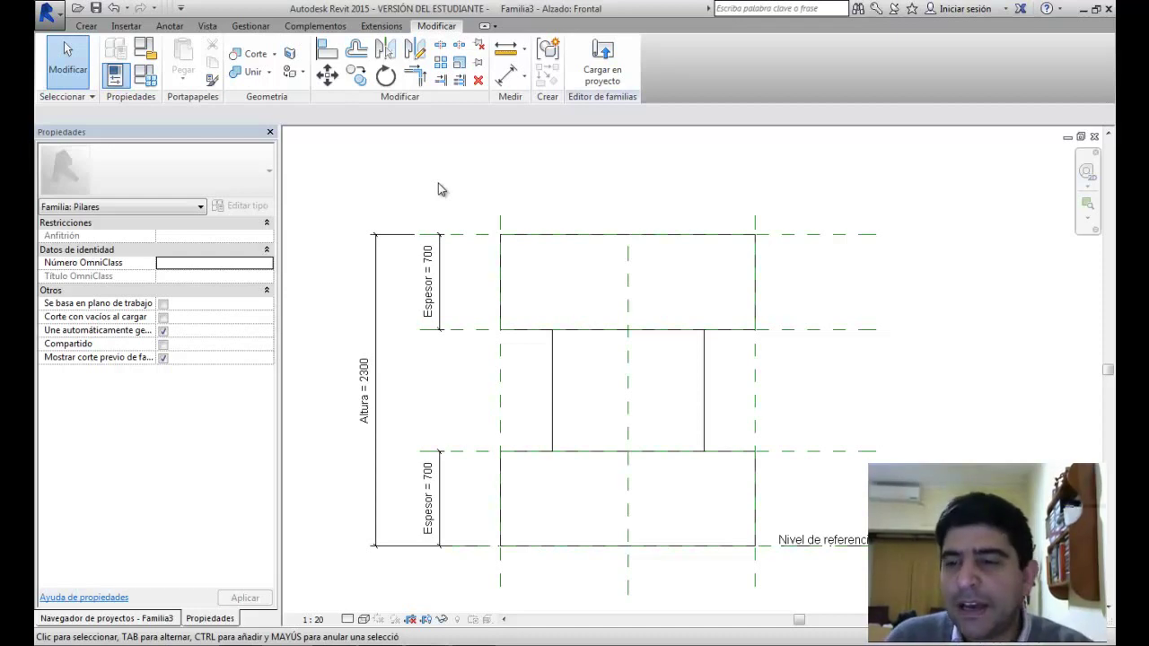
Step: Tile the open elevation, plan and 3D views and show the whole column in the 3D view
key("w")
key("t")
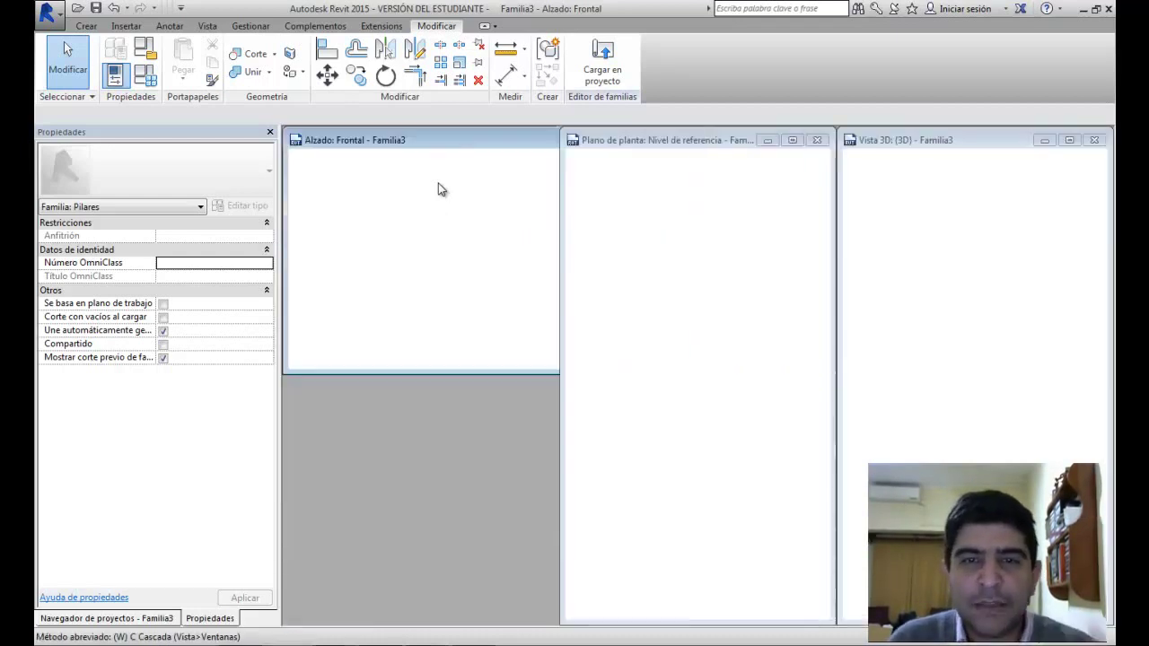
left_click(779, 239)
middle_click_drag(788, 251, 769, 255)
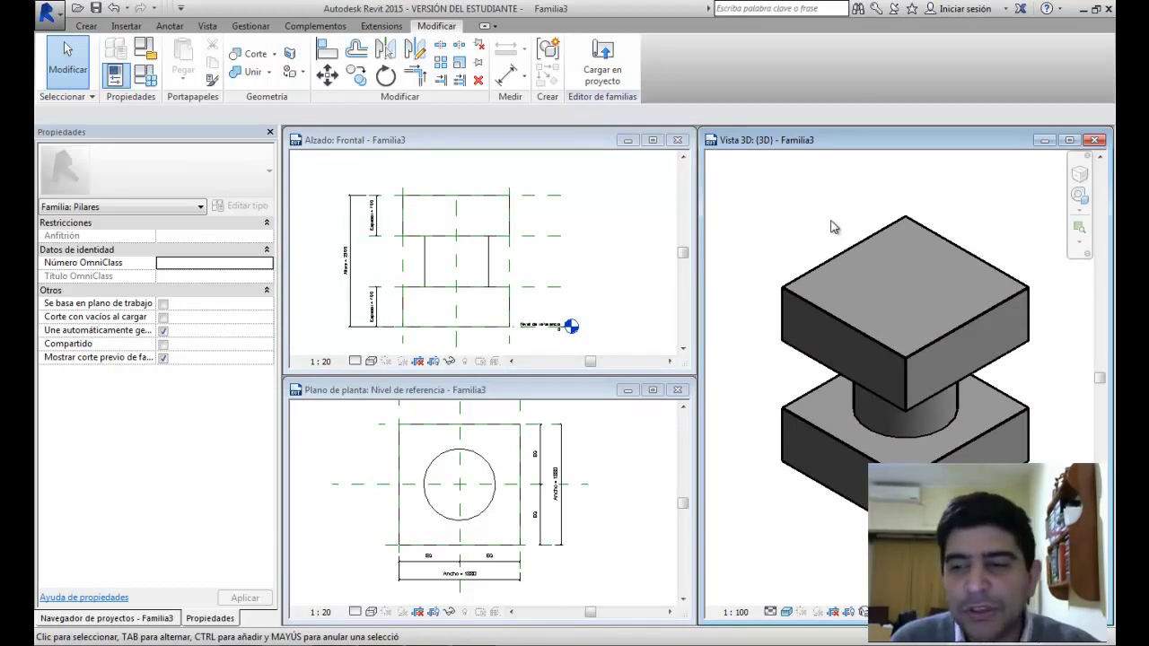
Step: Review the plan, elevation and 3D views, consult the Metodología Básica slide in Windows Photo Viewer, and return to Revit
left_click(589, 441)
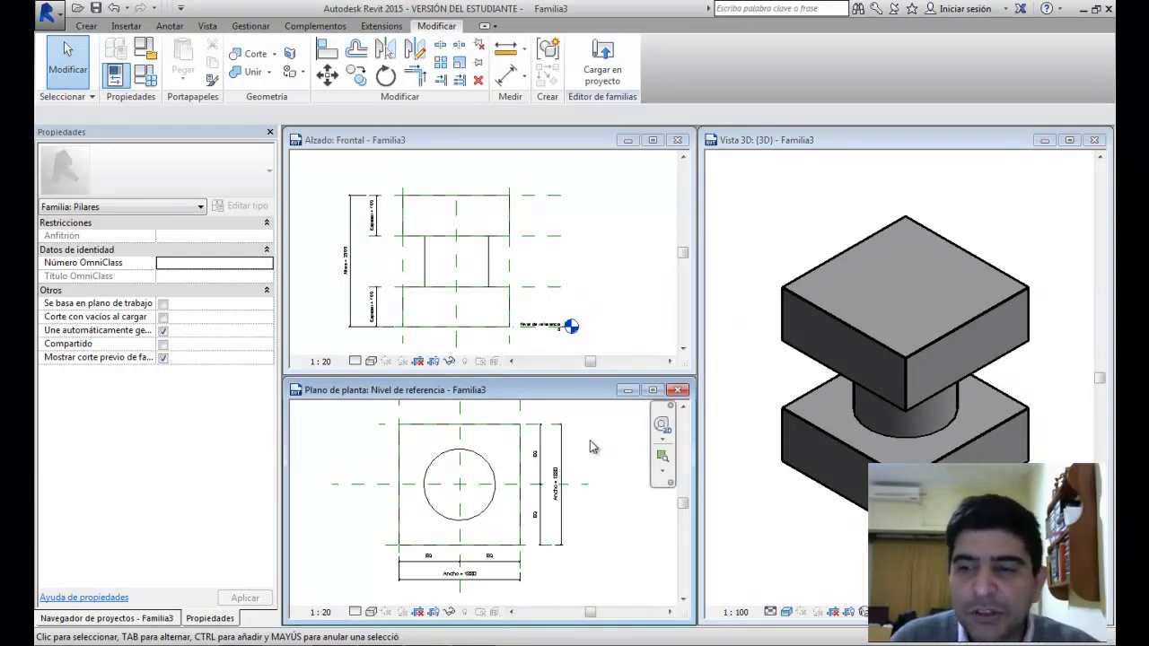
left_click(326, 229)
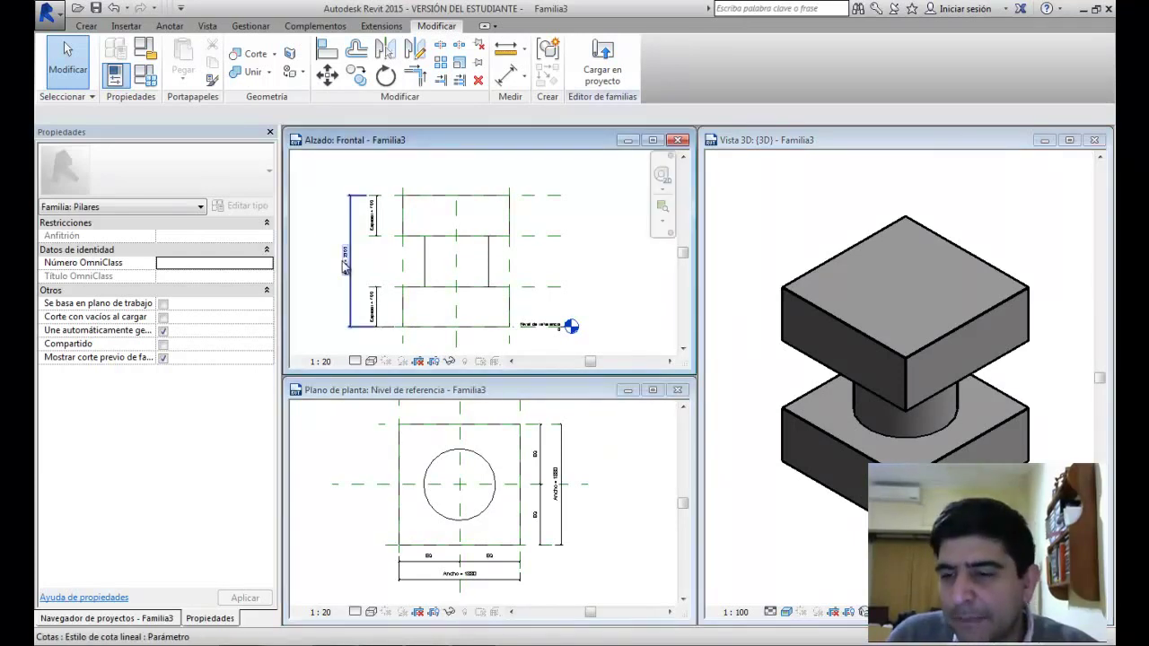
left_click(813, 260)
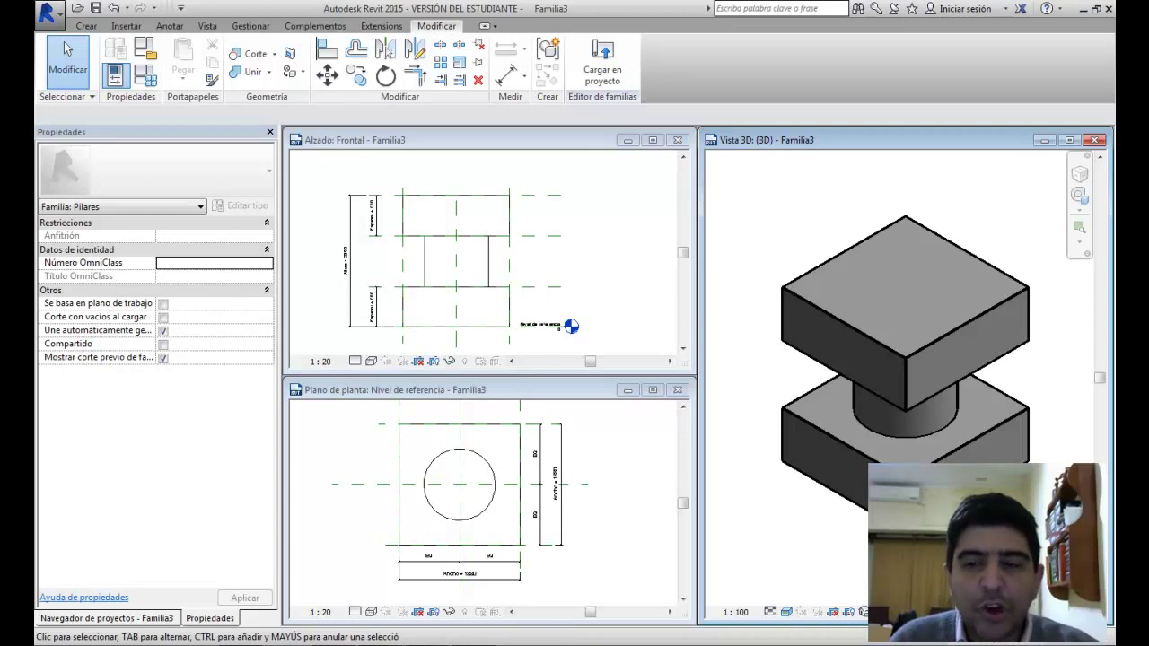
left_click(352, 643)
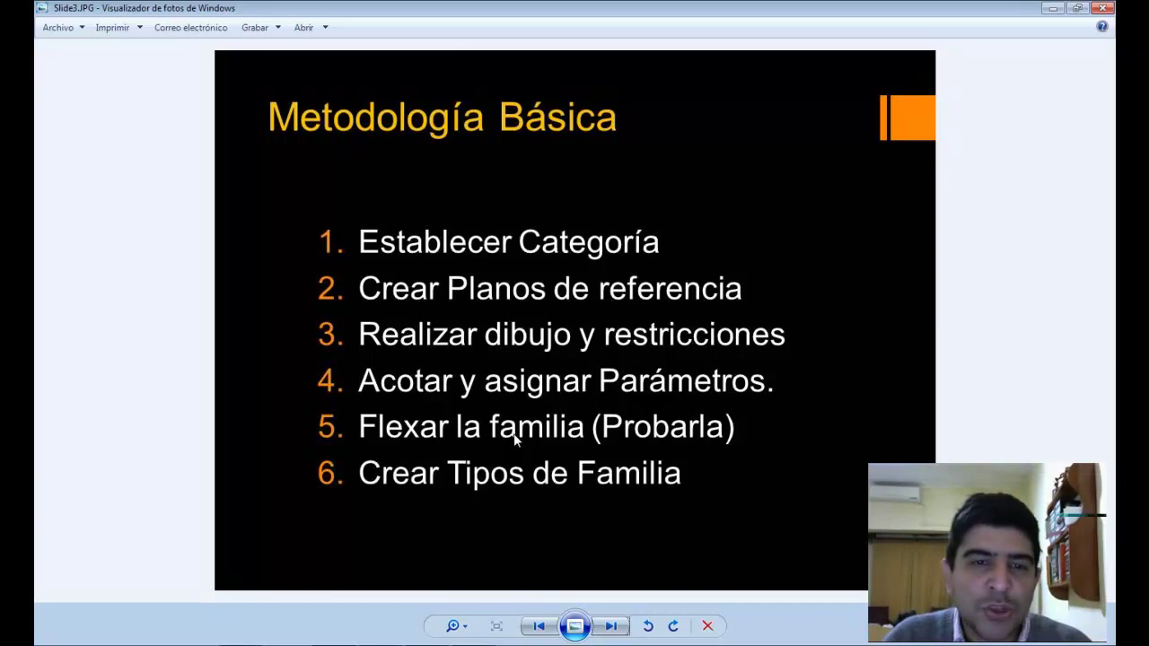
left_click(379, 644)
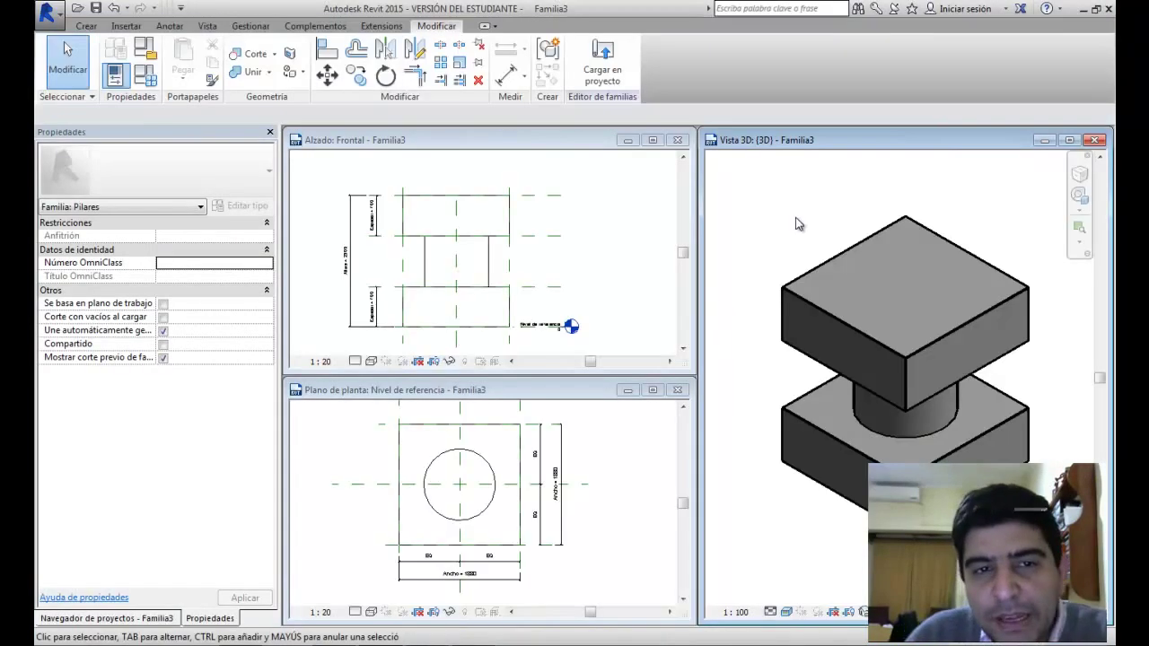
Step: Create a new family type named "60x60 / Diam 50 / H 300" in the family types settings
left_click(146, 79)
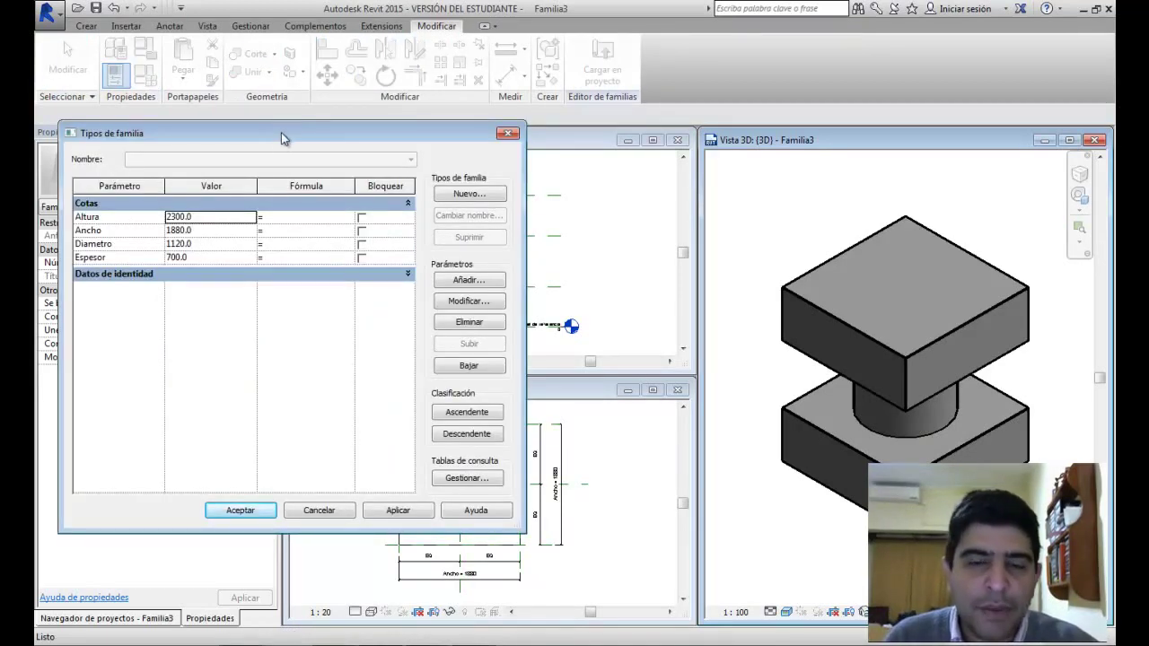
left_click(481, 196)
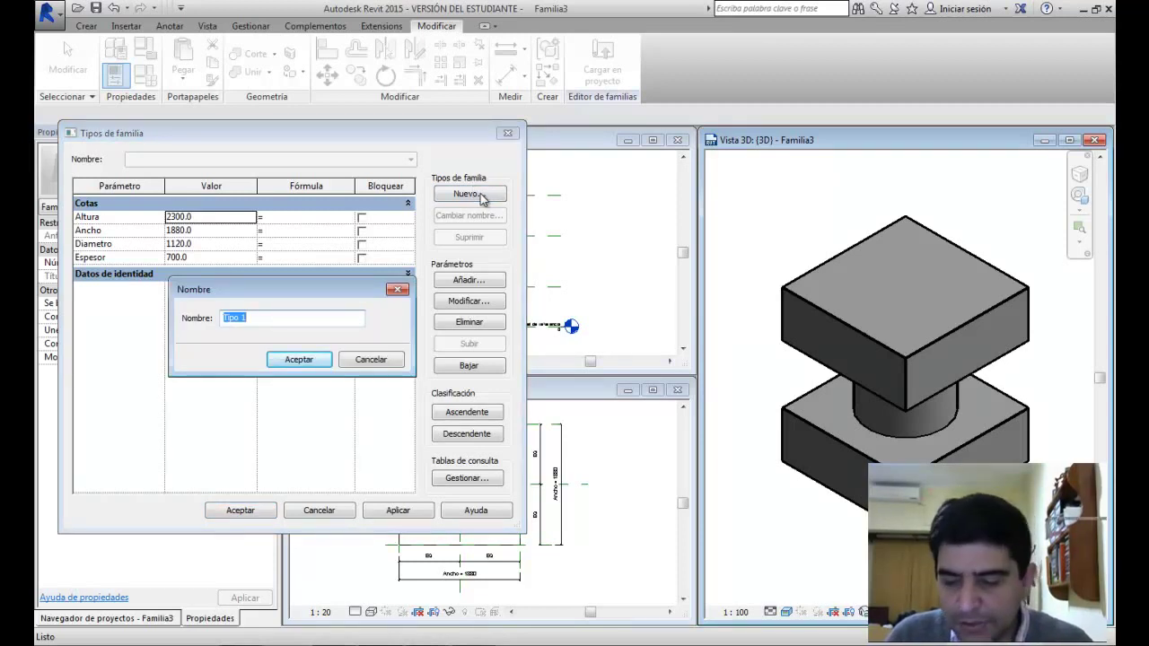
type("60x60")
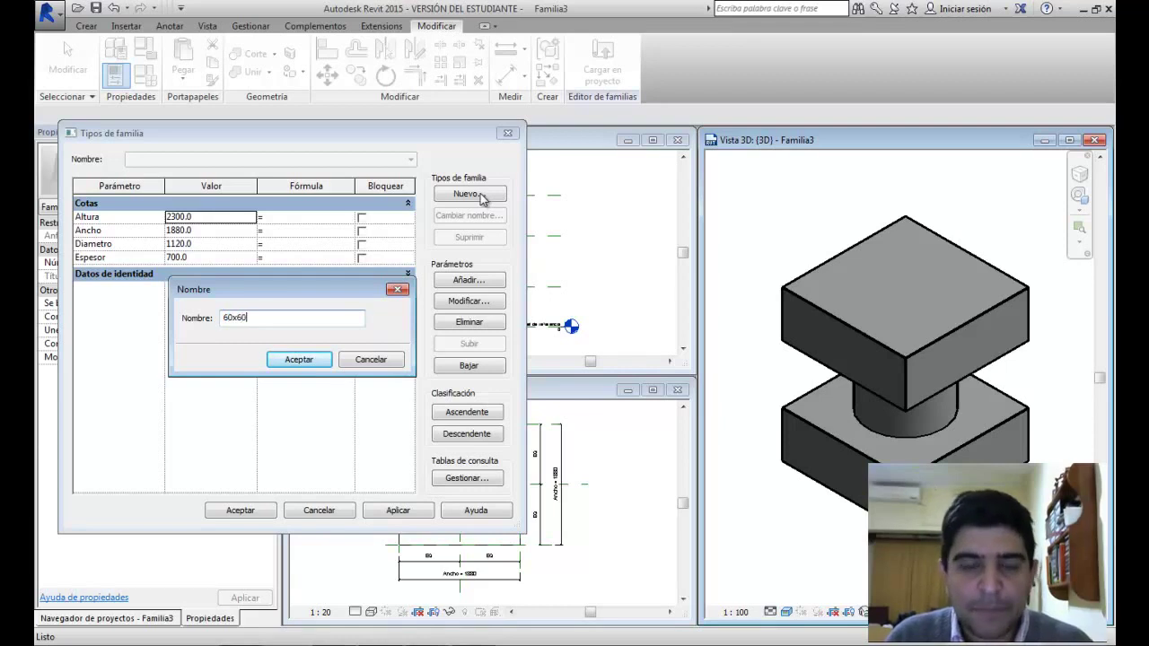
type(" /")
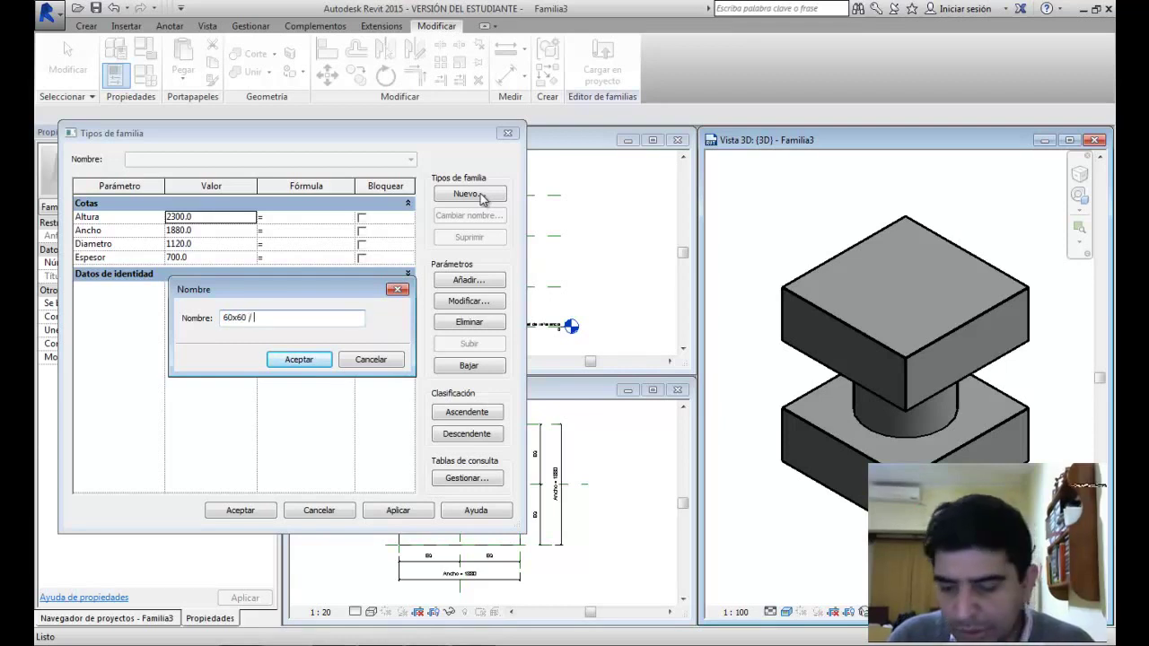
type("Di")
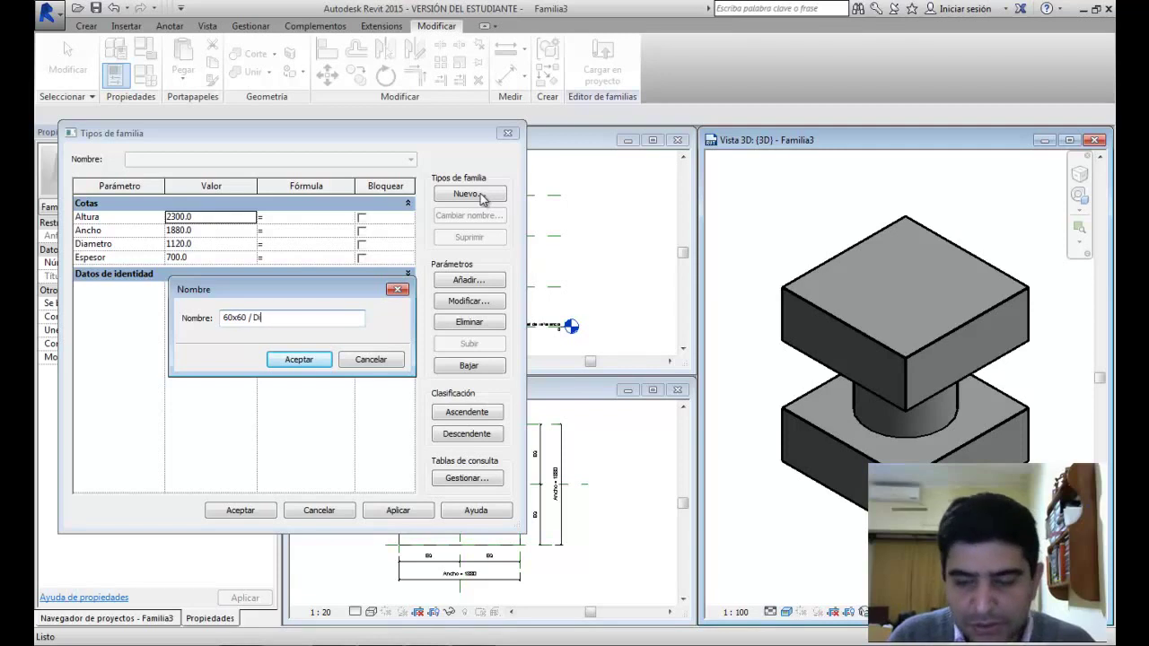
type("am 50 / ")
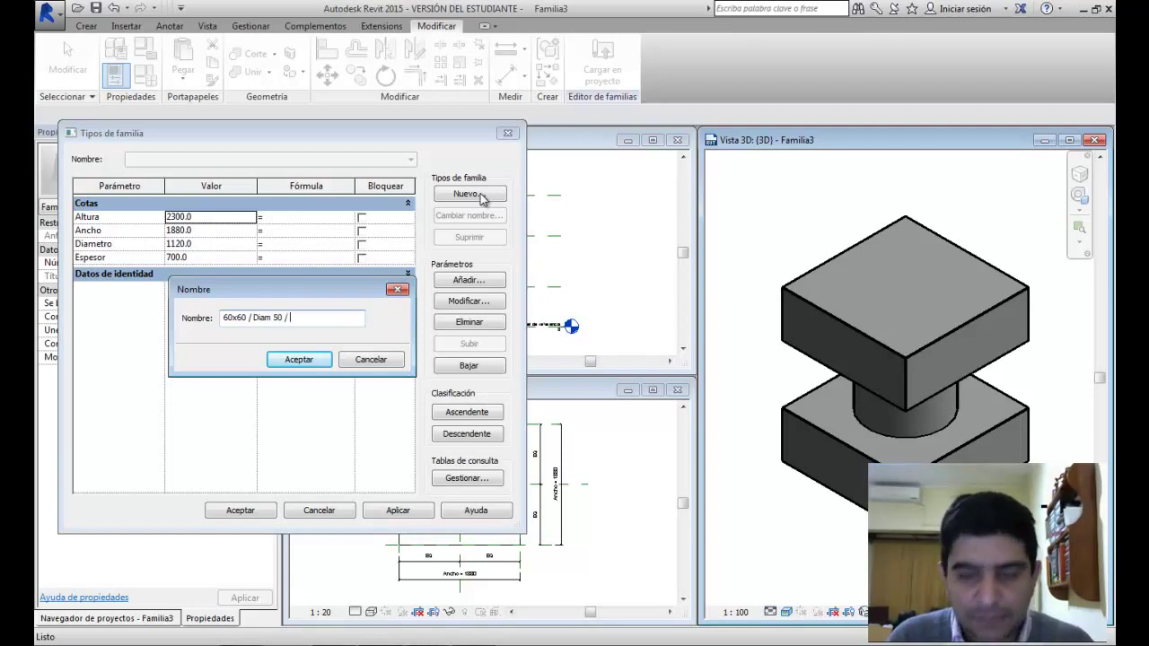
type("H")
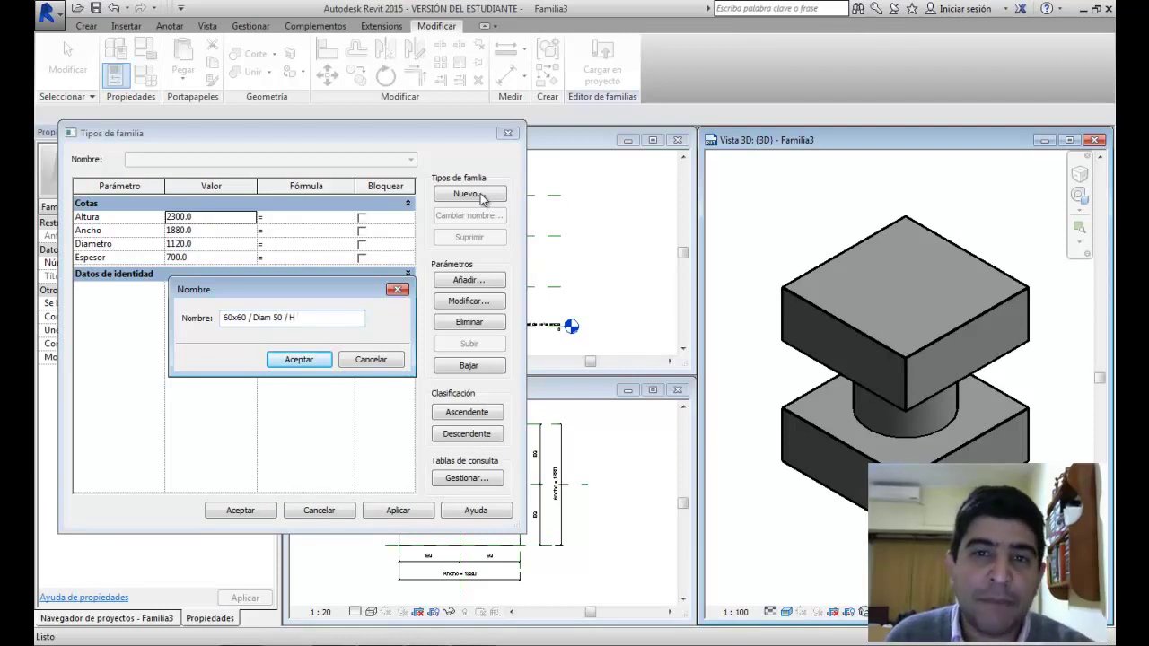
type(" 300")
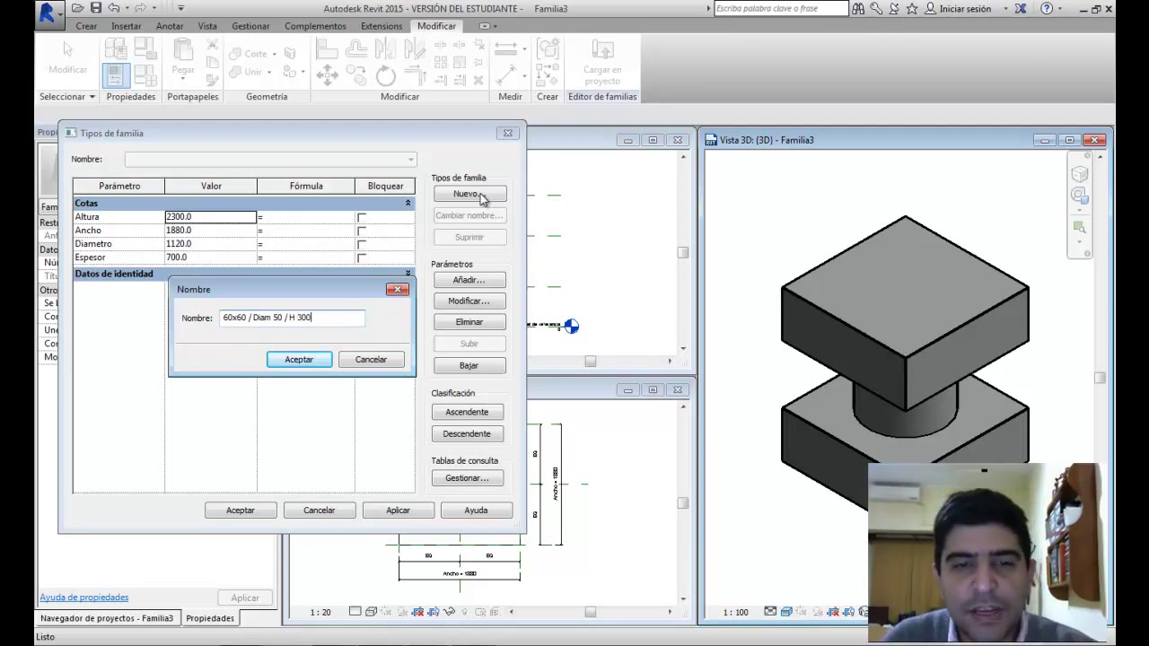
left_click(274, 361)
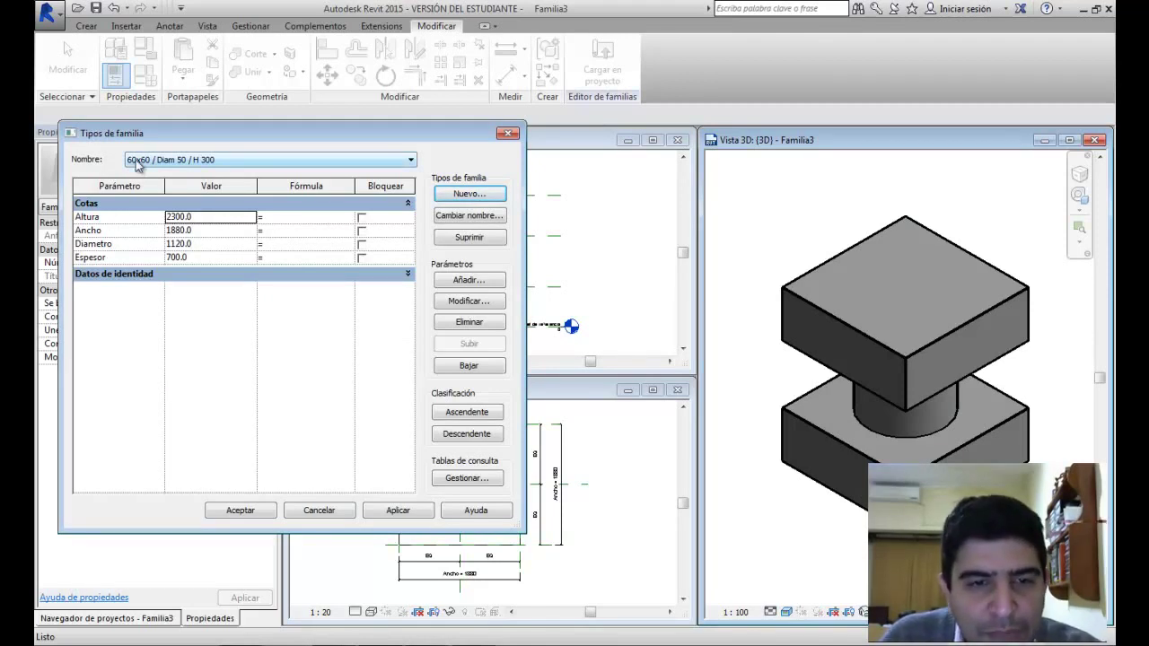
Step: Reorder the family parameters so Ancho comes first and Diametro second, ahead of Altura
left_click(97, 230)
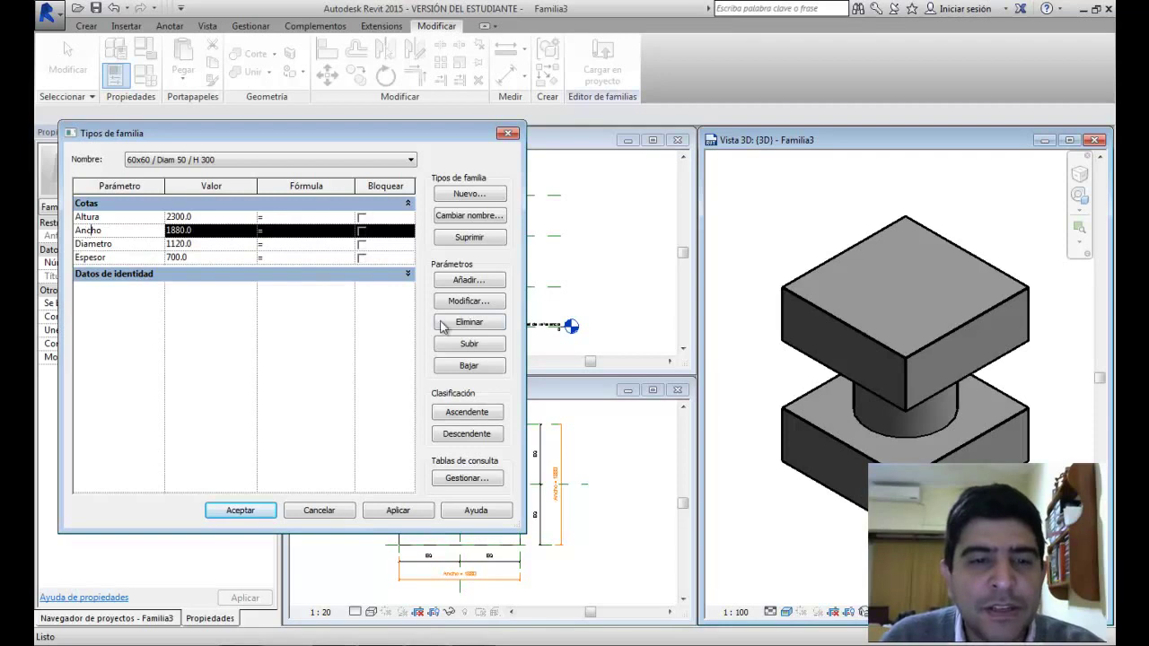
left_click(468, 344)
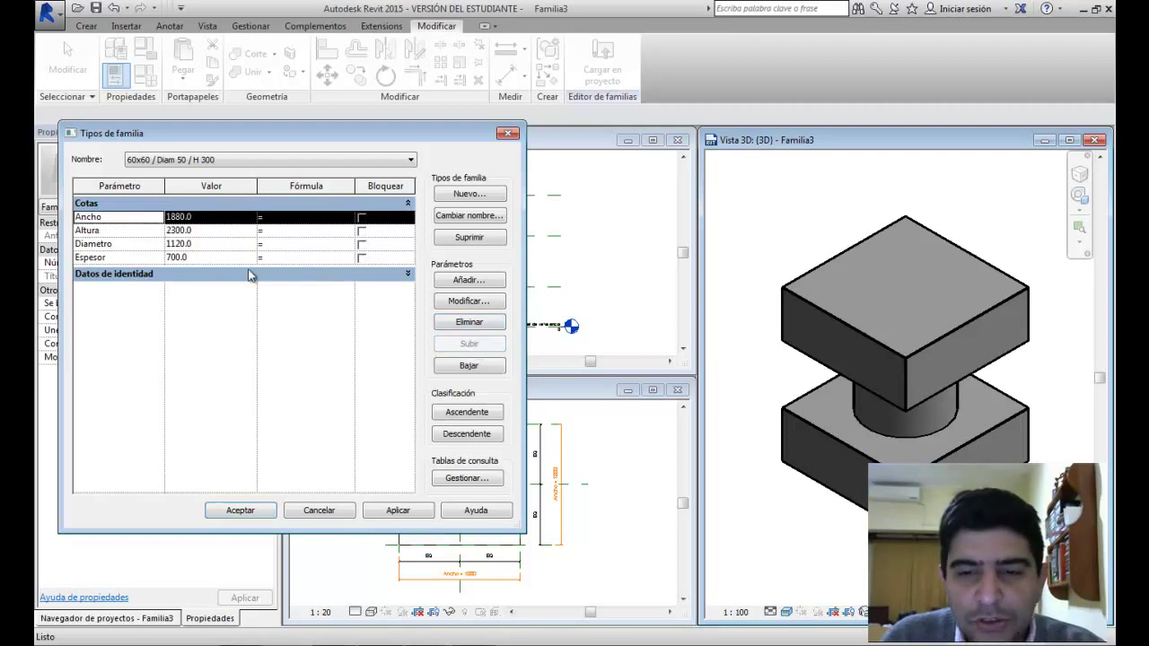
left_click(93, 244)
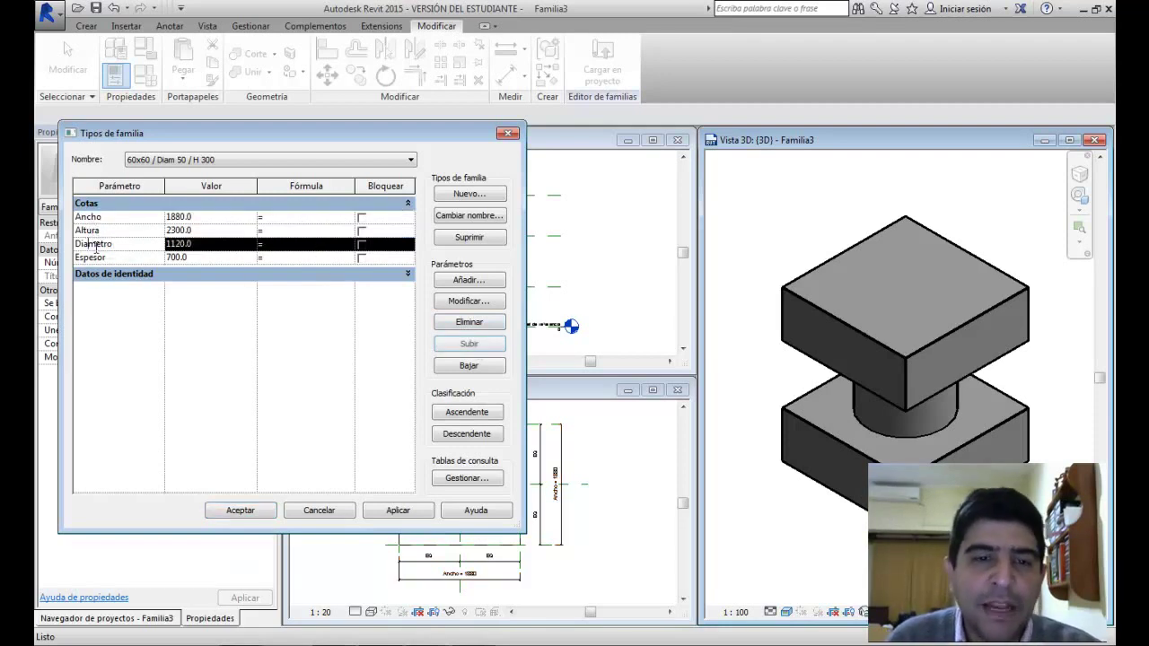
left_click(474, 344)
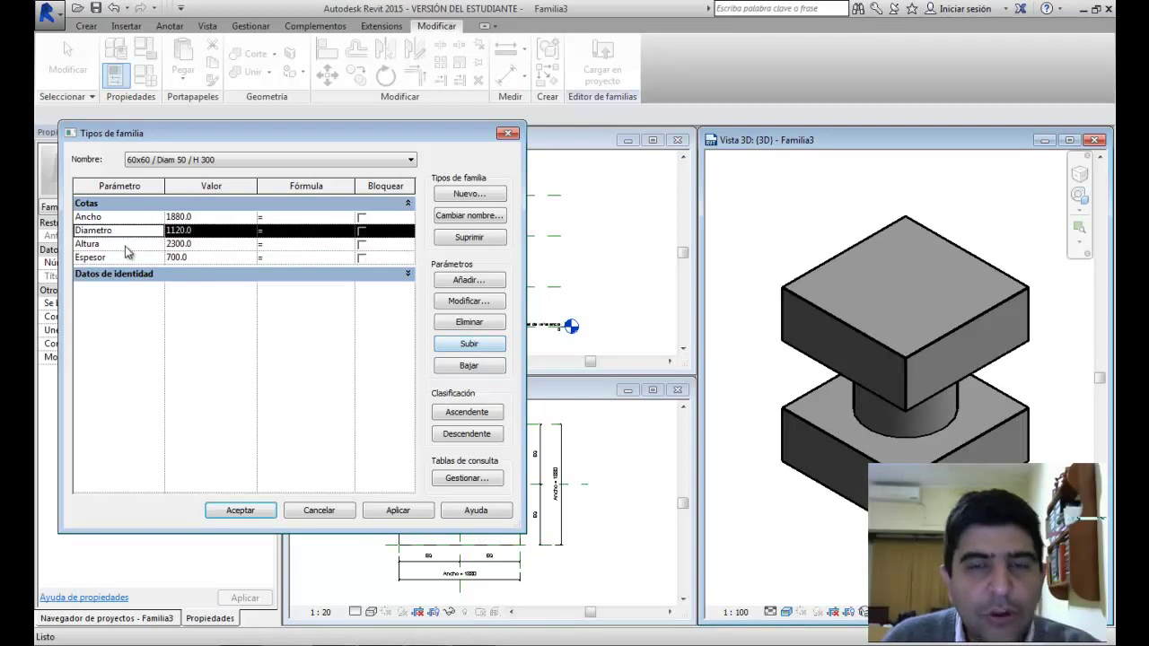
left_click(126, 245)
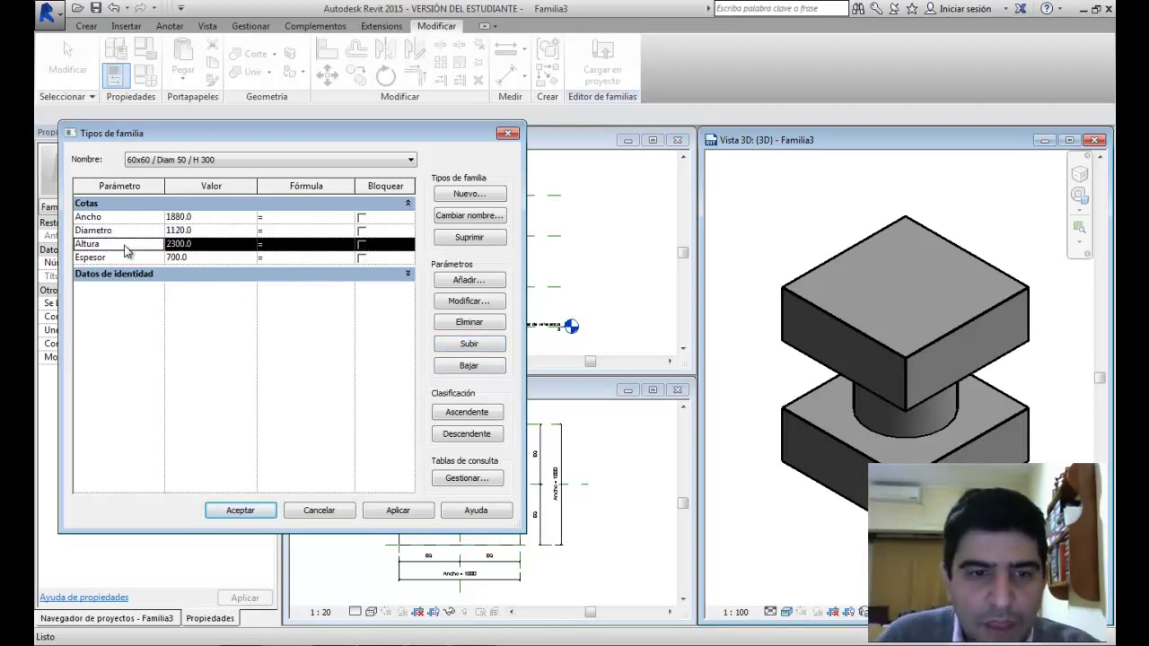
Step: Set the 60x60 type's Ancho to 600, Diametro to 500, Altura to 3000 and Espesor to 150, and apply the values to the column
left_click(123, 259)
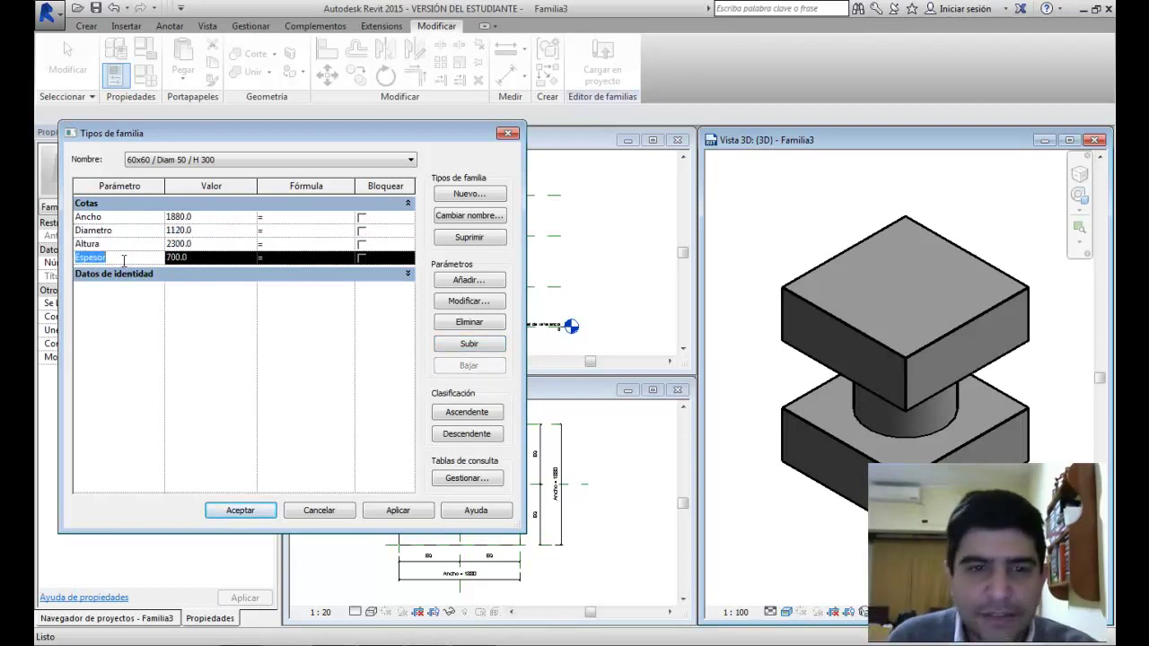
left_click(212, 217)
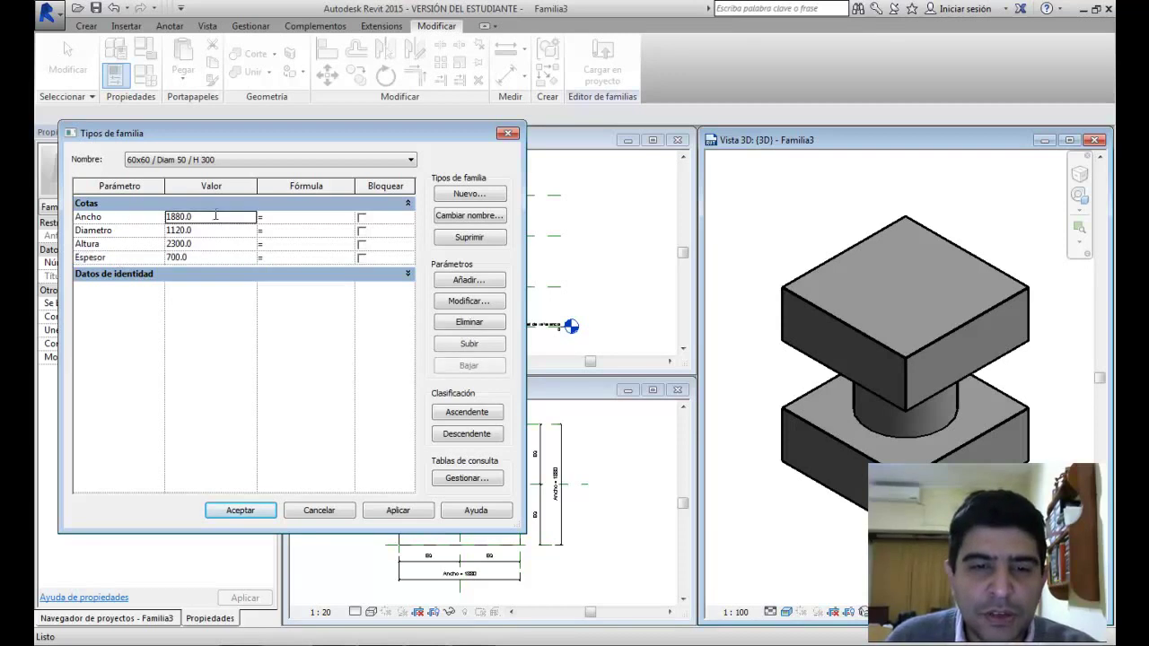
type("600")
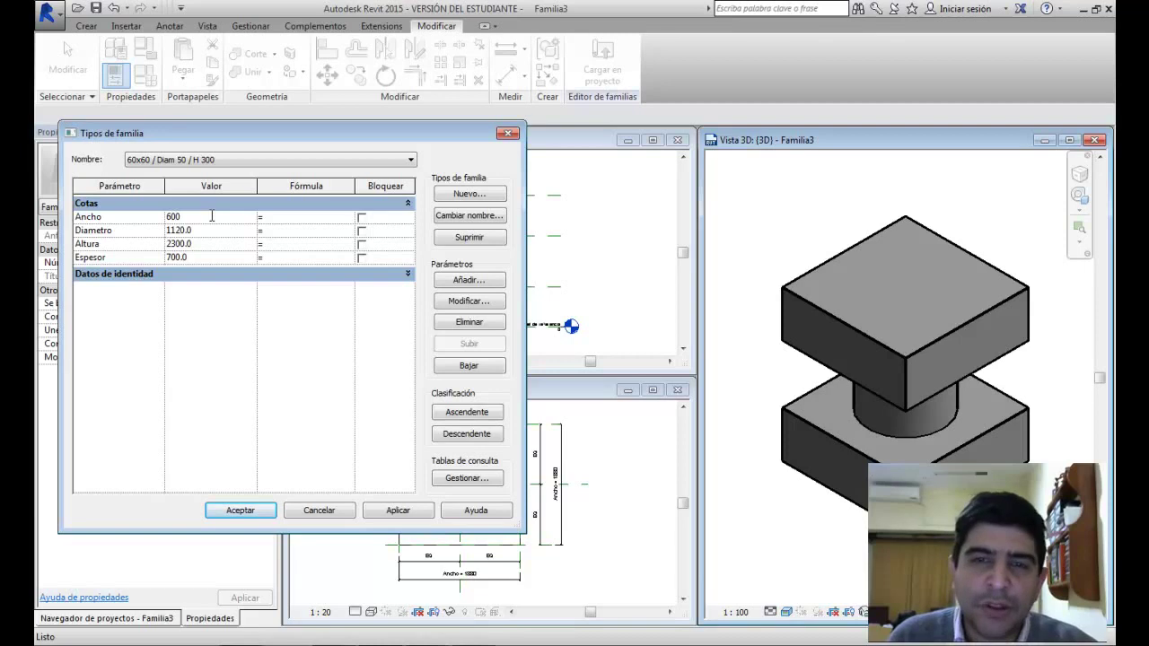
key("Return")
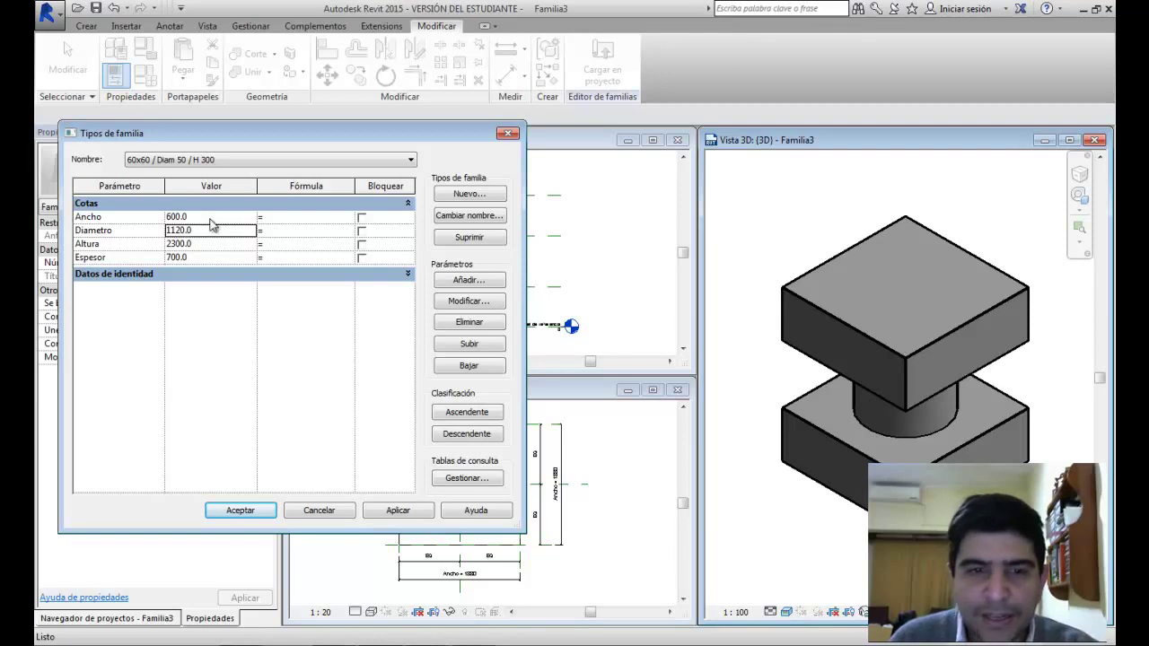
type("500")
key("Return")
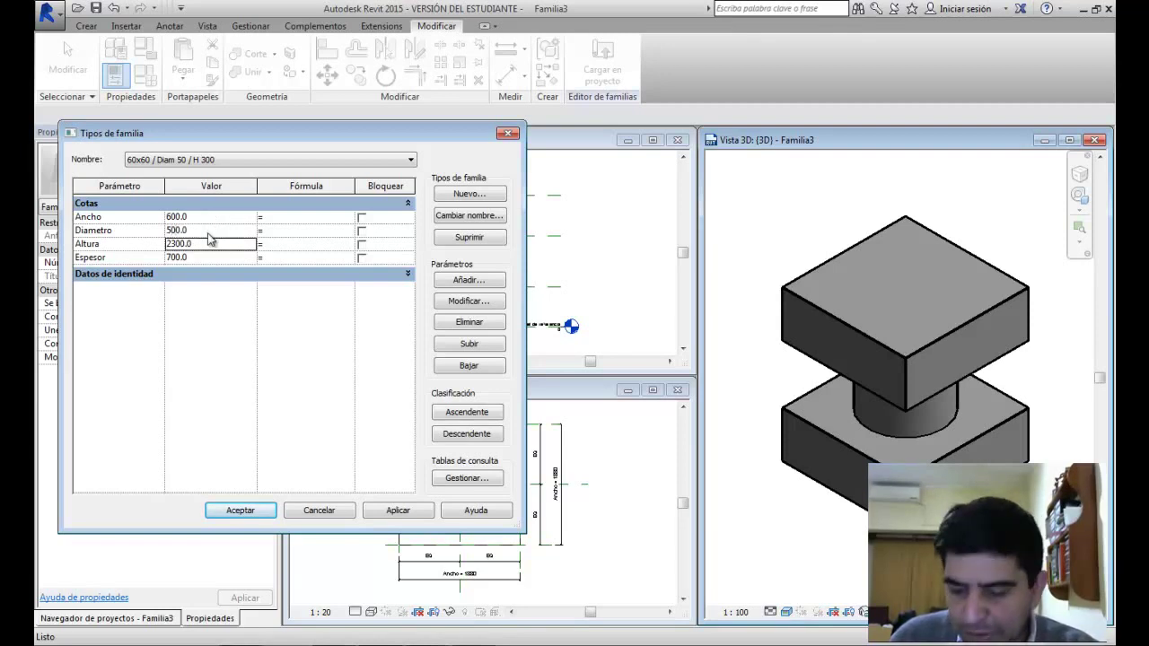
type("3000")
key("Return")
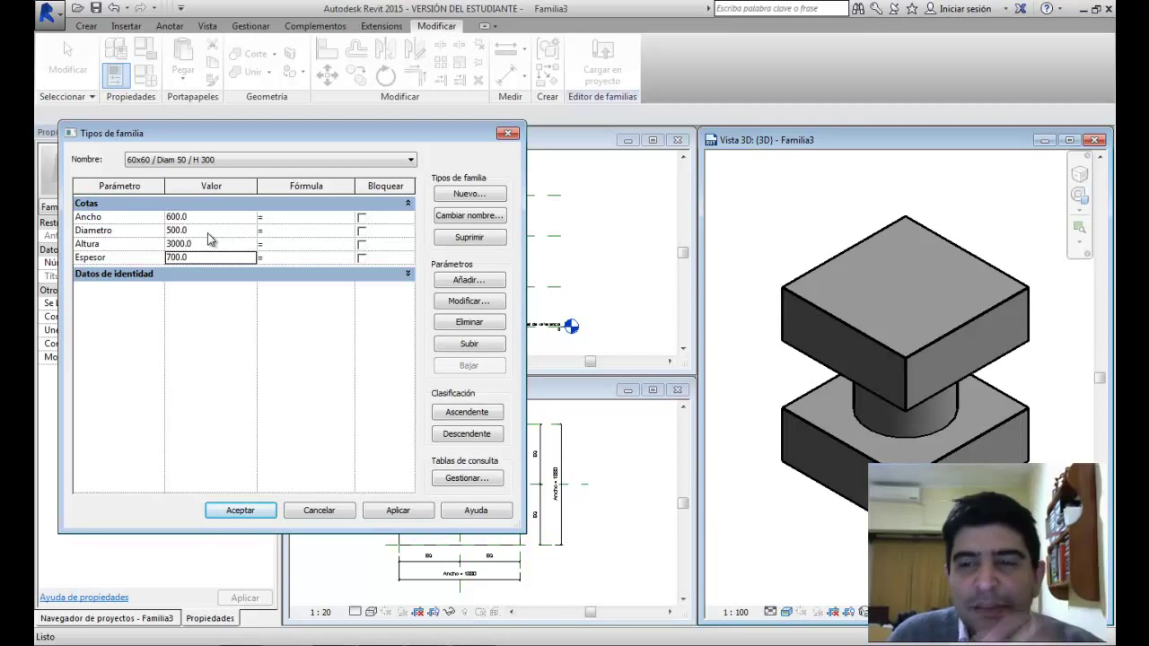
type("150")
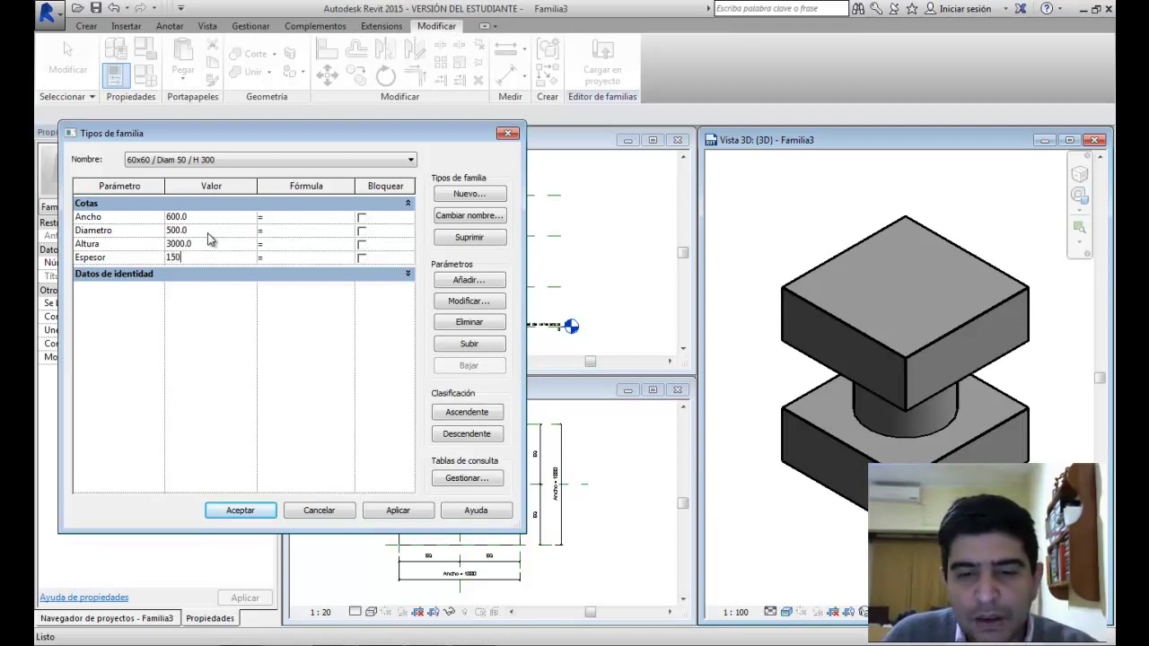
left_click(208, 239)
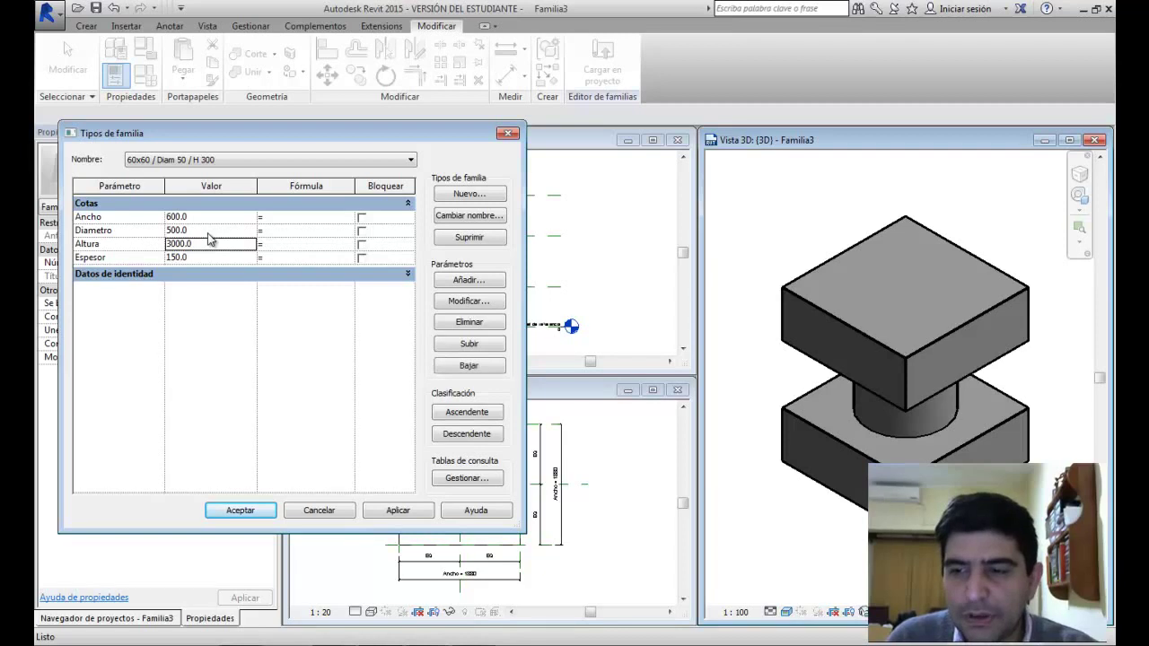
left_click(428, 512)
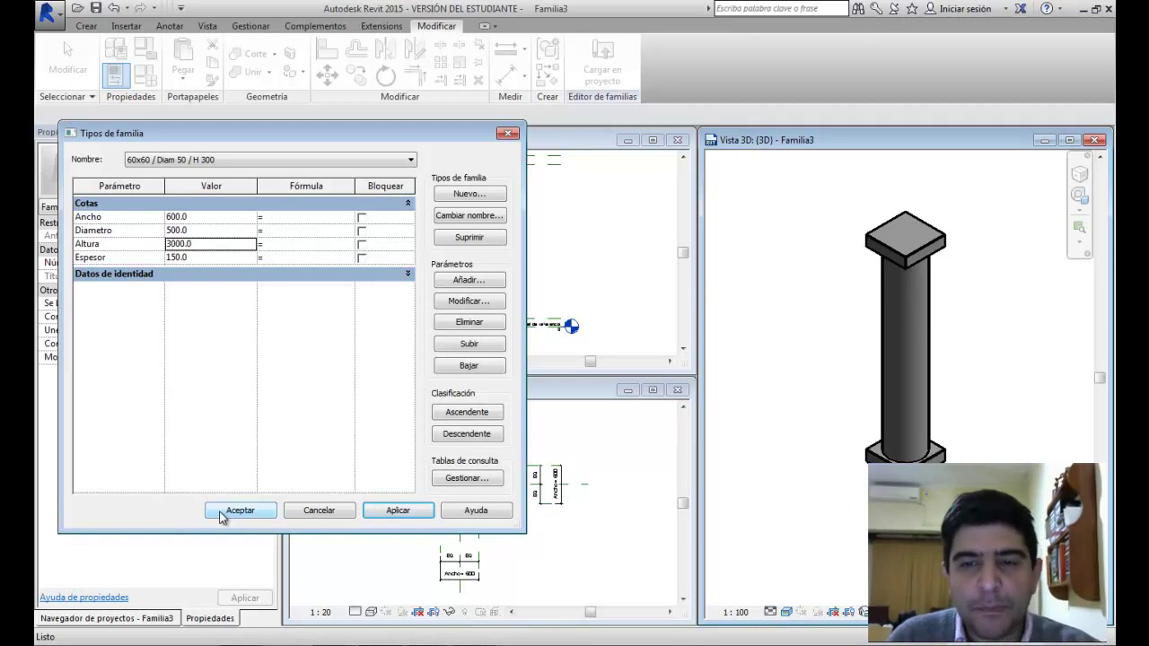
Step: Create a second family type named "150x150 / Diam 120 / H 150"
left_click(482, 196)
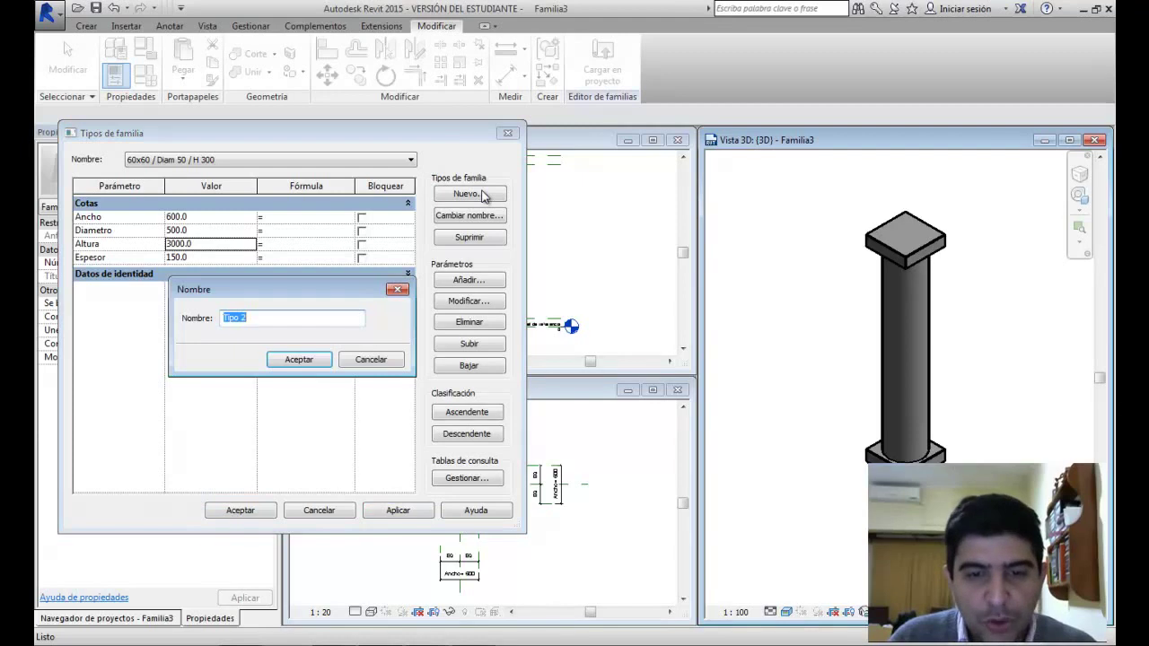
type("150x150")
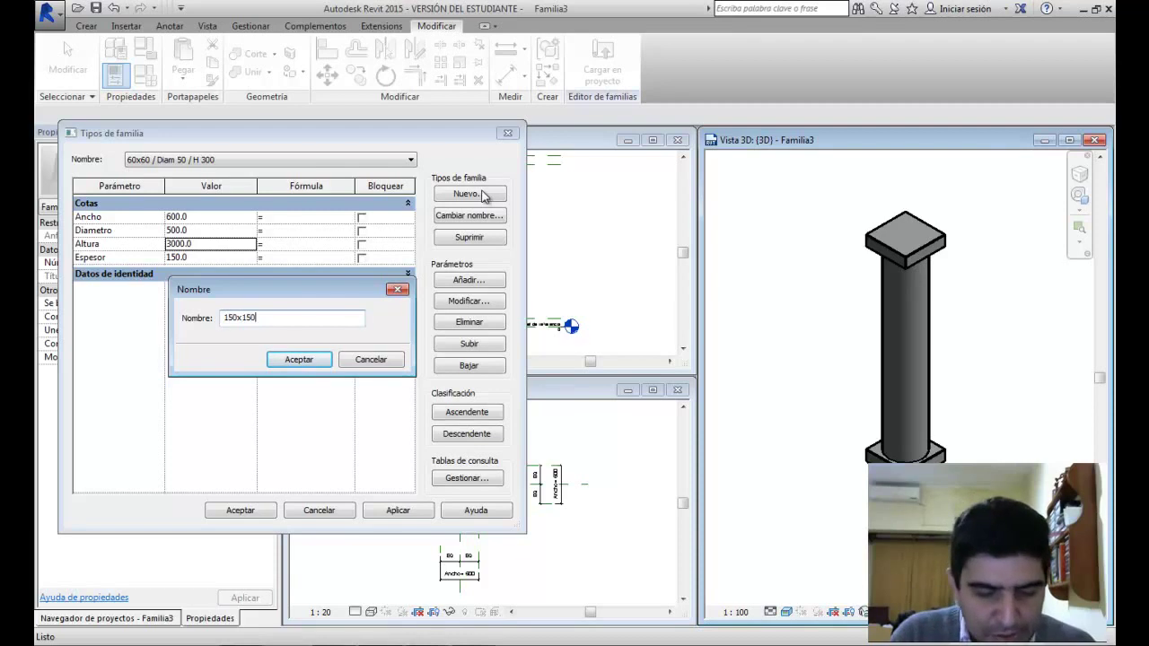
type(" /")
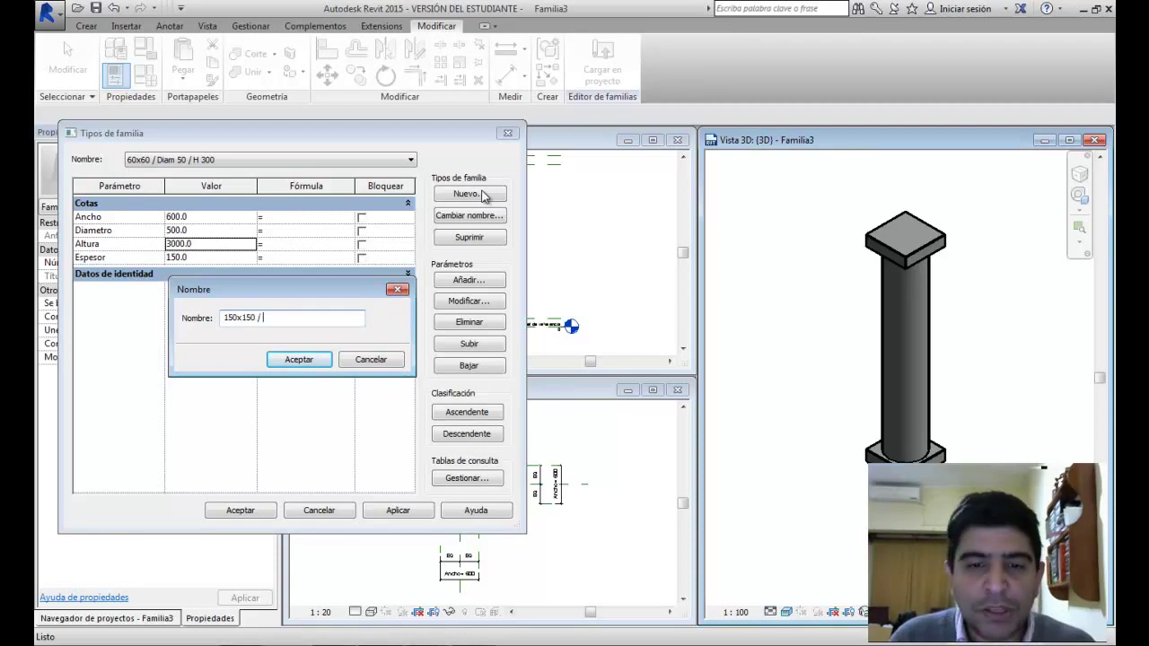
type(" Diam ")
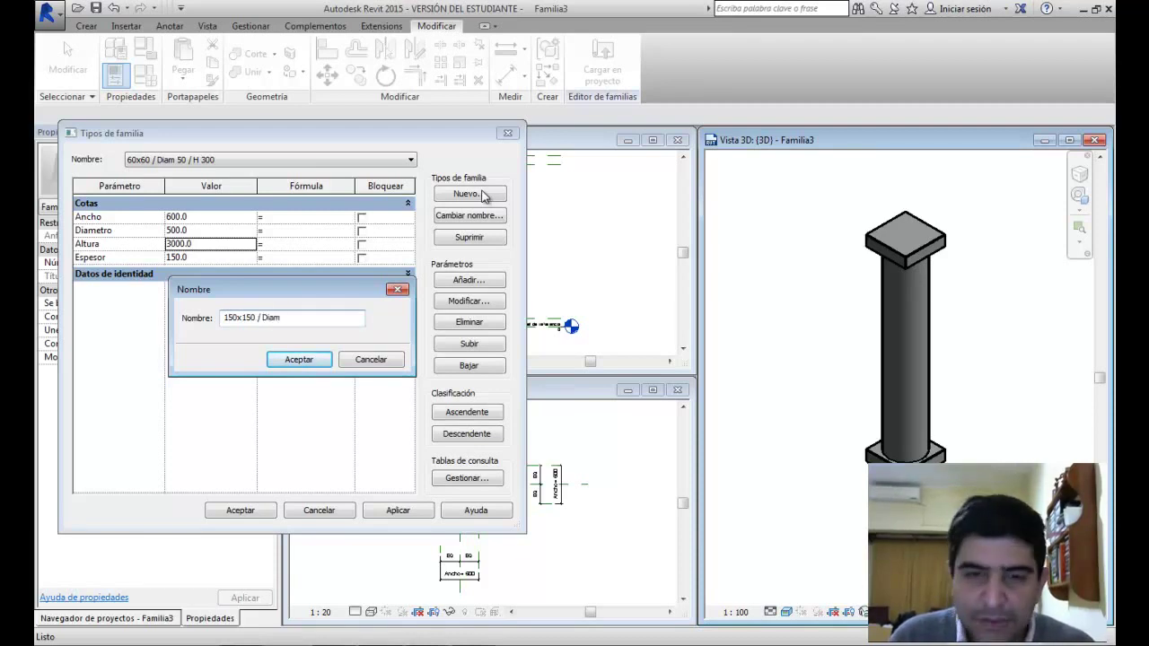
type("120")
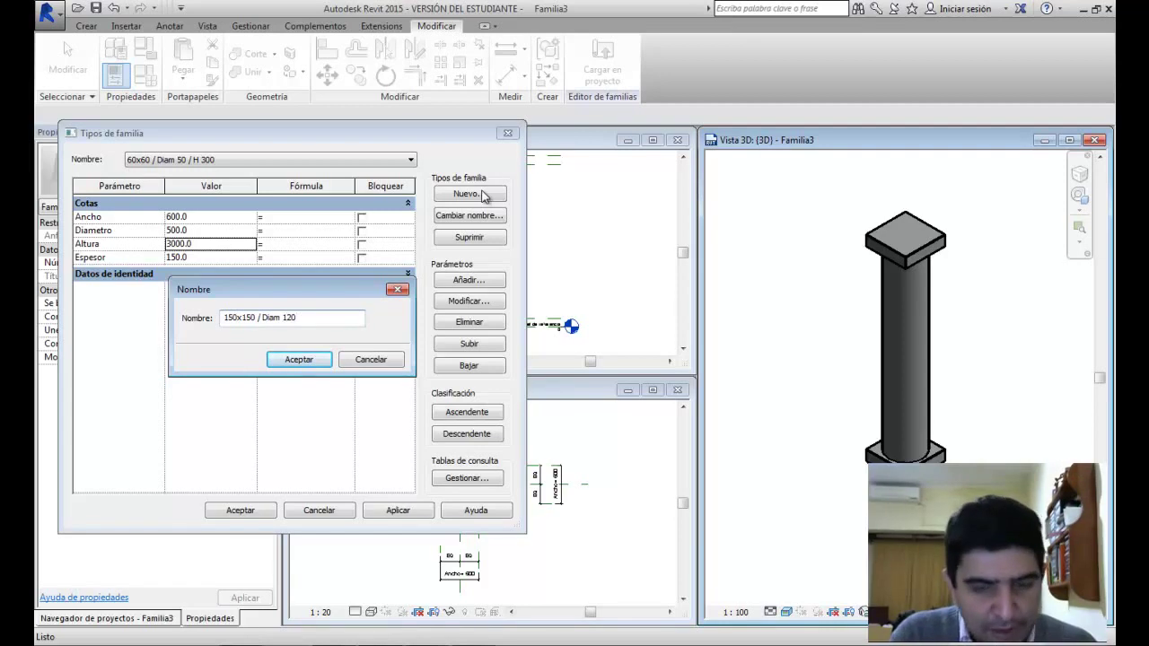
type(" / H ")
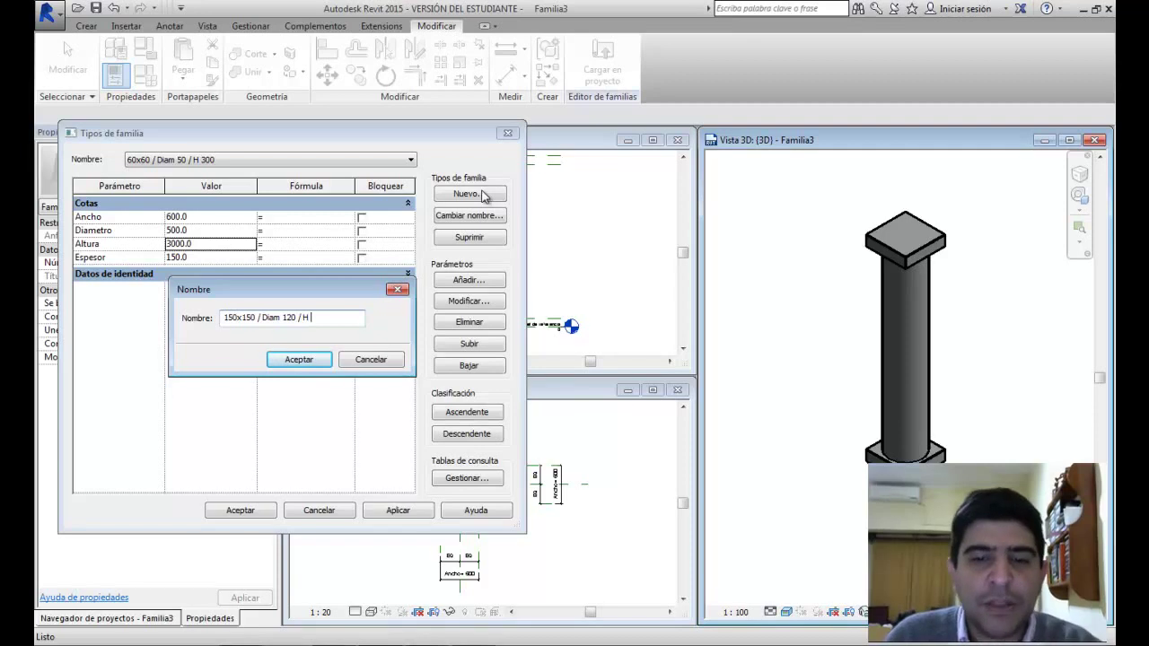
type("150")
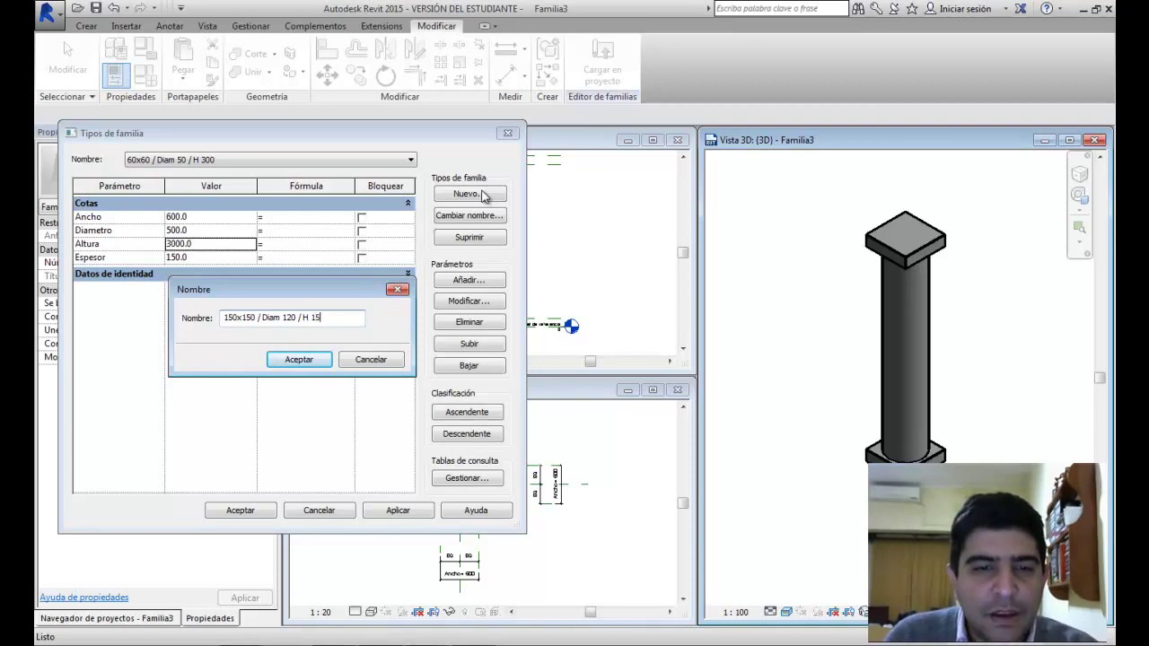
left_click(314, 361)
Step: Set the 150x150 type's Ancho to 1500, Diametro to 1200 and Altura to 1500, and apply the values to the column
double_click(217, 218)
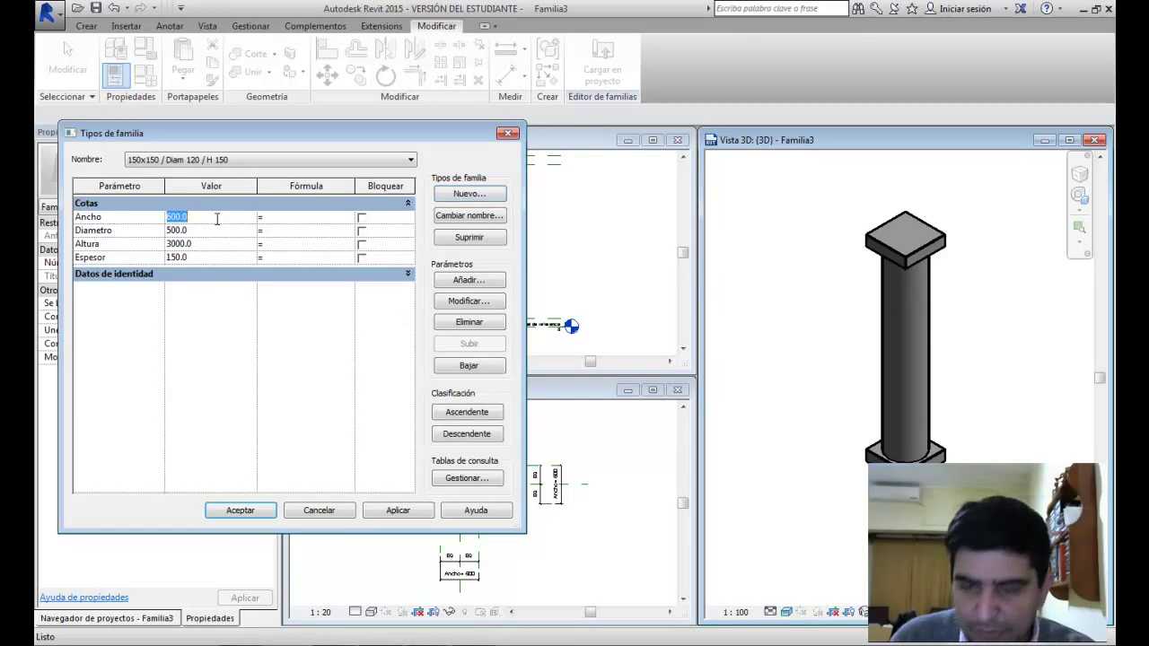
type("1500")
double_click(216, 226)
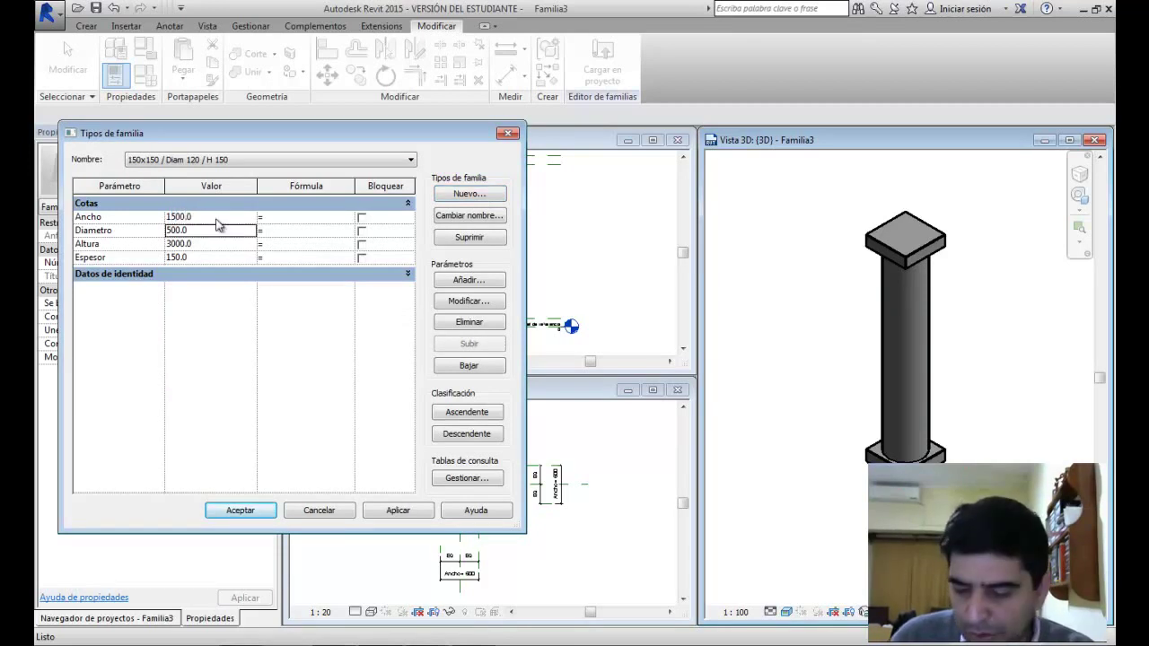
type("1200")
key("Return")
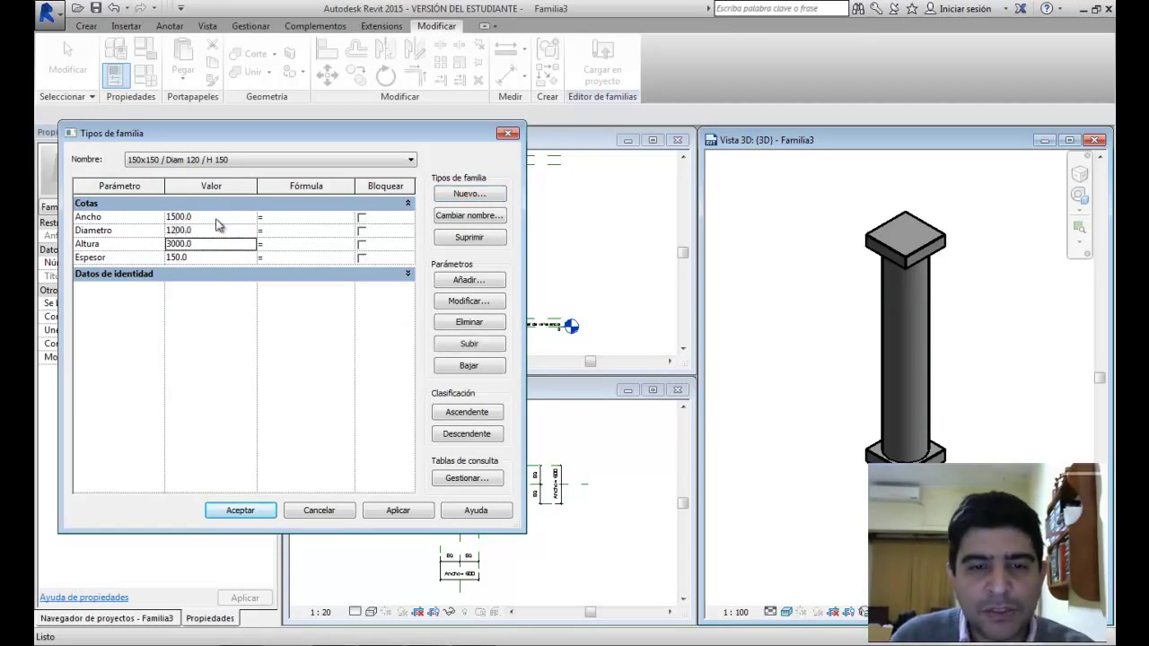
type("1500")
key("Return")
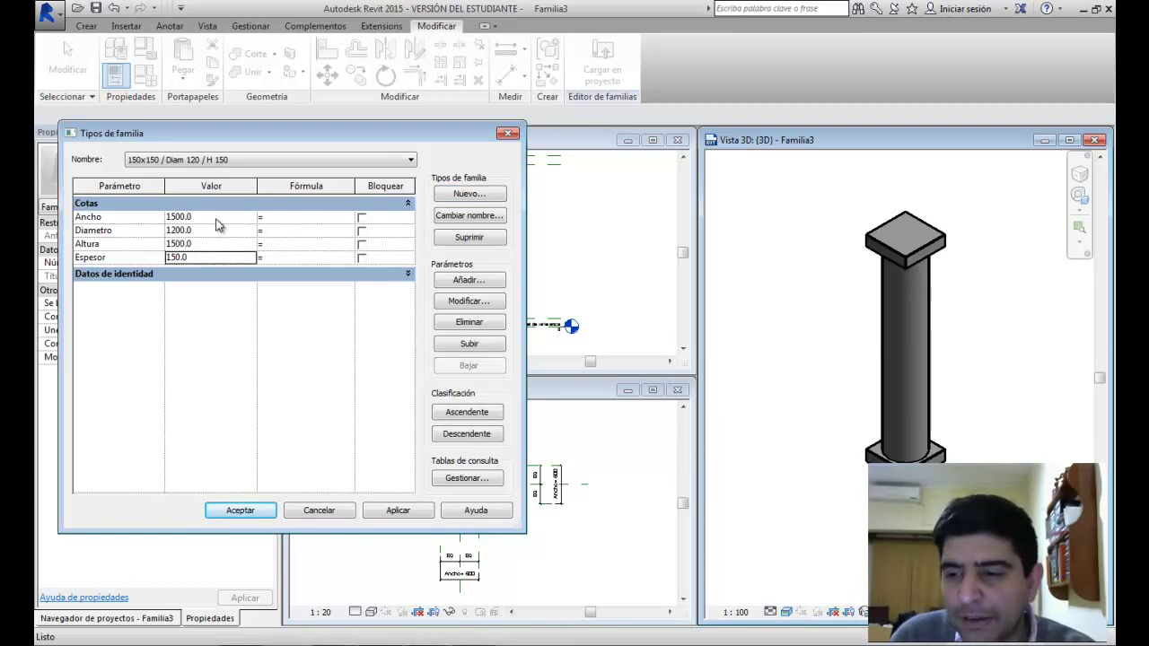
left_click(391, 510)
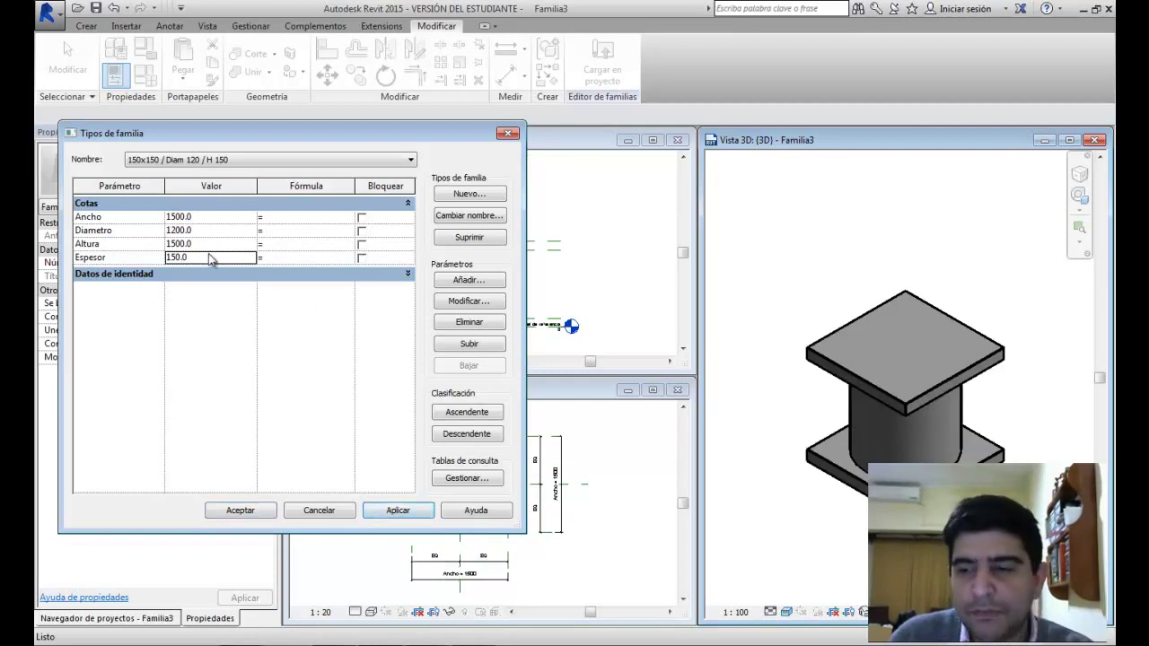
Step: Set the 150x150 type's Espesor to 300 and apply it to the column
left_click(210, 256)
type("300")
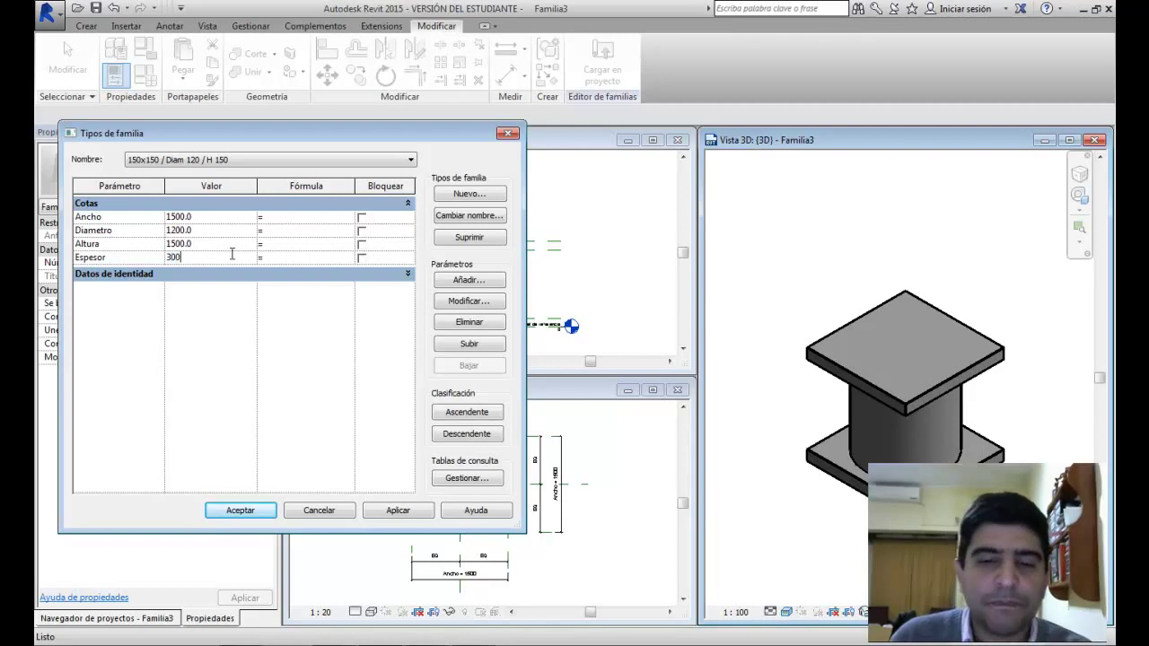
left_click(379, 510)
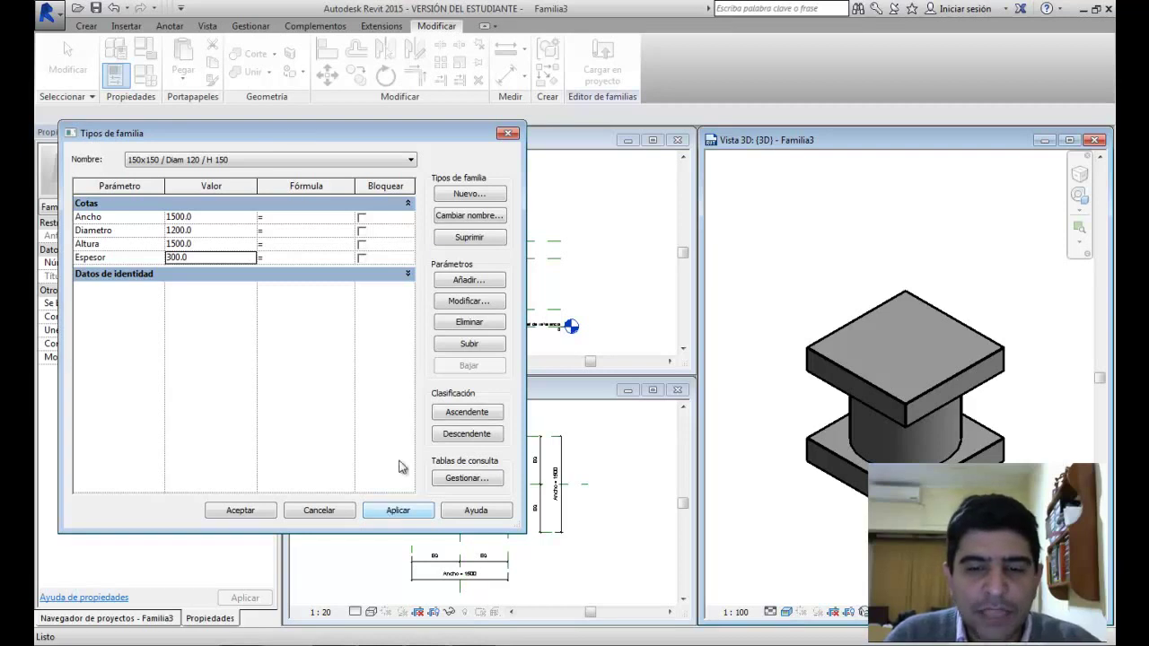
Step: Test both family types by applying "60x60 / Diam 50 / H 300" and returning to "150x150 / Diam 120 / H 150"
left_click(273, 159)
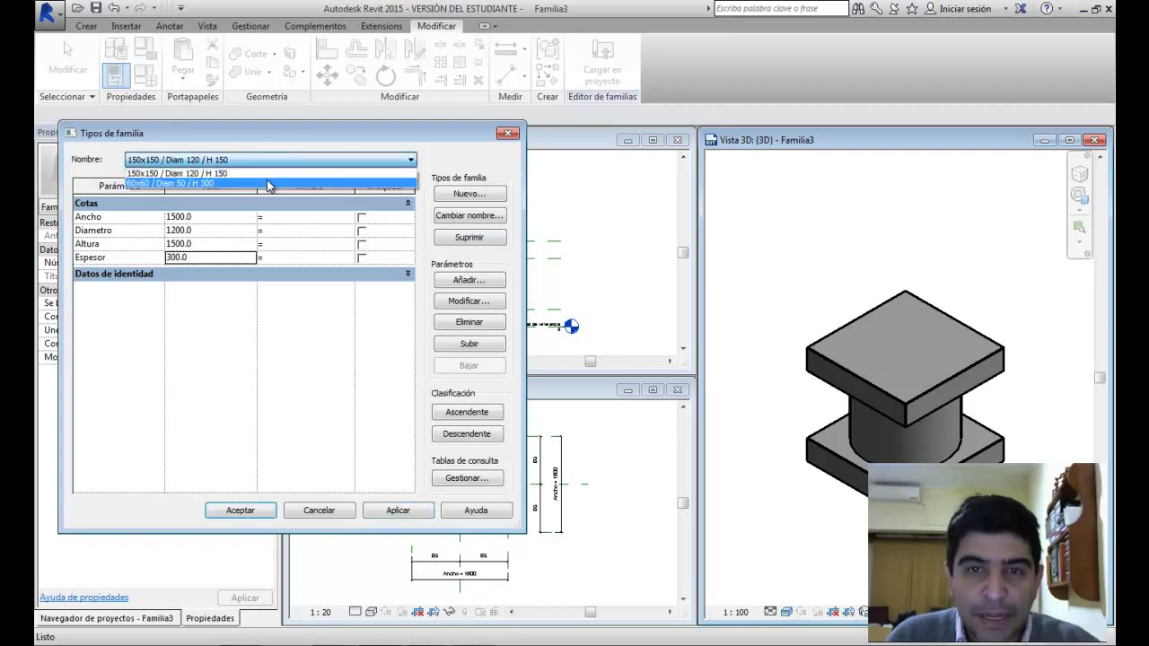
left_click(267, 185)
left_click(402, 513)
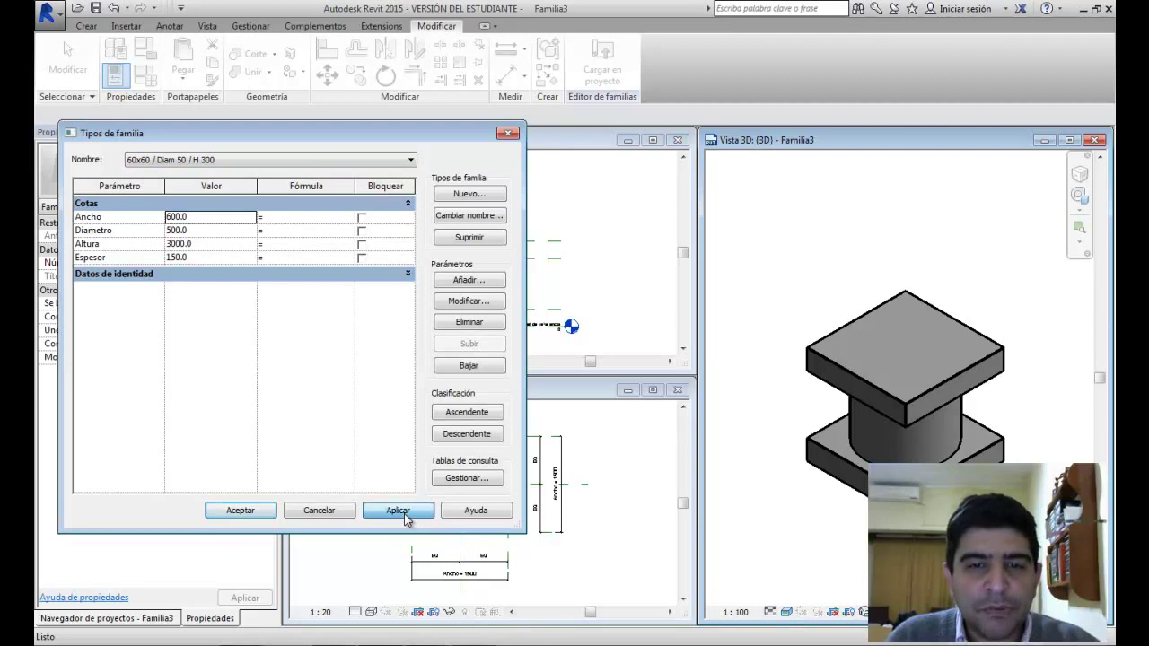
left_click(234, 164)
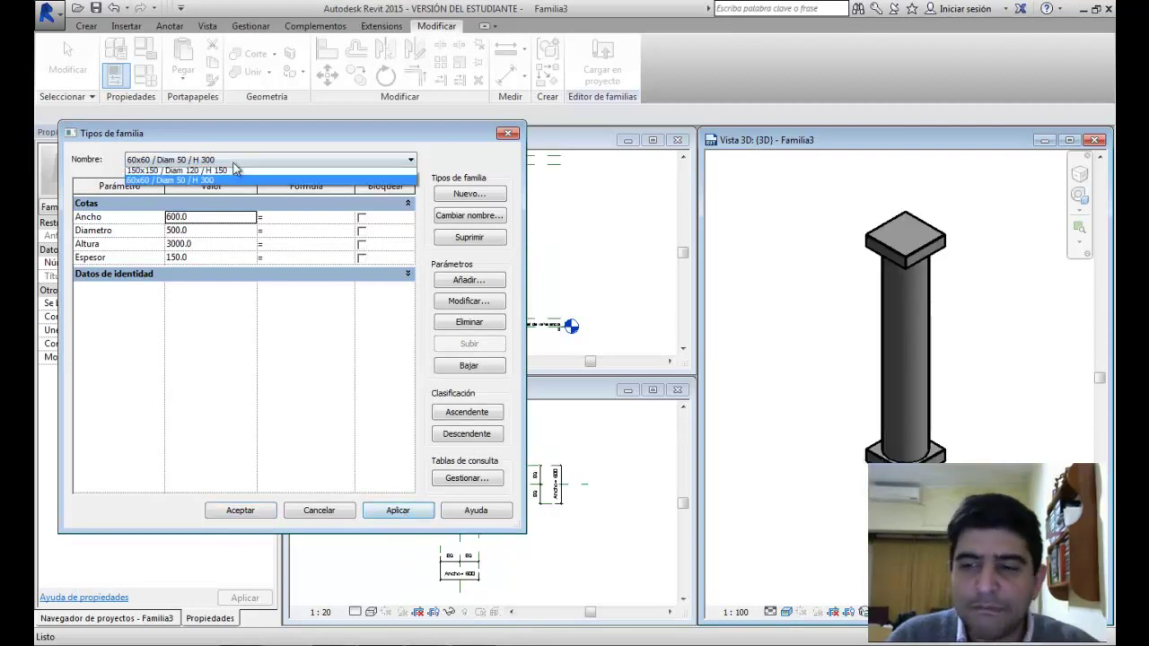
left_click(238, 175)
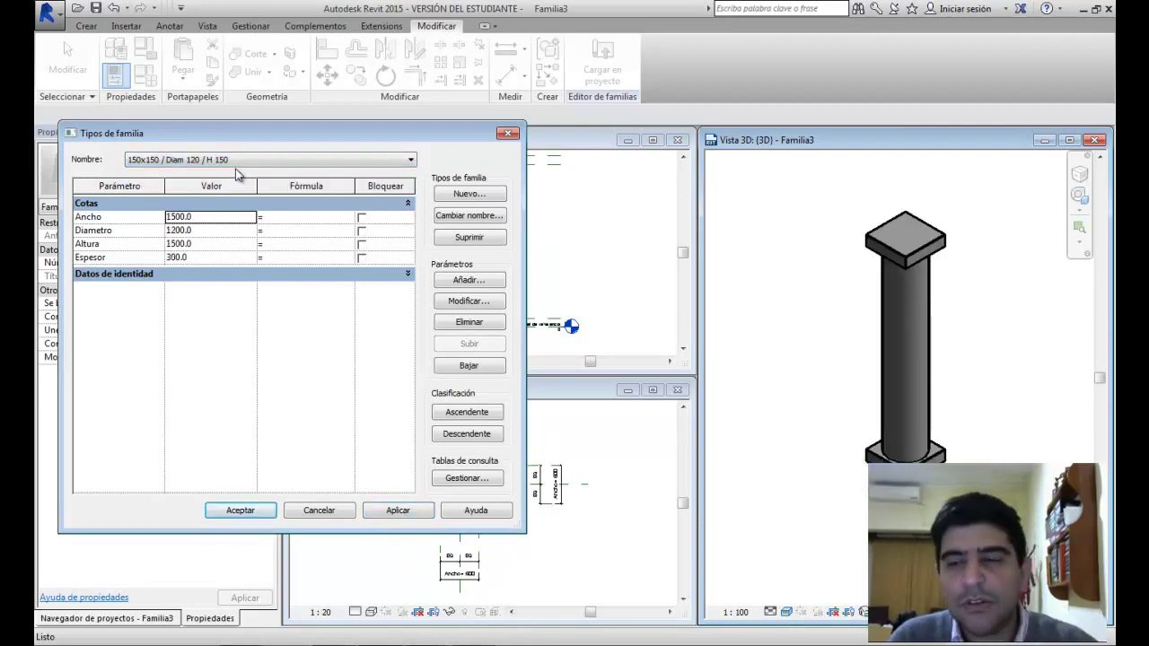
left_click(410, 512)
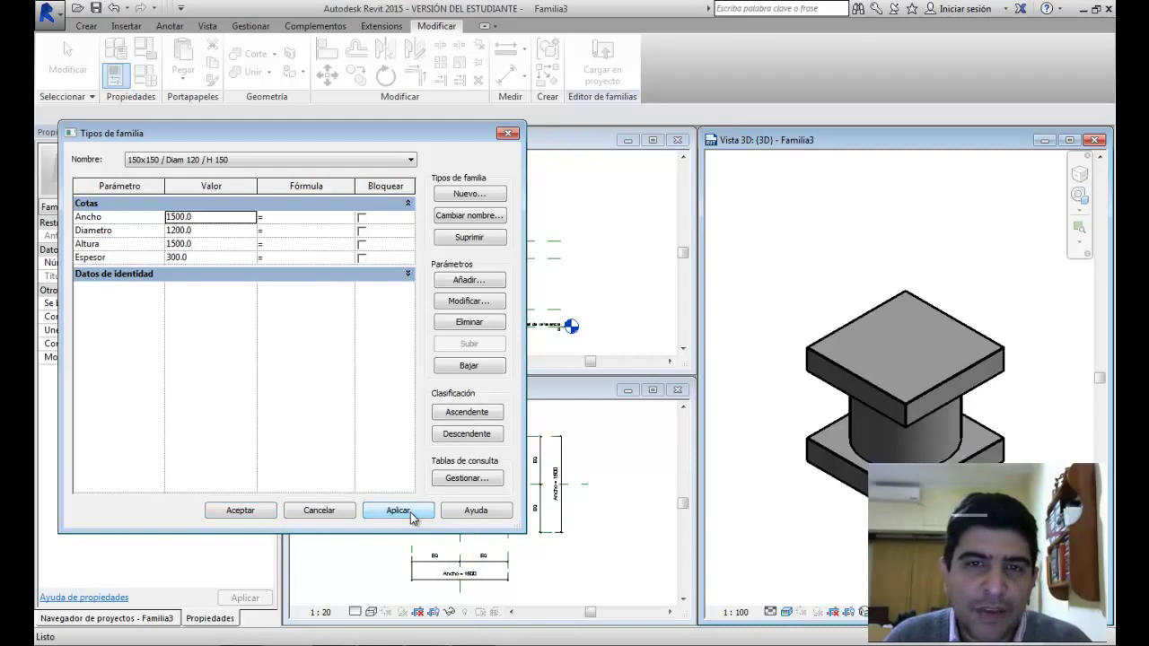
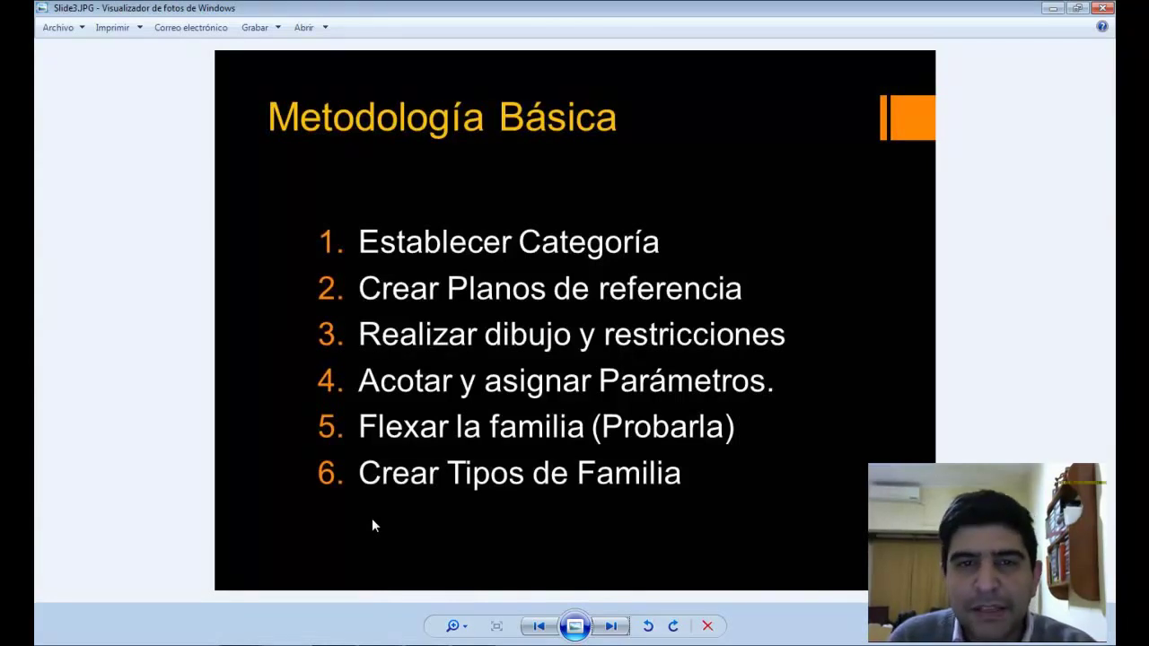
Step: View the Lección 3.1 Extrusiones Solidas slide in Windows Photo Viewer, return to Revit and accept the family types settings
left_click(538, 626)
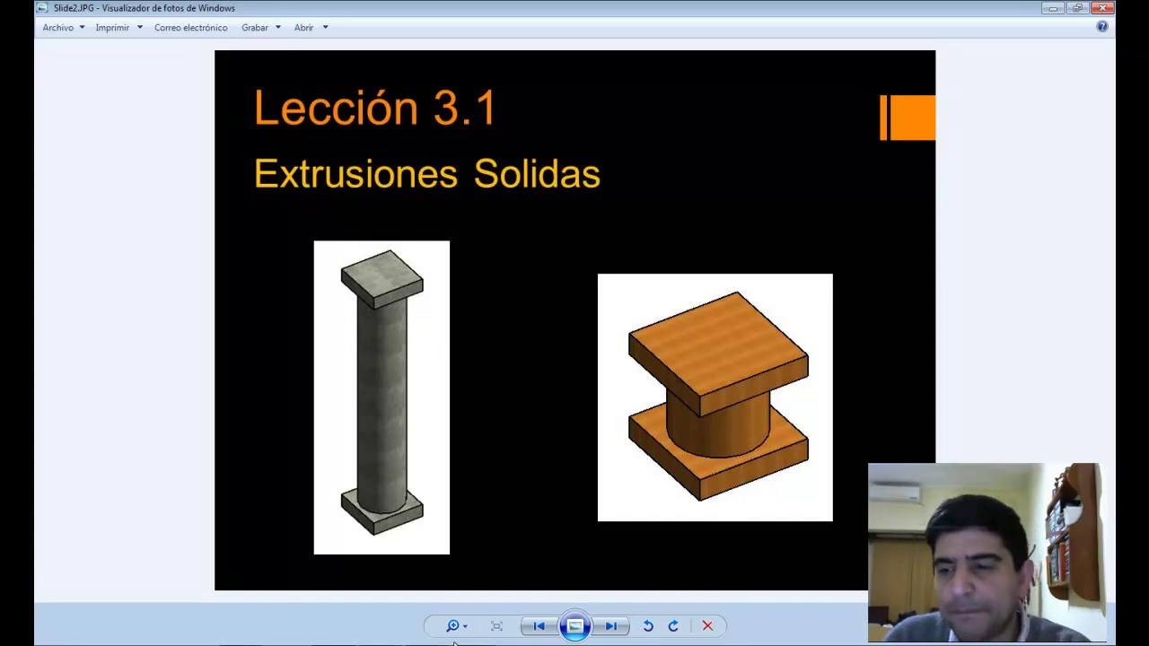
key("alt+Tab")
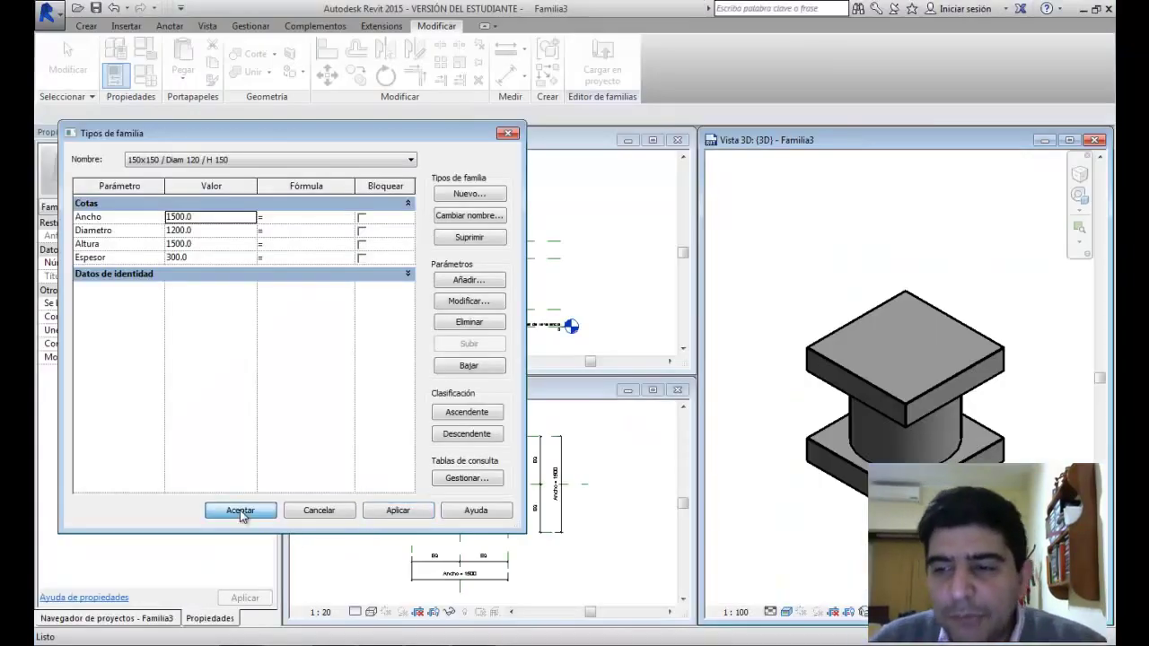
left_click(240, 509)
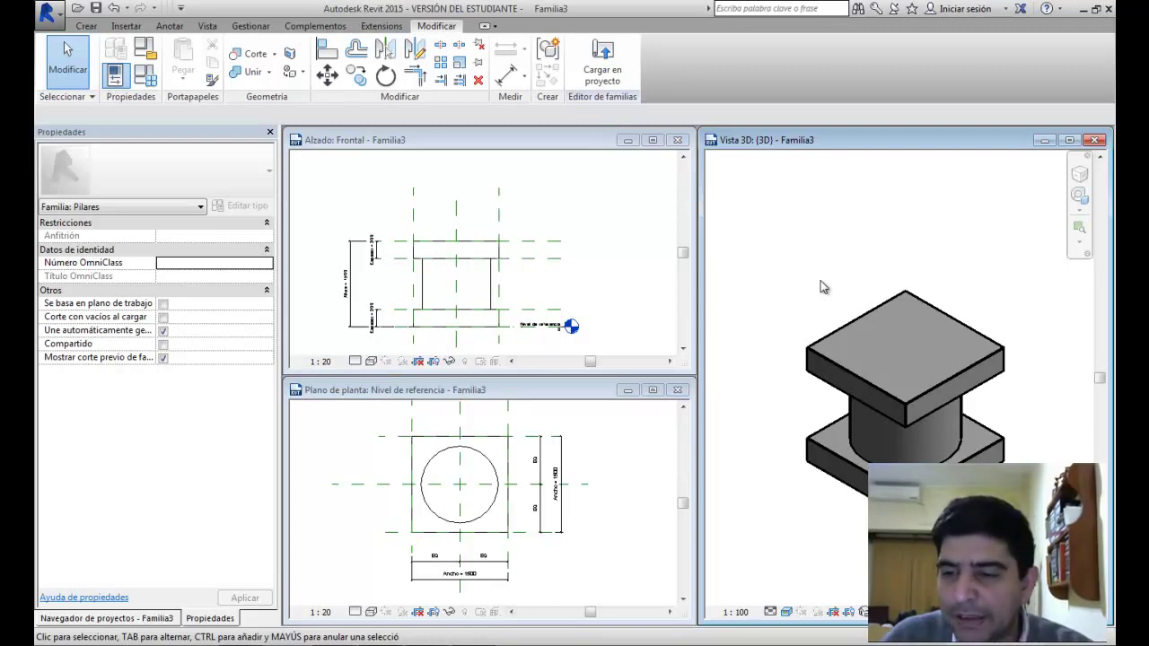
Step: Create a type-based family parameter named Material and associate it with the material of the column's lower slab
left_click(786, 437)
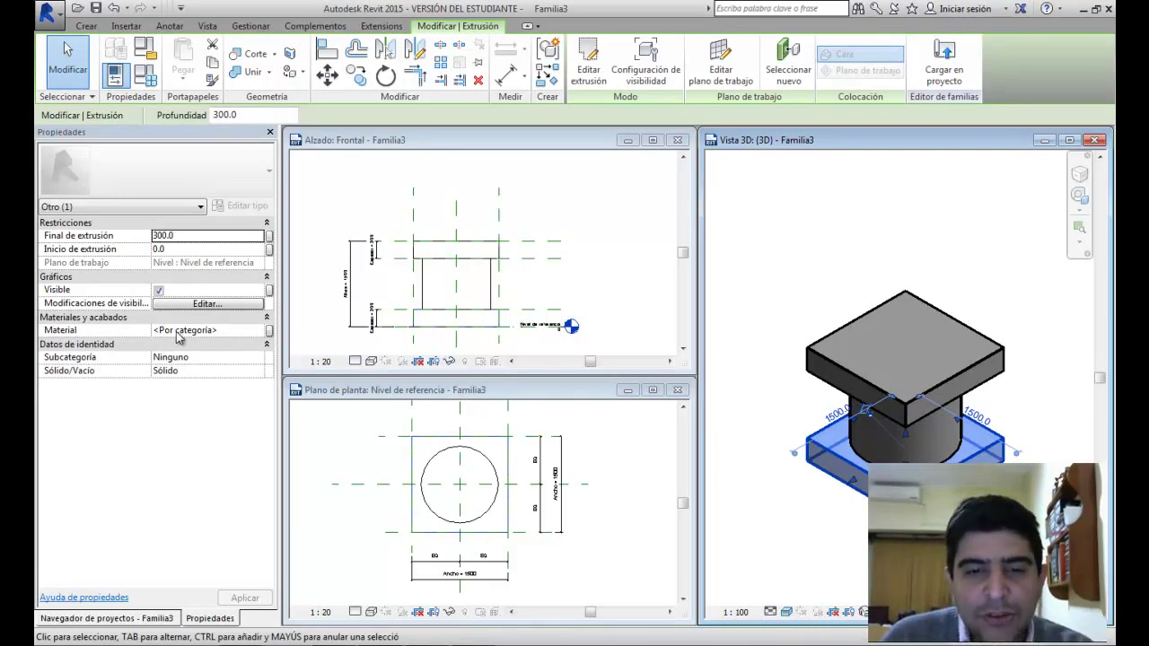
left_click(270, 333)
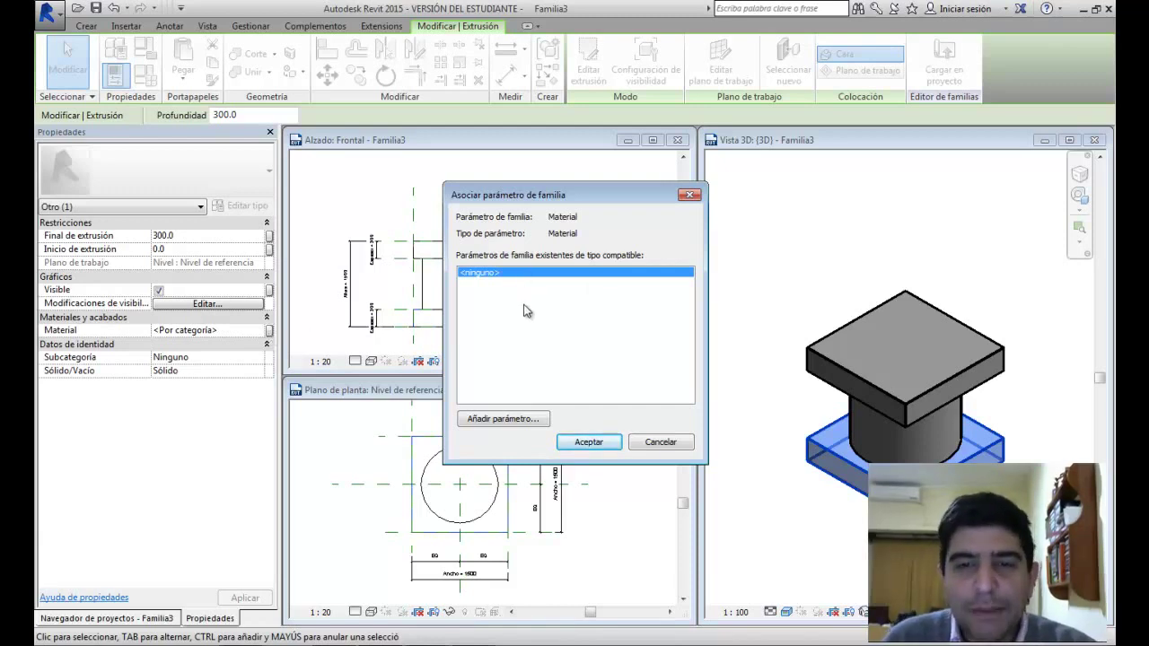
left_click(497, 419)
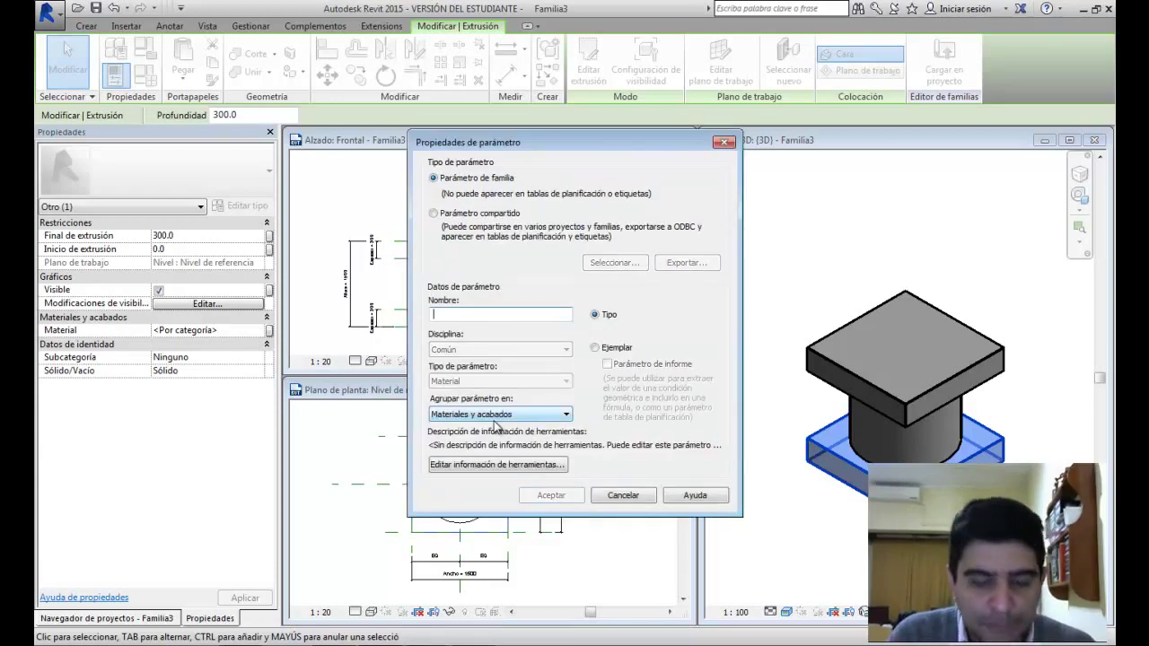
type("Material")
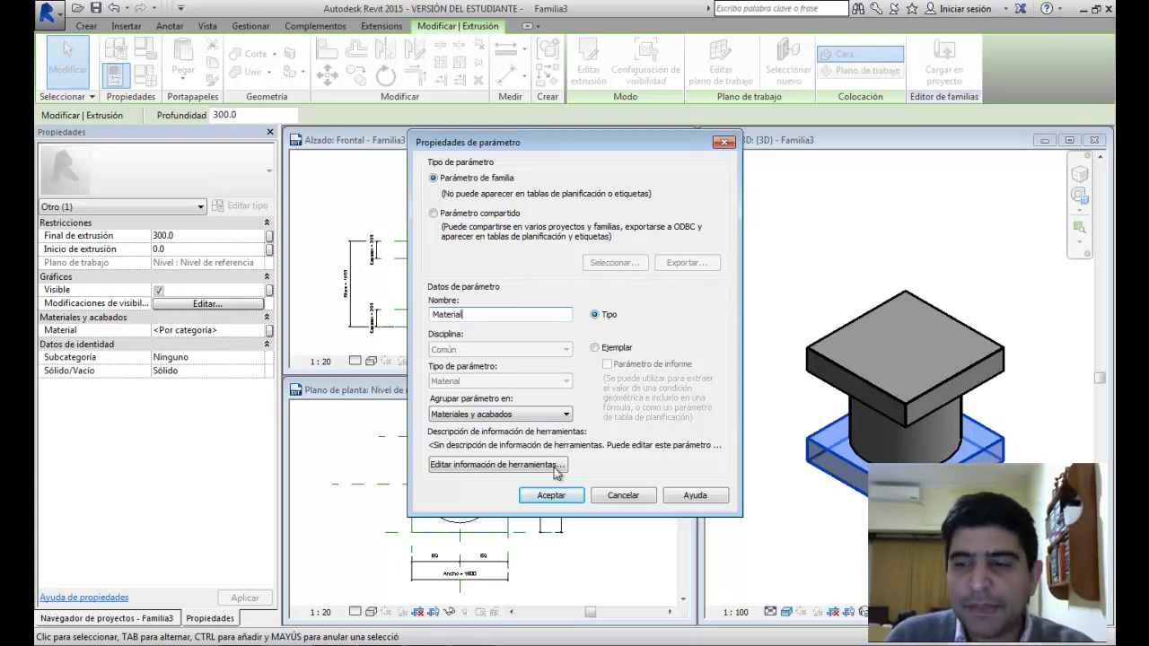
left_click(551, 497)
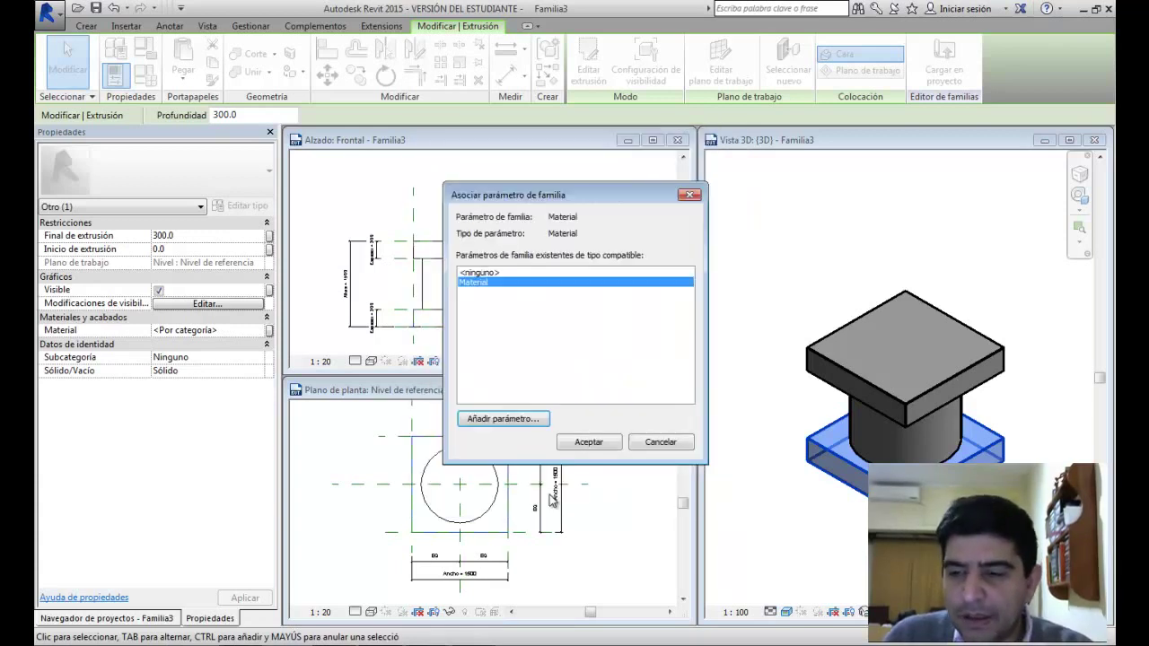
left_click(588, 444)
left_click(750, 253)
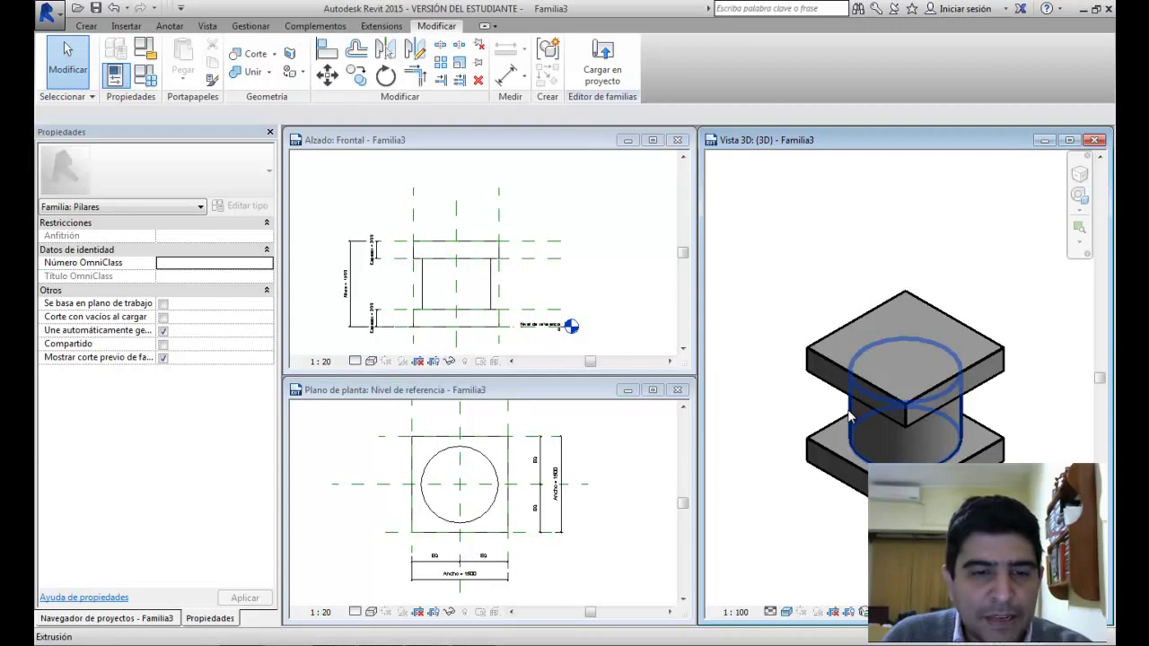
Step: Associate the cylindrical shaft's material with the existing Material family parameter
left_click(815, 413)
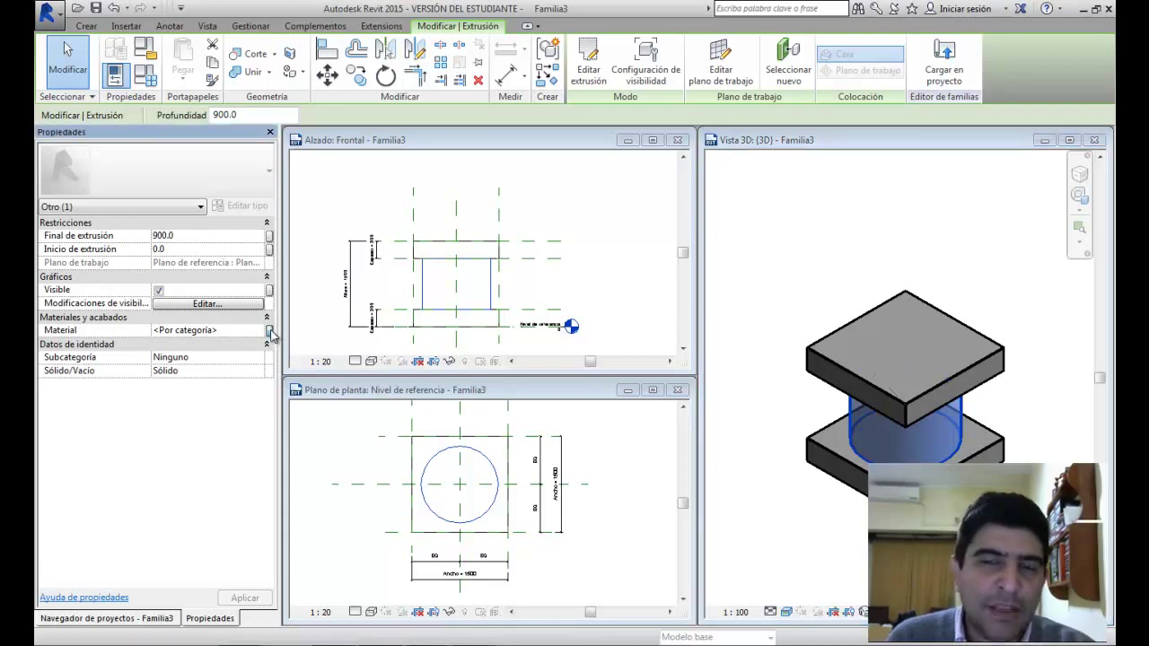
left_click(269, 330)
left_click(473, 282)
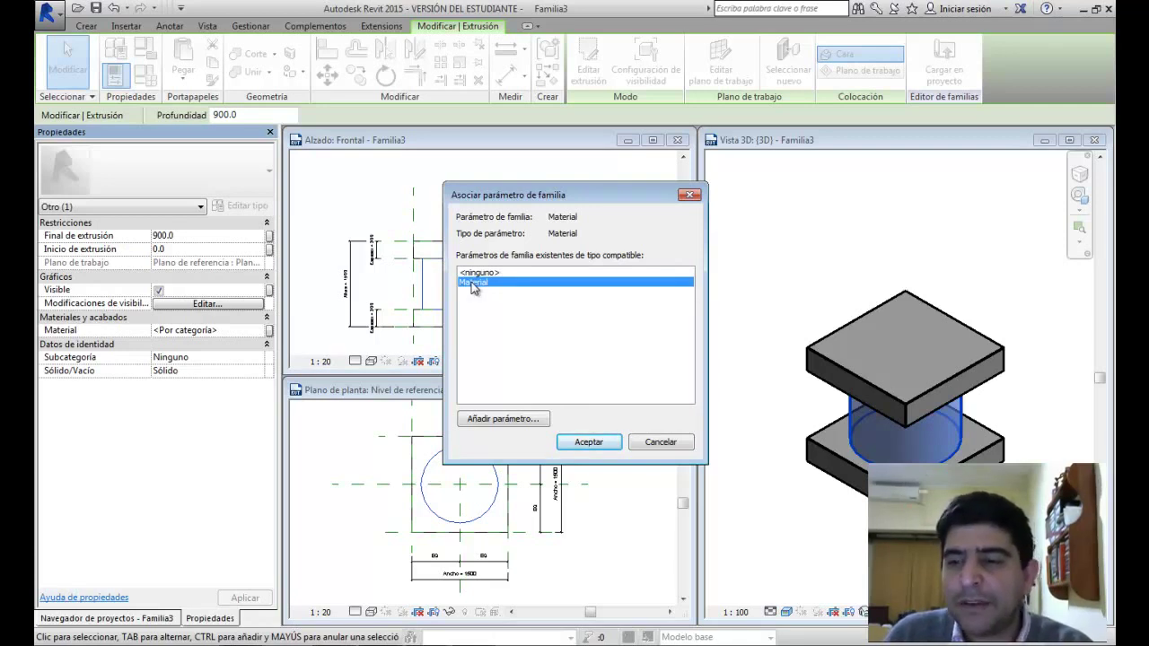
left_click(588, 443)
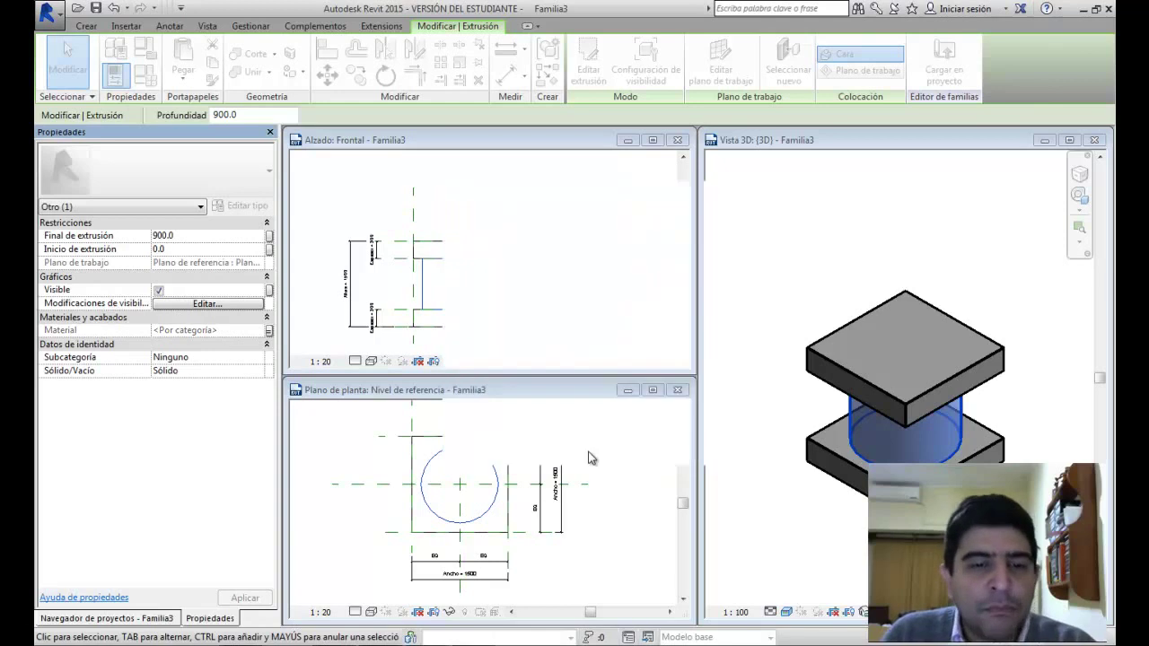
Step: Associate the upper slab's material with the existing Material family parameter and deselect the slab
left_click(819, 350)
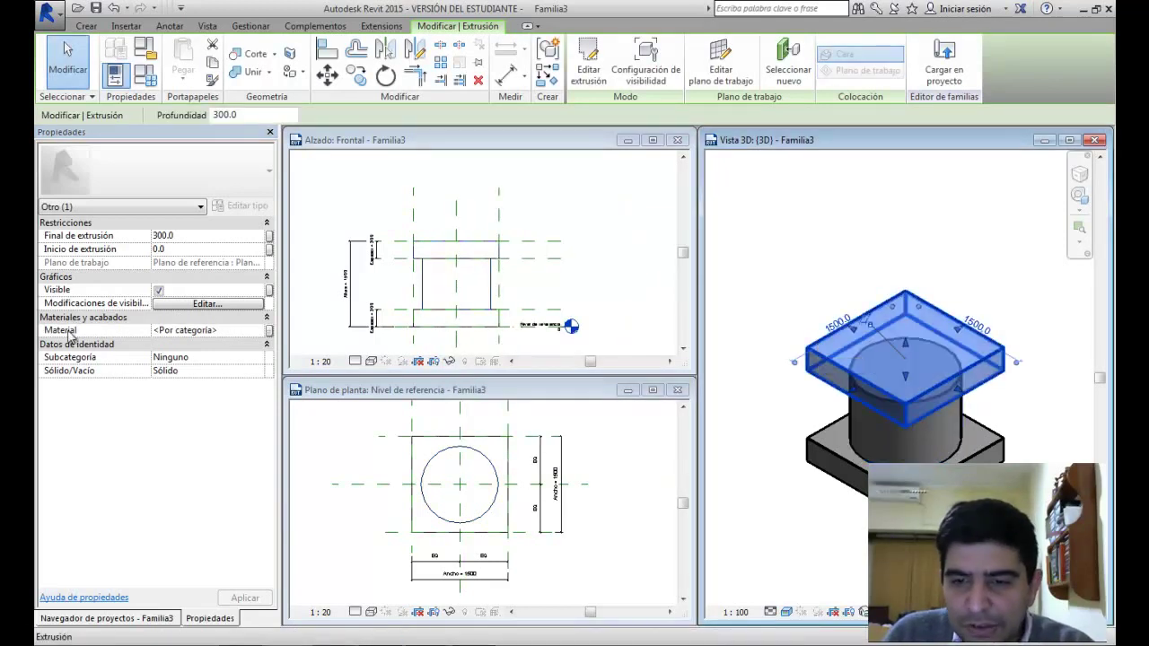
left_click(268, 331)
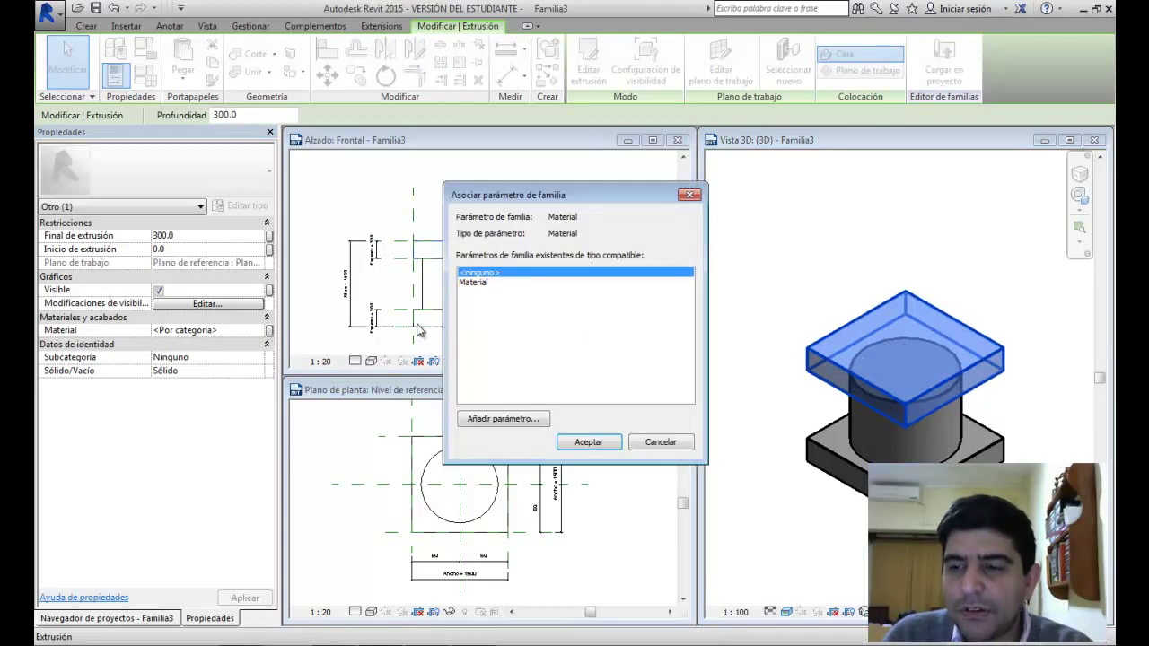
left_click(484, 283)
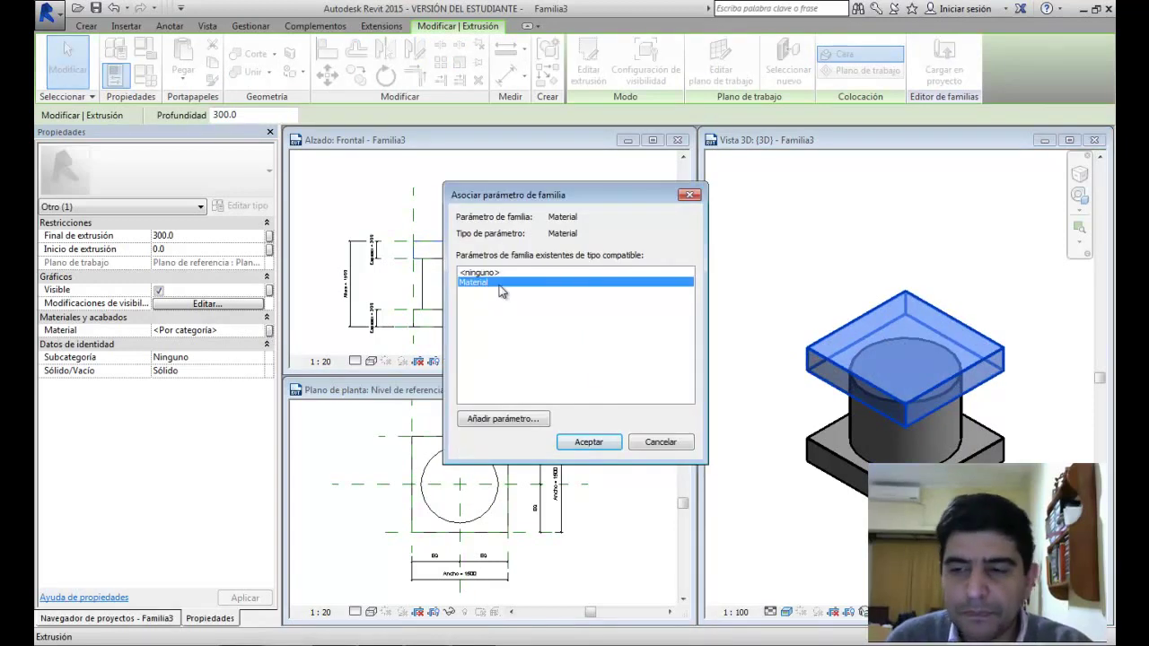
left_click(604, 444)
left_click(813, 294)
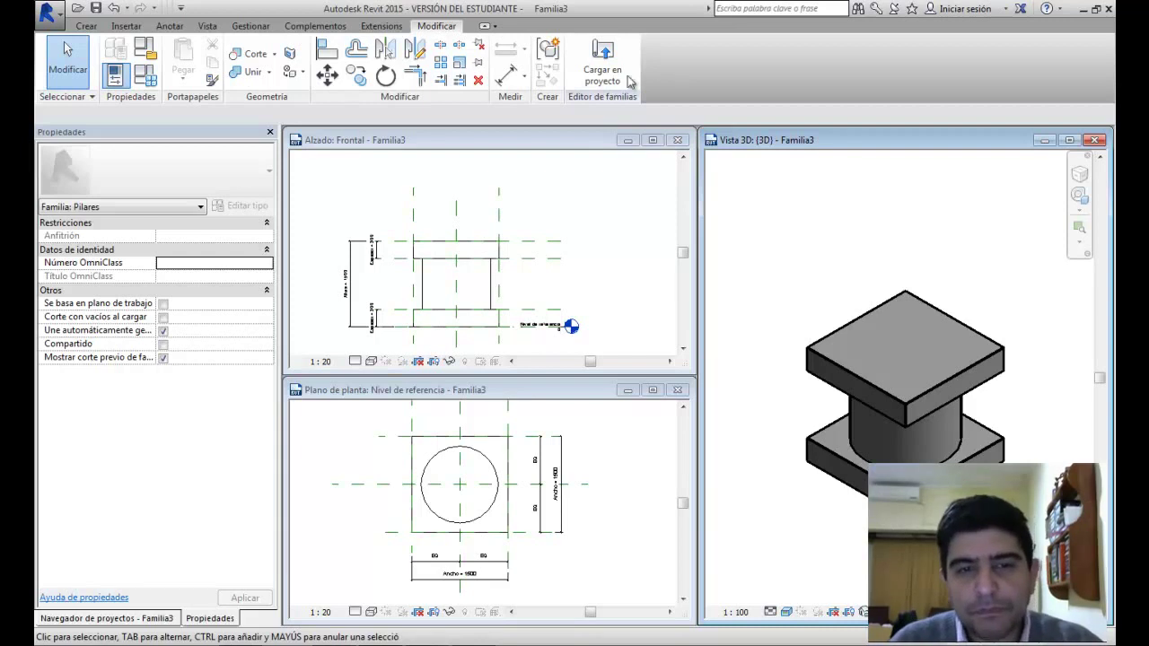
Step: Rename the family type "60x60 / Diam 50 / H 300" as "Cemento - 60x60 / Diam 50 / H 300"
left_click(146, 77)
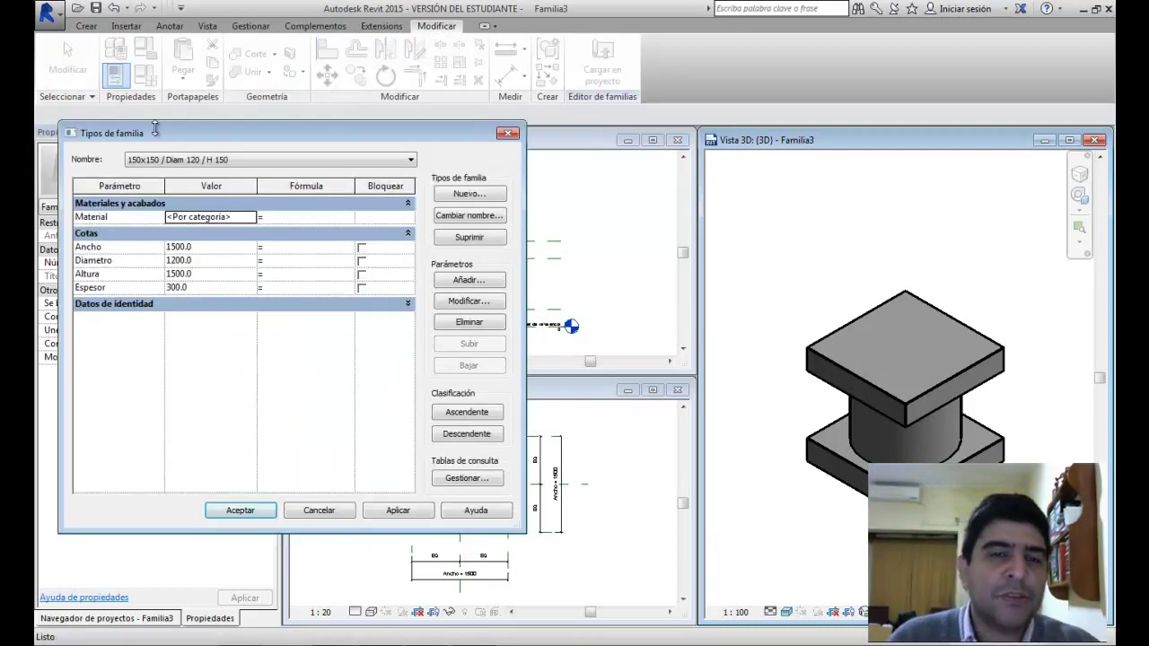
left_click(173, 159)
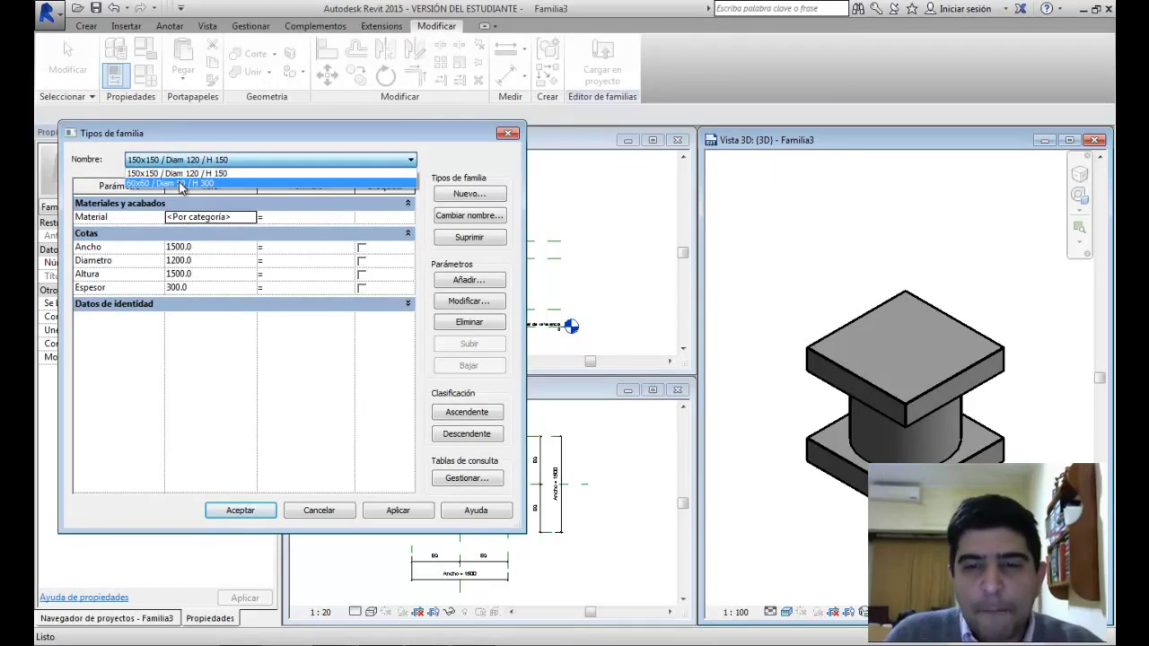
left_click(181, 184)
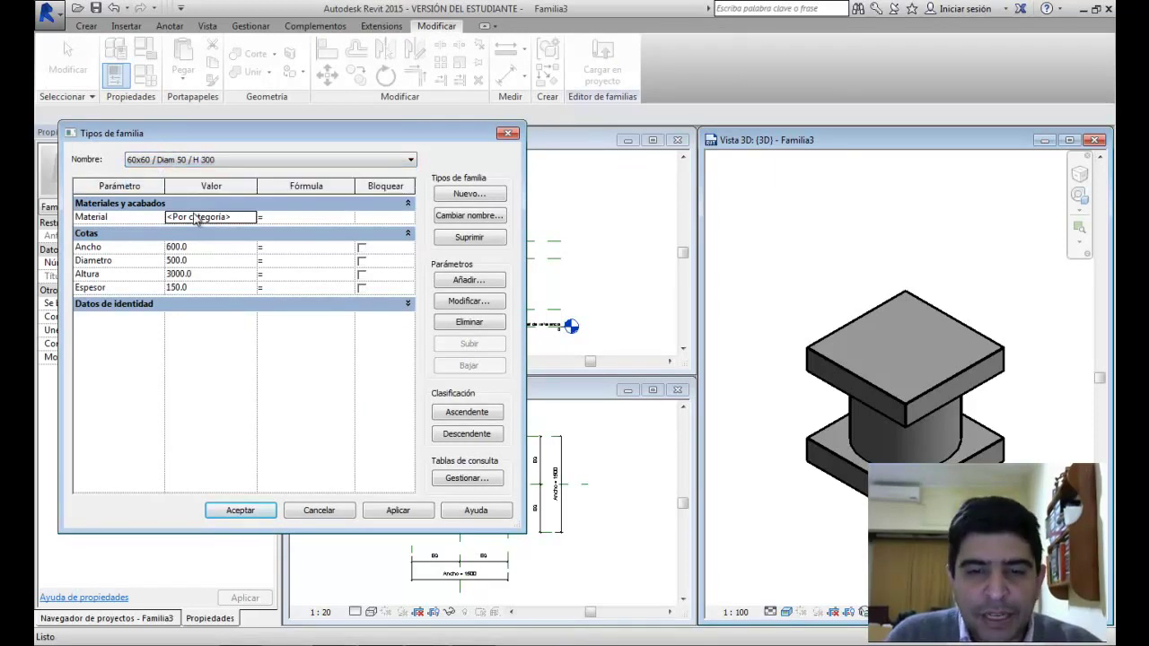
left_click(443, 219)
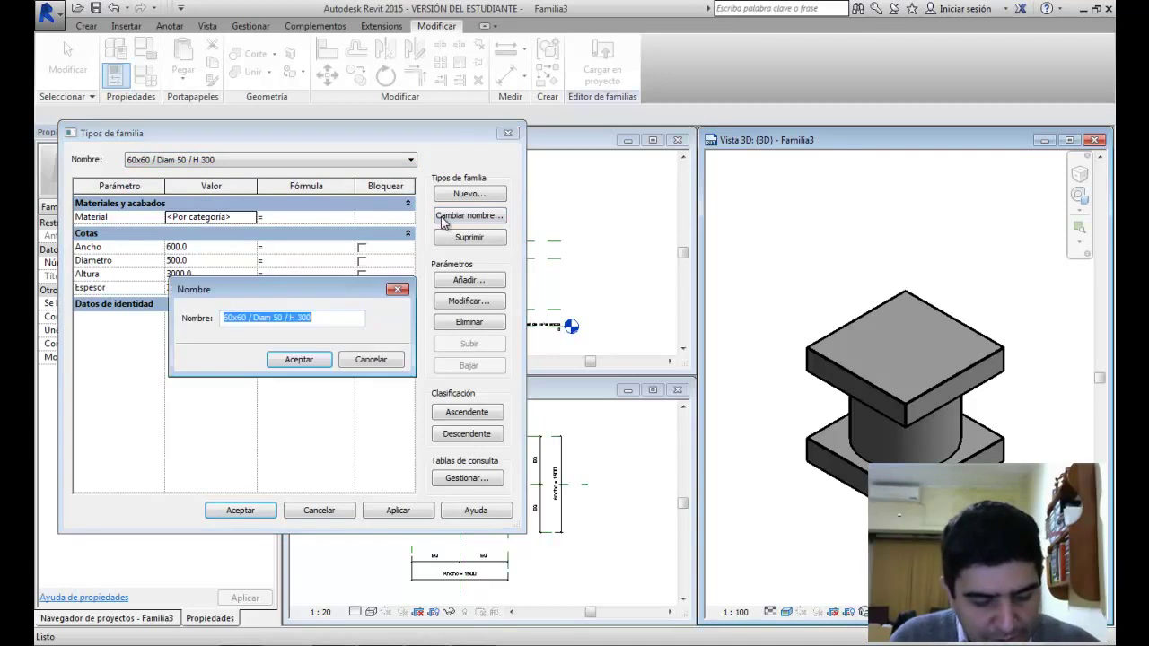
left_click(305, 316)
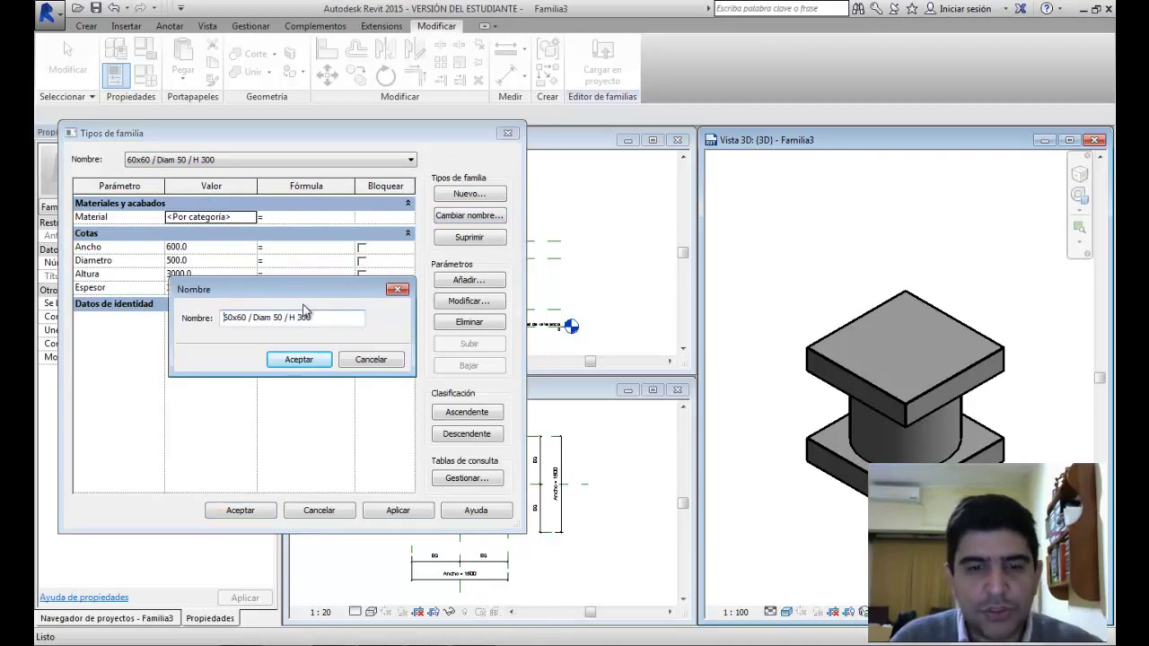
type("Cemento -")
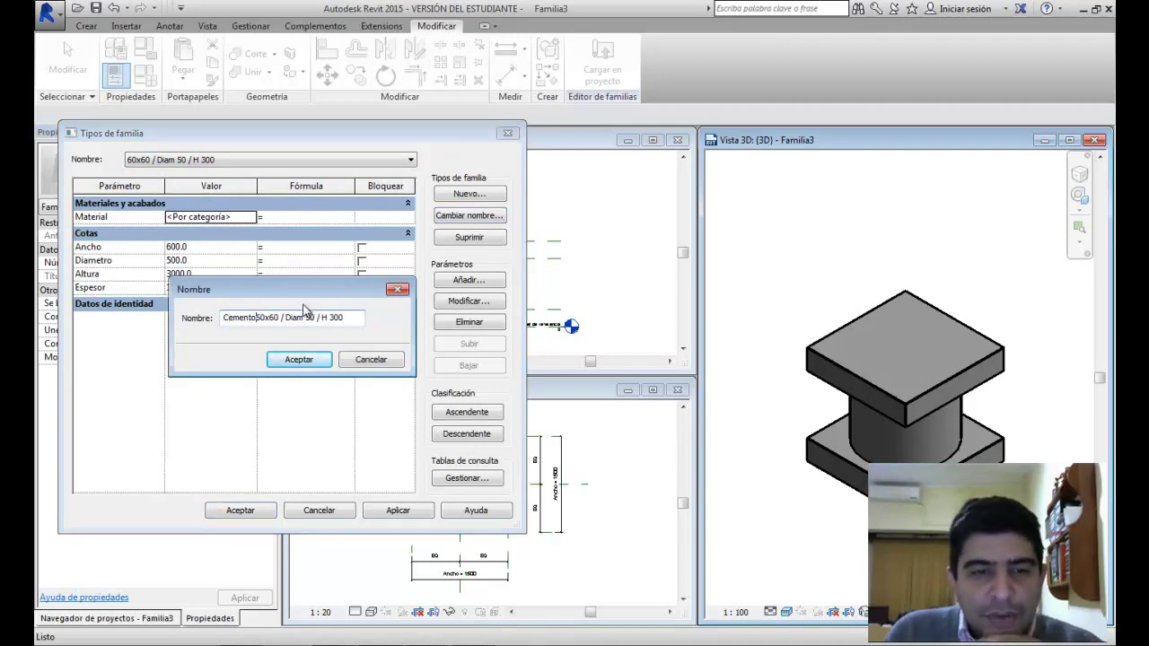
key("Return")
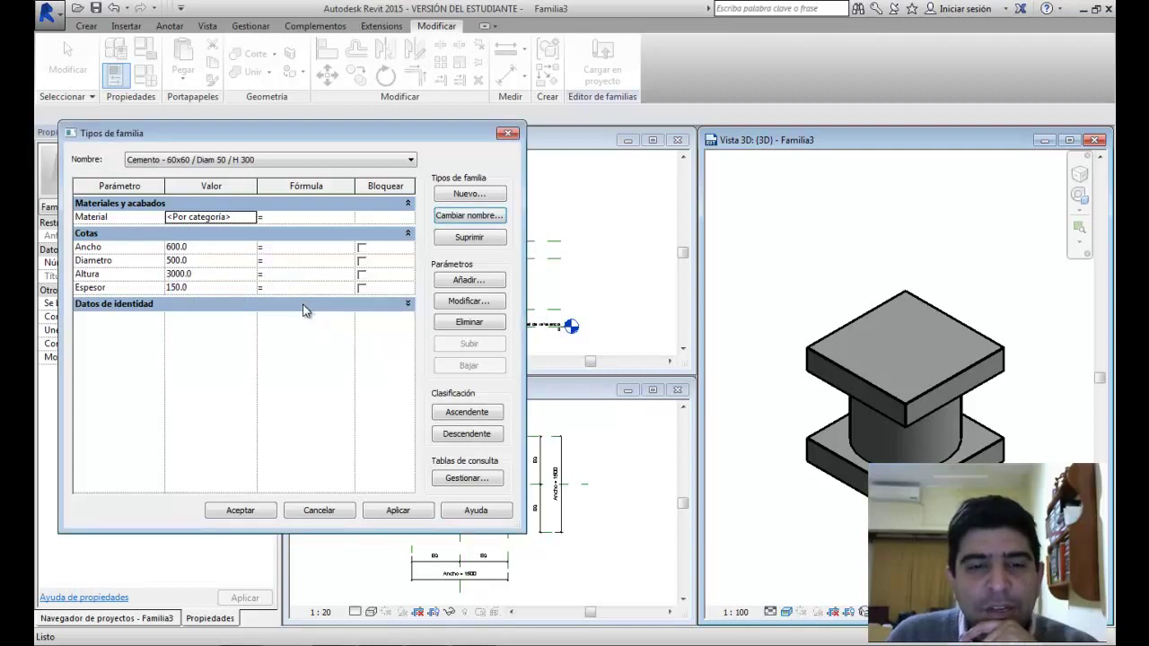
Step: Browse materials for the Cemento type's Material parameter and create a new material named Cemento
left_click(184, 222)
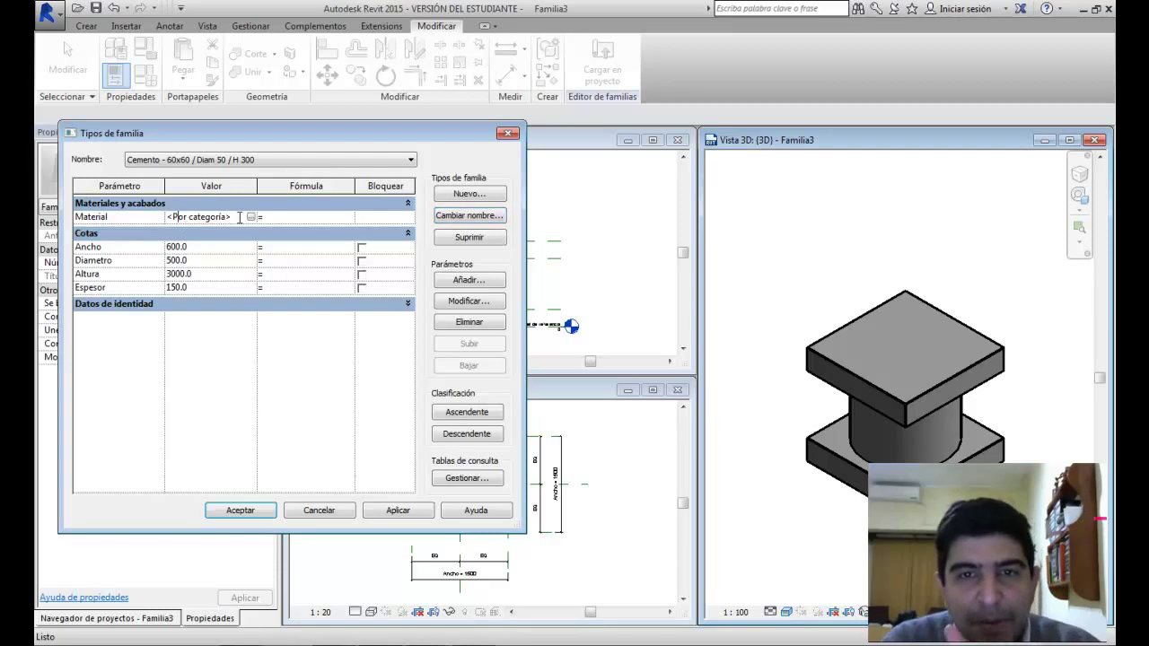
left_click(251, 218)
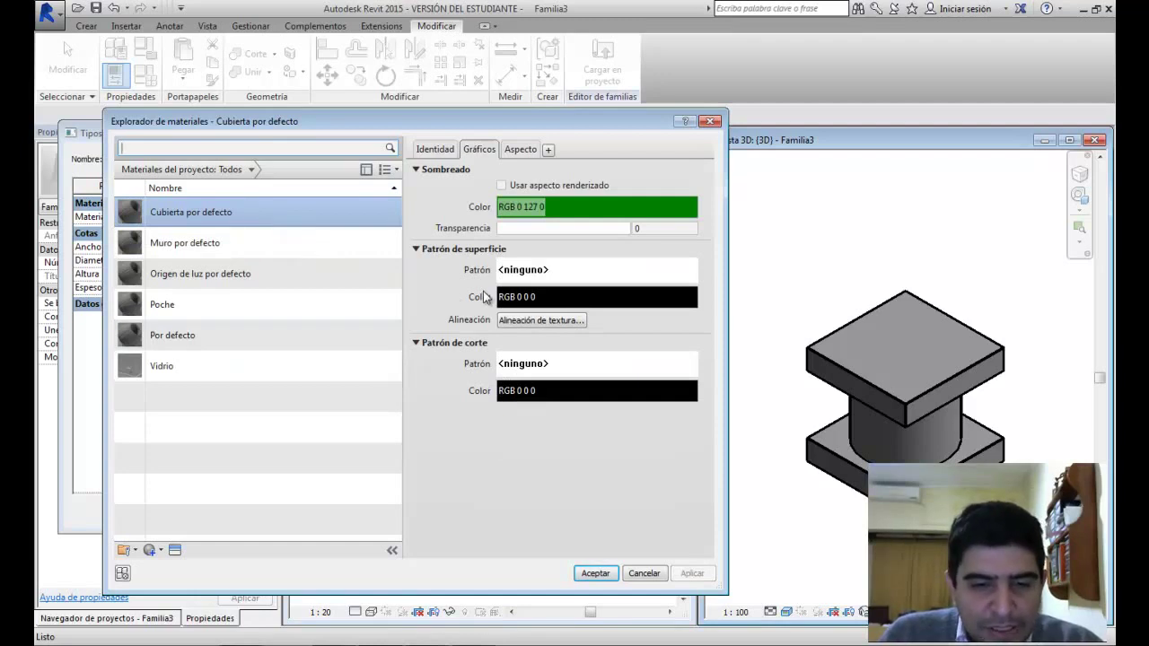
left_click(150, 554)
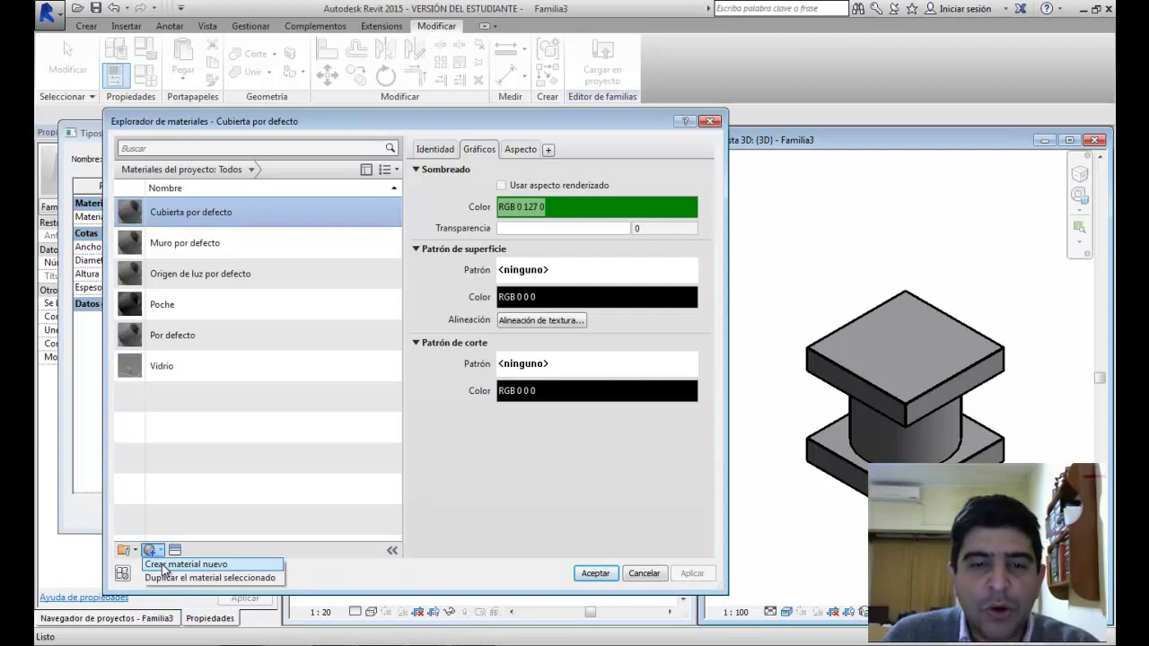
left_click(163, 566)
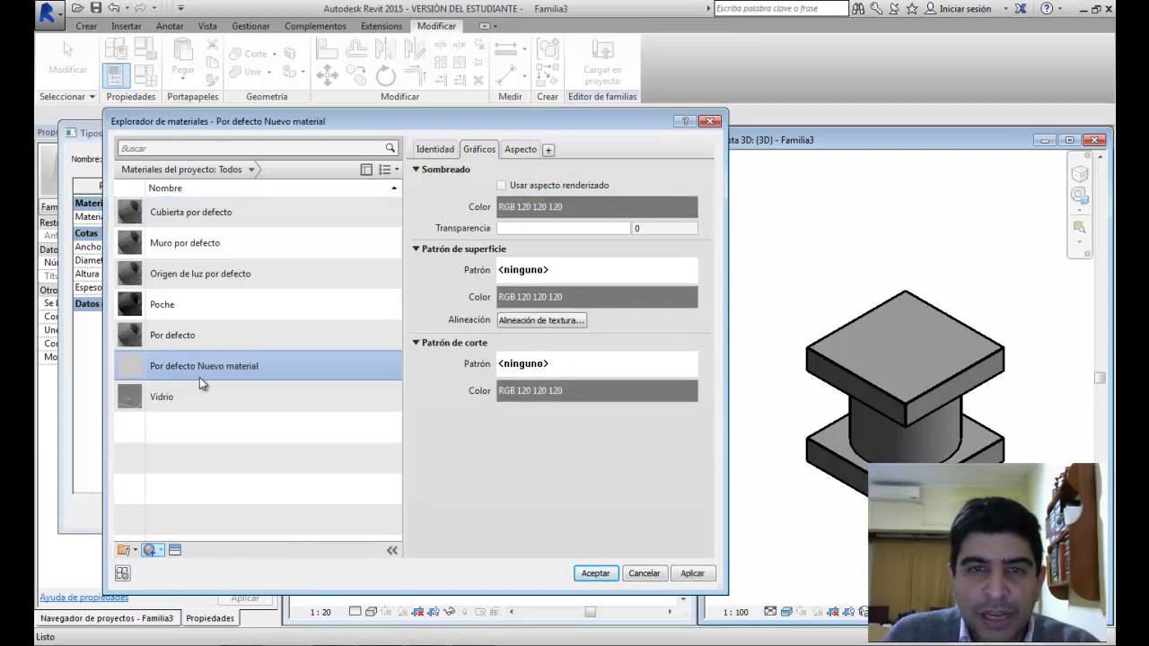
right_click(191, 361)
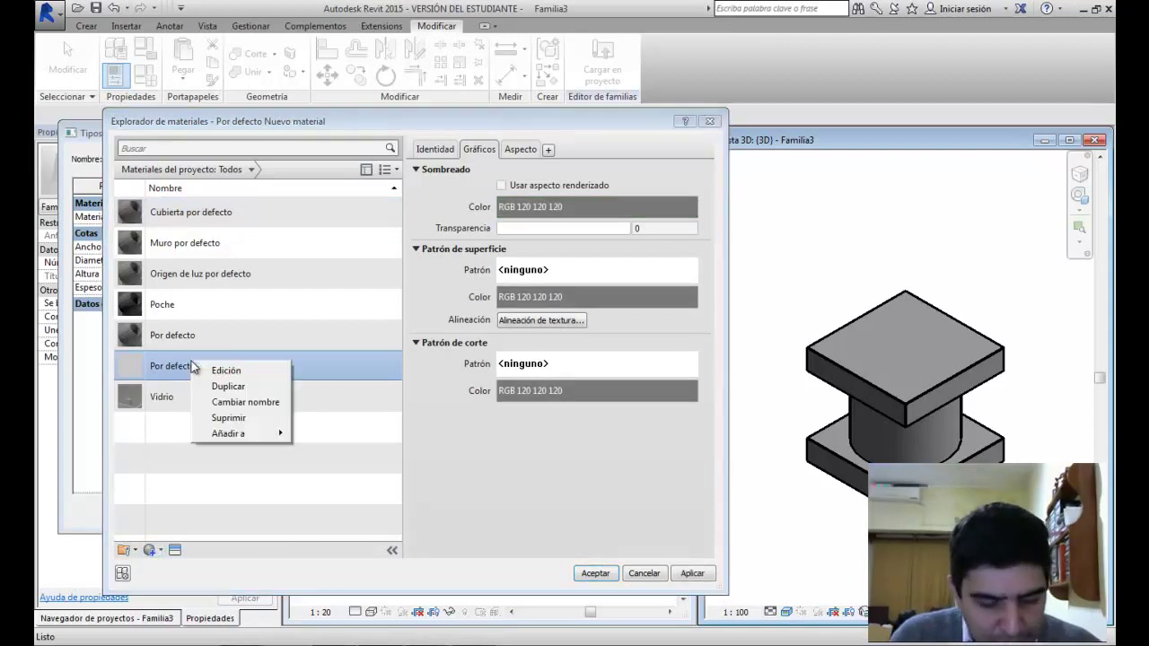
left_click(225, 401)
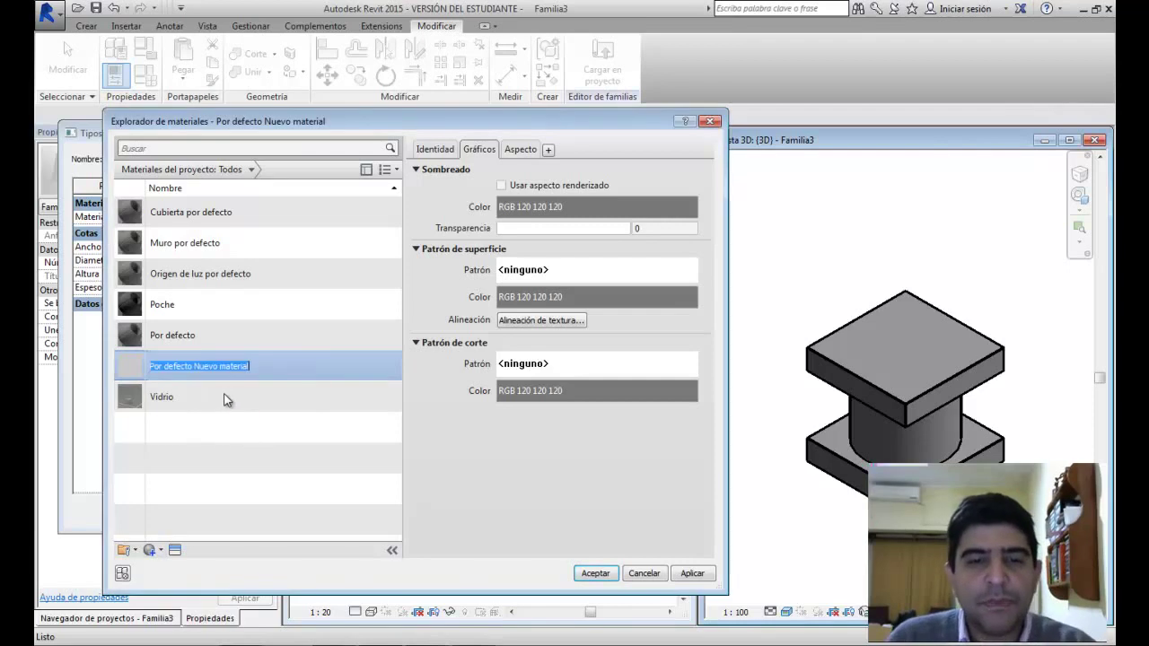
type("Cemento")
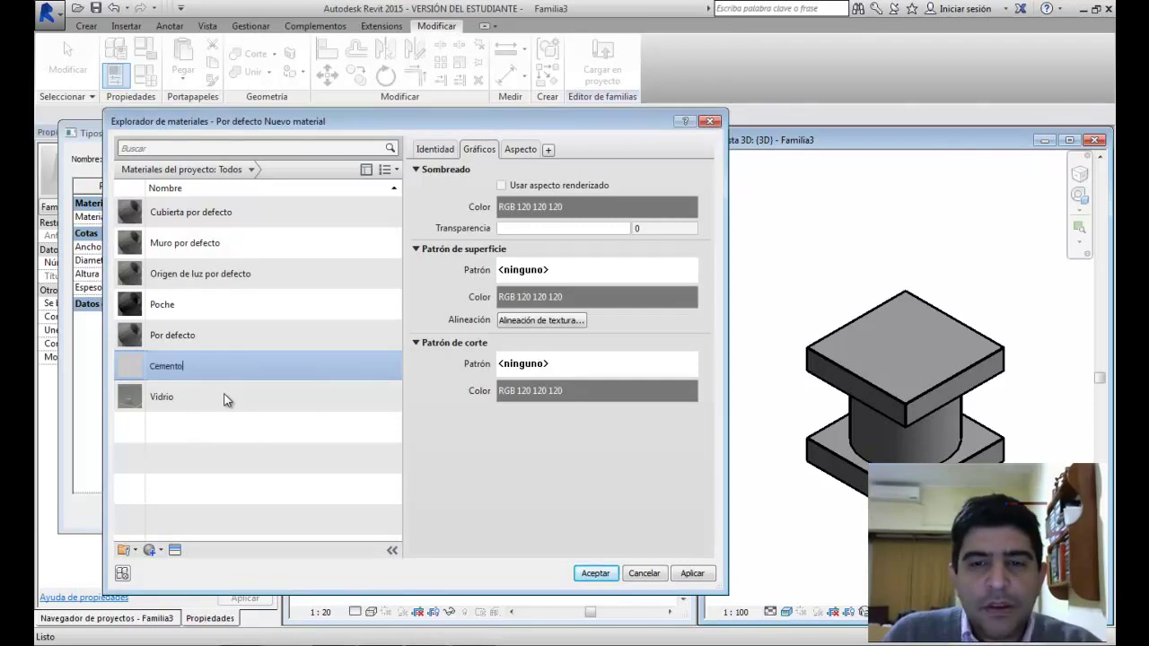
key("Return")
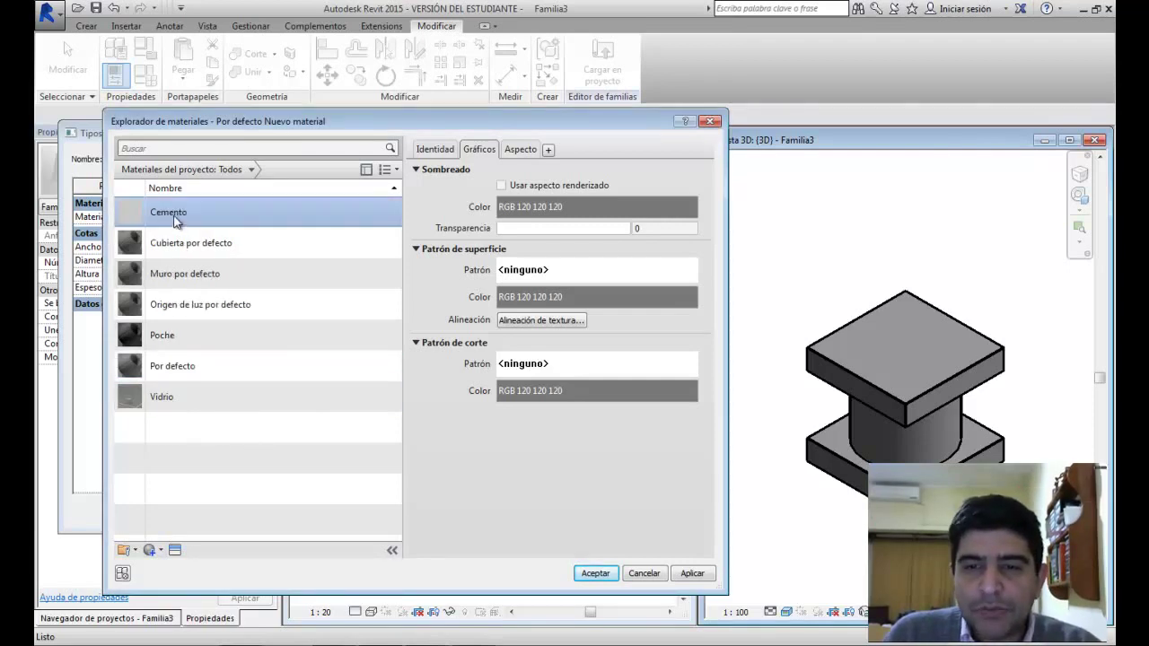
Step: Replace the Cemento material's appearance with Estructural prefabricado Liso from the Hormigón category of the Biblioteca de aspectos
left_click(521, 150)
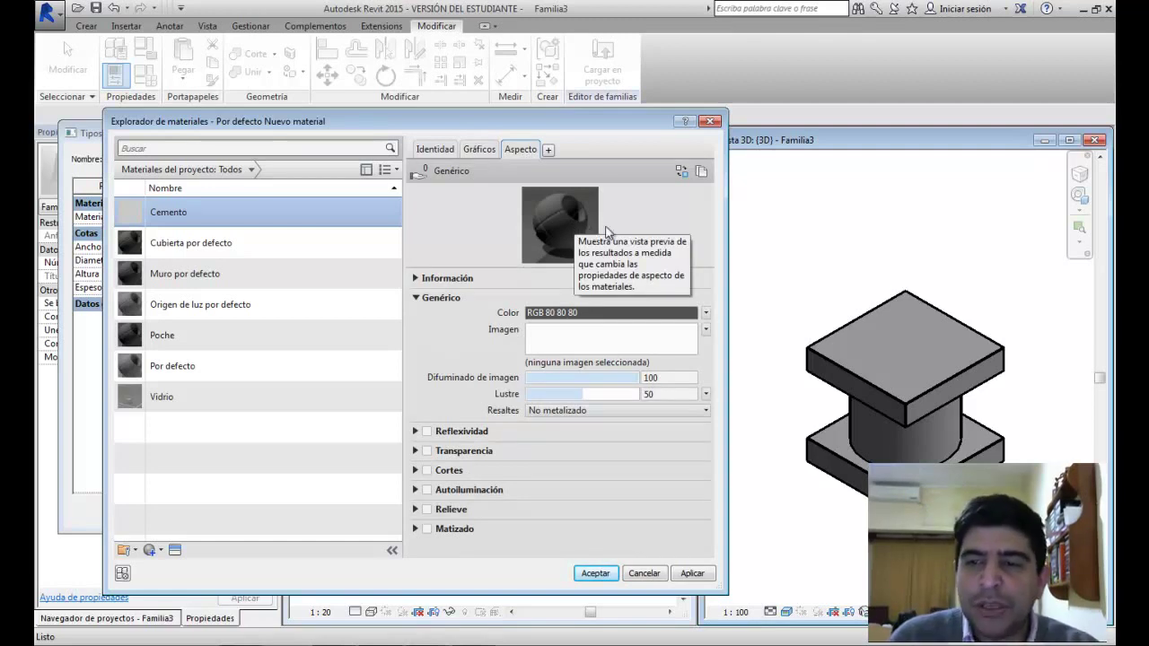
left_click(681, 172)
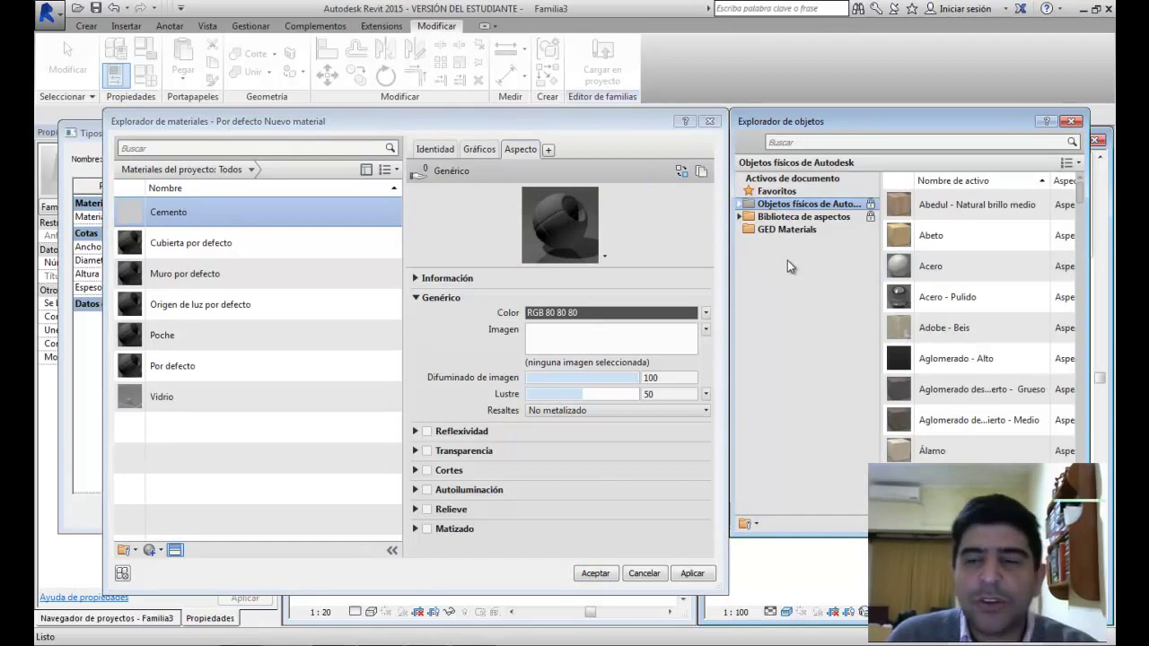
left_click(739, 218)
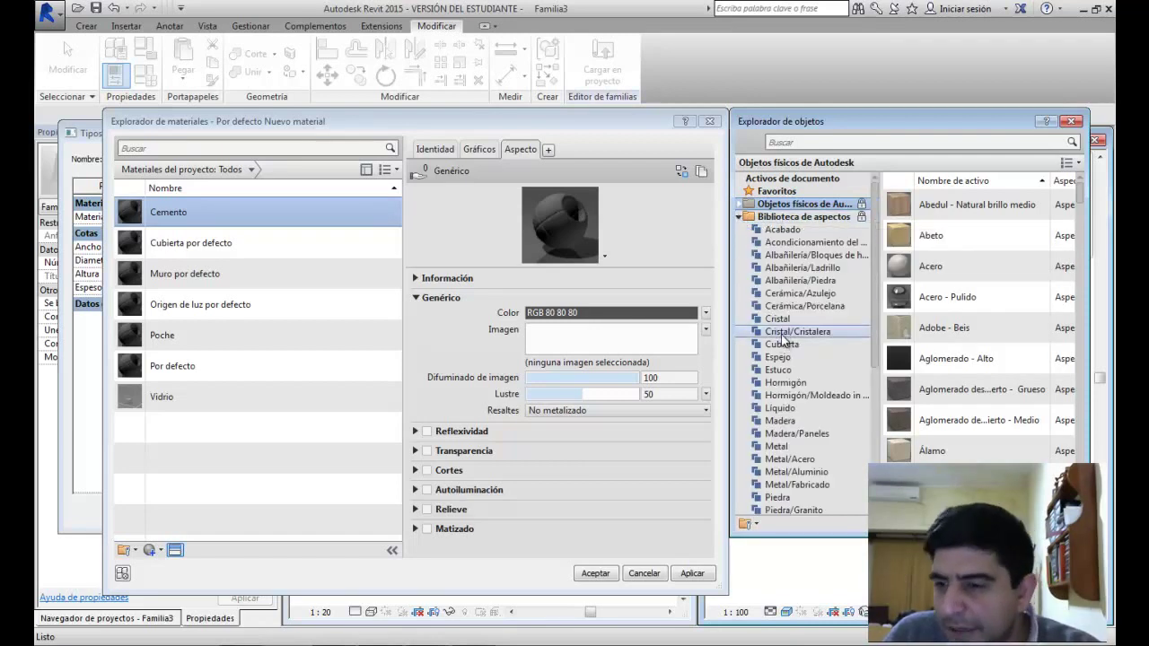
left_click(785, 384)
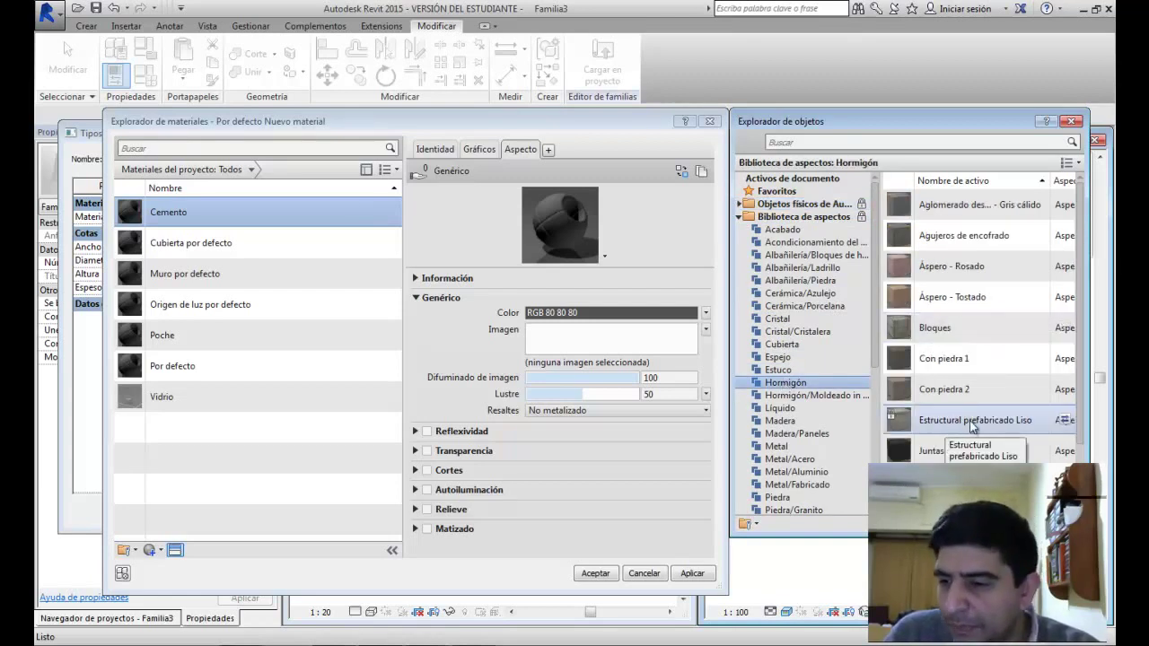
left_click(1065, 422)
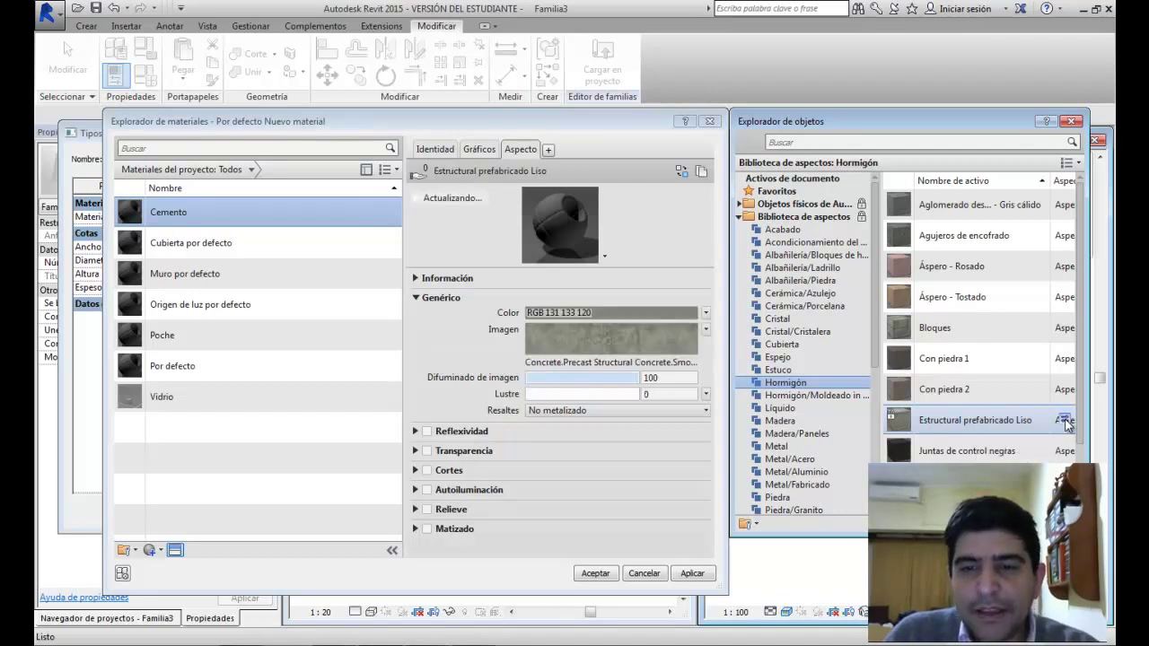
left_click(1071, 121)
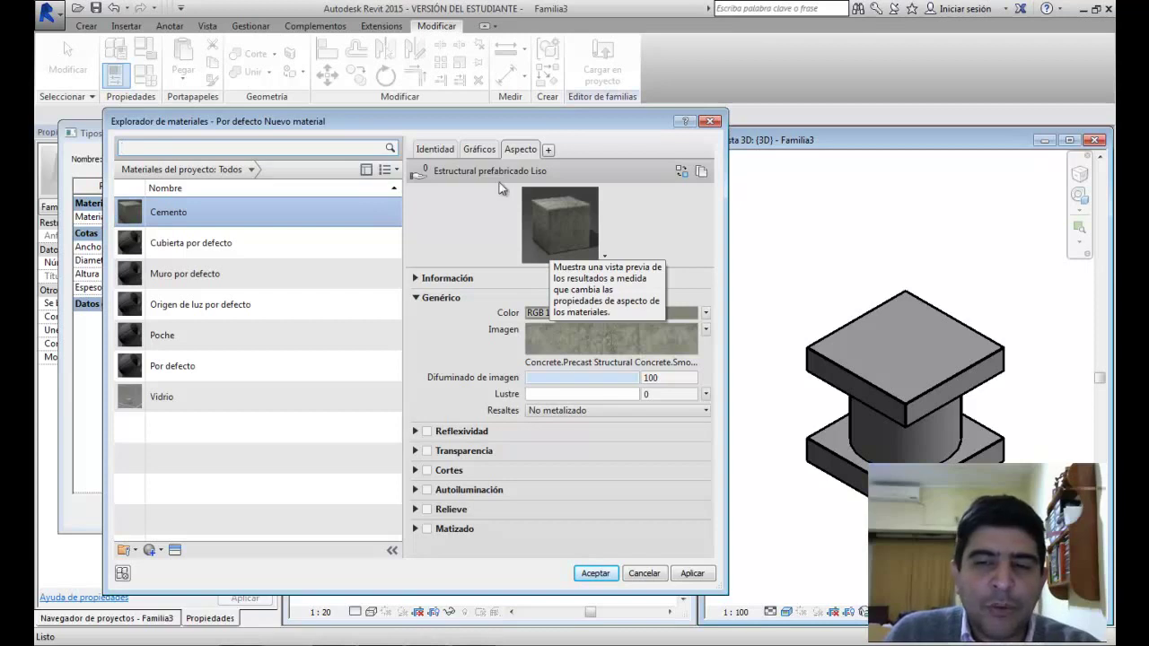
Step: Enable Usar aspecto renderizado for the Cemento material's shading, accept the material, and apply it to the Cemento family type
left_click(481, 151)
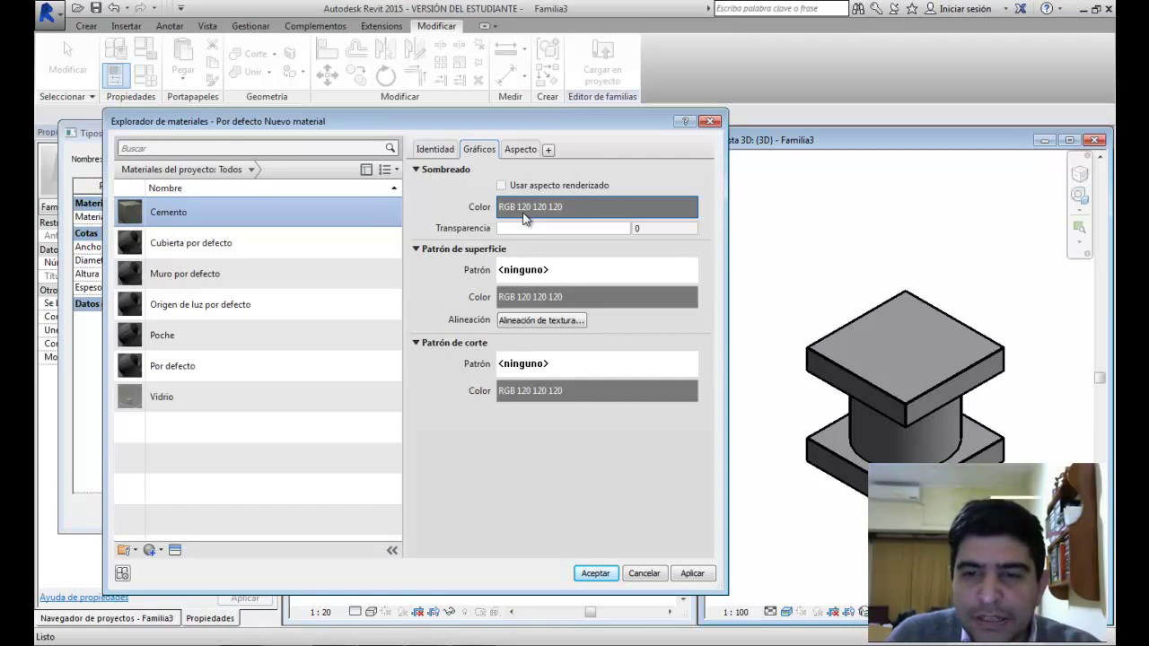
left_click(502, 186)
left_click(502, 186)
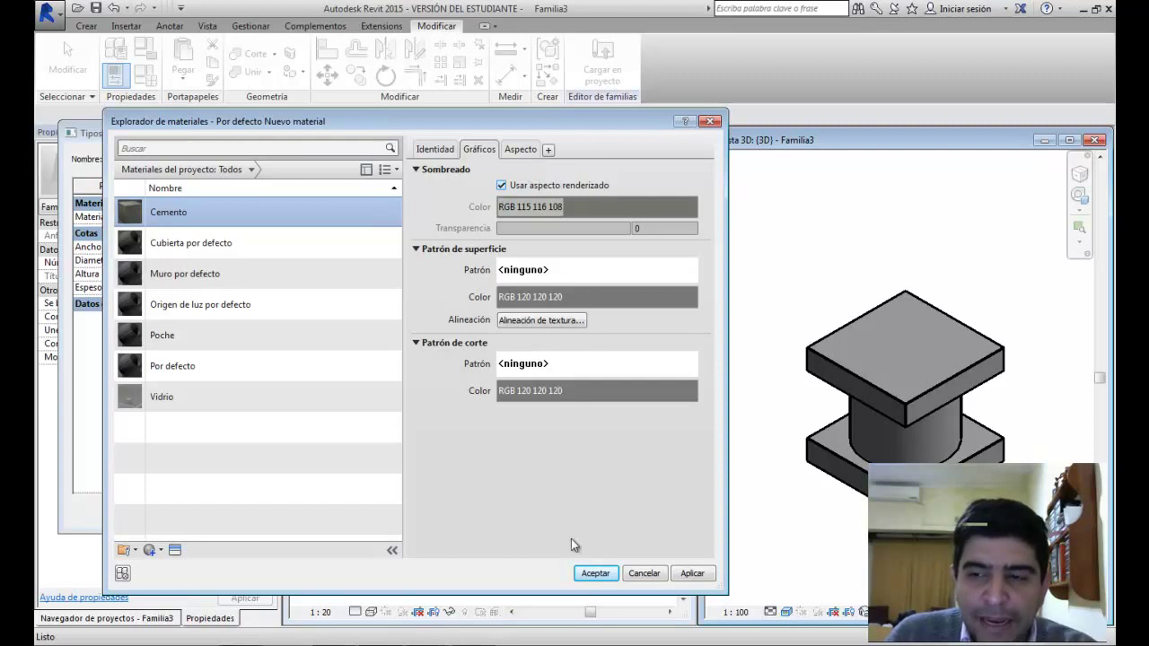
left_click(585, 577)
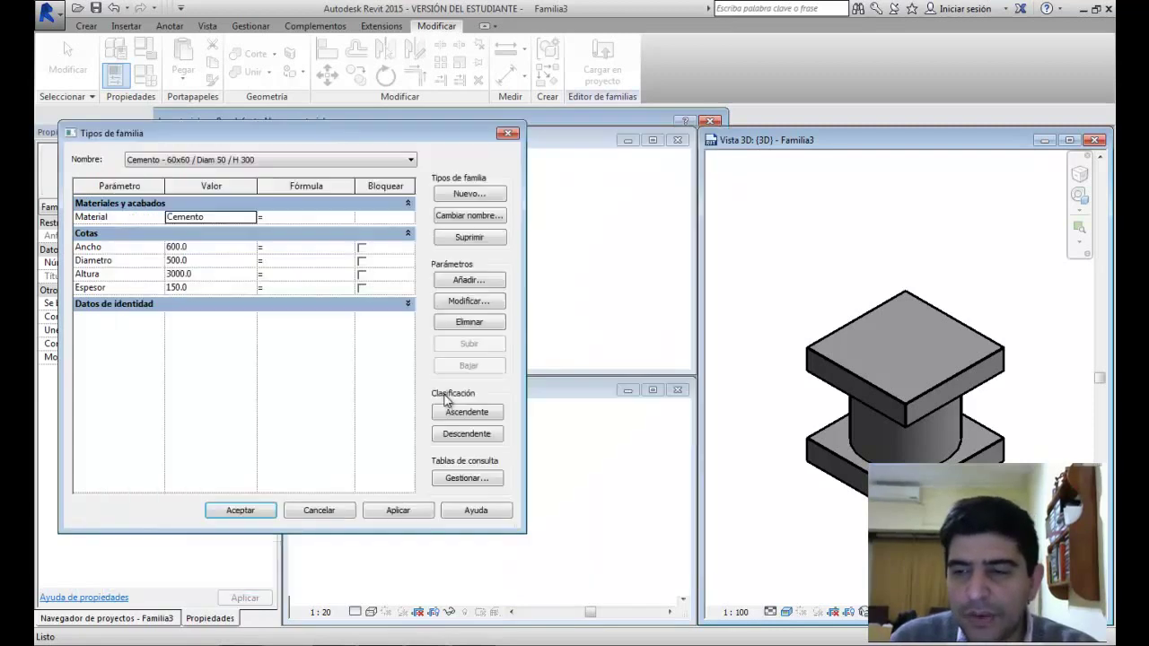
left_click(386, 512)
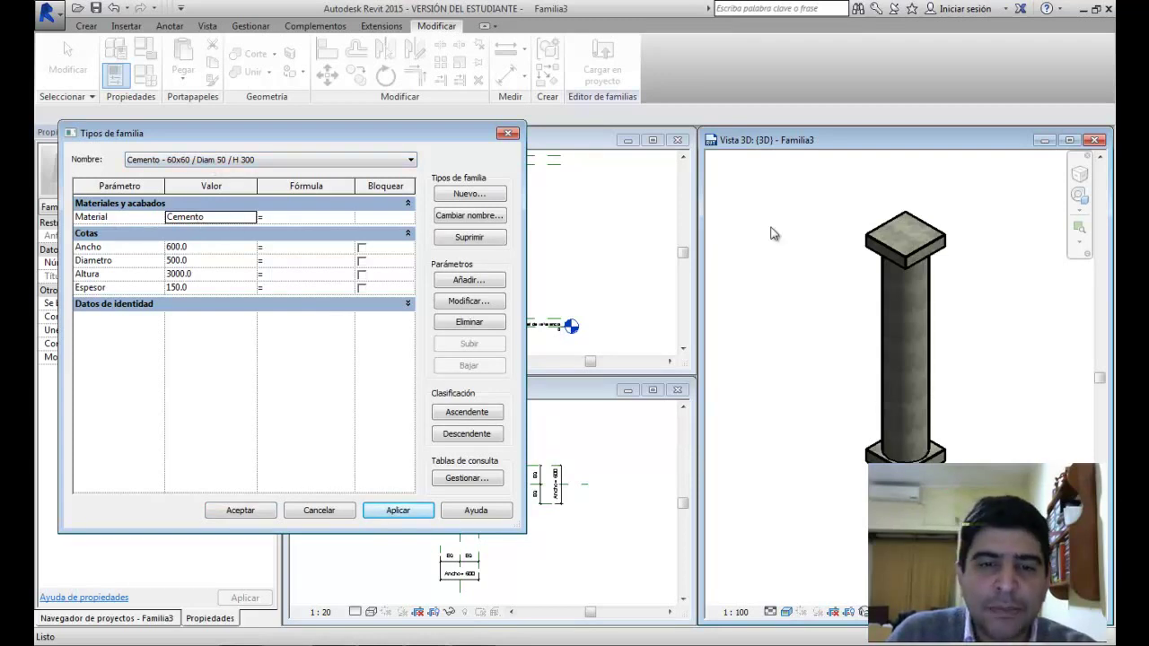
Step: Rename the family type "150x150 / Diam 120 / H 150" as "Madera - 150x150 / Diam 120 / H 150"
left_click(216, 160)
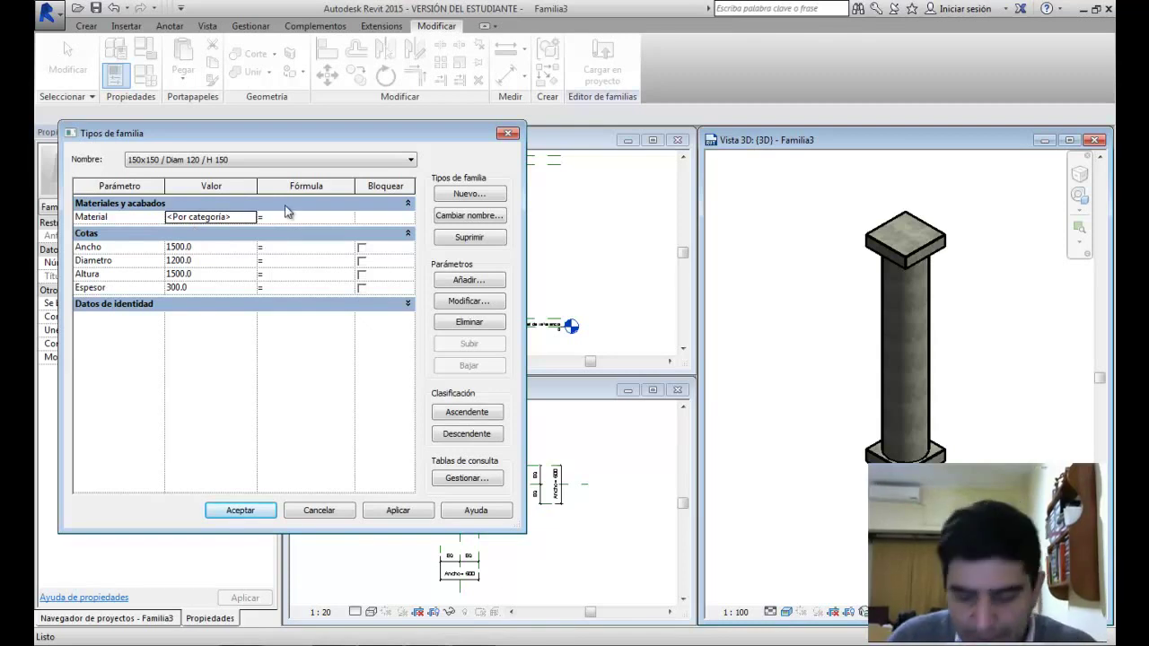
left_click(452, 218)
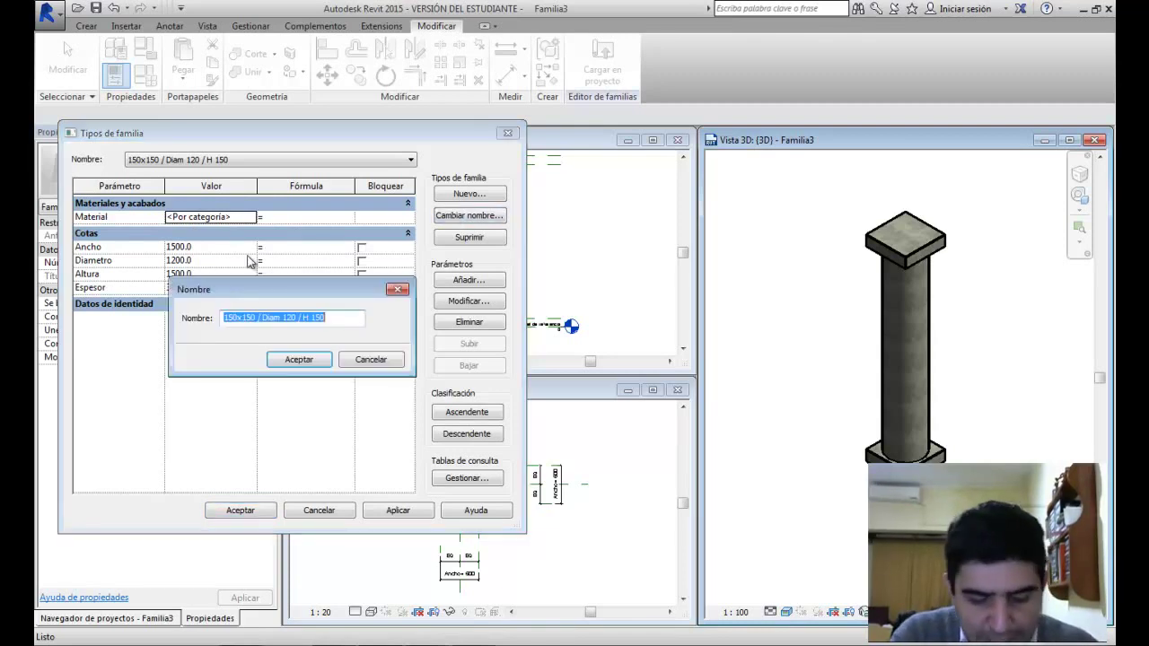
left_click(228, 314)
type("Madera -")
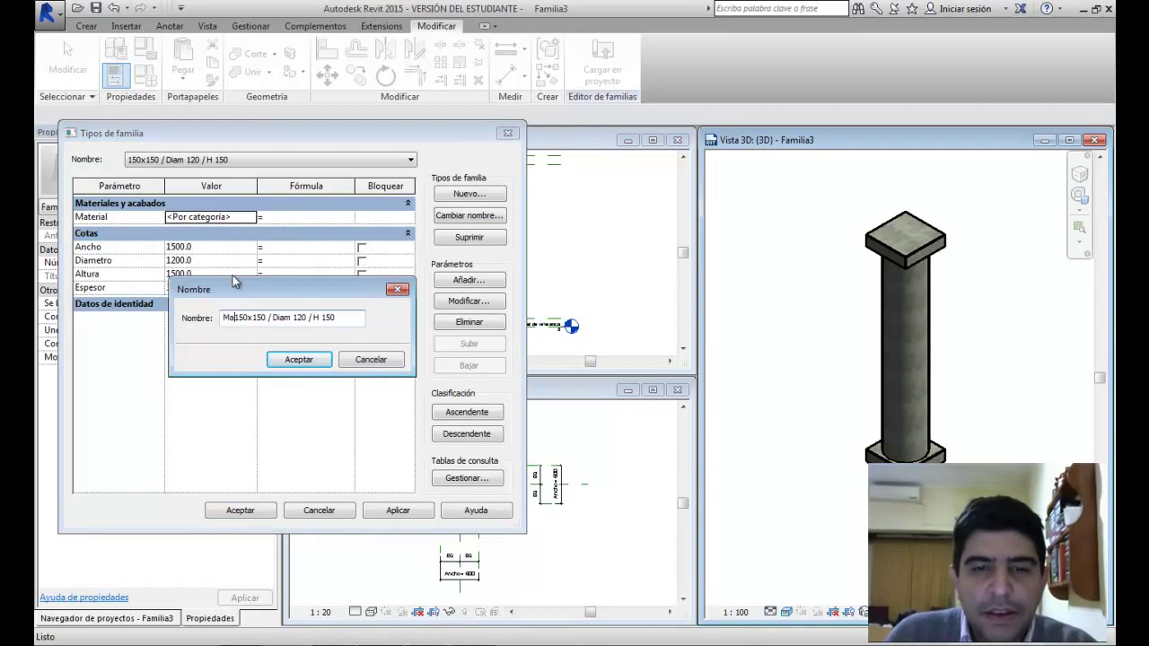
key("Return")
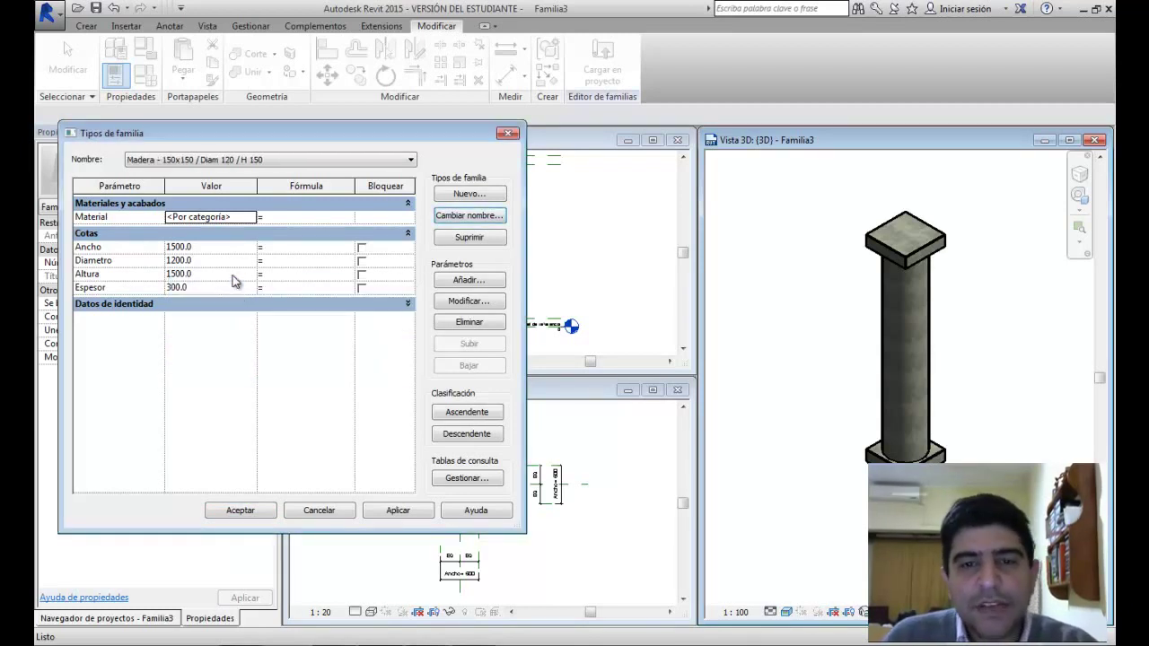
Step: Browse materials for the Madera type's Material parameter and create a new material named Madera
left_click(250, 218)
left_click(252, 218)
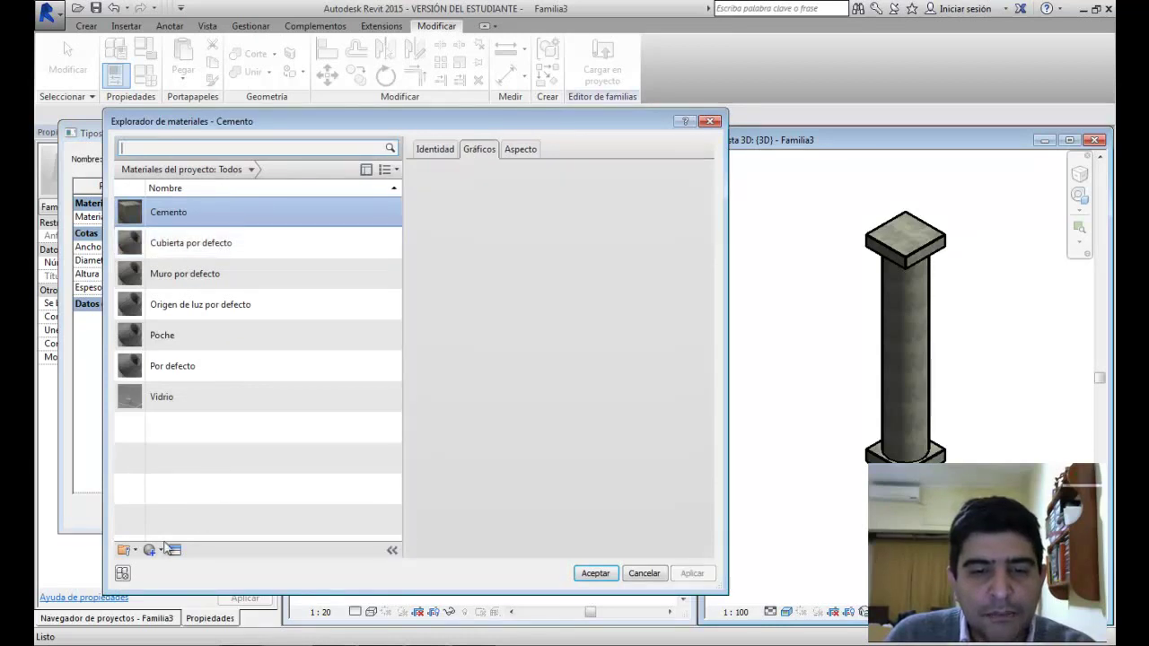
left_click(150, 550)
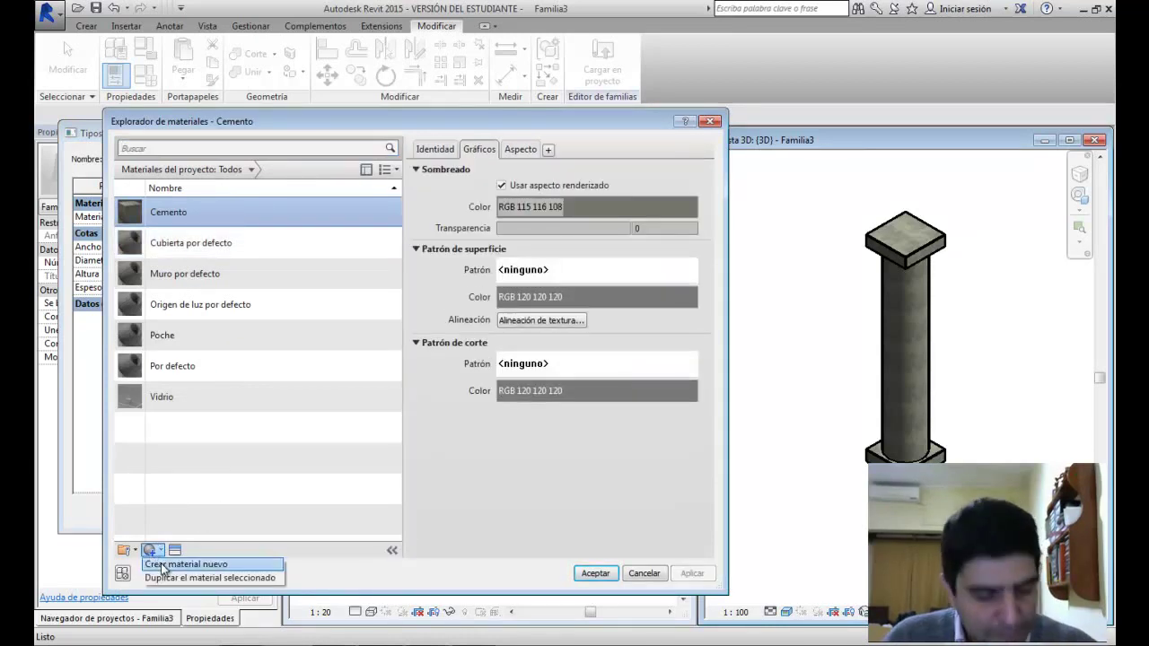
left_click(166, 564)
right_click(208, 400)
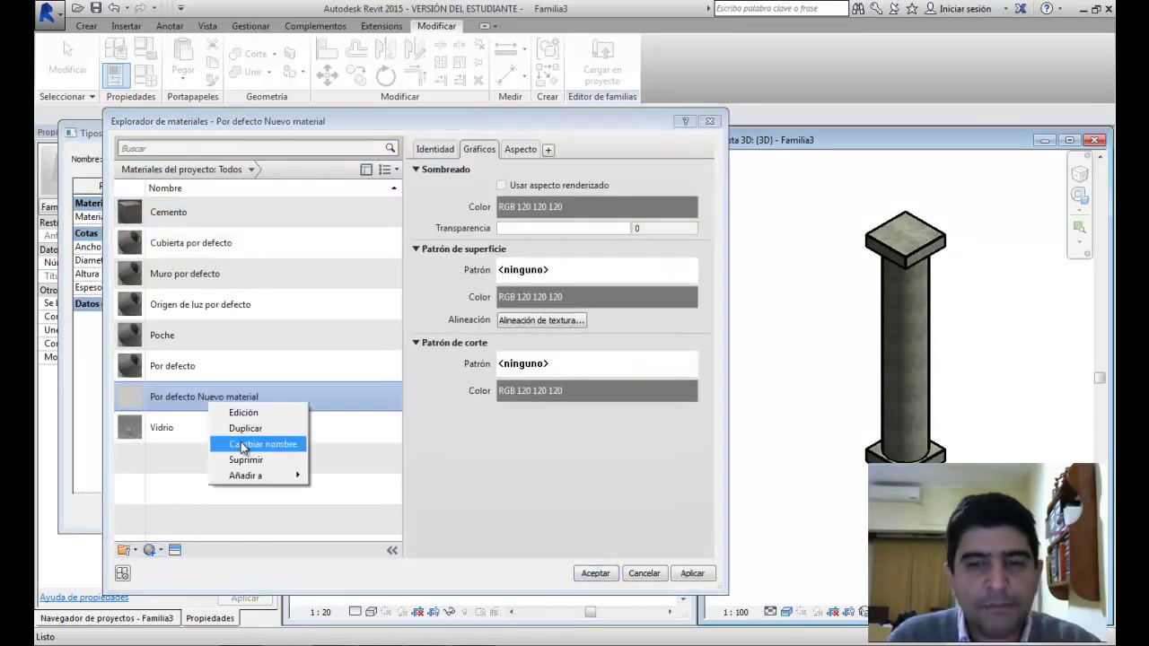
left_click(240, 444)
type("Madera")
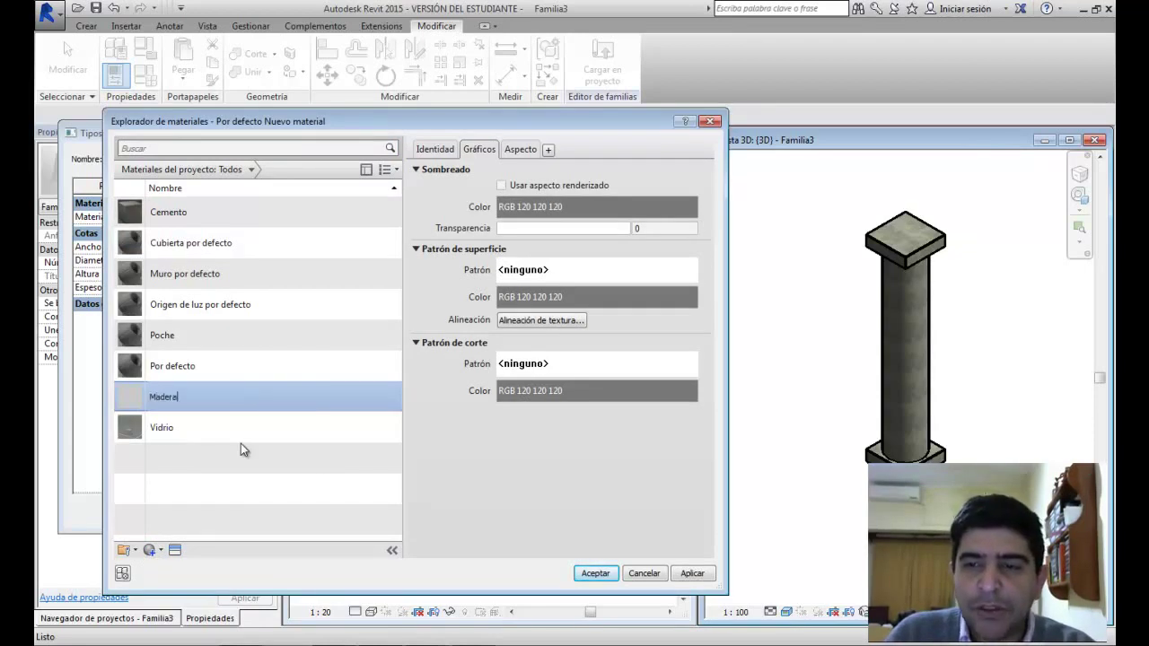
key("Return")
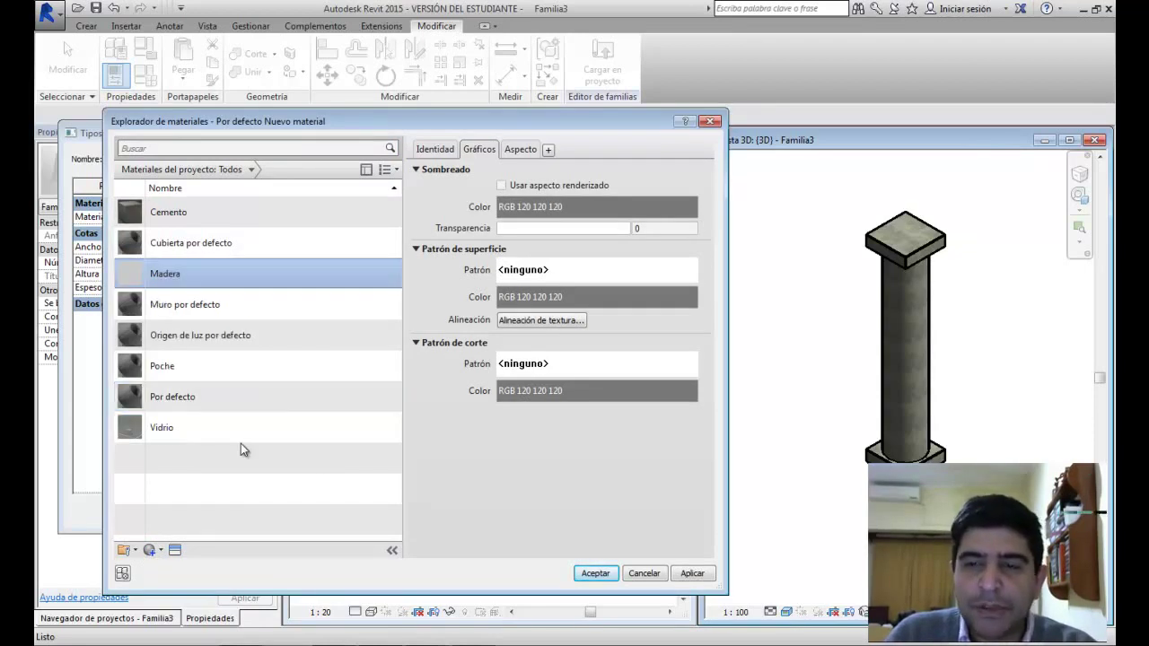
Step: Replace the Madera material's appearance with Abedul - Sólido tinte oscuro sin brillo from the Madera category of the Biblioteca de aspectos
left_click(523, 150)
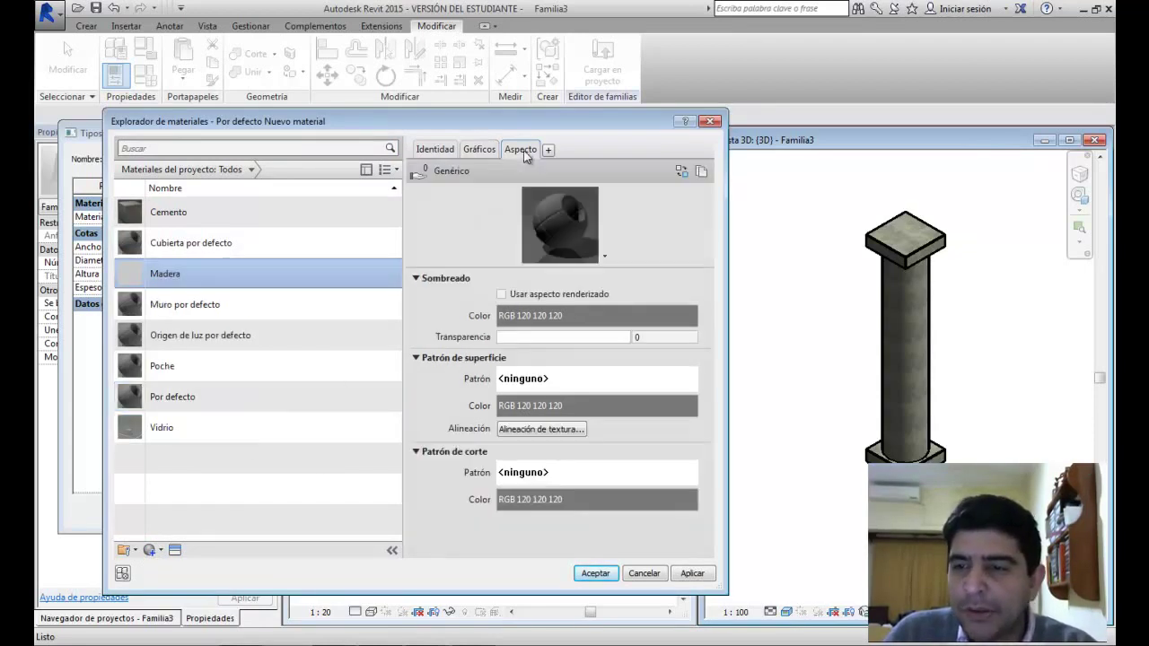
left_click(681, 172)
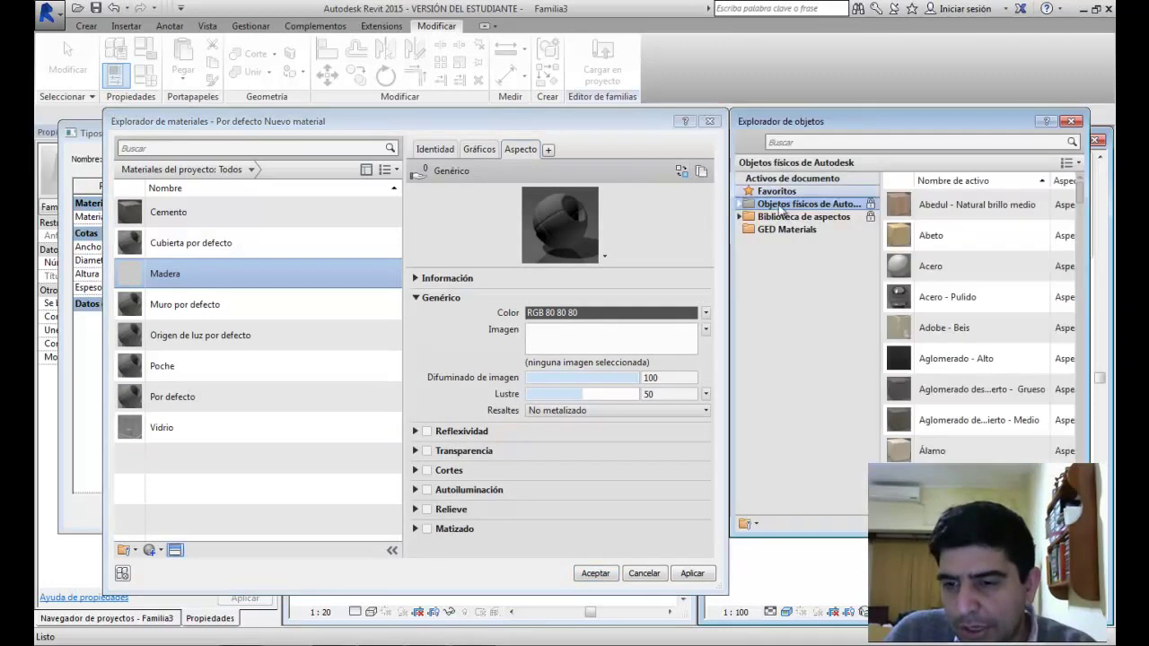
left_click(740, 217)
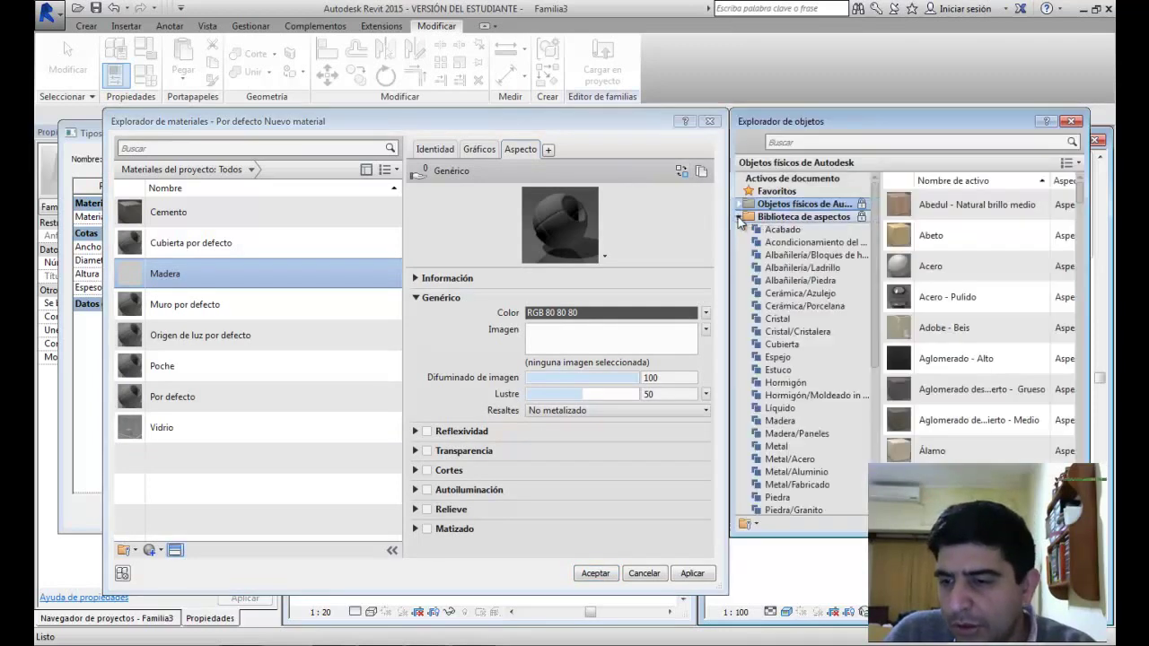
left_click(780, 420)
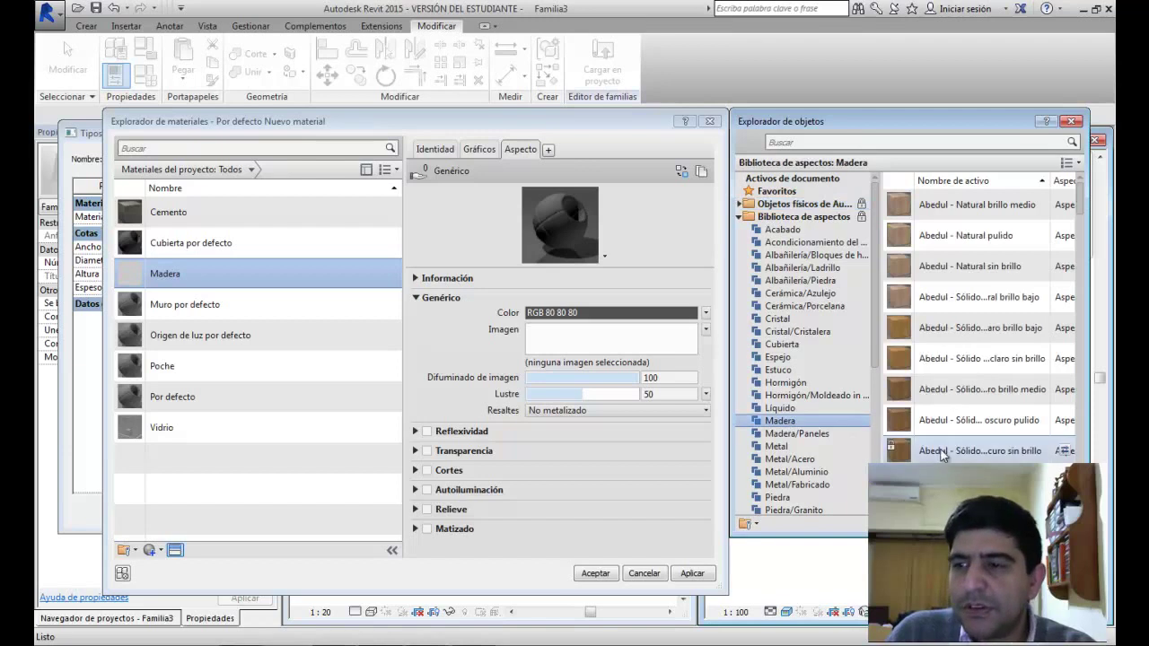
left_click(1064, 452)
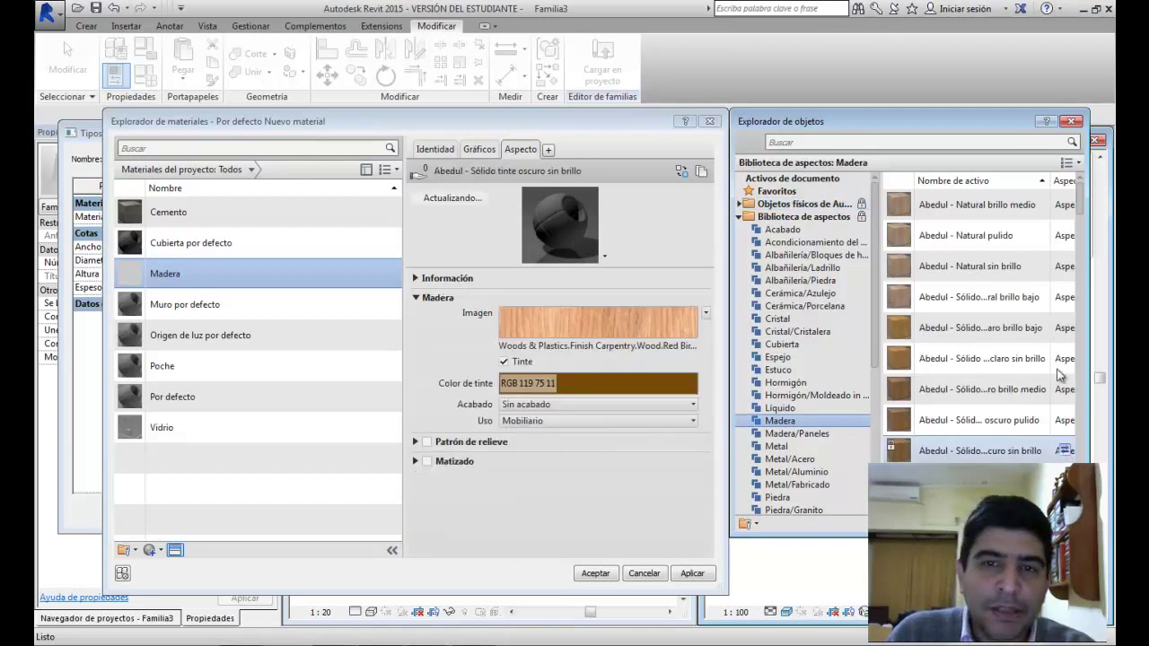
left_click(1071, 121)
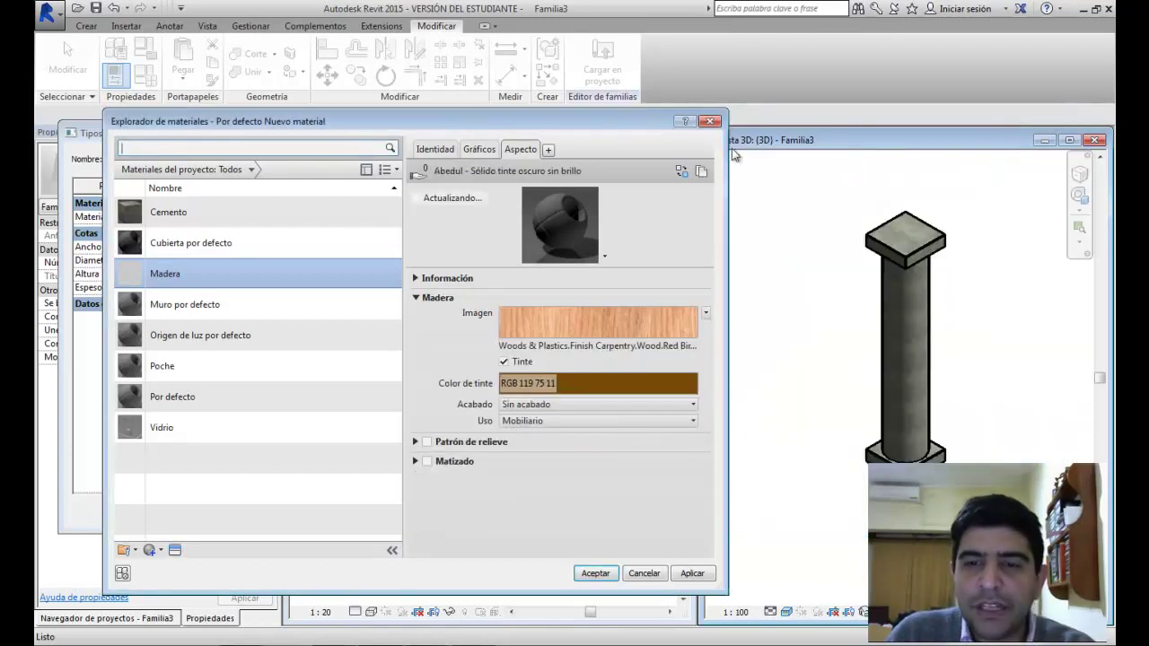
Step: Enable Usar aspecto renderizado for the Madera material's shading, accept the material, and apply it to the Madera family type
left_click(478, 150)
left_click(502, 186)
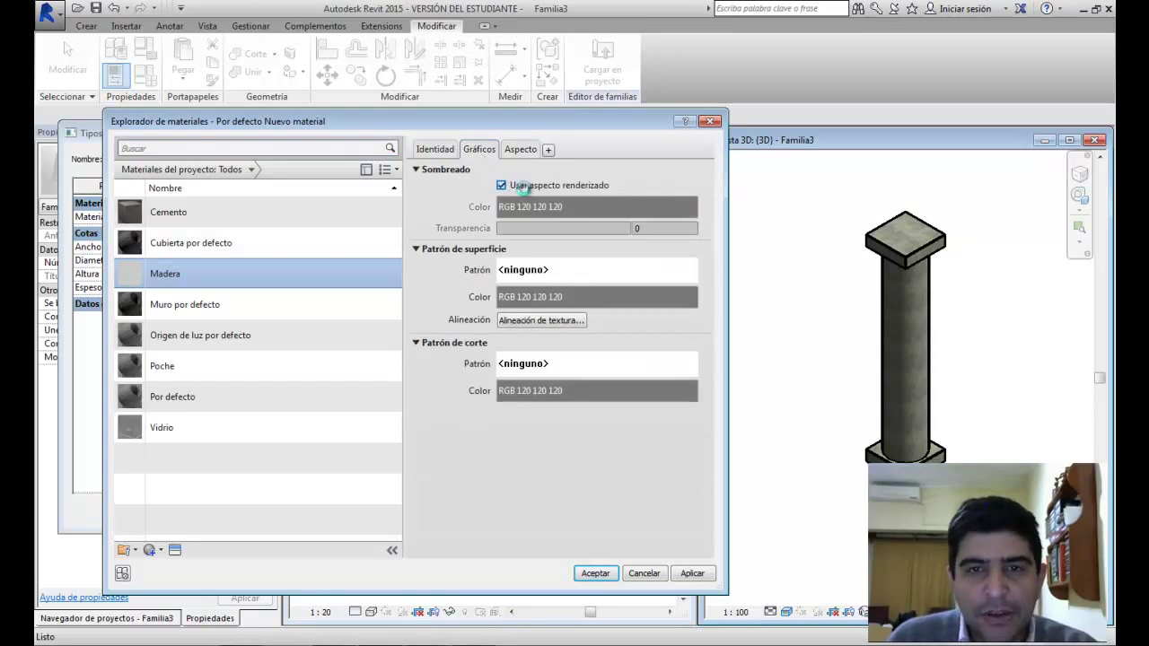
left_click(595, 573)
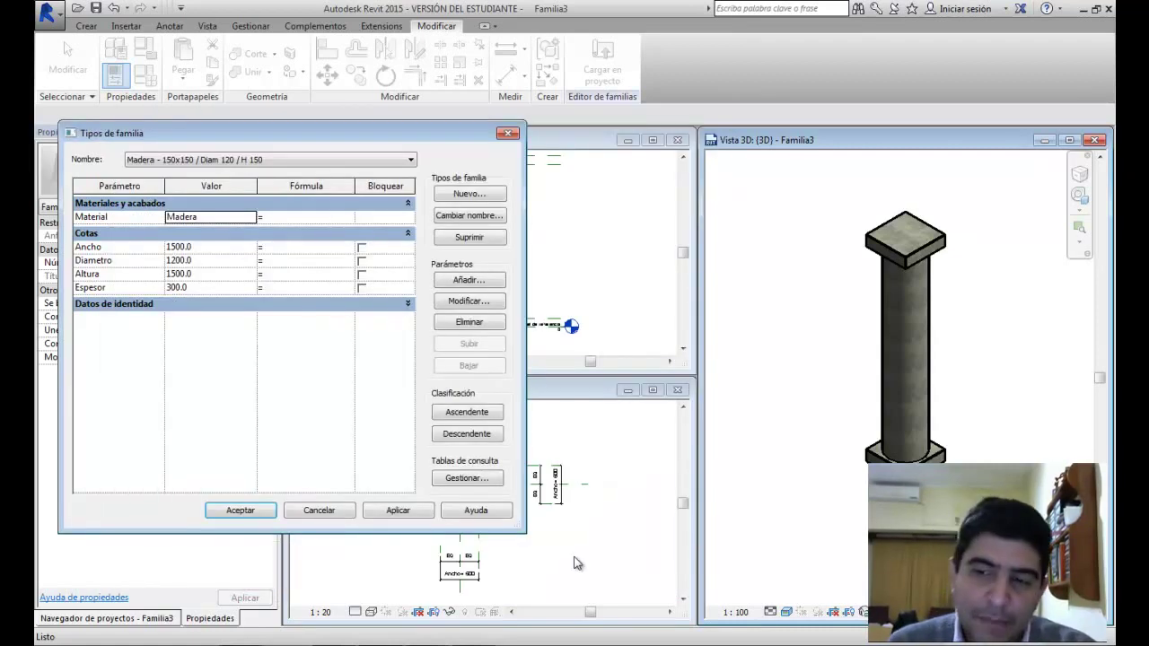
left_click(380, 513)
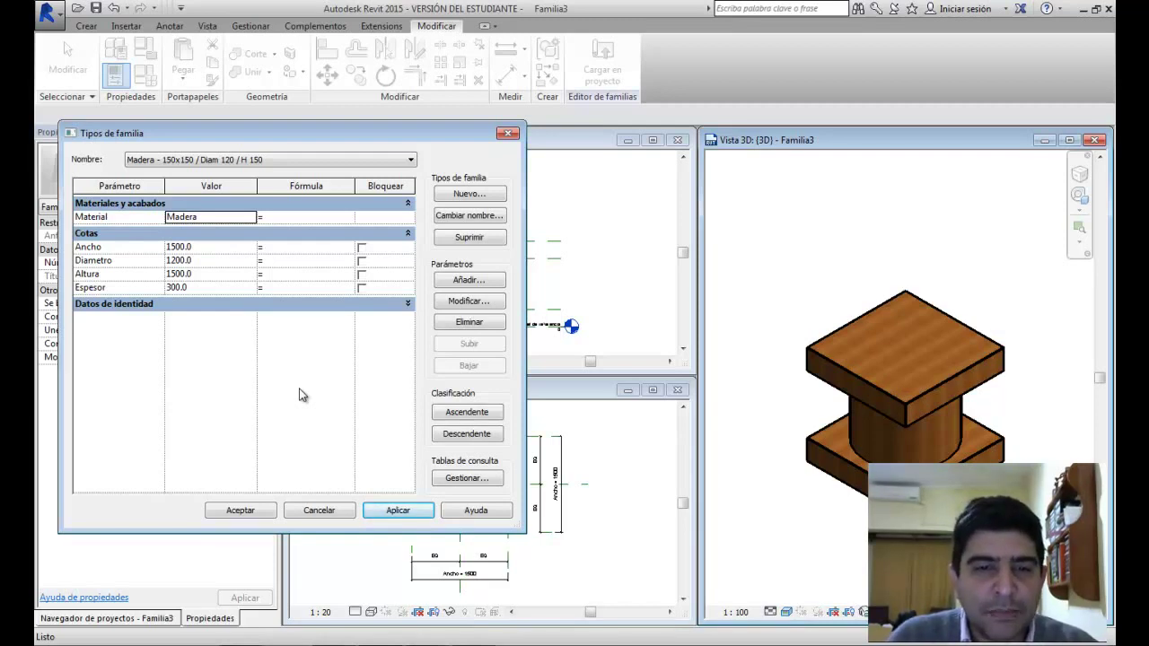
Step: Test the family by applying the Cemento type and the Madera type in turn, and accept the family types with Madera current
left_click(244, 161)
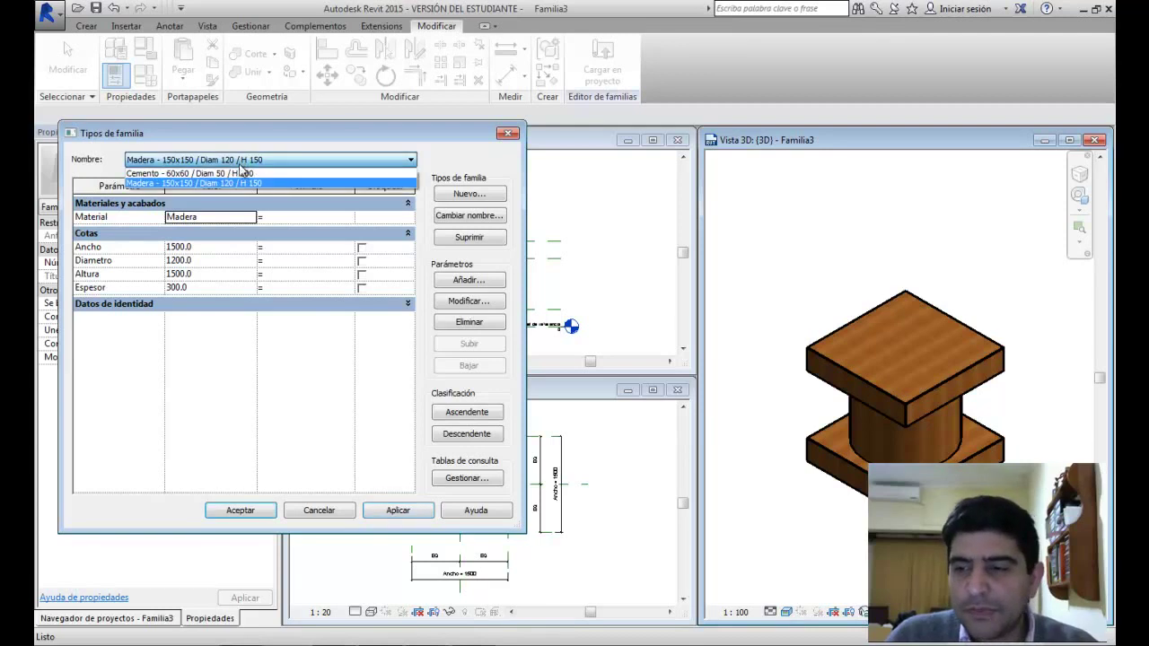
left_click(243, 173)
left_click(395, 510)
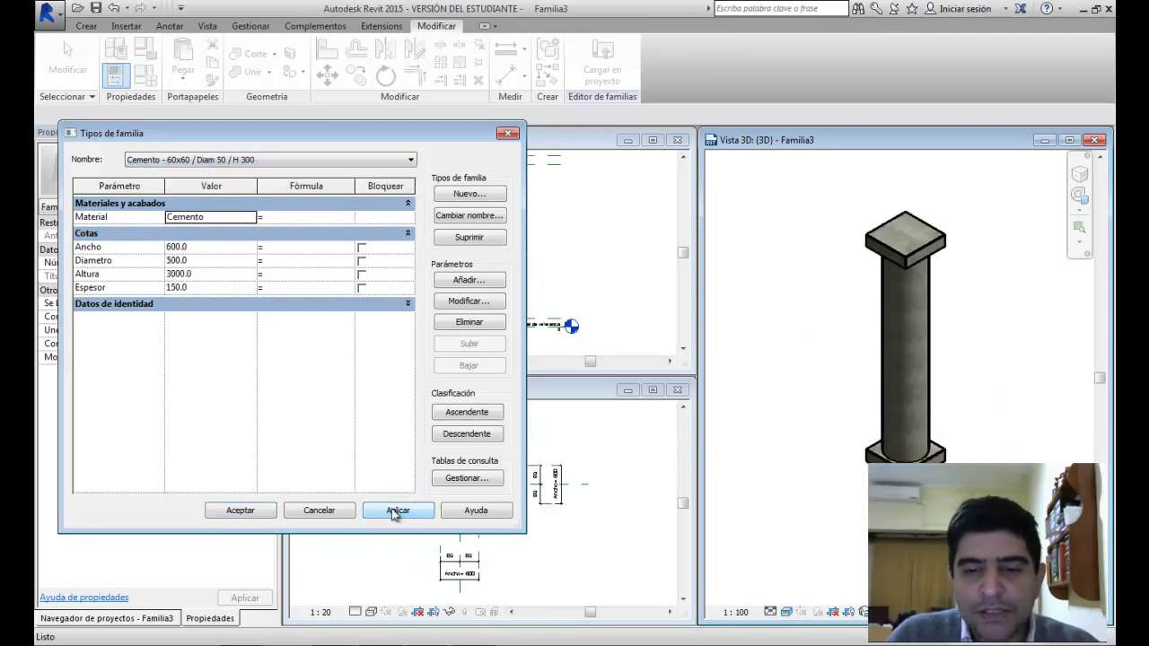
left_click(297, 160)
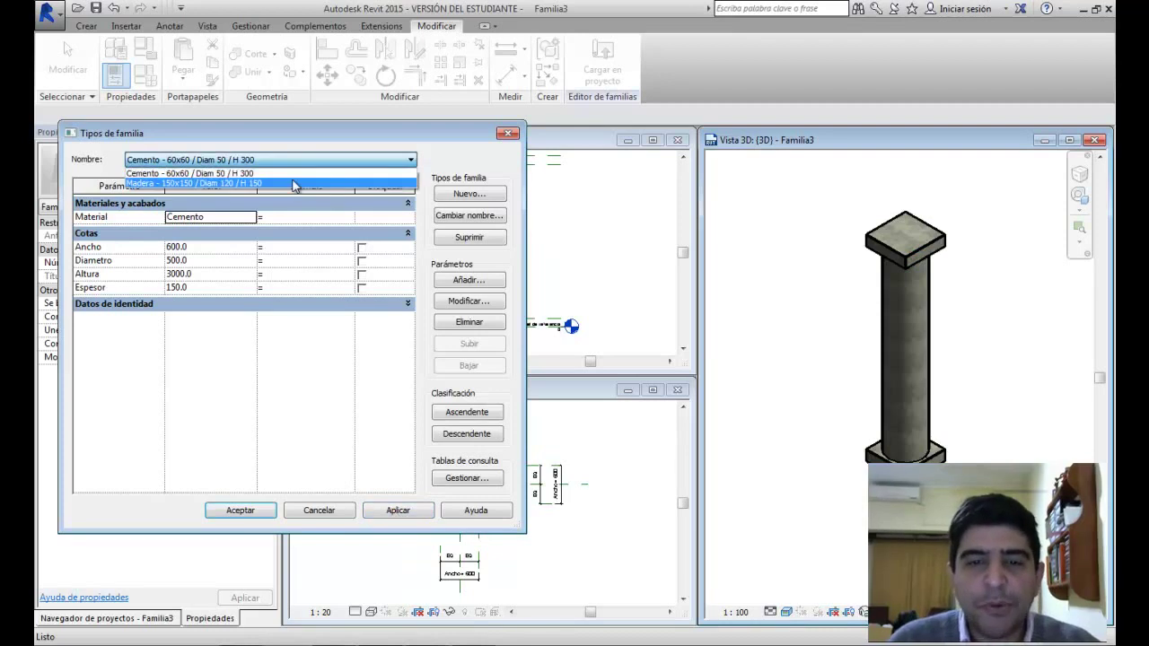
left_click(294, 183)
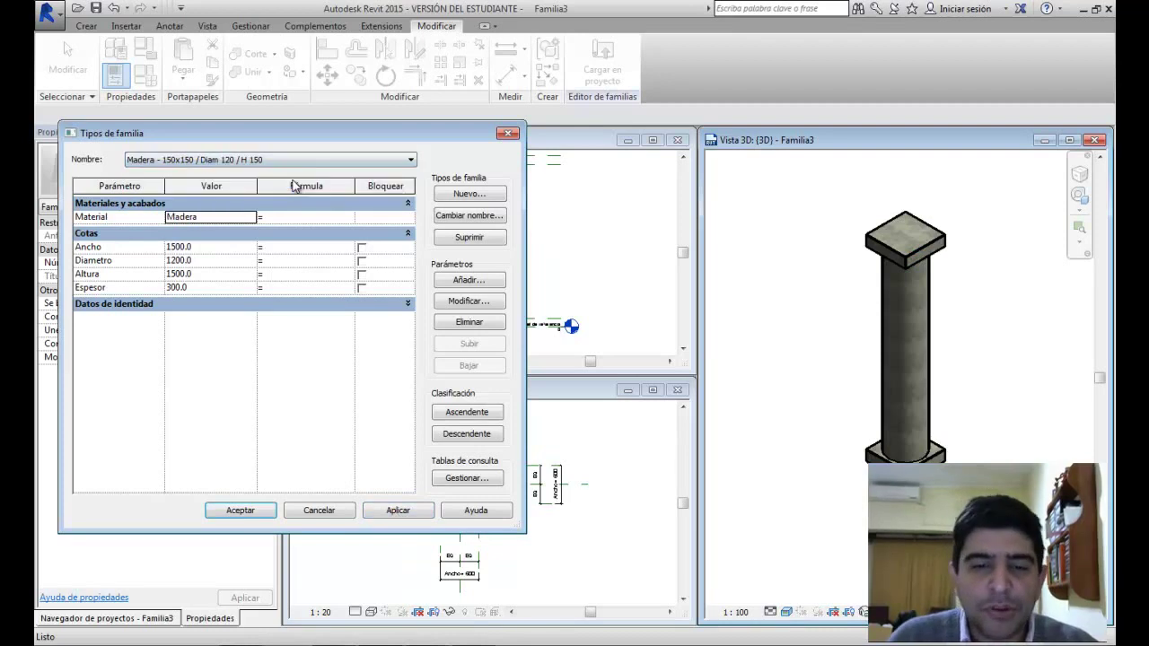
left_click(401, 512)
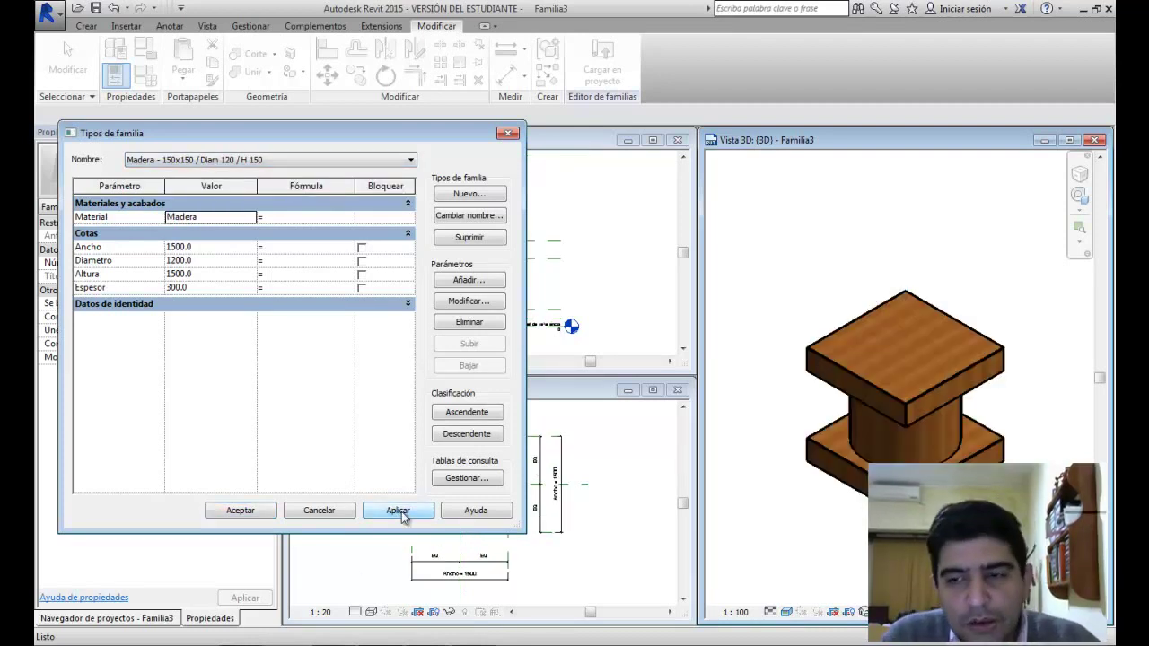
left_click(241, 511)
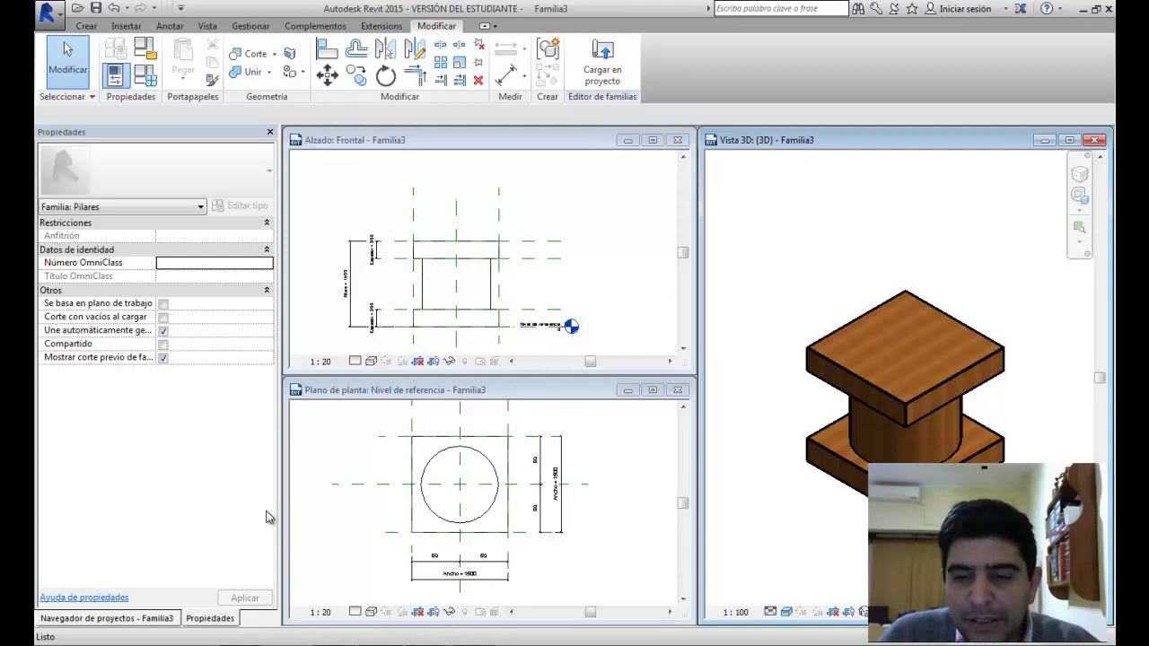
Step: Switch to Windows Photo Viewer, review the lesson slides up to "Metodología Básica", and return to Revit
left_click(314, 645)
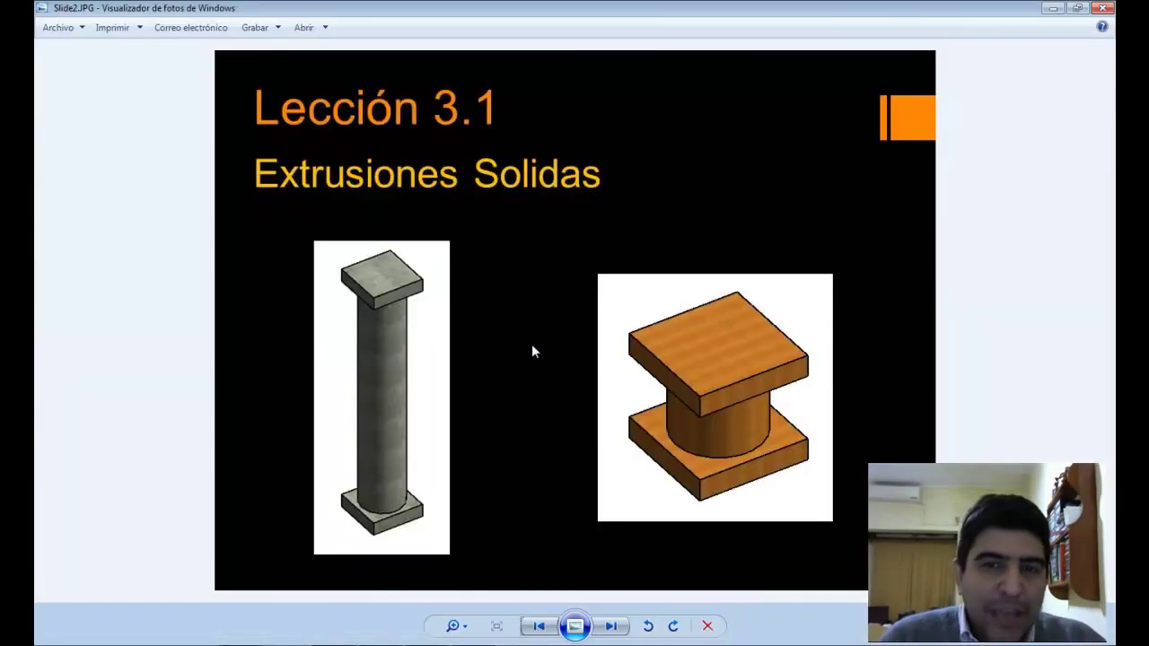
key("Right")
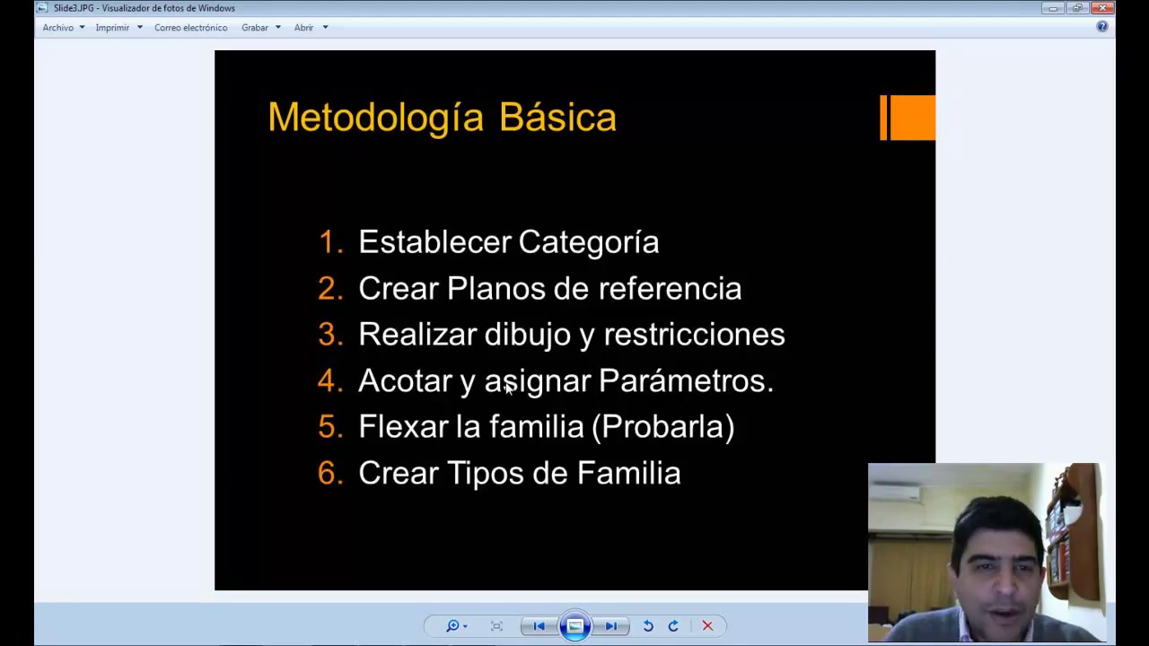
key("alt+Tab")
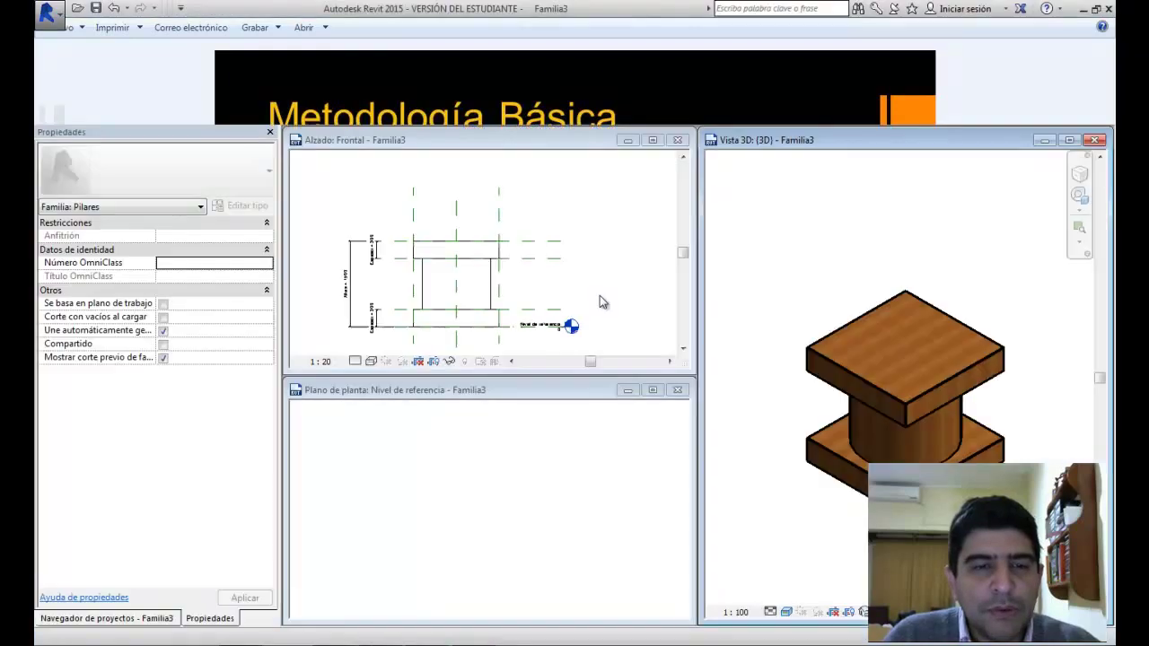
Step: Create a new project based on the Plantilla arquitectónica template
left_click(48, 11)
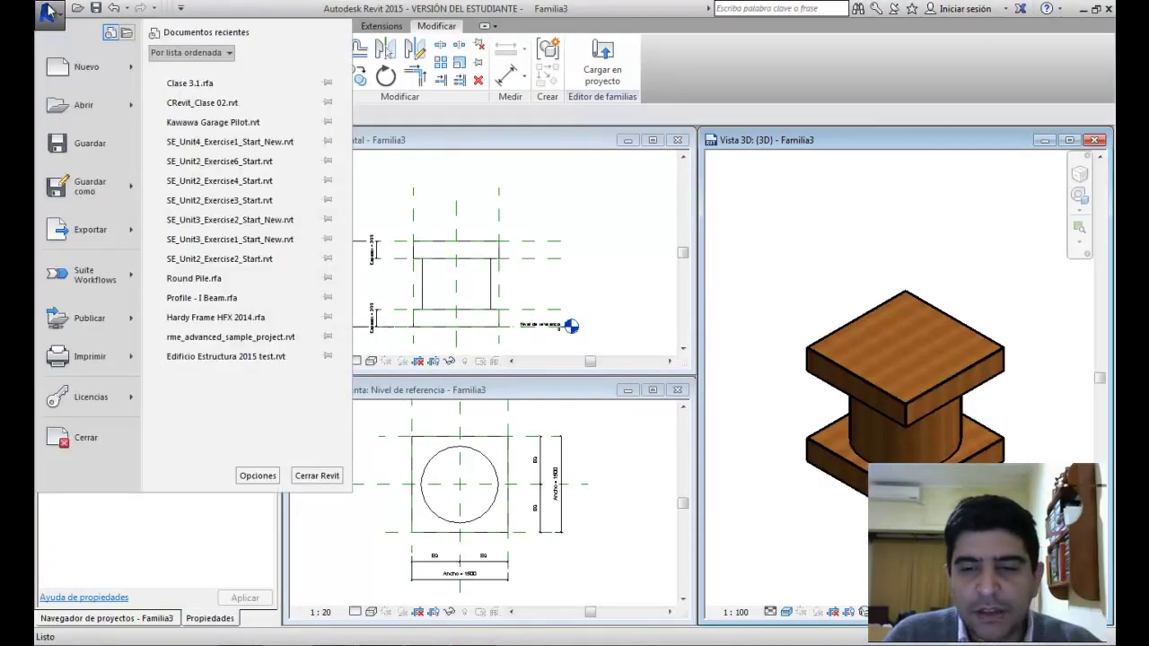
mouse_move(79, 78)
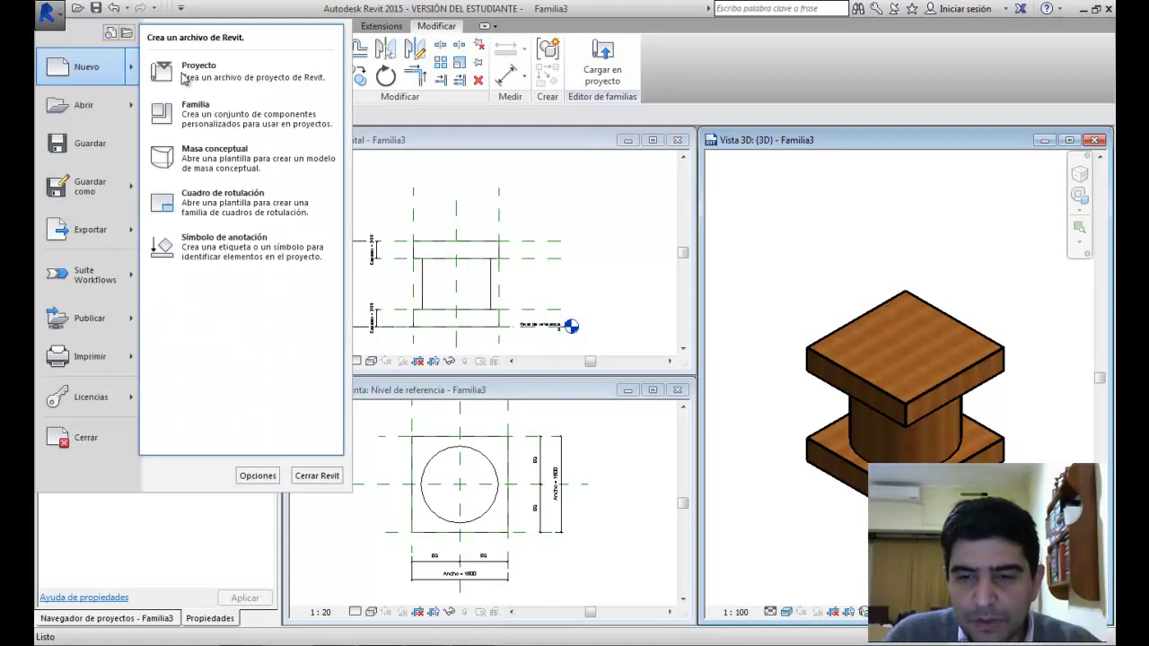
left_click(190, 79)
left_click(538, 298)
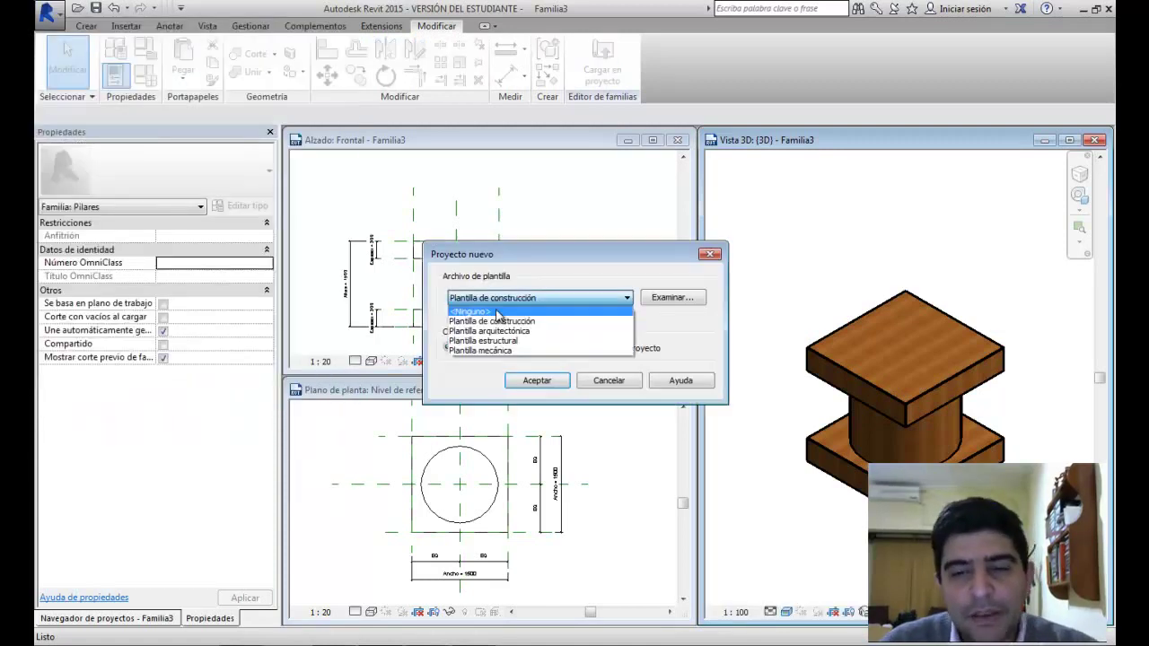
left_click(506, 331)
left_click(534, 381)
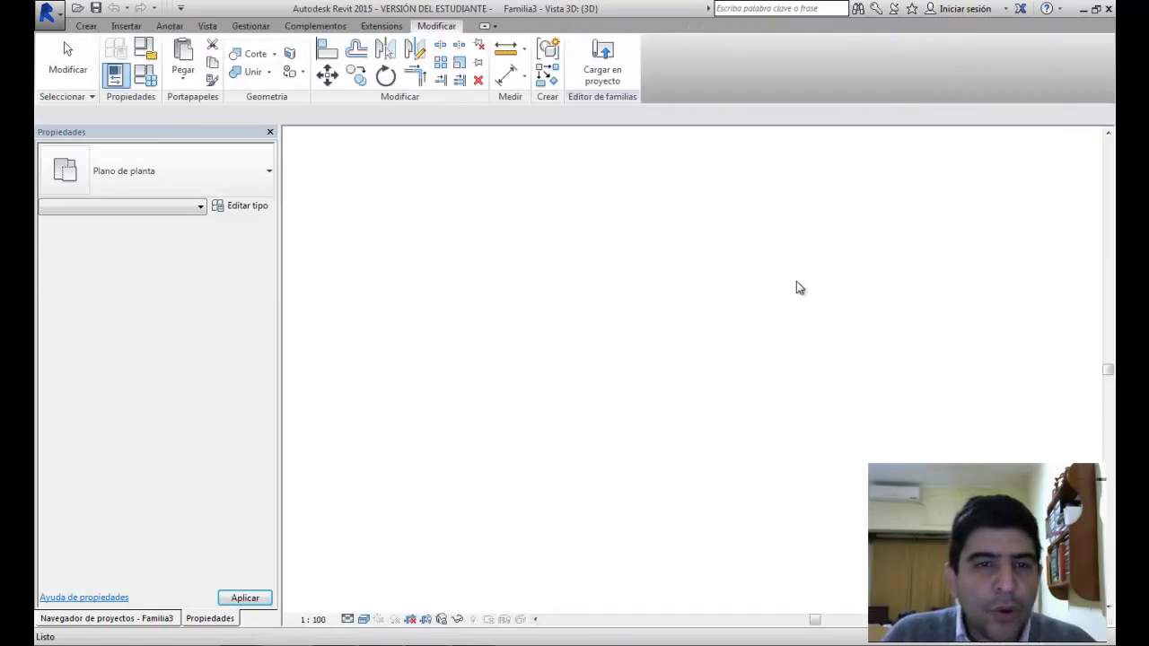
Step: Save the column family to the Escritorio folder as "Pilar circular"
middle_click_drag(606, 315, 726, 287)
scroll(595, 268, "up", 2)
middle_click_drag(595, 268, 633, 272)
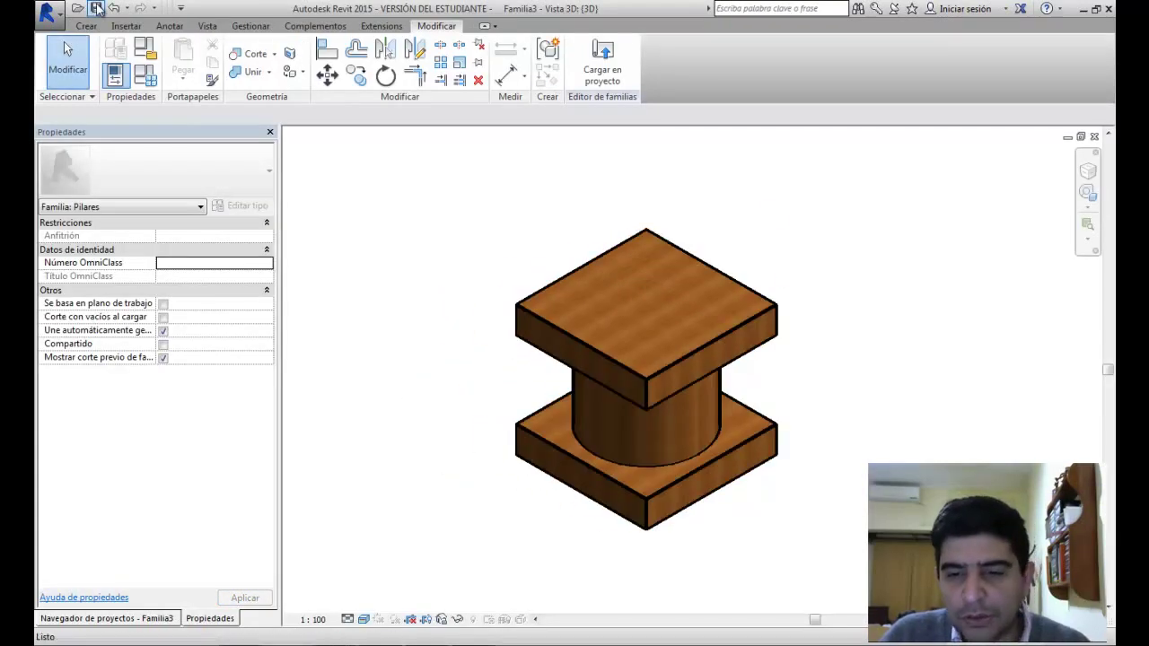
key("ctrl+s")
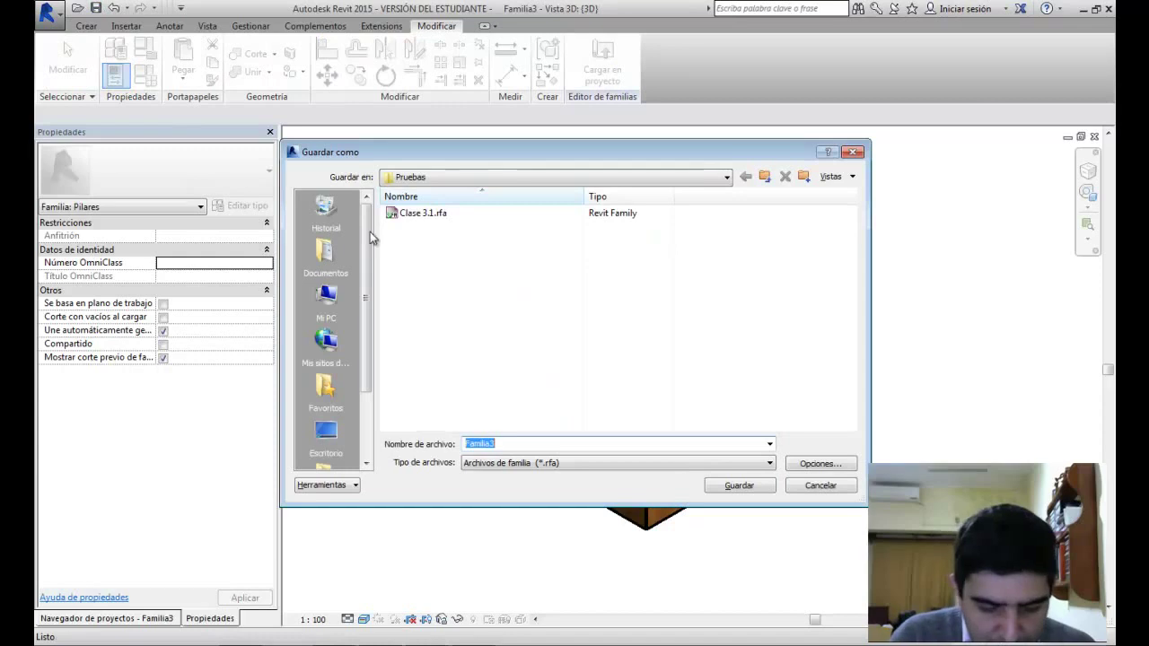
left_click(326, 433)
double_click(533, 445)
type("Pilar 01")
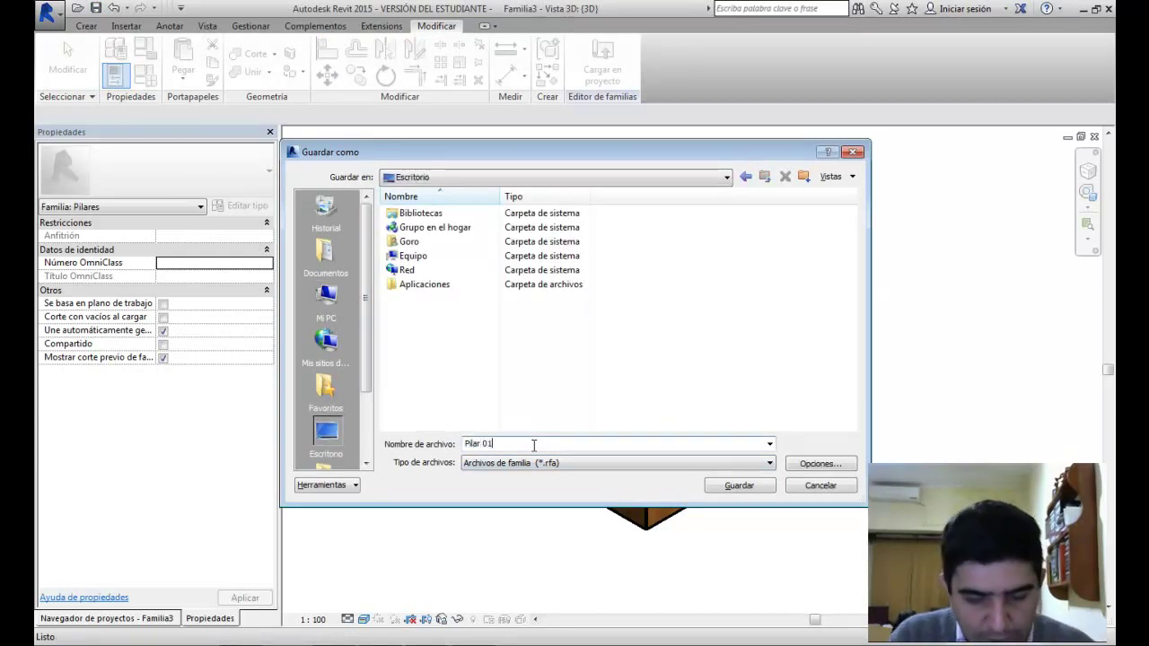
key("BackSpace")
key("BackSpace")
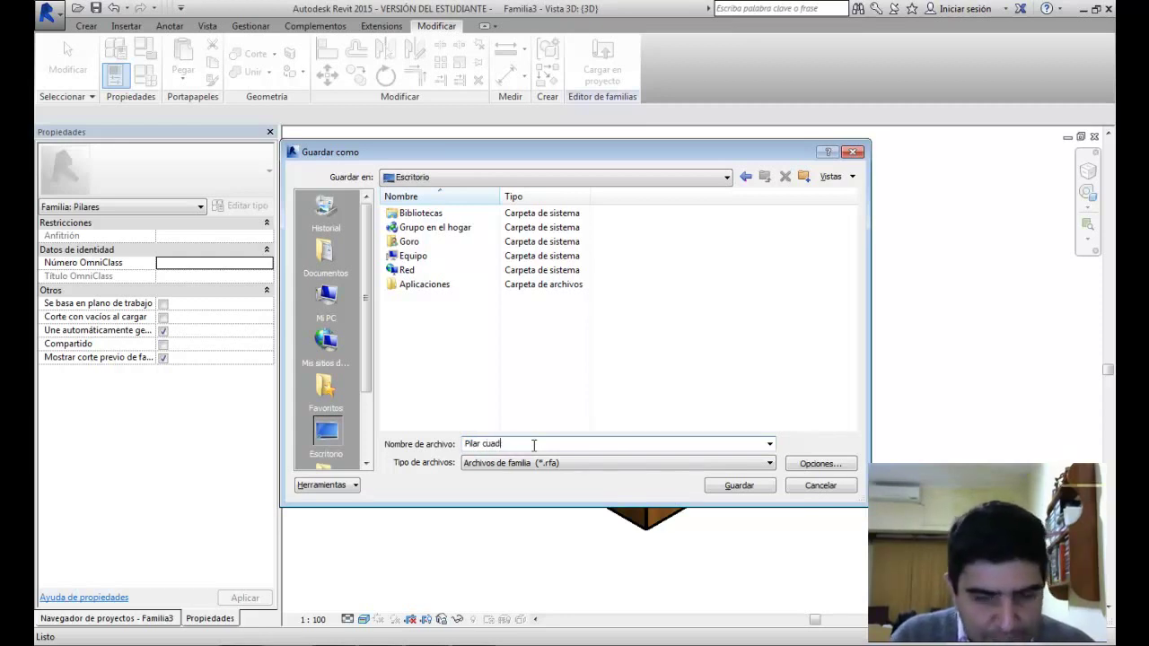
key("BackSpace")
key("BackSpace")
key("BackSpace")
key("BackSpace")
type("circul")
key("Return")
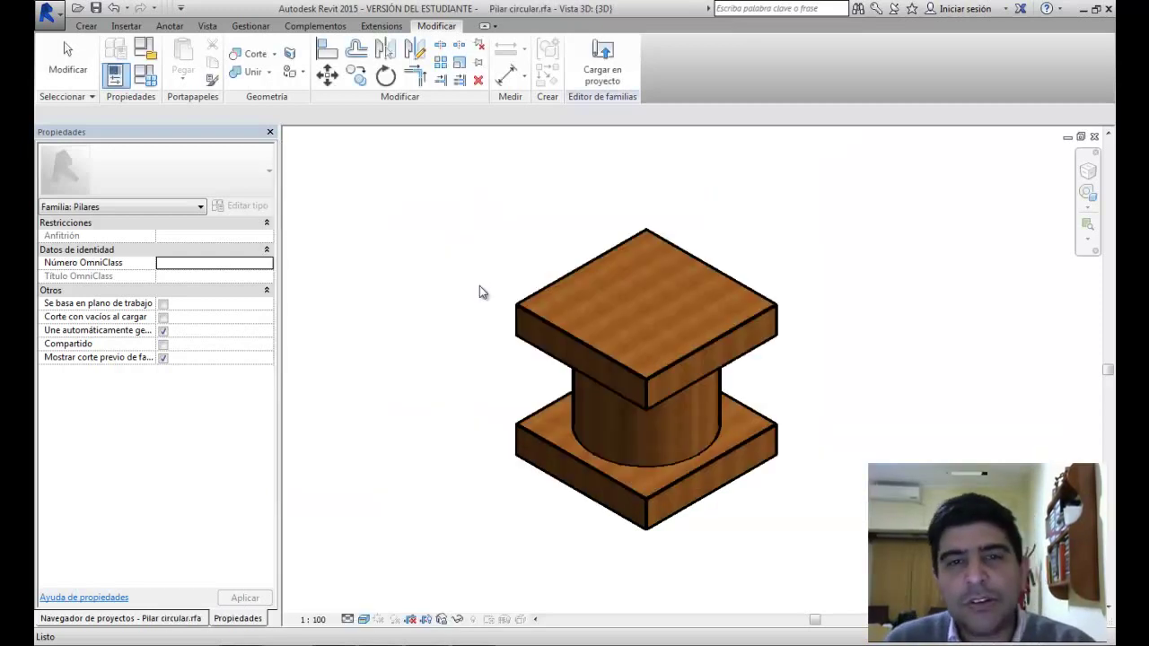
Step: Load the family into the project, overwriting the existing version and its parameter values
left_click(603, 74)
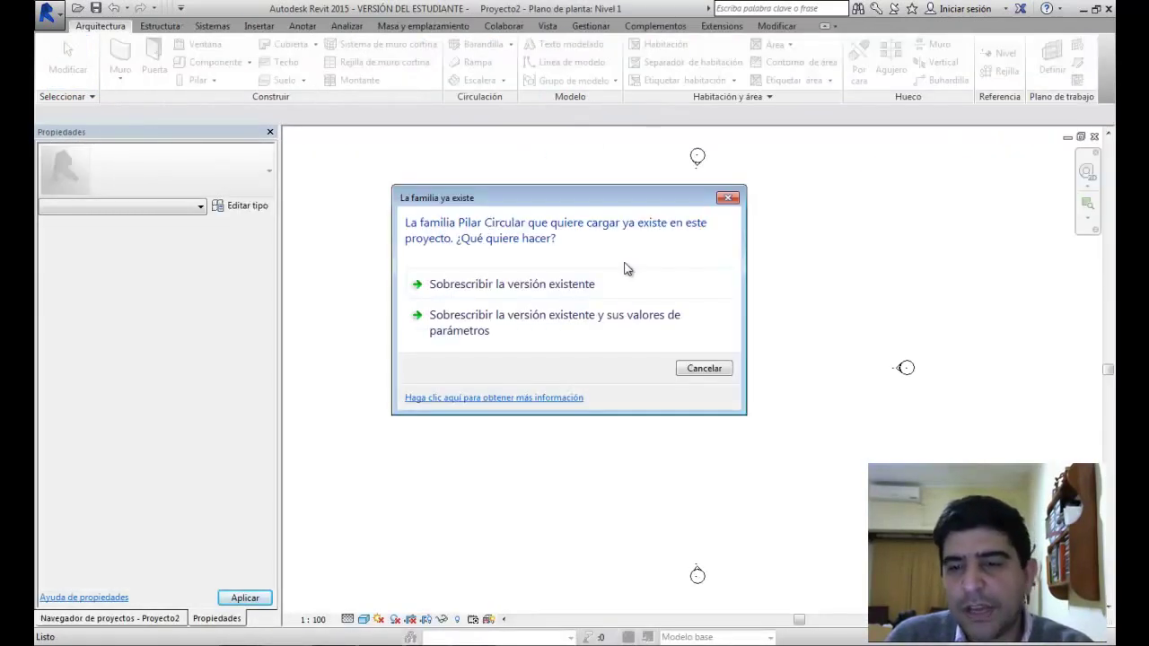
left_click(517, 317)
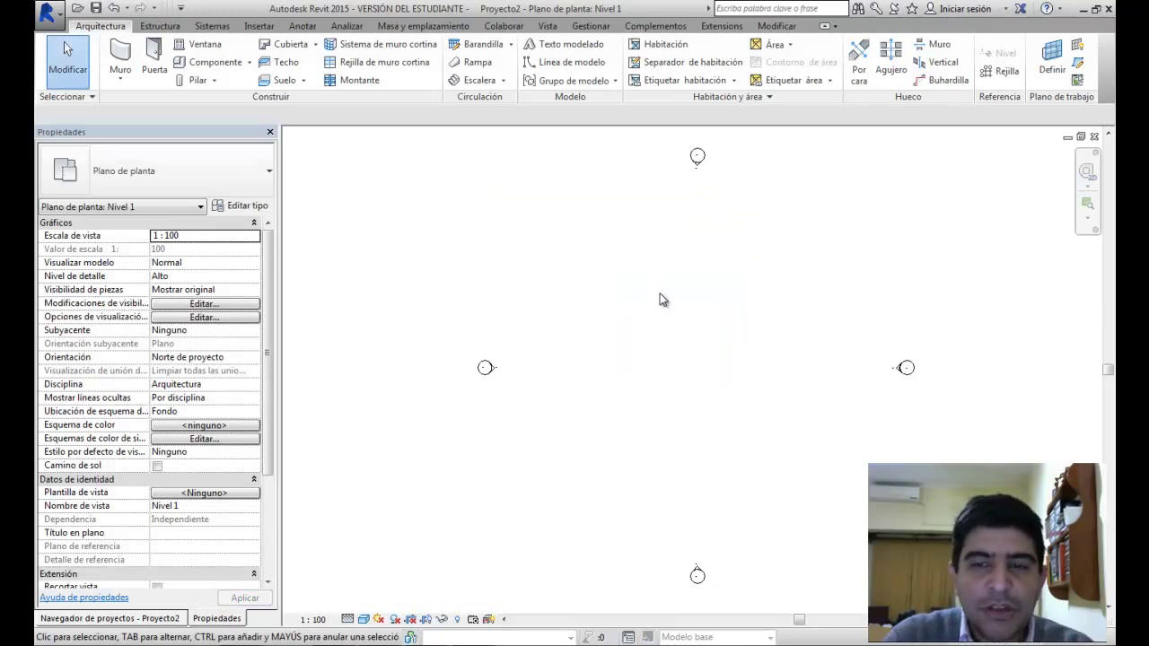
middle_click_drag(660, 299, 576, 294)
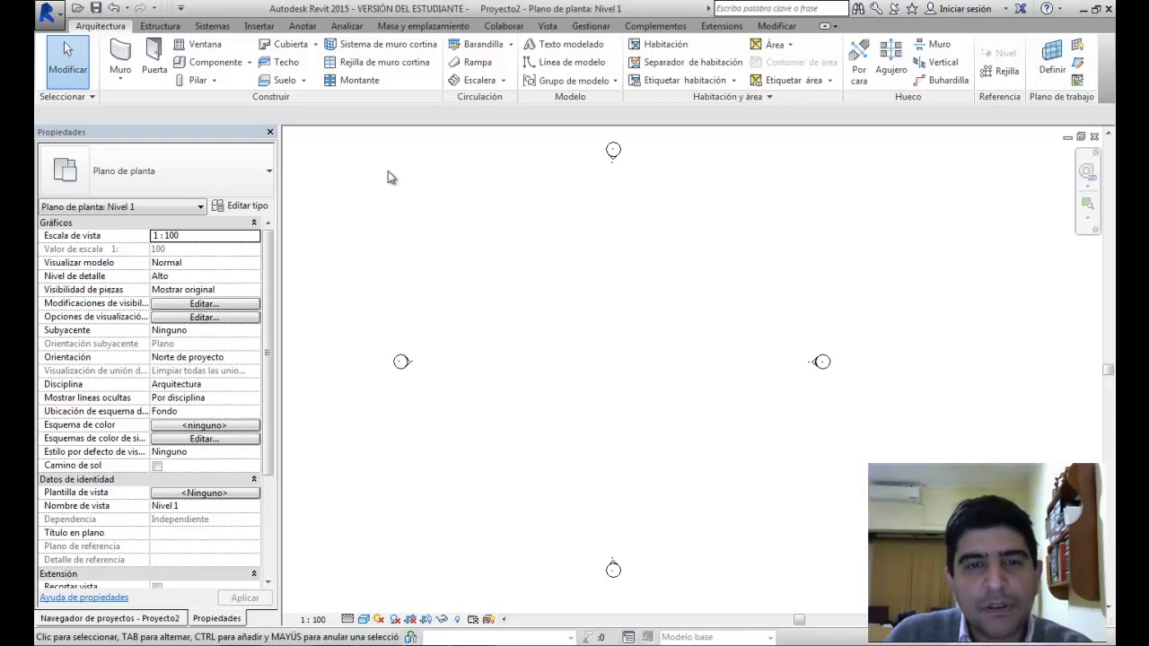
Step: Place two architectural columns of type Cemento - 60x60 / Diam 50 / H 300 side by side in the Nivel 1 floor plan
left_click(213, 81)
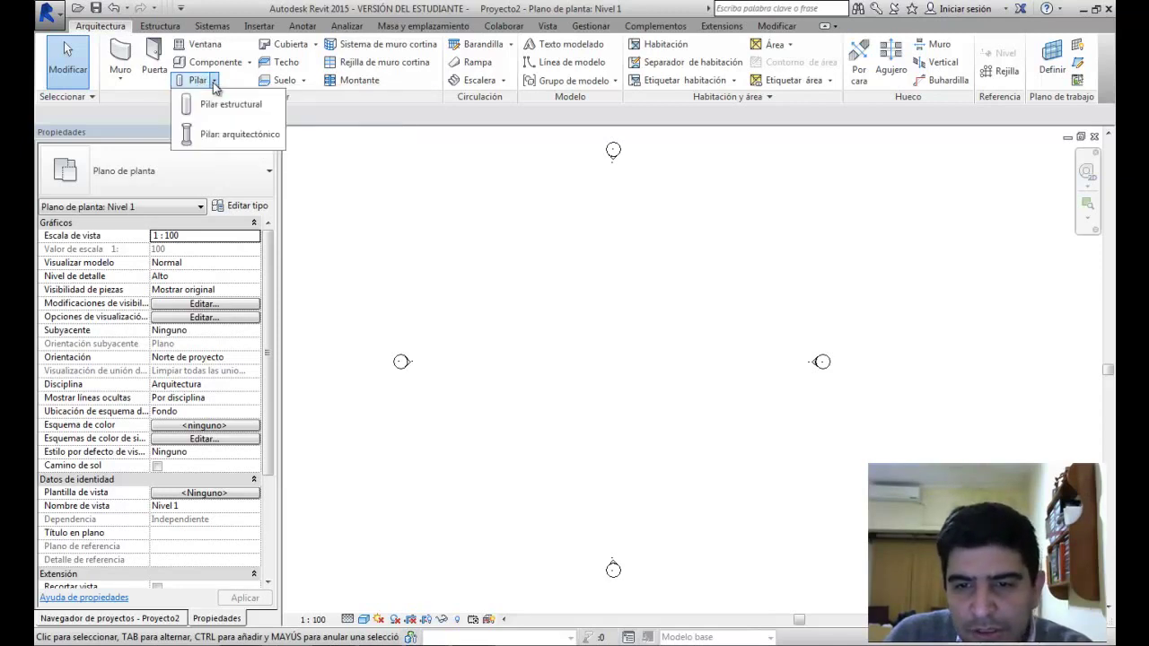
left_click(242, 135)
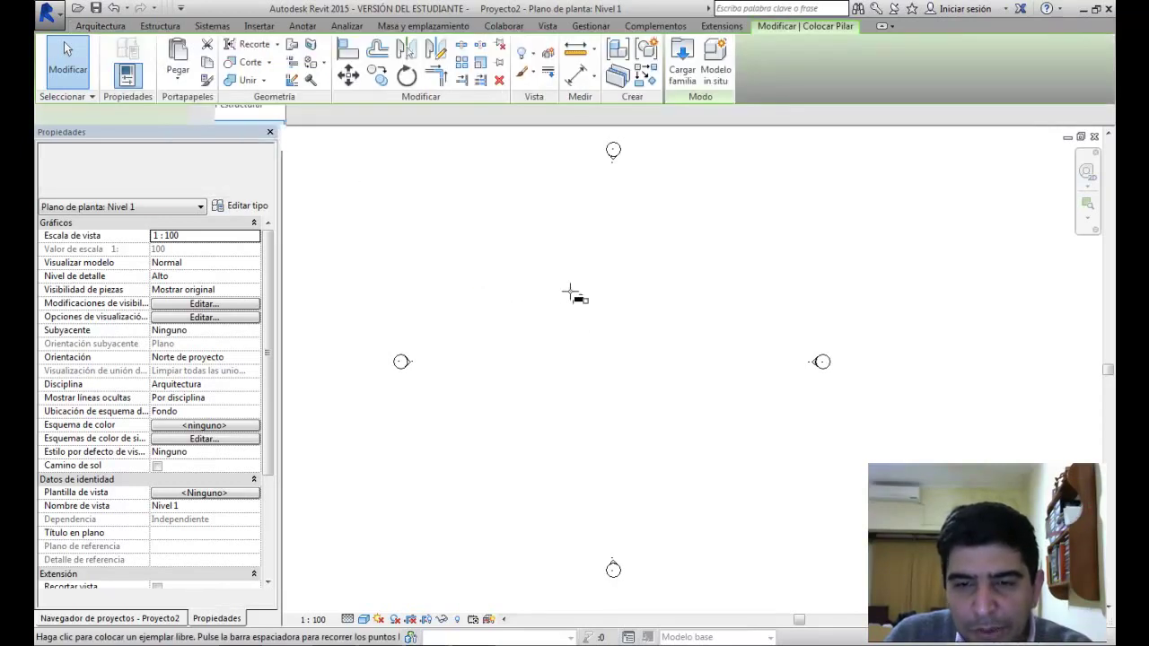
scroll(567, 309, "up", 6)
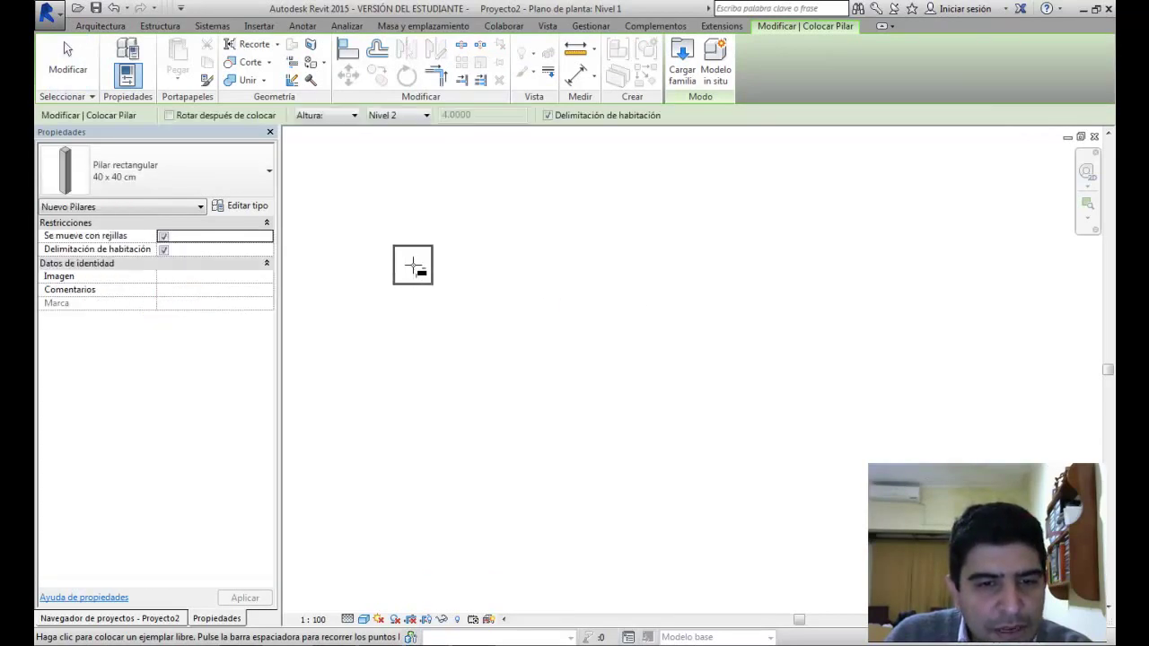
left_click(170, 184)
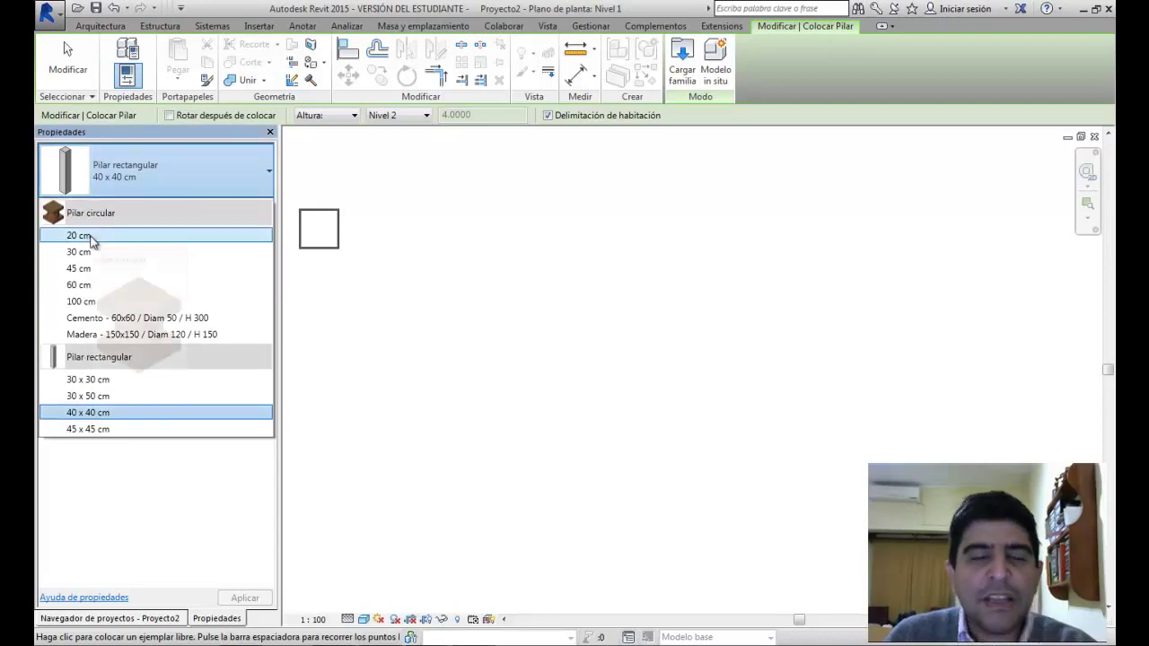
mouse_move(100, 305)
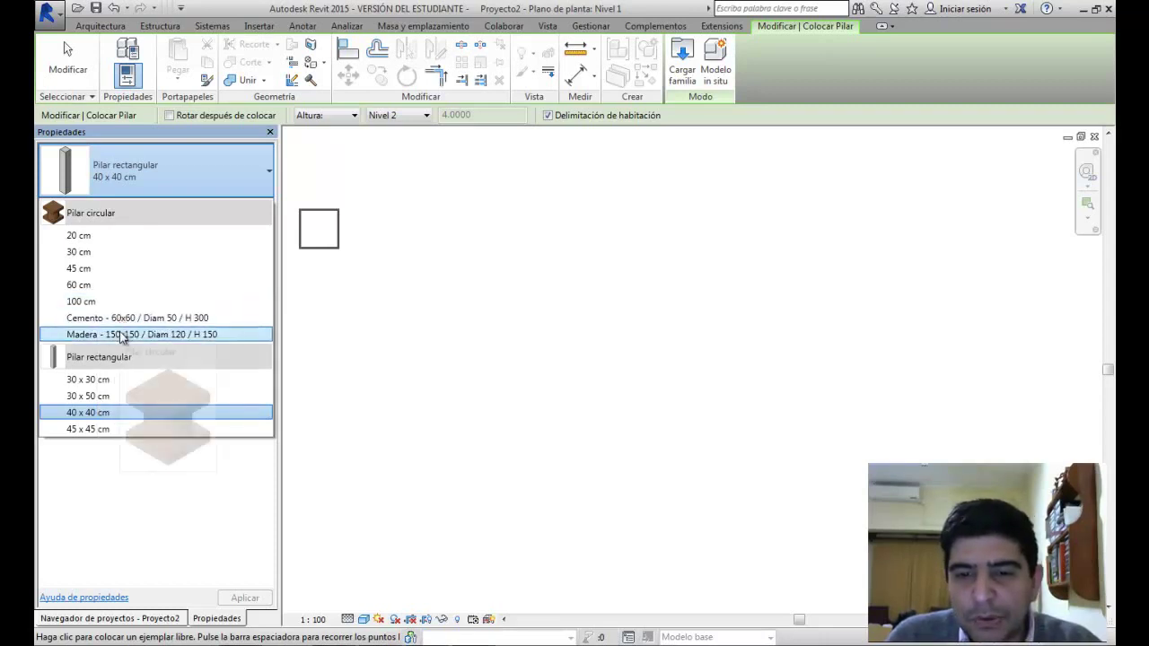
left_click(122, 318)
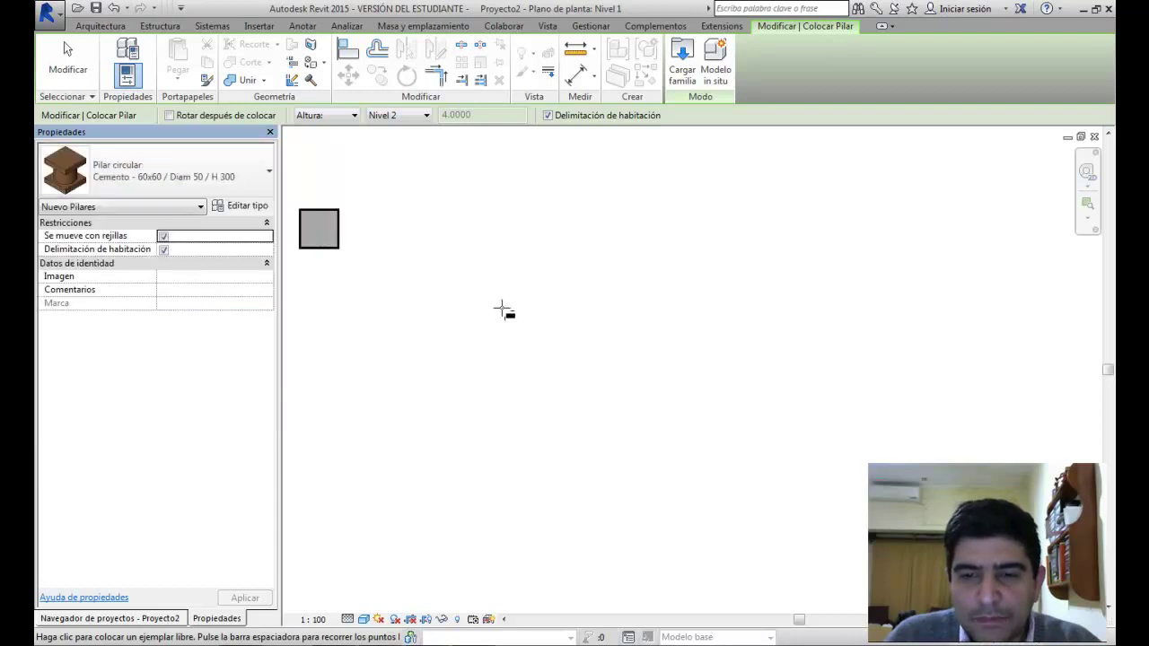
key("Escape")
key("Escape")
middle_click_drag(529, 296, 473, 261)
left_click(473, 261)
left_click(676, 264)
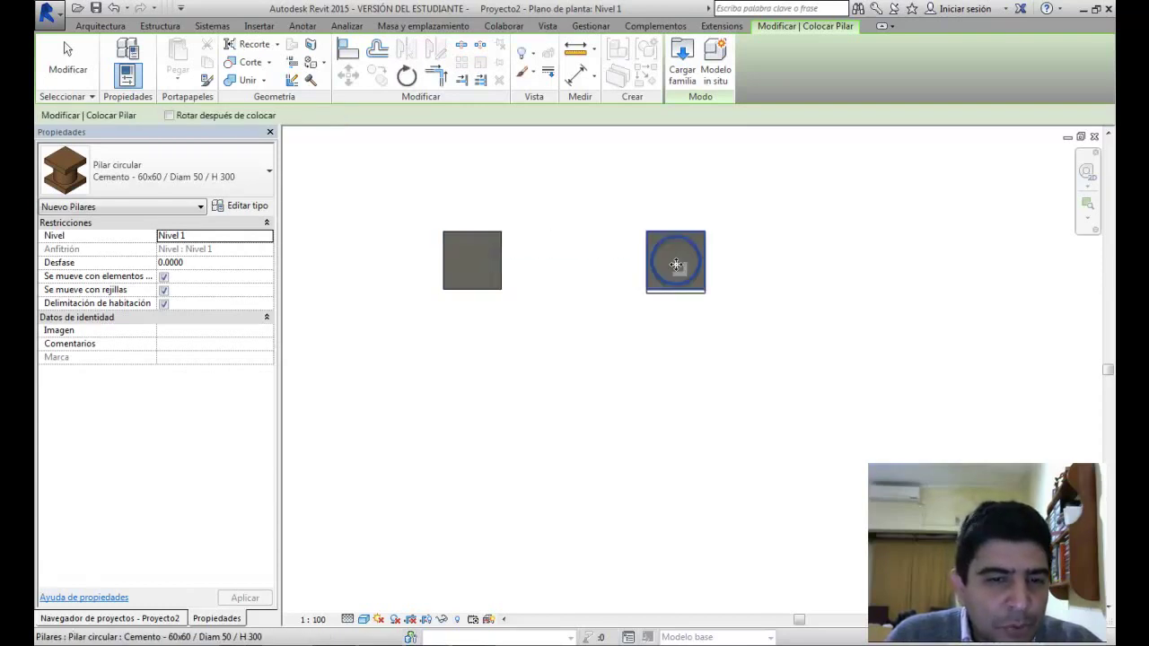
Step: Place two Madera - 150x150 / Diam 120 / H 150 columns below the Cemento columns, aligned with them, and open the default 3D view
left_click(138, 182)
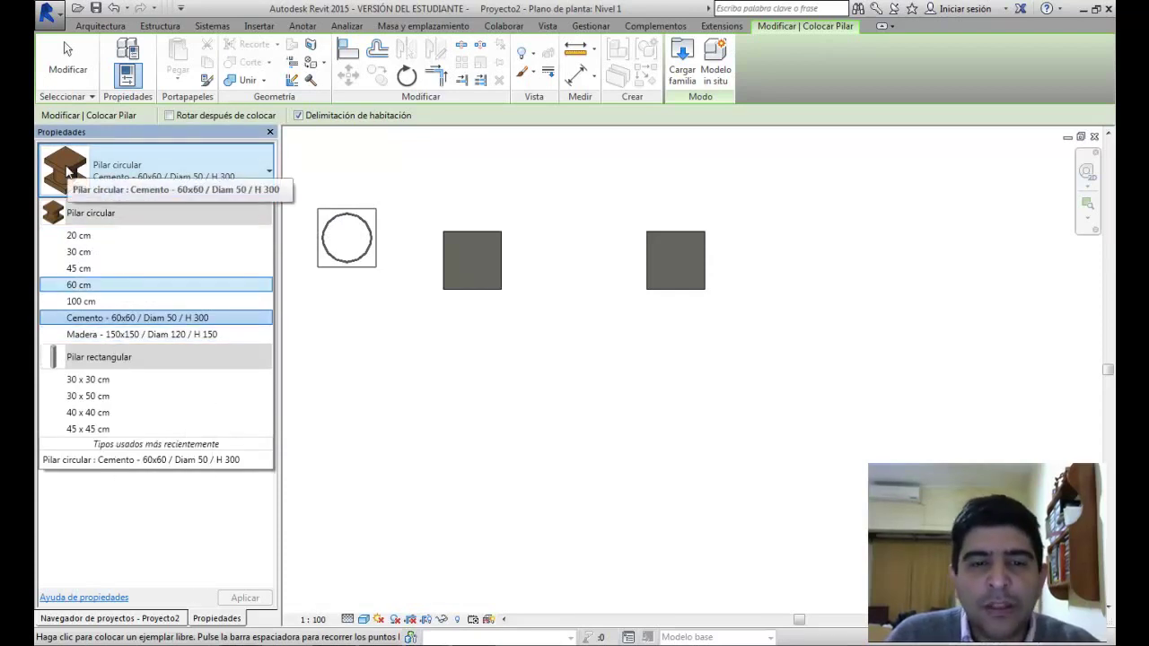
left_click(115, 335)
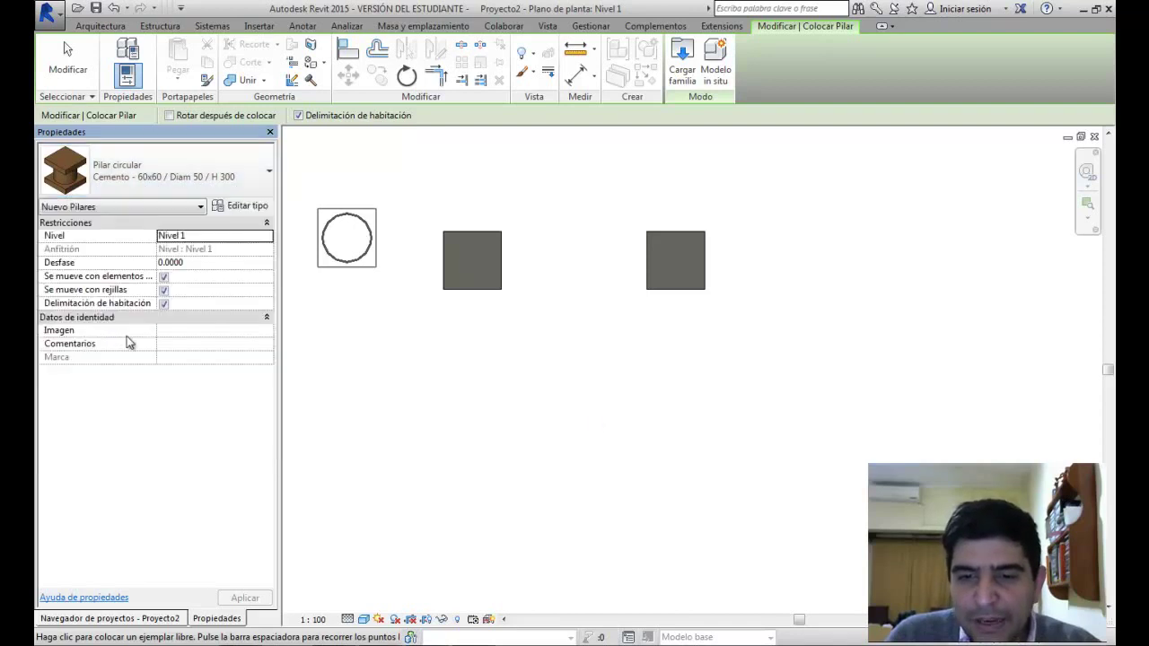
key("Escape")
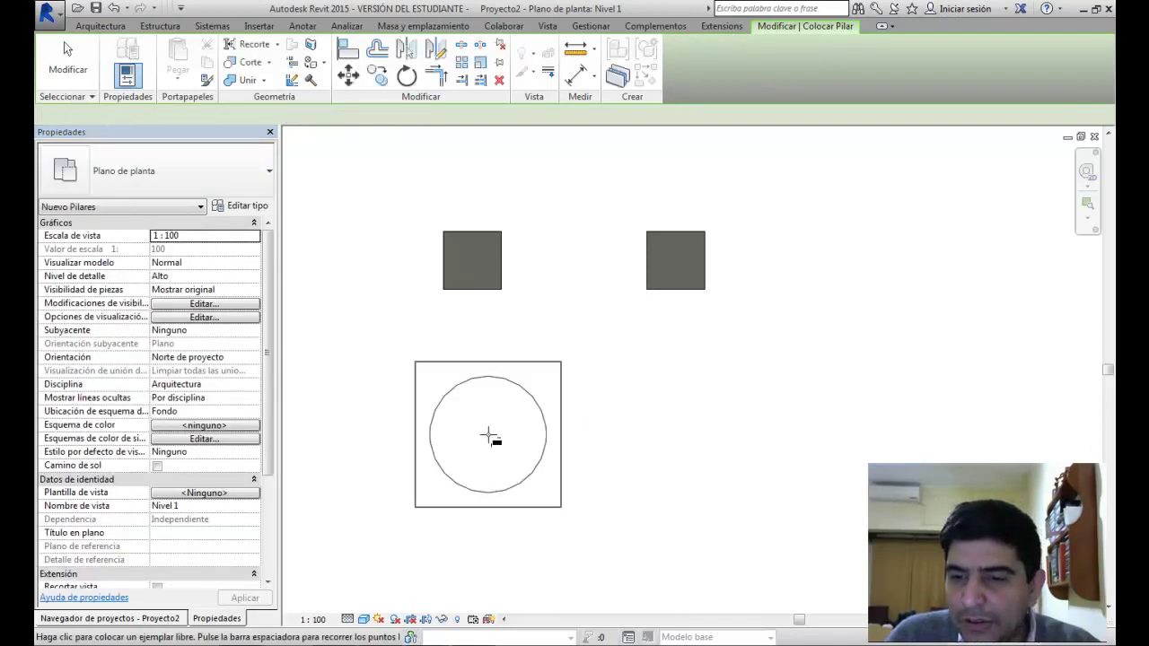
left_click(477, 453)
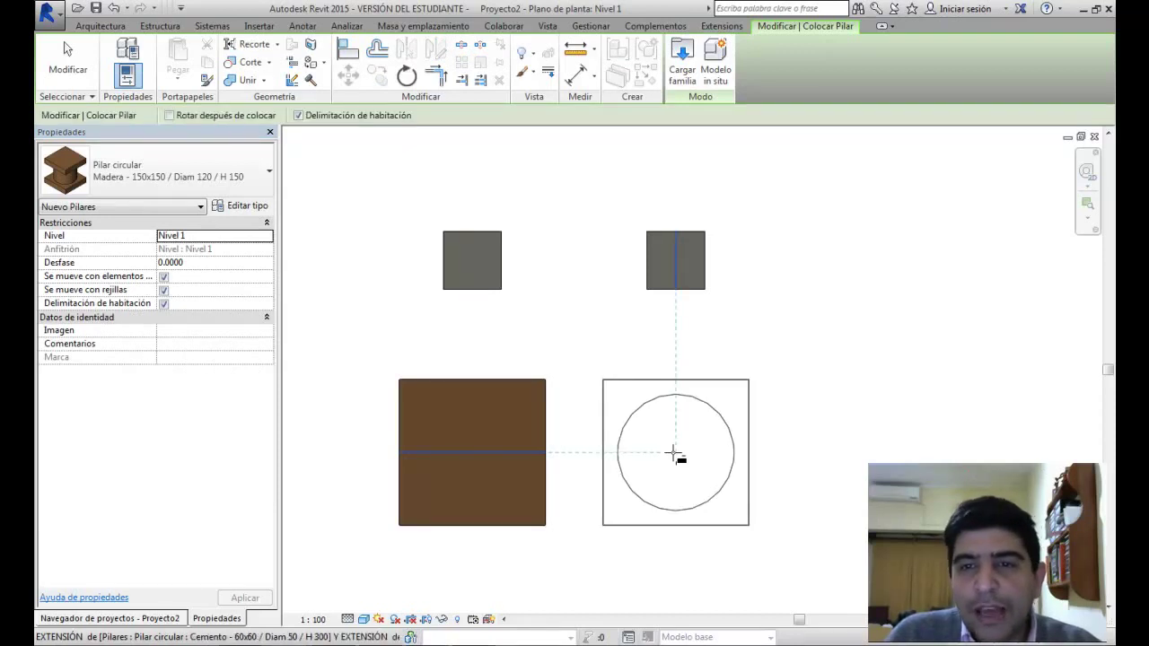
left_click(674, 454)
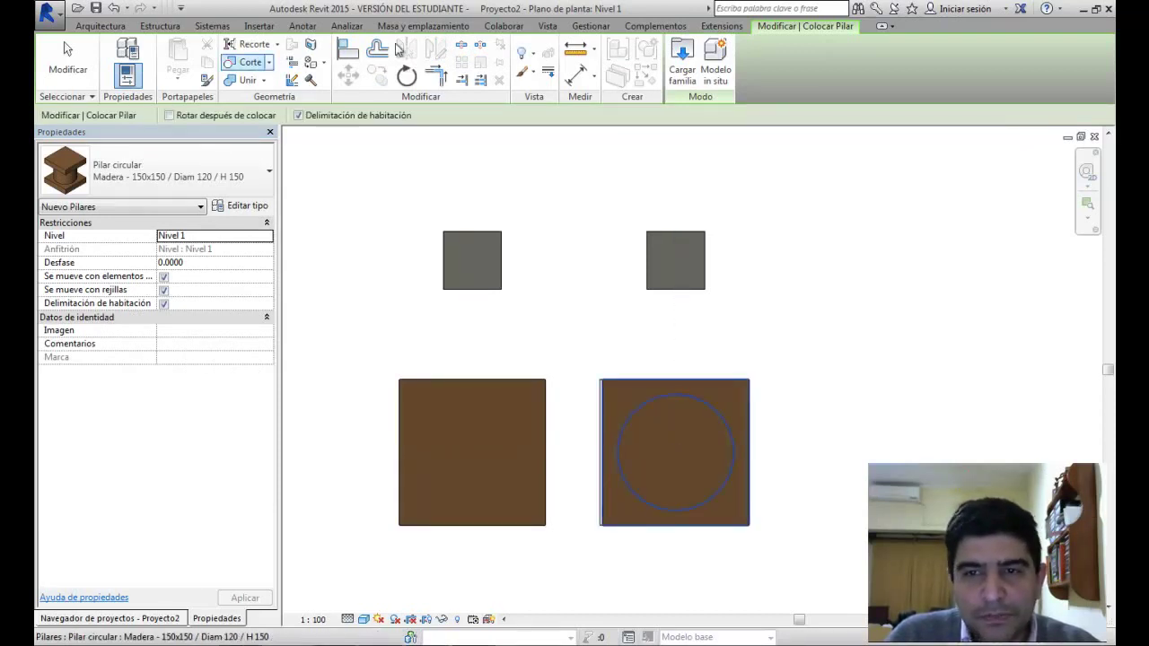
left_click(544, 24)
left_click(525, 52)
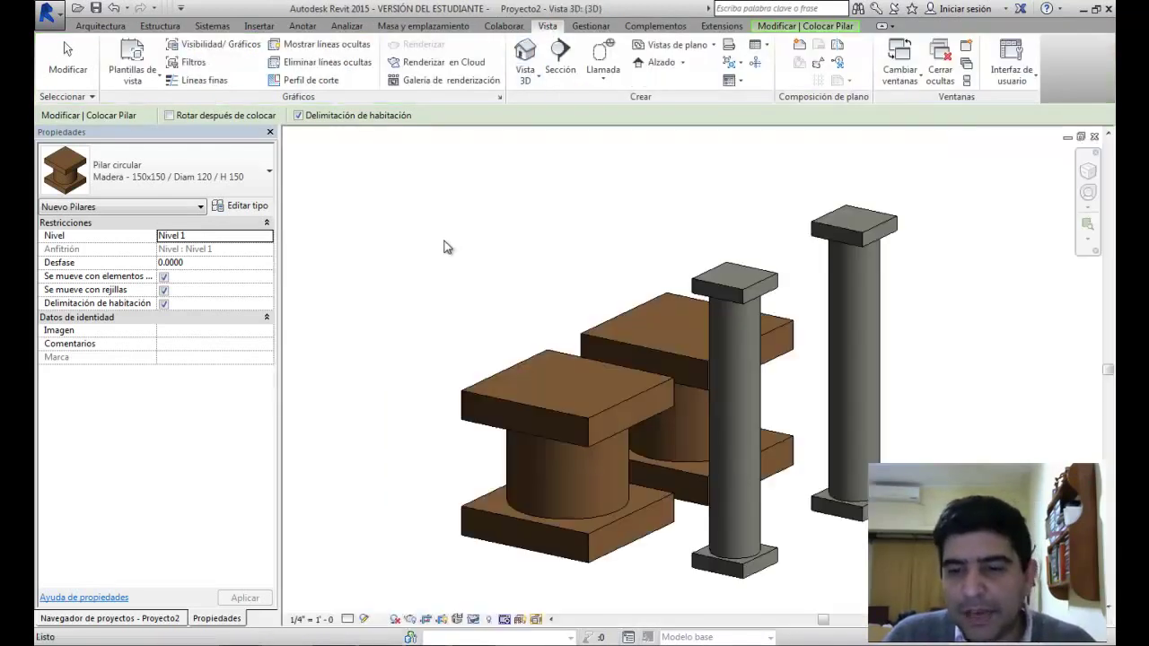
left_click(431, 273)
key("Escape")
key("Escape")
middle_click_drag(428, 373, 485, 379, "shift")
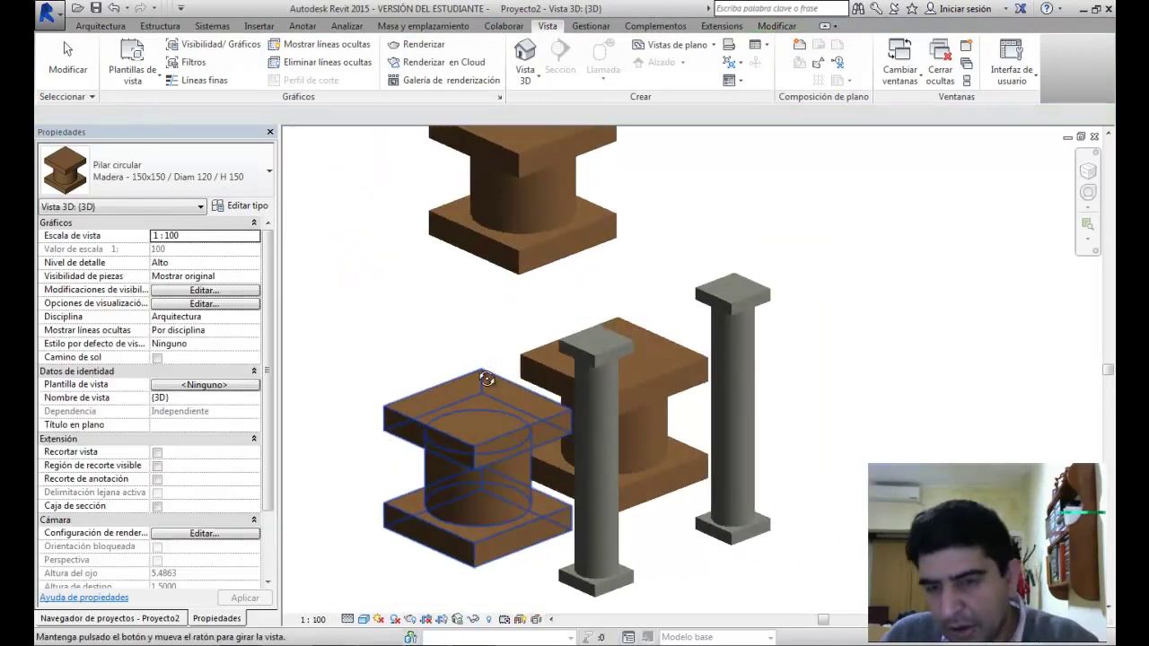
left_click(525, 283)
key("Delete")
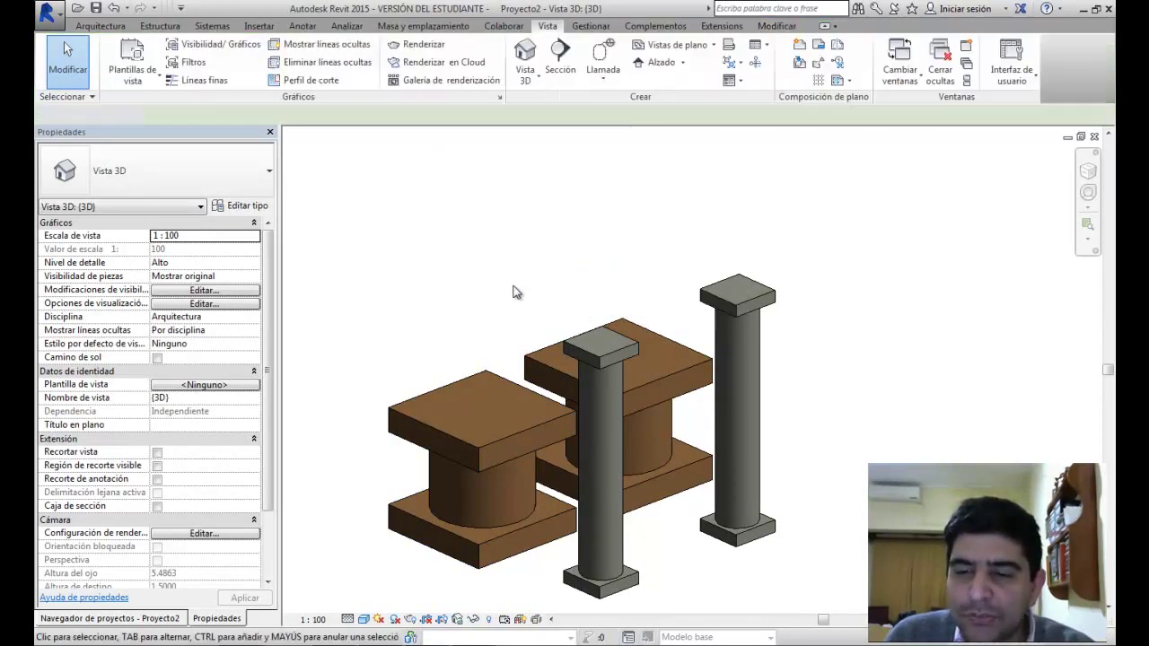
Step: Duplicate the type of the right-hand Cemento column under the name "Cemento - 60x60 / Diam 50 / H 400"
middle_click_drag(516, 282, 557, 223)
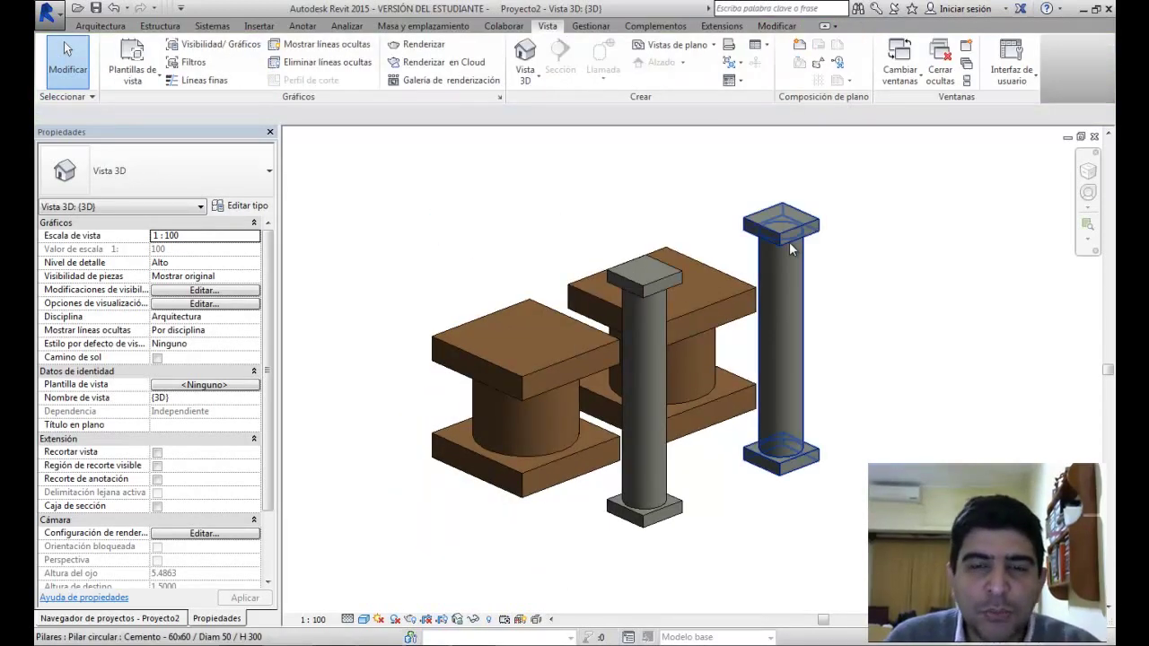
middle_click_drag(925, 328, 849, 384)
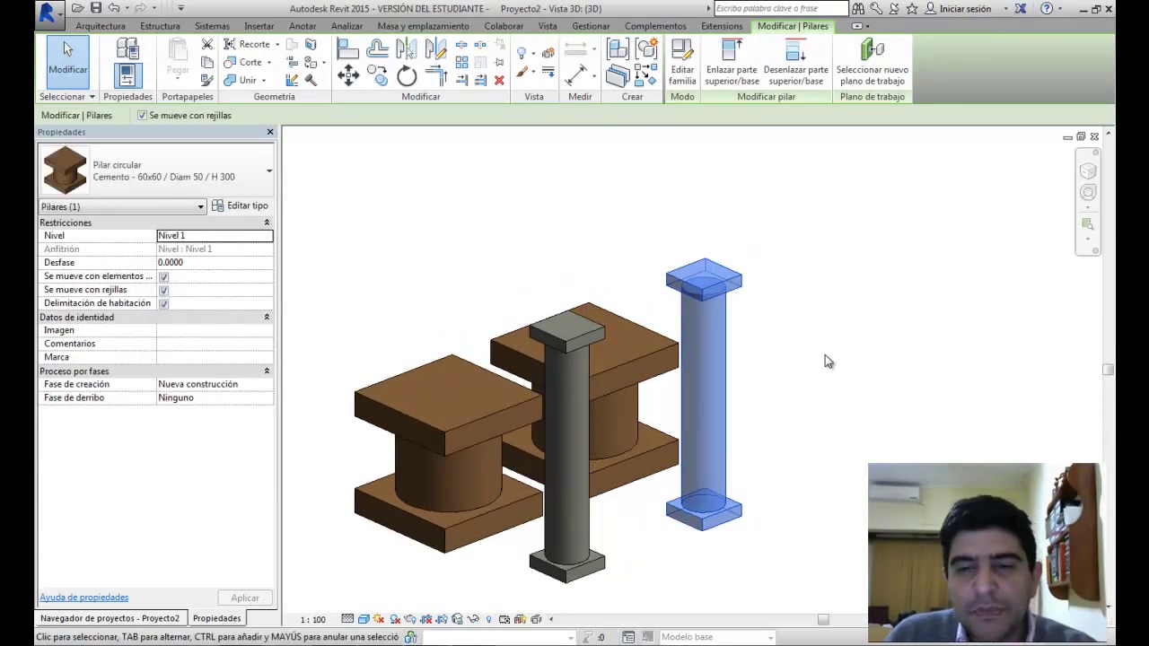
left_click(246, 206)
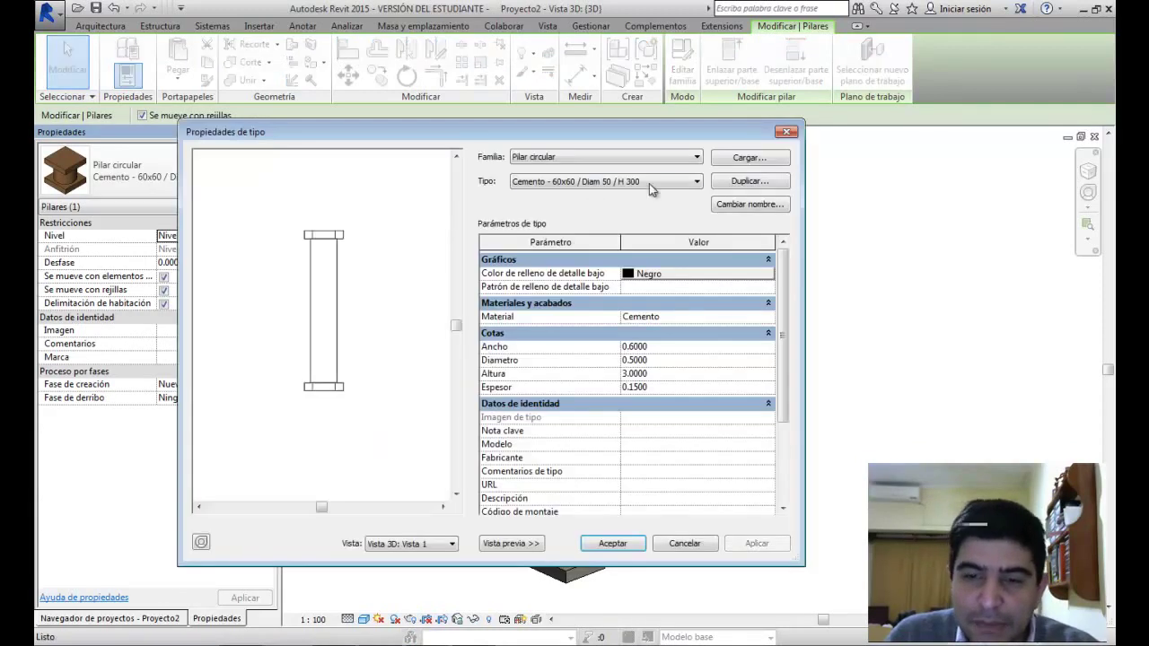
left_click(745, 182)
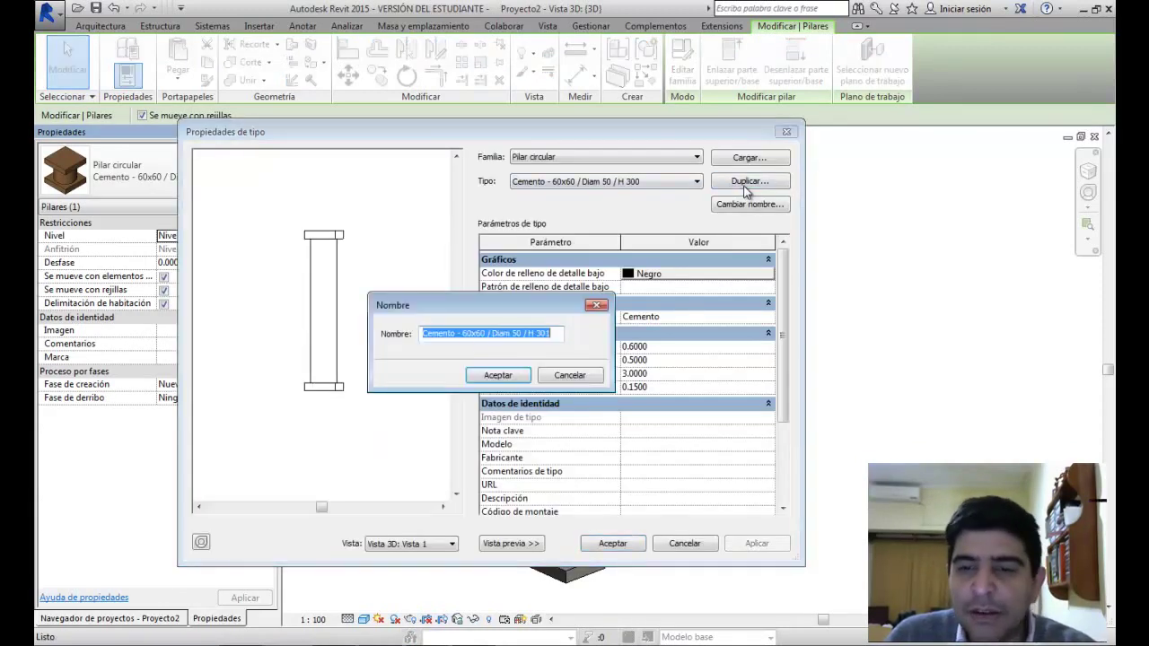
left_click(465, 333)
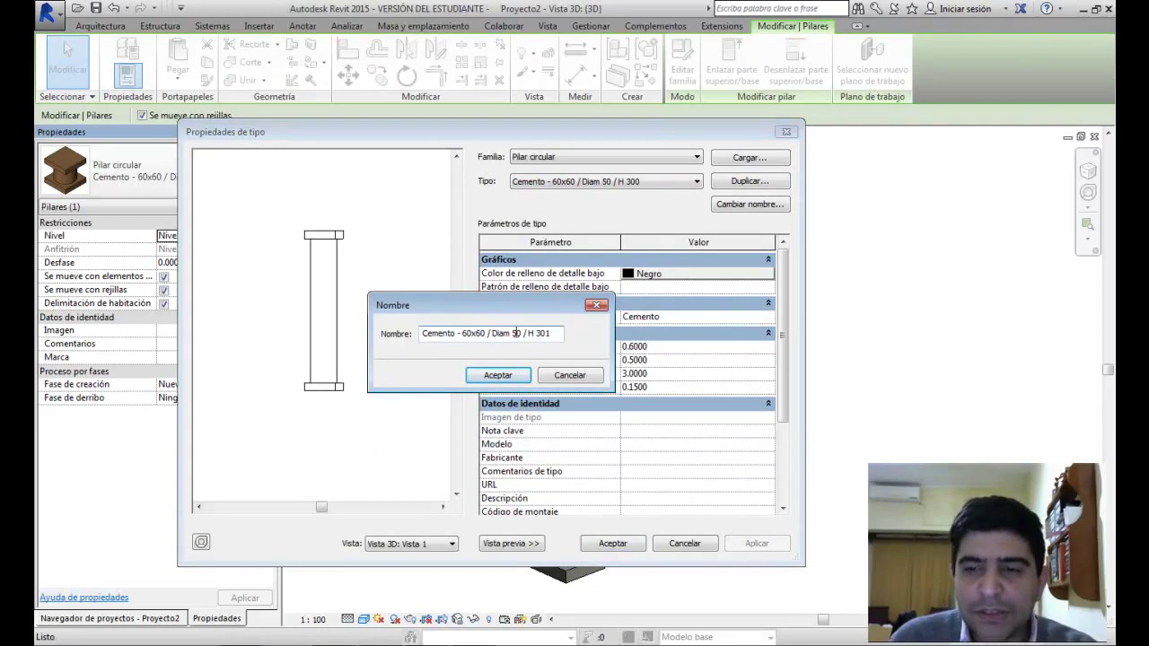
double_click(538, 335)
type("400")
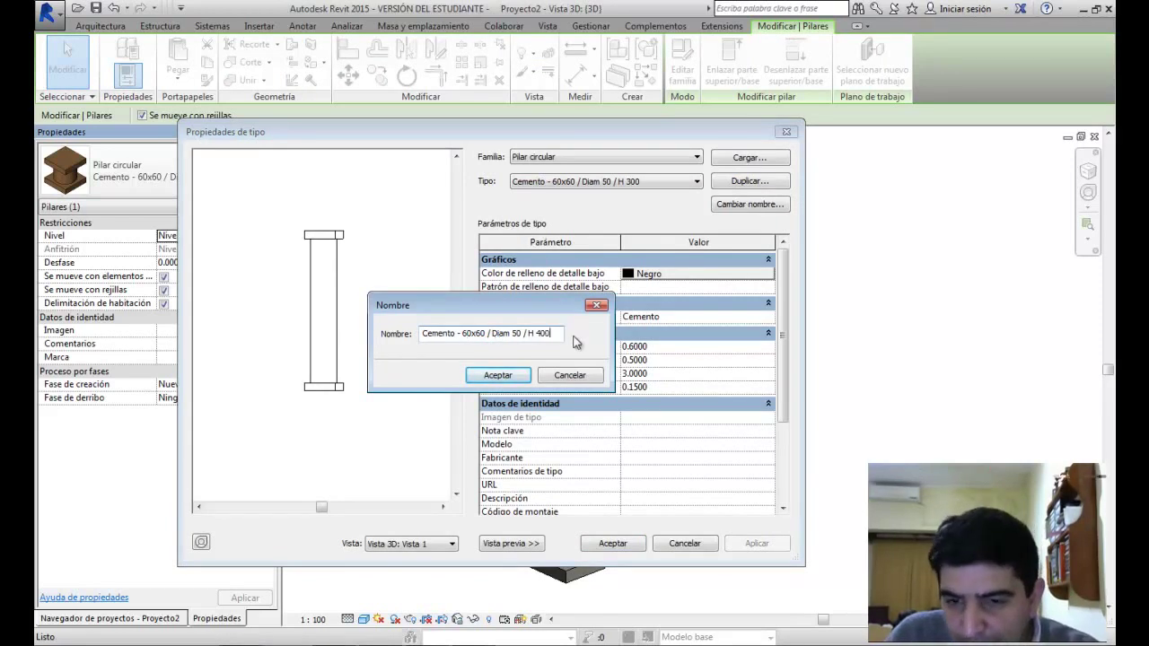
key("Return")
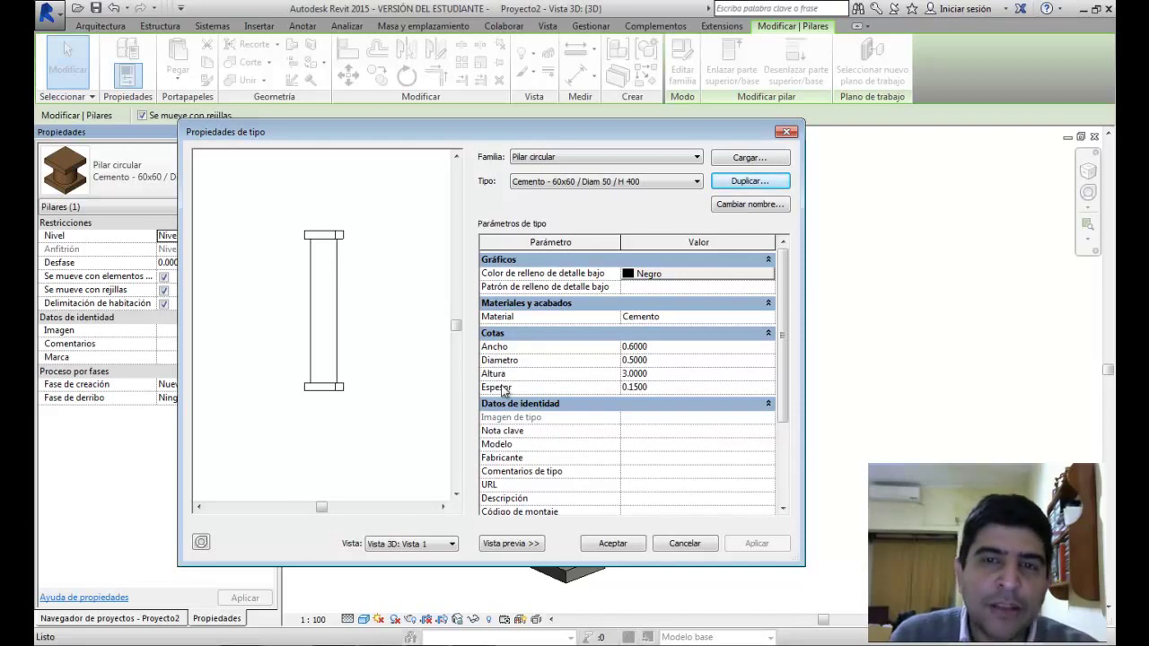
Step: Set the new type's Altura to 4, accept the type properties, and deselect the column
left_click(668, 375)
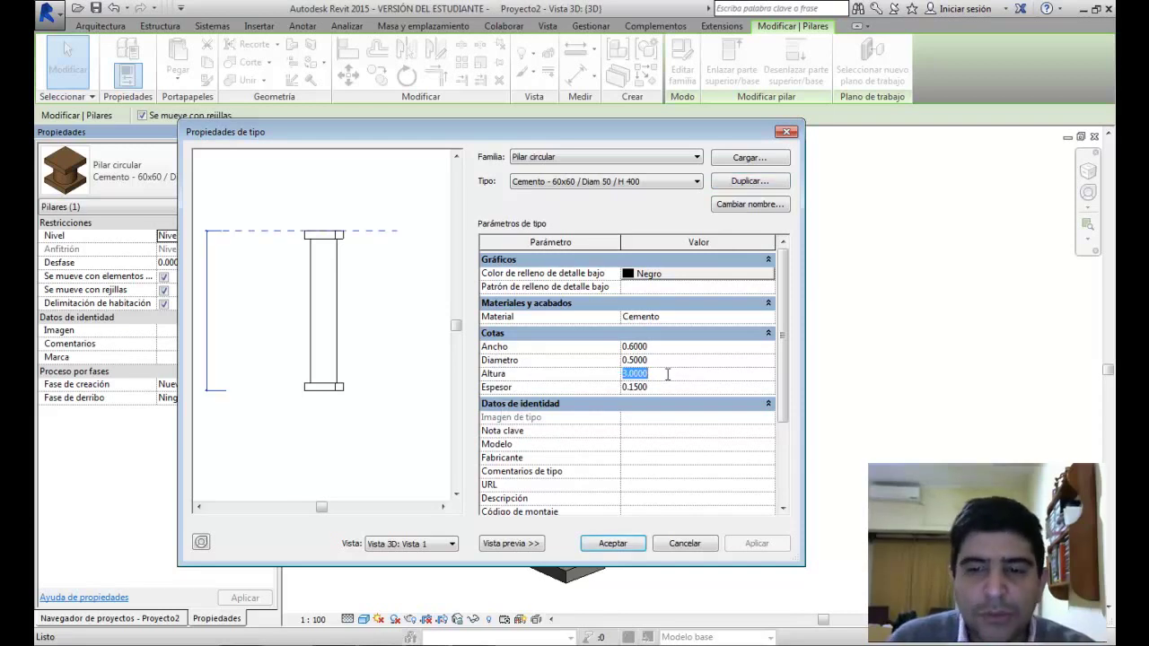
type("4")
key("Return")
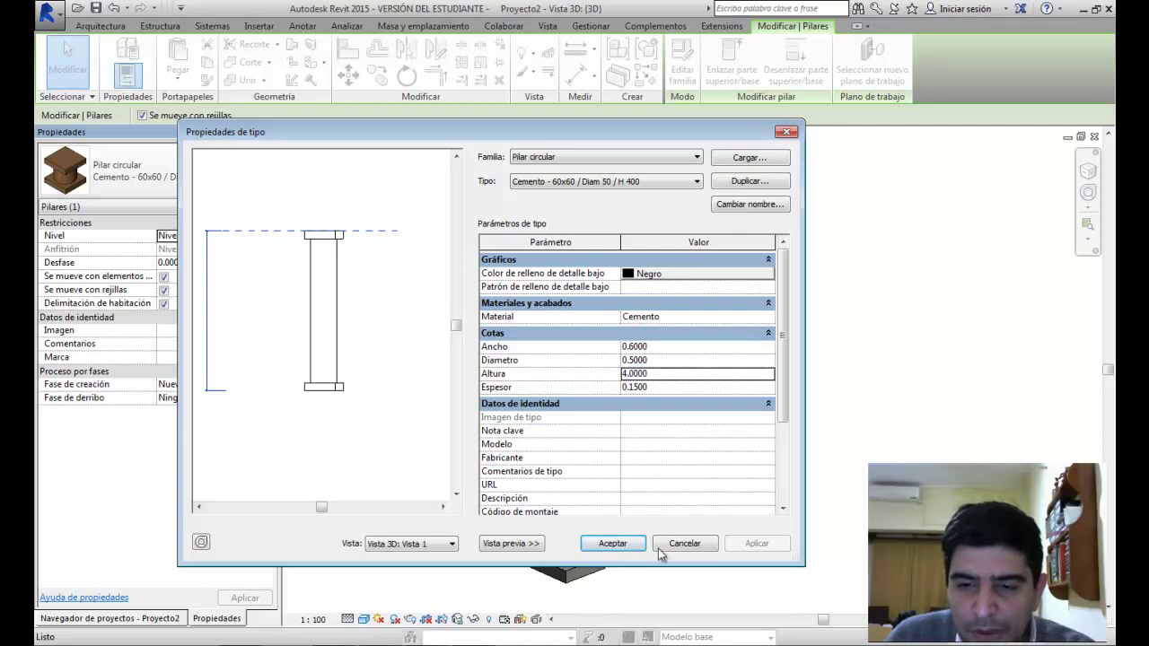
left_click(660, 387)
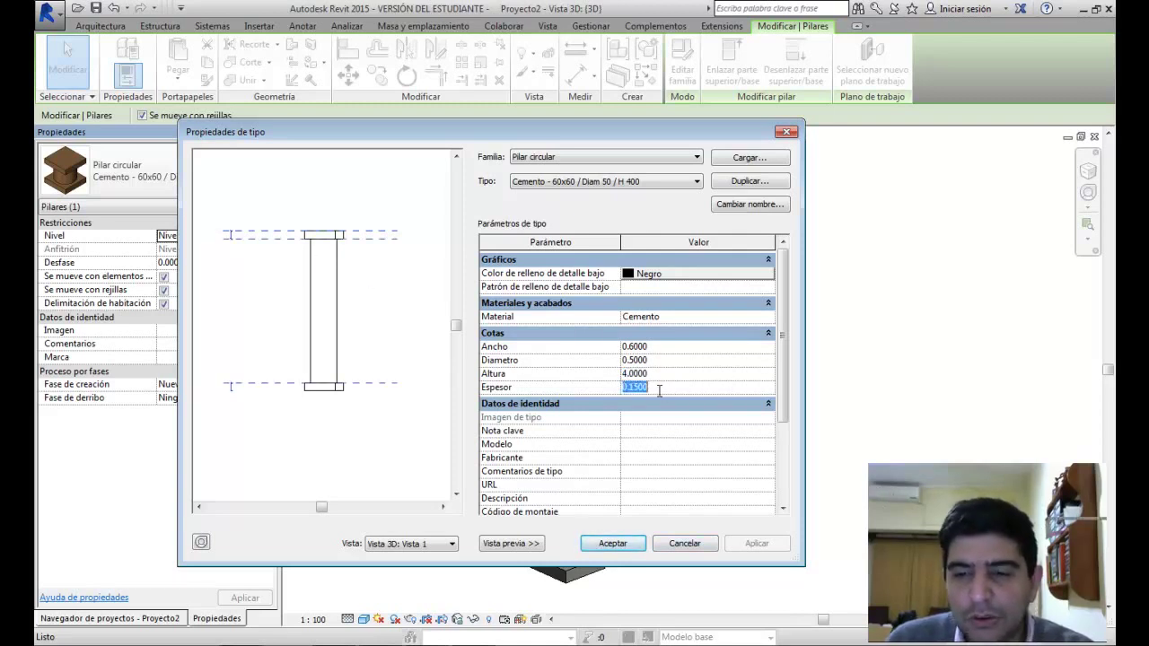
left_click(597, 548)
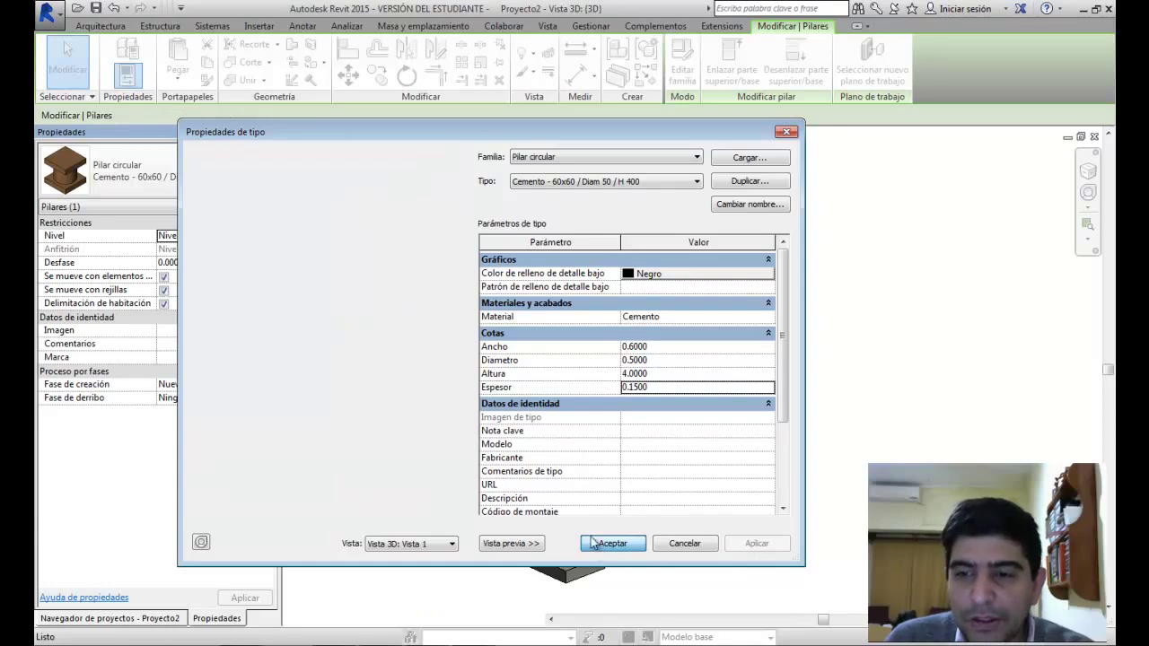
left_click(856, 423)
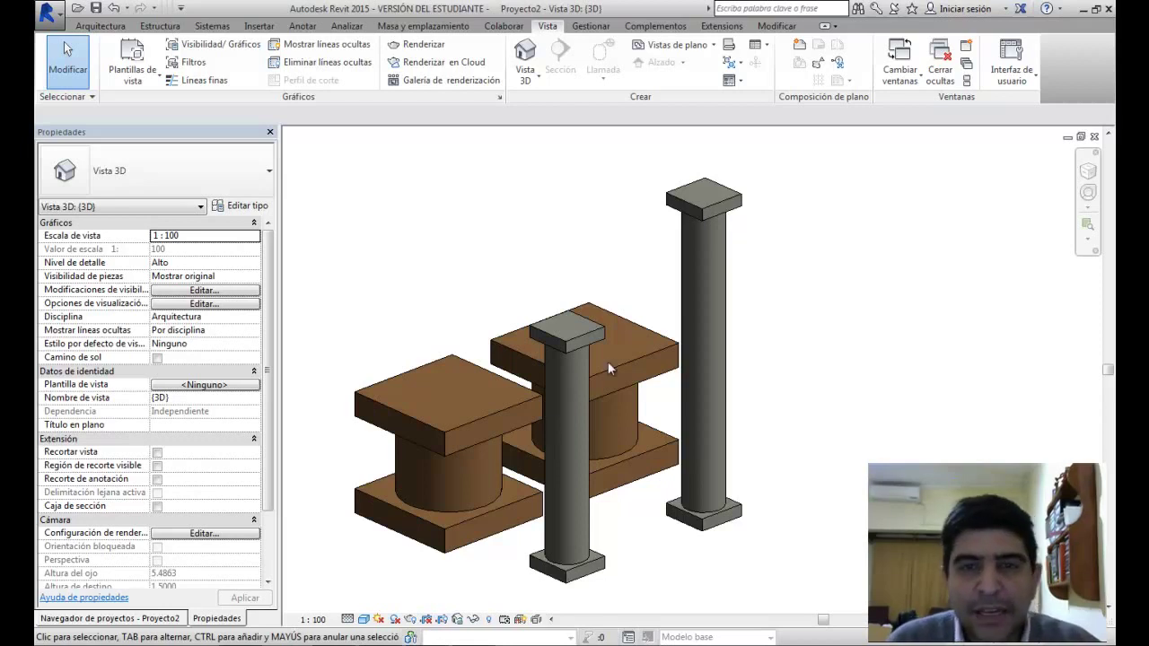
Step: Switch to Windows Photo Viewer to review the "Metodología Básica" slide
left_click(334, 644)
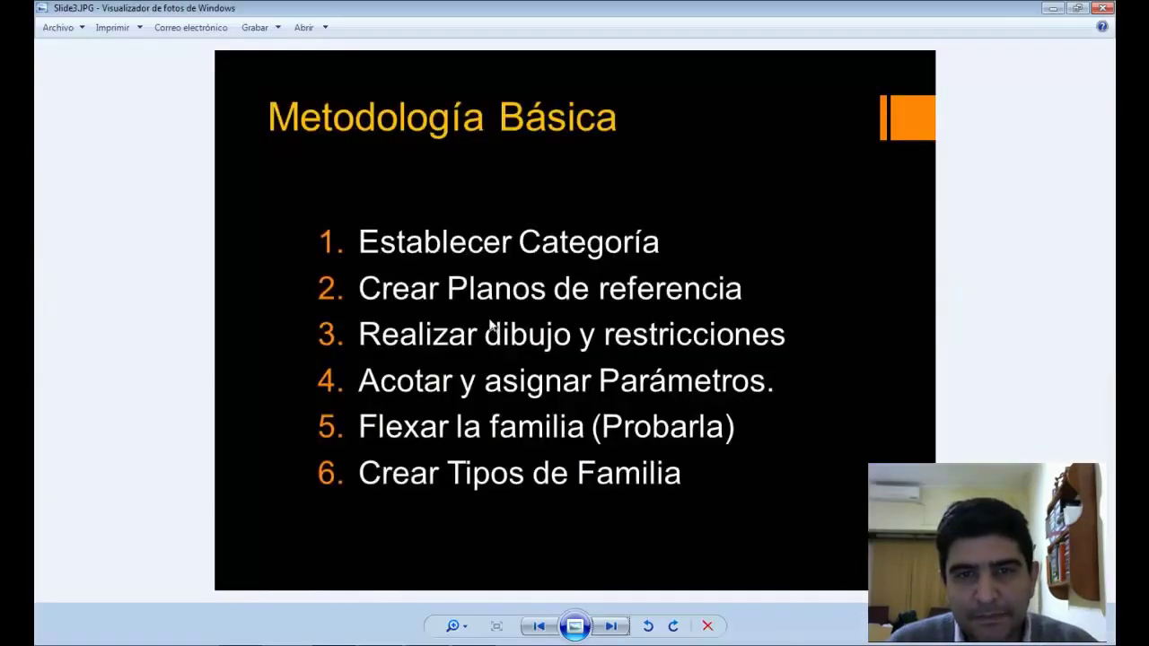